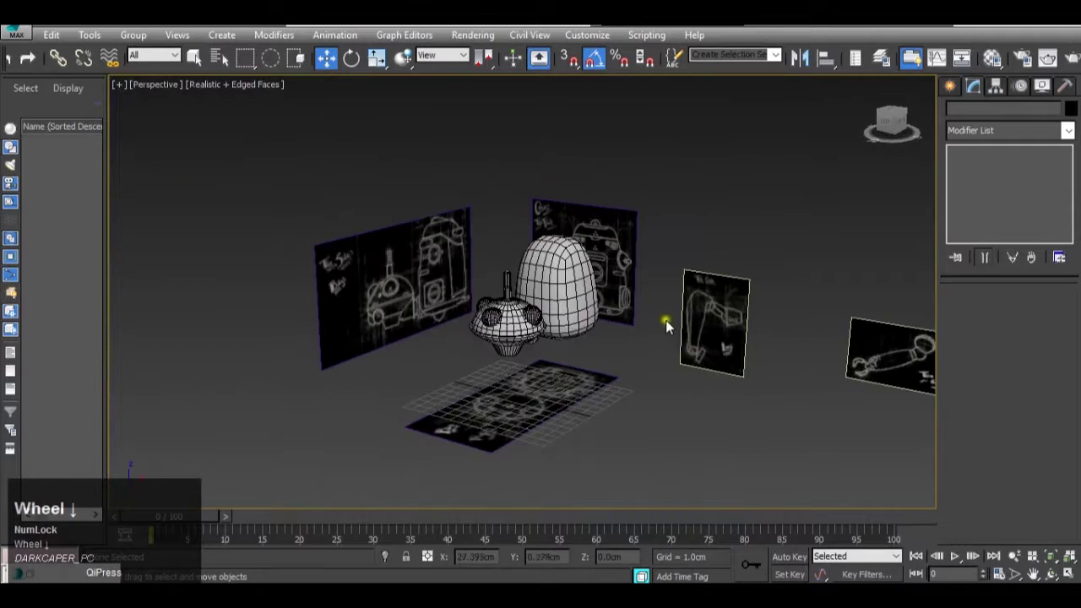
# Step: Examine the existing robot model and the leg and arm side-view sketches on the reference planes
pyautogui.scroll(3, 731, 293)
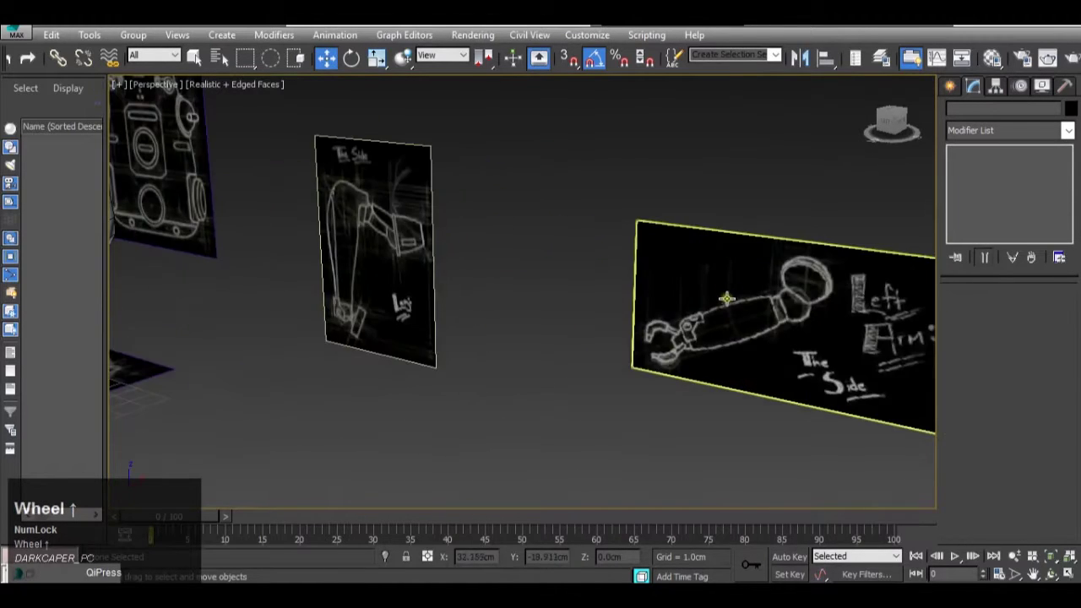
pyautogui.scroll(-3, 724, 302)
pyautogui.scroll(2, 366, 347)
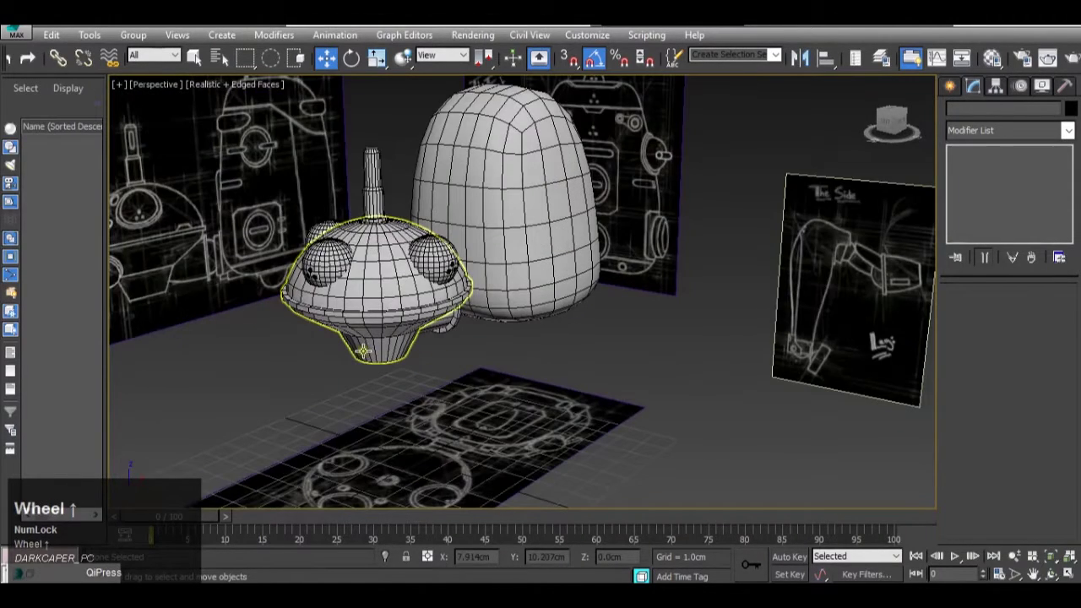
pyautogui.keyDown('alt'); pyautogui.moveTo(364, 406); pyautogui.dragTo(409, 277, button='middle'); pyautogui.keyUp('alt')
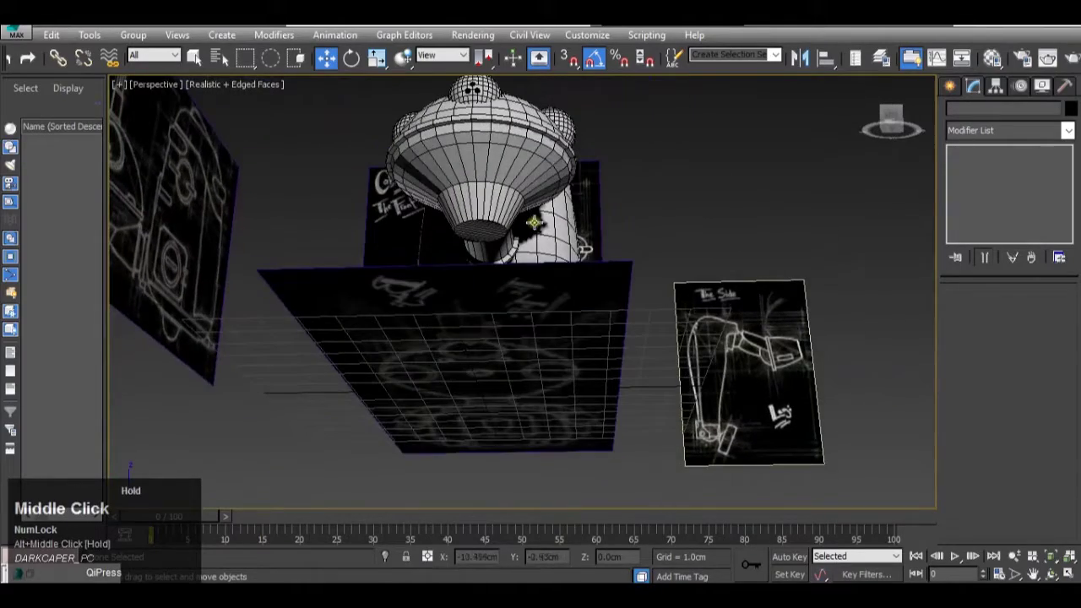
pyautogui.moveTo(448, 309)
pyautogui.keyDown('alt'); pyautogui.mouseDown(button='middle')
pyautogui.moveTo(367, 401)
pyautogui.moveTo(423, 341)
pyautogui.moveTo(345, 341)
pyautogui.moveTo(565, 273)
pyautogui.mouseUp(button='middle'); pyautogui.keyUp('alt')
pyautogui.scroll(3, 512, 310)
pyautogui.moveTo(512, 309)
pyautogui.mouseDown(button='middle')
pyautogui.moveTo(435, 347)
pyautogui.moveTo(453, 321)
pyautogui.moveTo(430, 327)
pyautogui.mouseUp(button='middle')
pyautogui.scroll(2, 435, 346)
pyautogui.scroll(-1, 464, 334)
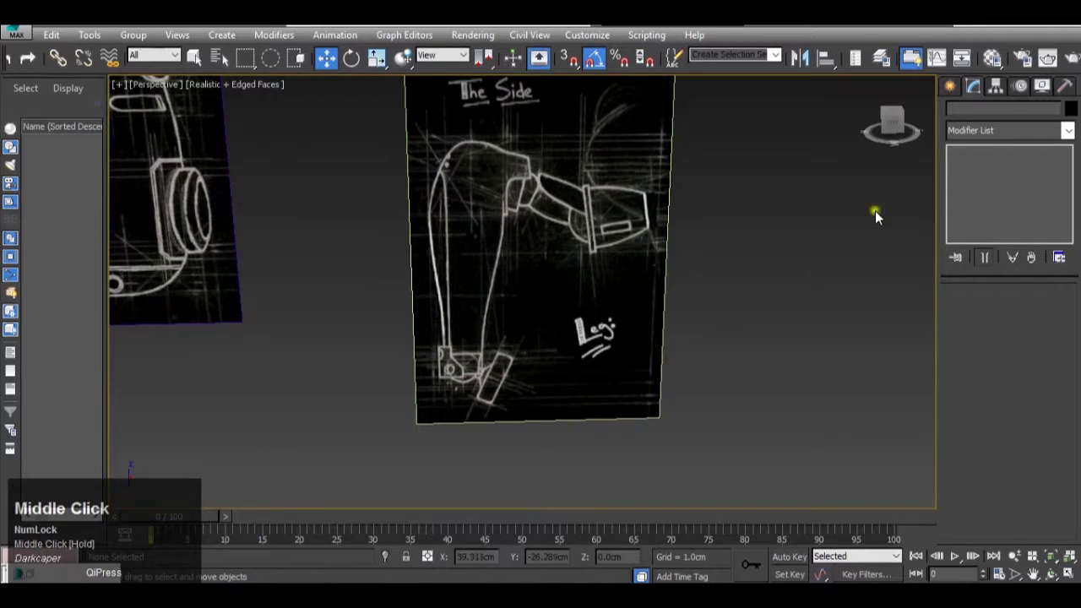
# Step: Create a box over the leg sketch in the Left view, about 5.25 cm long, 0.82 cm wide and 1.15 cm high
pyautogui.click(946, 86)
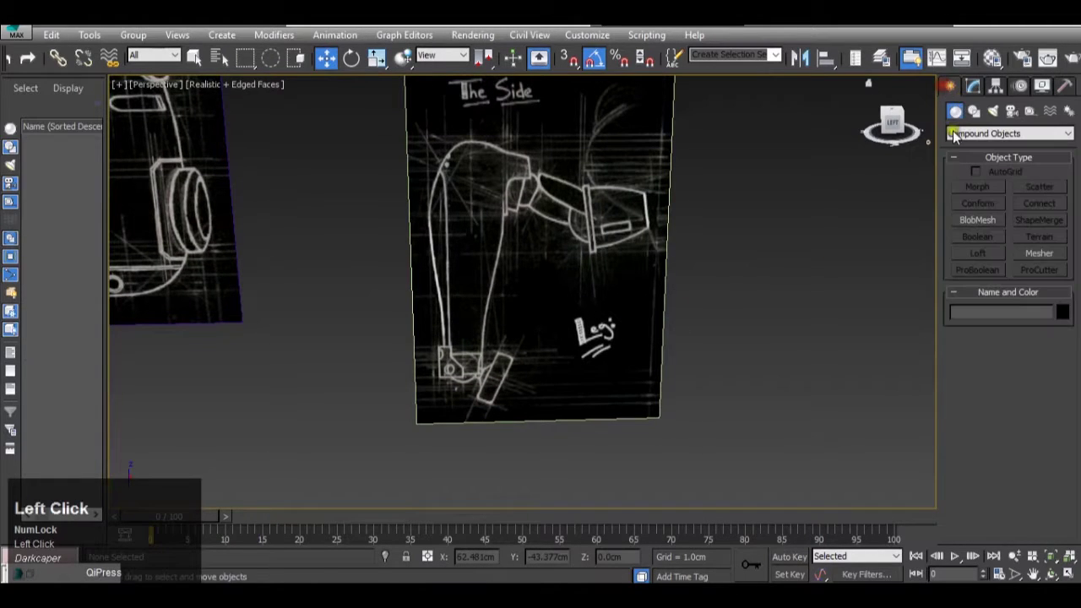
pyautogui.click(961, 133)
pyautogui.click(963, 148)
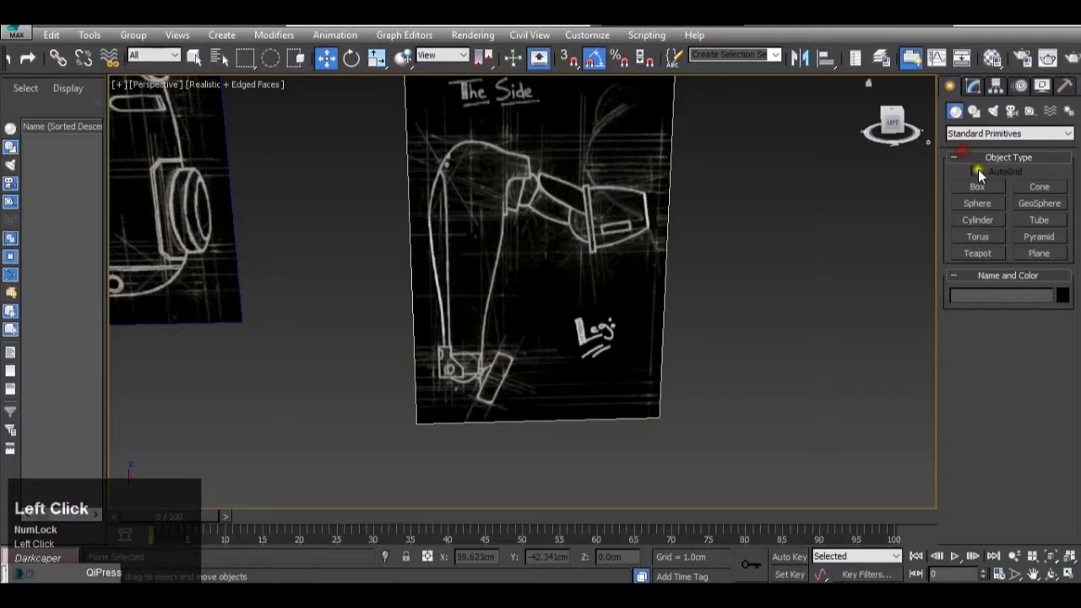
pyautogui.click(973, 185)
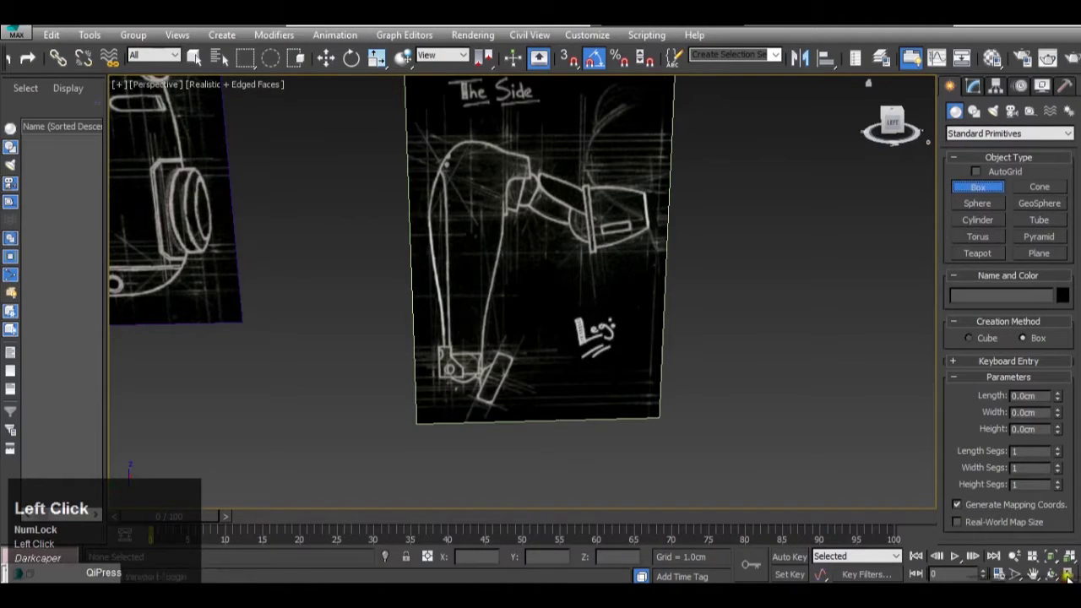
pyautogui.click(1067, 574)
pyautogui.middleClick(452, 427)
pyautogui.scroll(3, 406, 463)
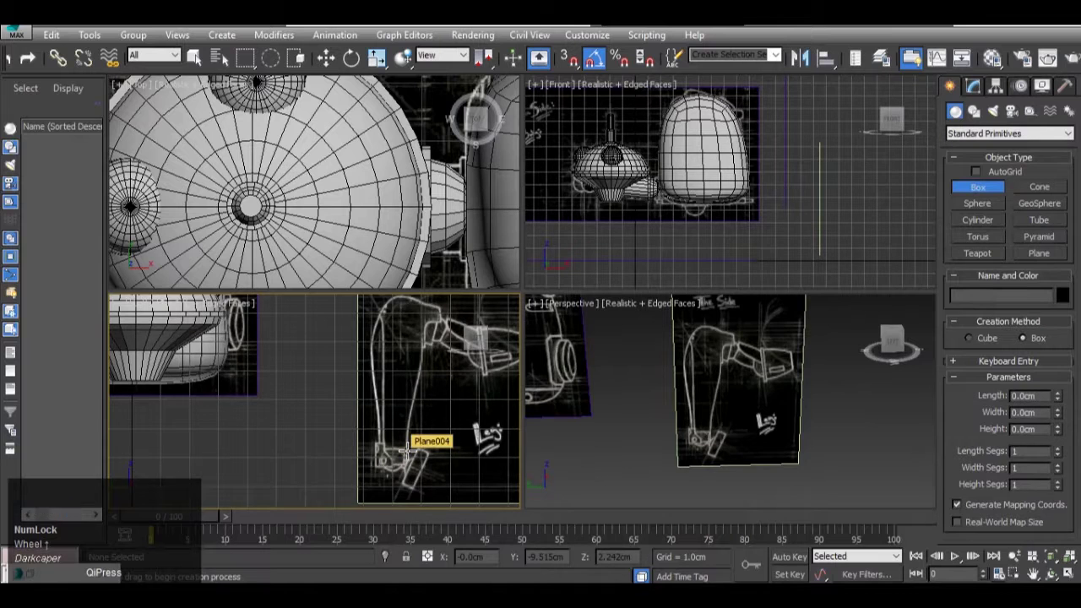
pyautogui.moveTo(408, 452); pyautogui.dragTo(383, 295)
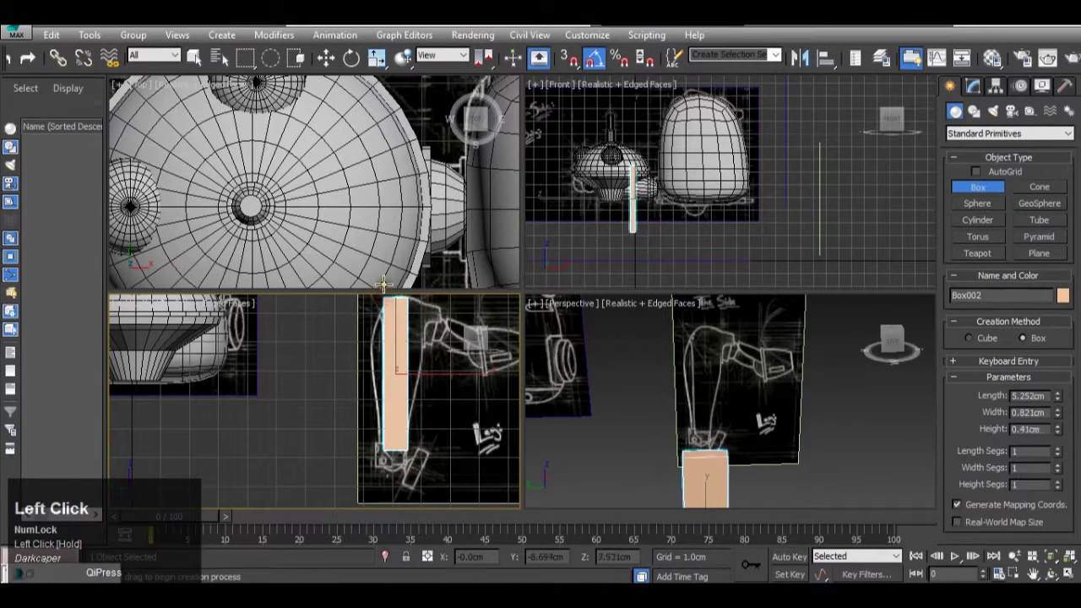
pyautogui.click(397, 283)
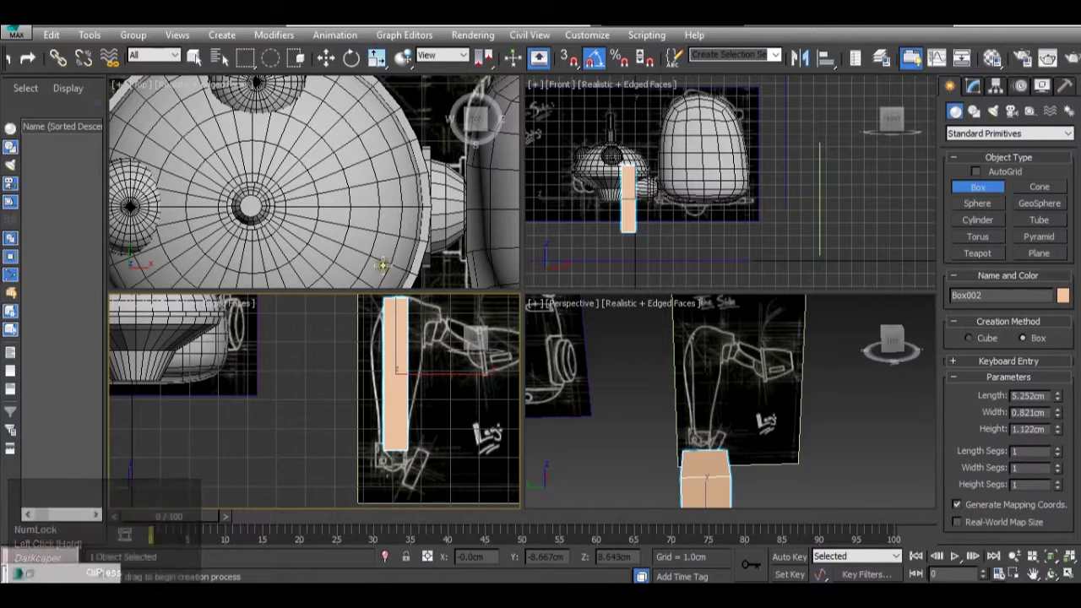
pyautogui.scroll(1, 385, 386)
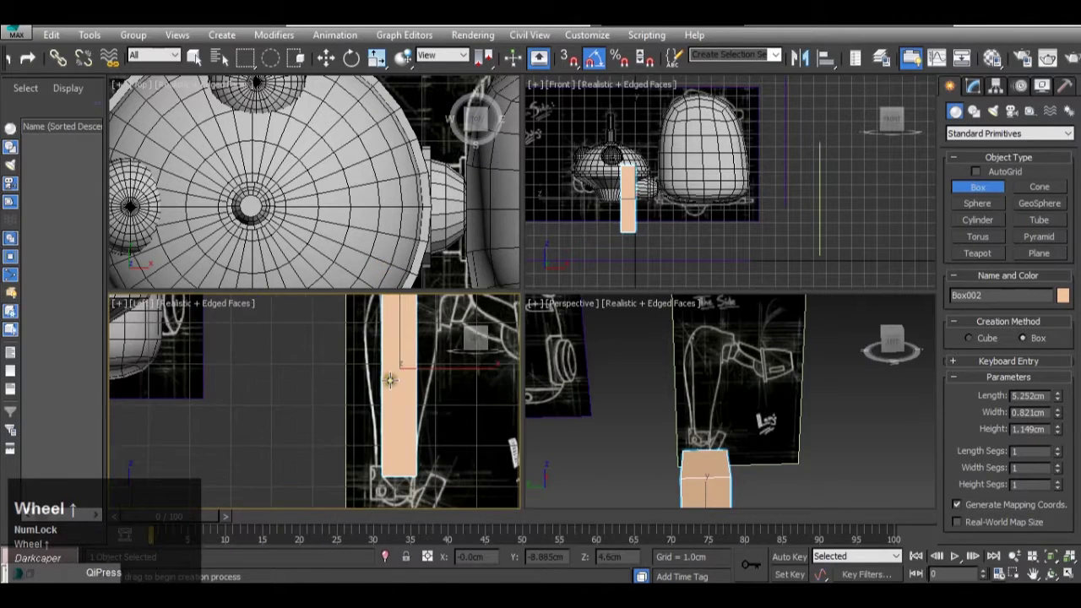
pyautogui.rightClick(390, 376)
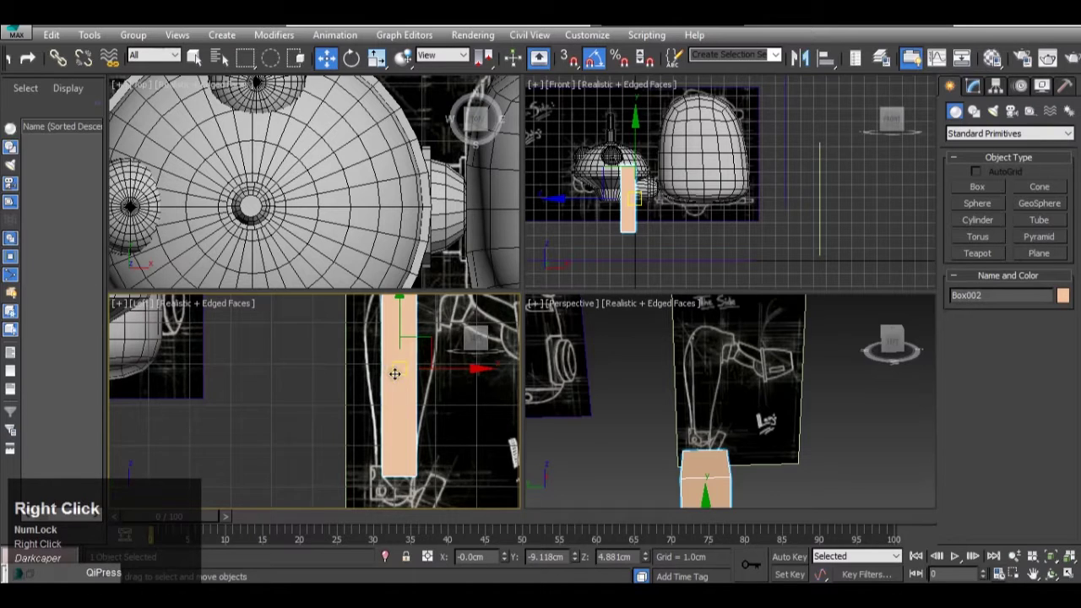
# Step: Convert the leg box to an Editable Poly
pyautogui.rightClick(394, 374)
pyautogui.moveTo(459, 493)
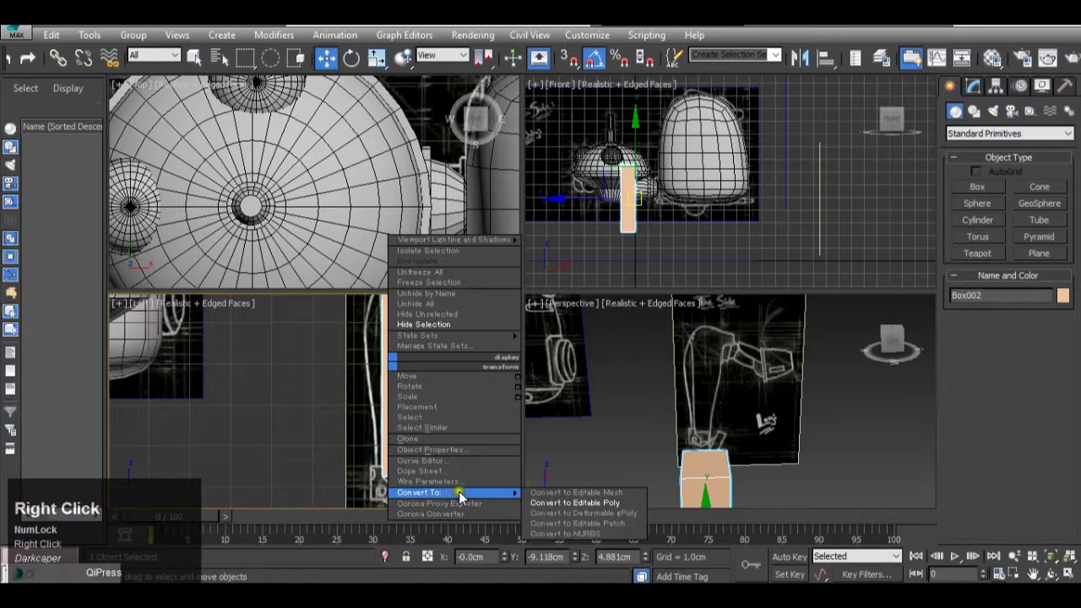
pyautogui.click(539, 504)
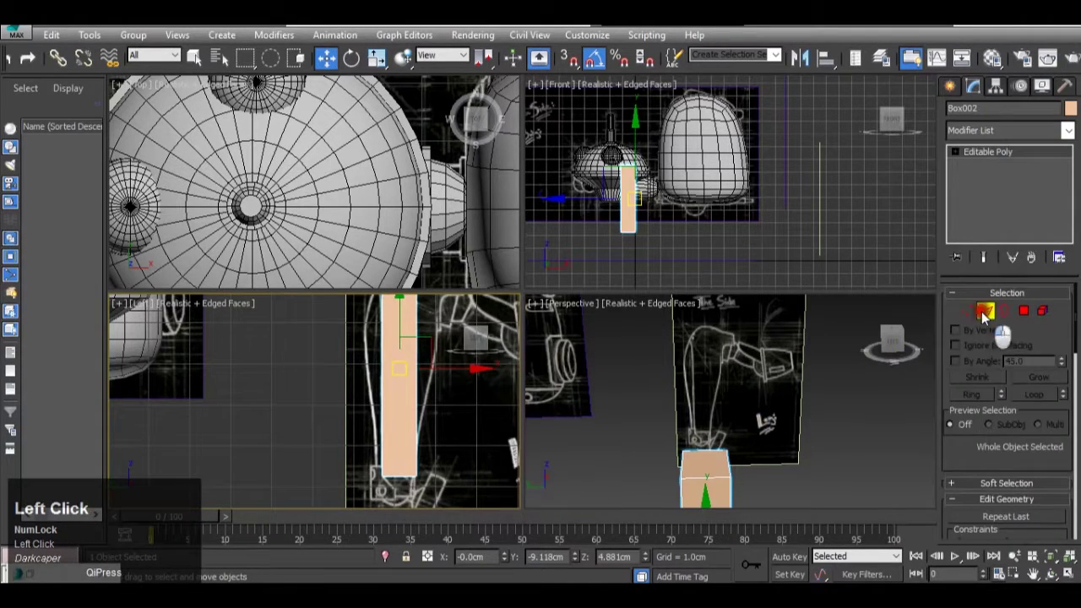
# Step: Select the box's lengthwise edges and connect them with 4 segments
pyautogui.click(985, 312)
pyautogui.moveTo(374, 380); pyautogui.dragTo(500, 379)
pyautogui.scroll(-2, 1023, 431)
pyautogui.scroll(-5, 1024, 434)
pyautogui.scroll(-5, 1028, 443)
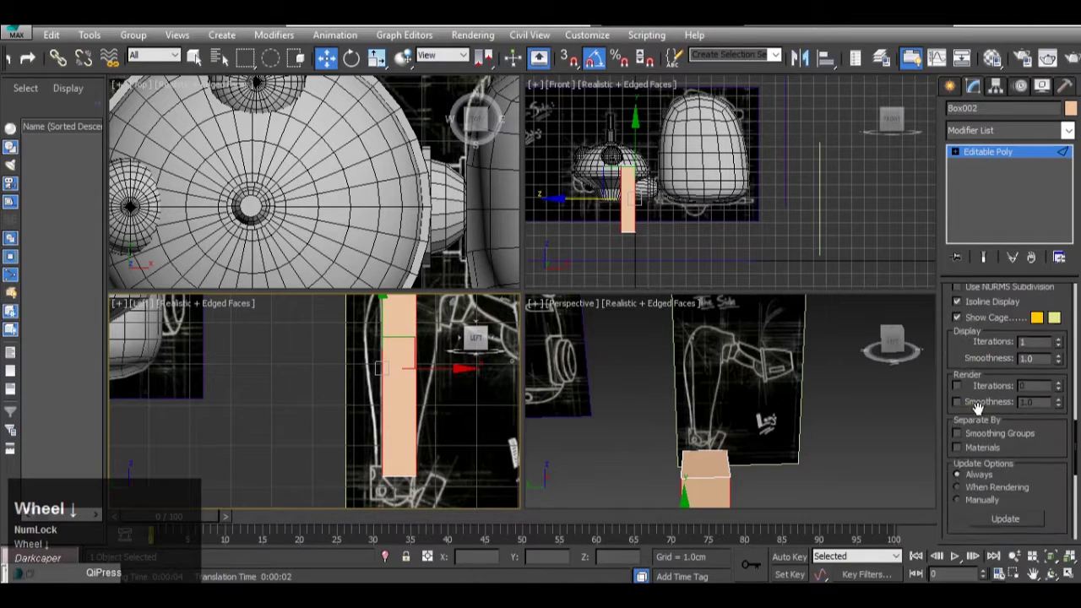
pyautogui.click(1061, 443)
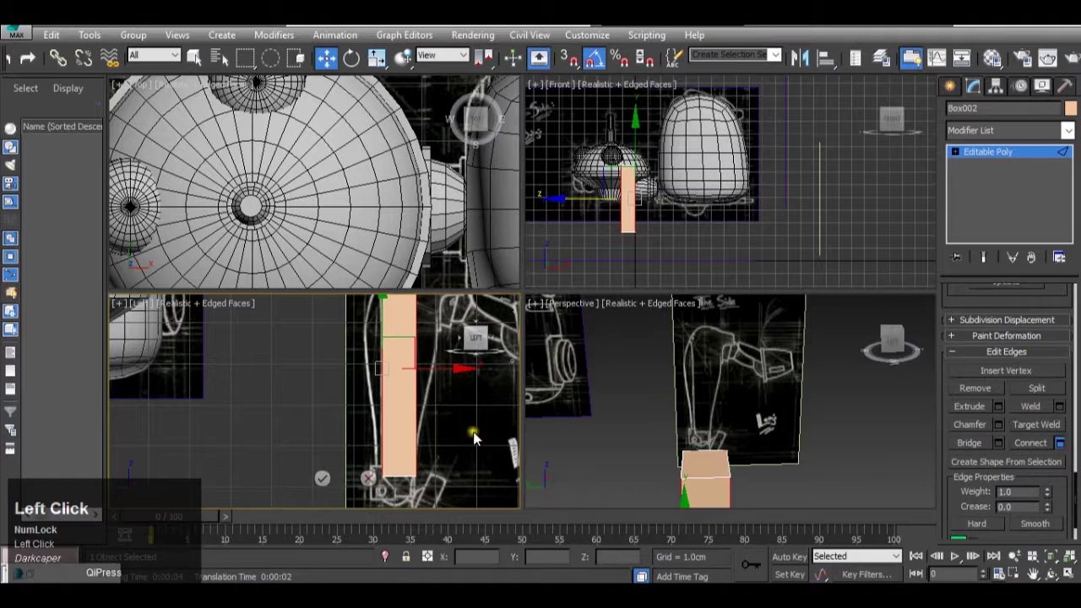
pyautogui.moveTo(397, 406); pyautogui.dragTo(357, 428, button='middle')
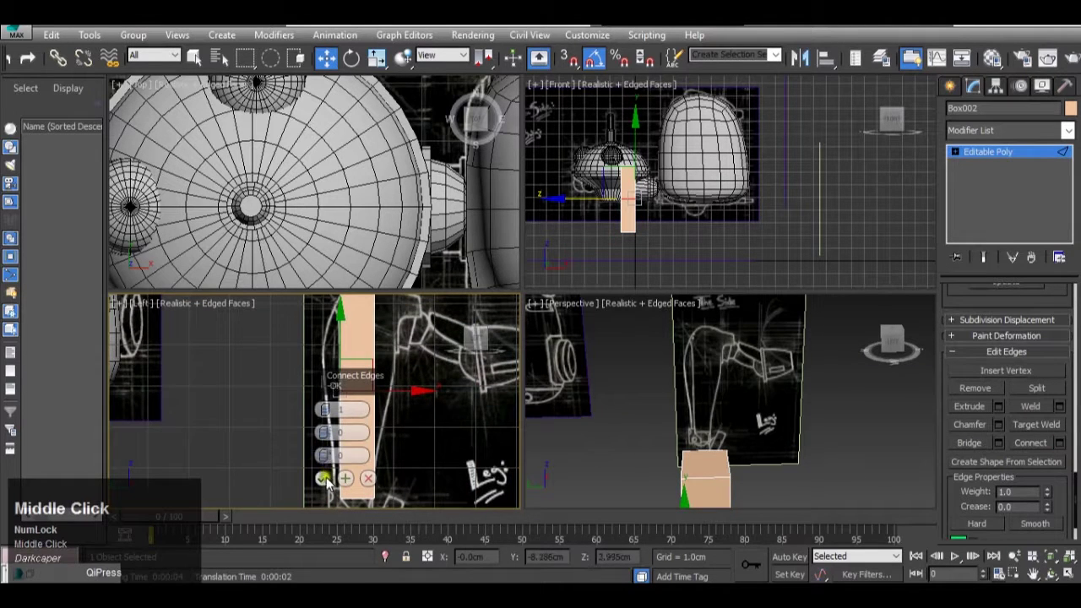
pyautogui.moveTo(319, 411); pyautogui.dragTo(317, 405)
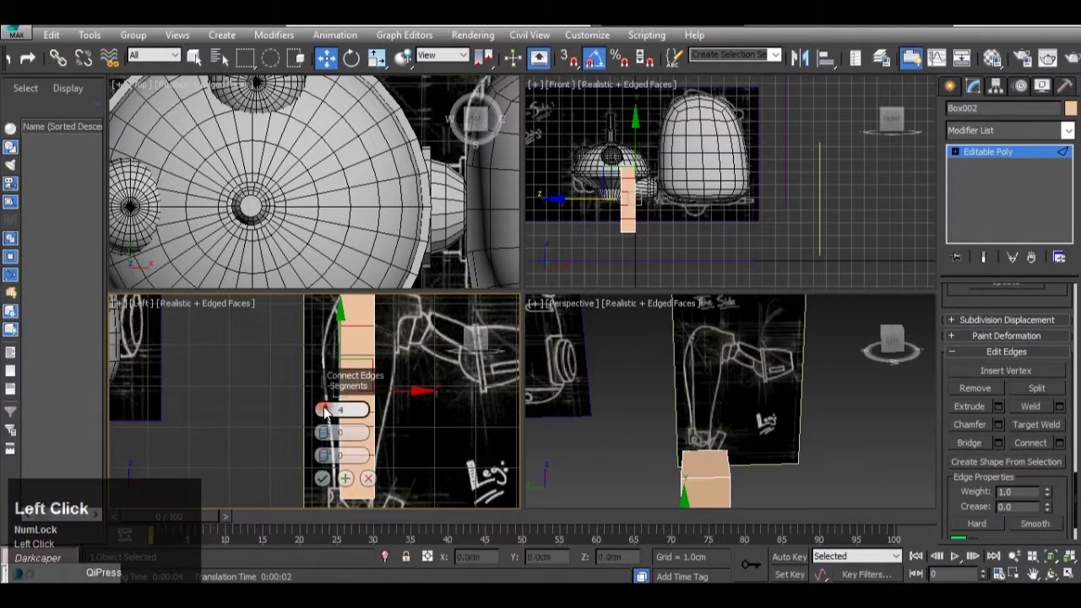
pyautogui.click(323, 479)
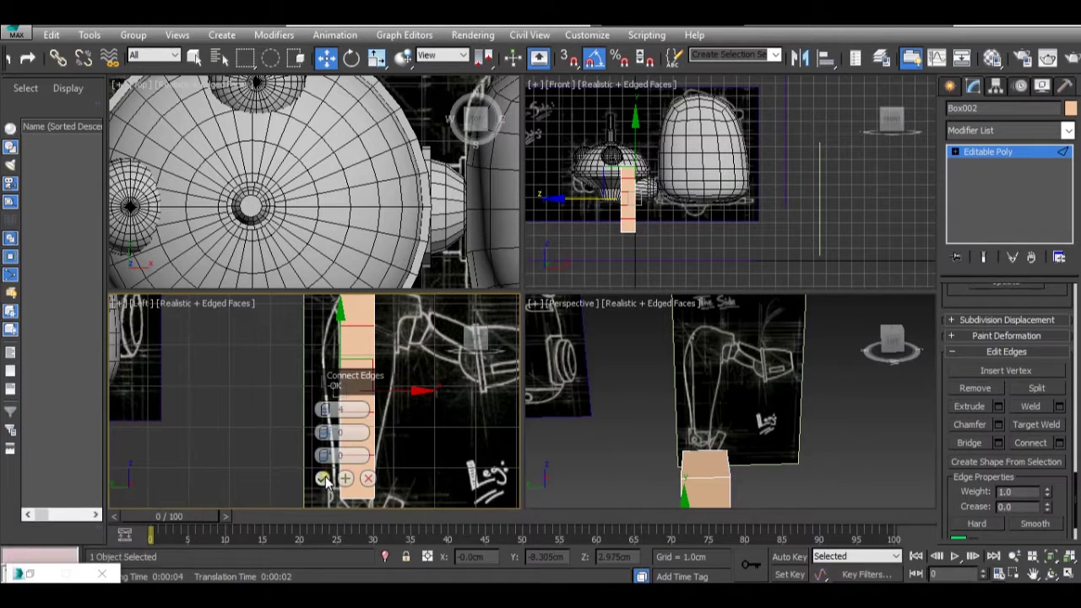
# Step: Move the lower rows of the box's vertices in the Left view to match the lower leg outline in the sketch
pyautogui.click(1004, 151)
pyautogui.click(963, 310)
pyautogui.moveTo(345, 463); pyautogui.dragTo(313, 411, button='middle')
pyautogui.scroll(3, 328, 454)
pyautogui.moveTo(326, 444); pyautogui.dragTo(405, 463)
pyautogui.moveTo(313, 394); pyautogui.dragTo(422, 408)
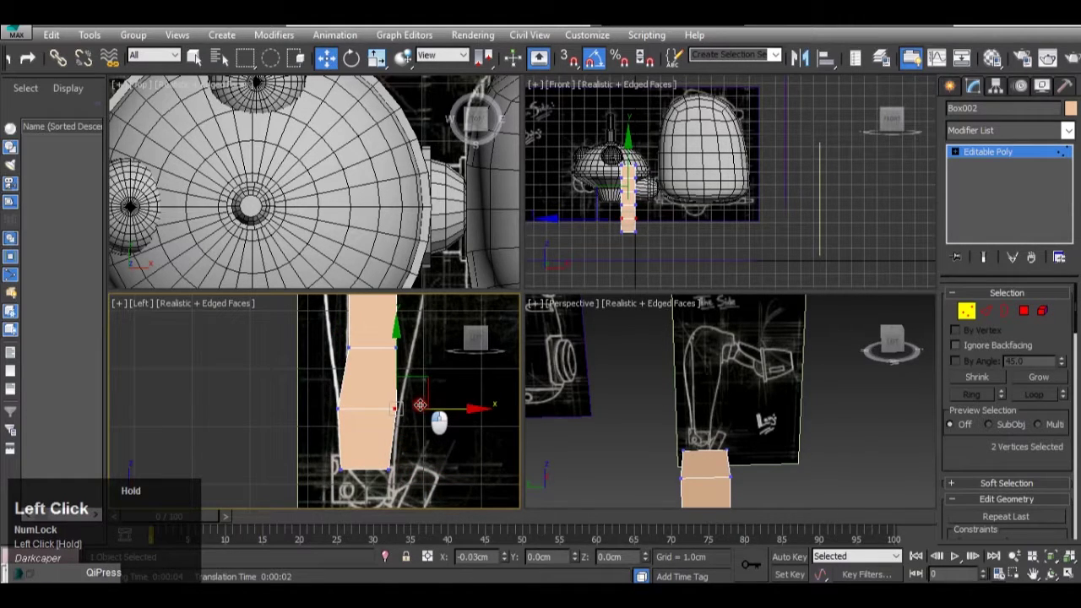
pyautogui.moveTo(406, 380); pyautogui.dragTo(389, 370, button='middle')
pyautogui.moveTo(409, 412); pyautogui.dragTo(334, 400)
# Step: Move the upper vertex rows and the top corner vertices outward to follow the curved upper leg outline in the sketch
pyautogui.moveTo(368, 378); pyautogui.dragTo(330, 449, button='middle')
pyautogui.click(341, 407)
pyautogui.moveTo(346, 408); pyautogui.dragTo(414, 425)
pyautogui.moveTo(299, 422); pyautogui.dragTo(296, 406)
pyautogui.moveTo(318, 351); pyautogui.dragTo(309, 414, button='middle')
pyautogui.moveTo(308, 414); pyautogui.dragTo(371, 407)
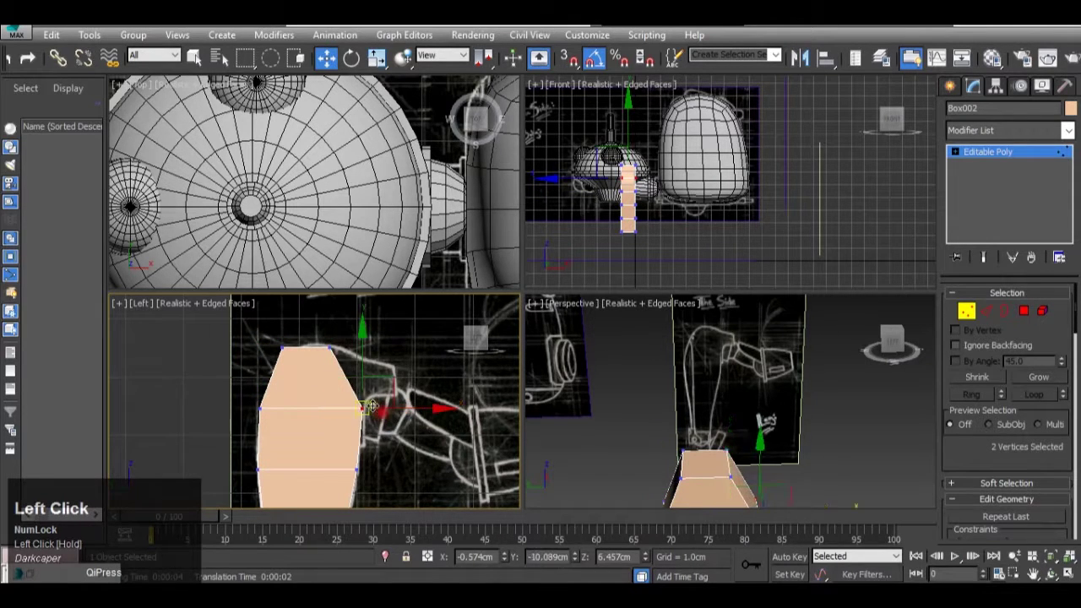
pyautogui.moveTo(330, 338); pyautogui.dragTo(338, 363)
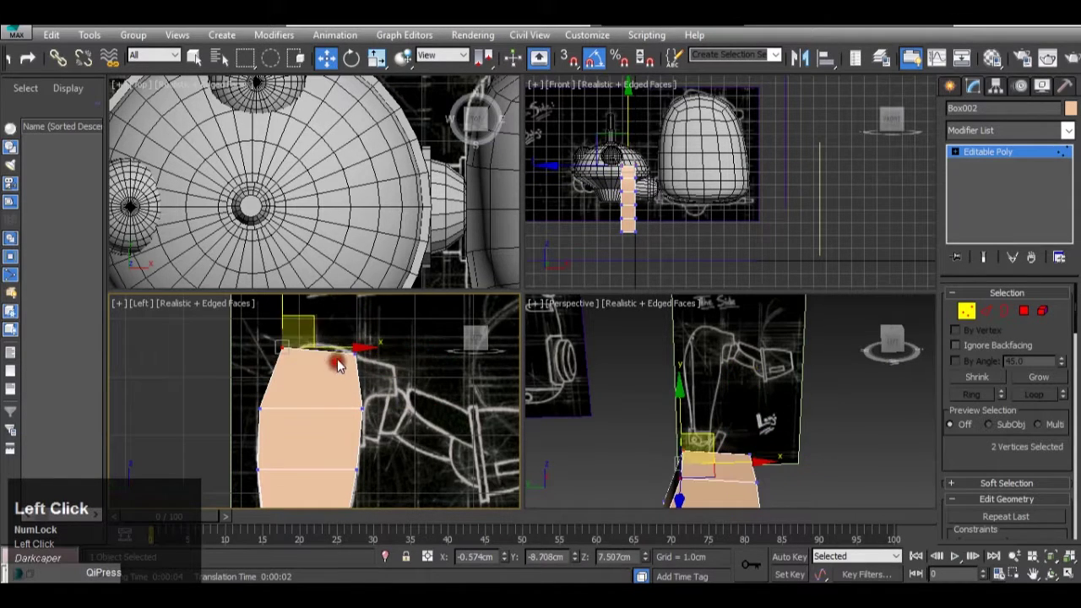
pyautogui.moveTo(317, 321); pyautogui.dragTo(461, 365)
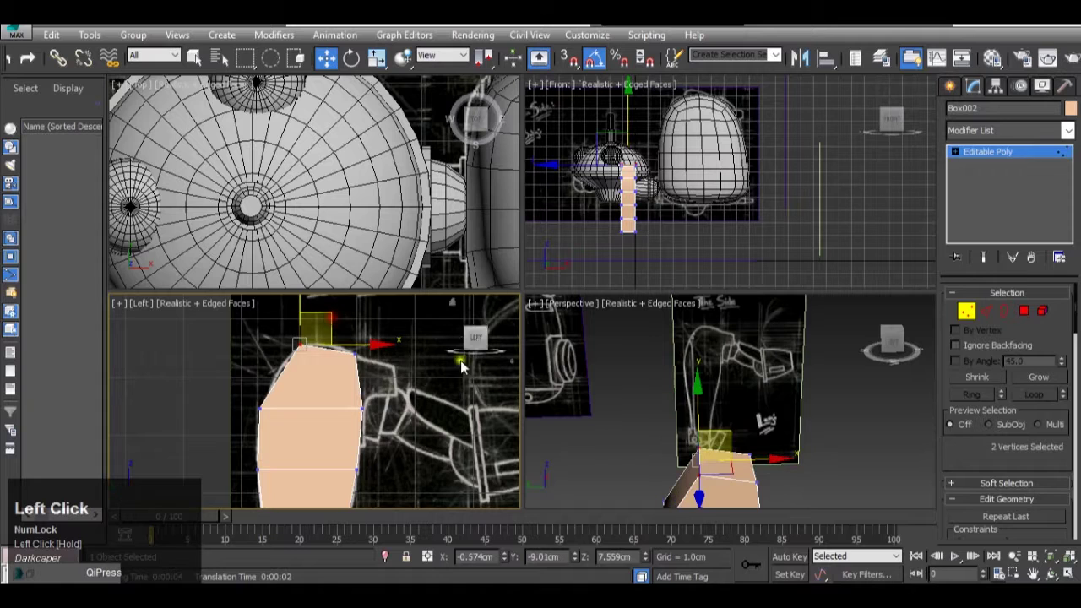
# Step: Check the leg shape in the Tachikoma reference pictures in Windows Photo Viewer and return to the model
pyautogui.moveTo(632, 579)
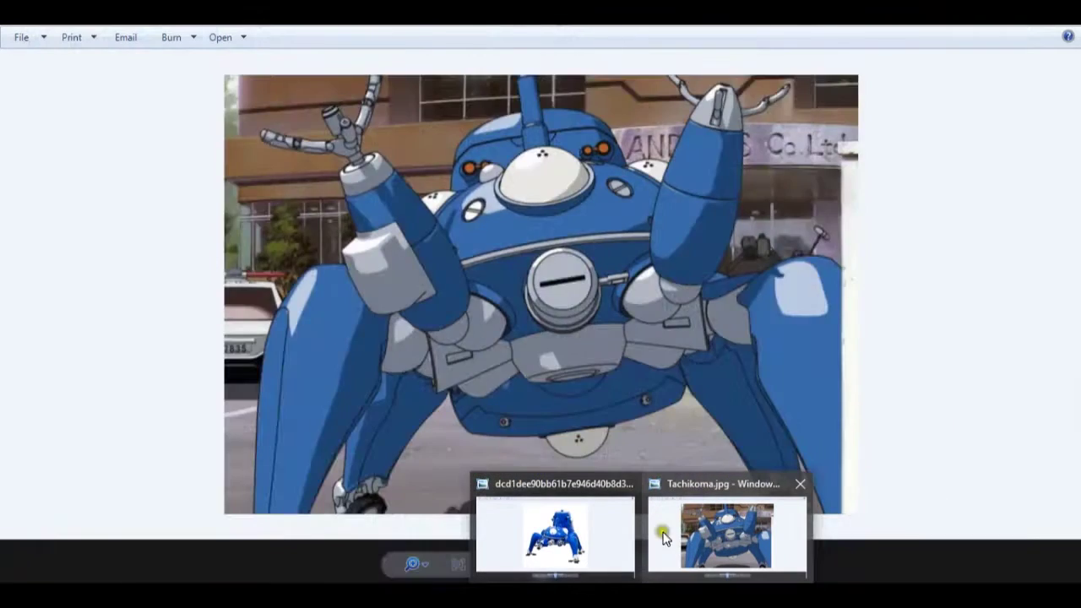
pyautogui.click(605, 533)
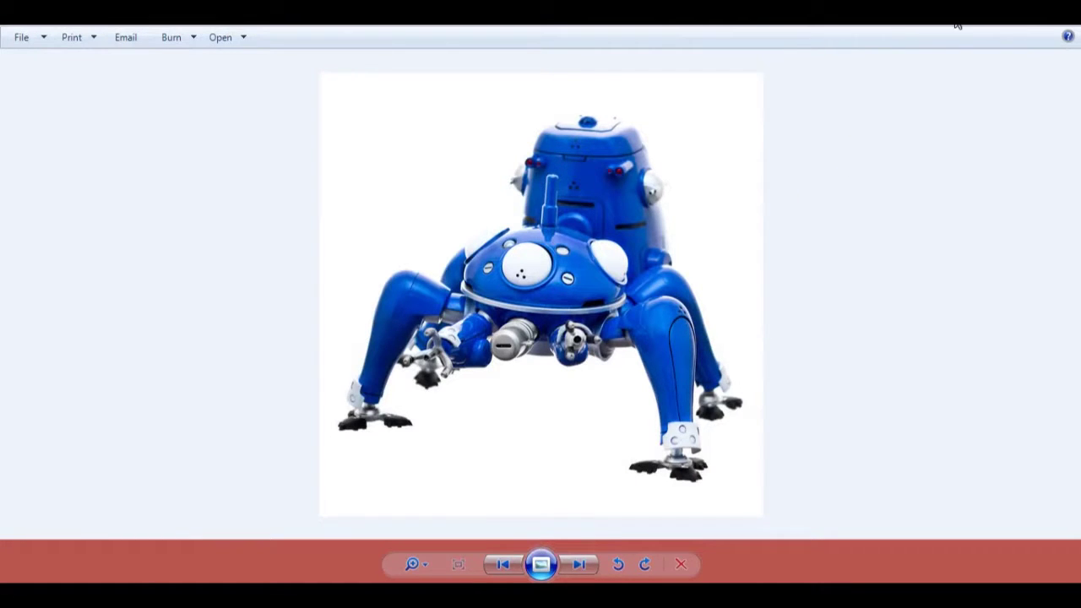
pyautogui.click(1016, 36)
# Step: Select the uppermost inner edge loop around the leg and scale it wider across the leg's thickness
pyautogui.scroll(-3, 695, 399)
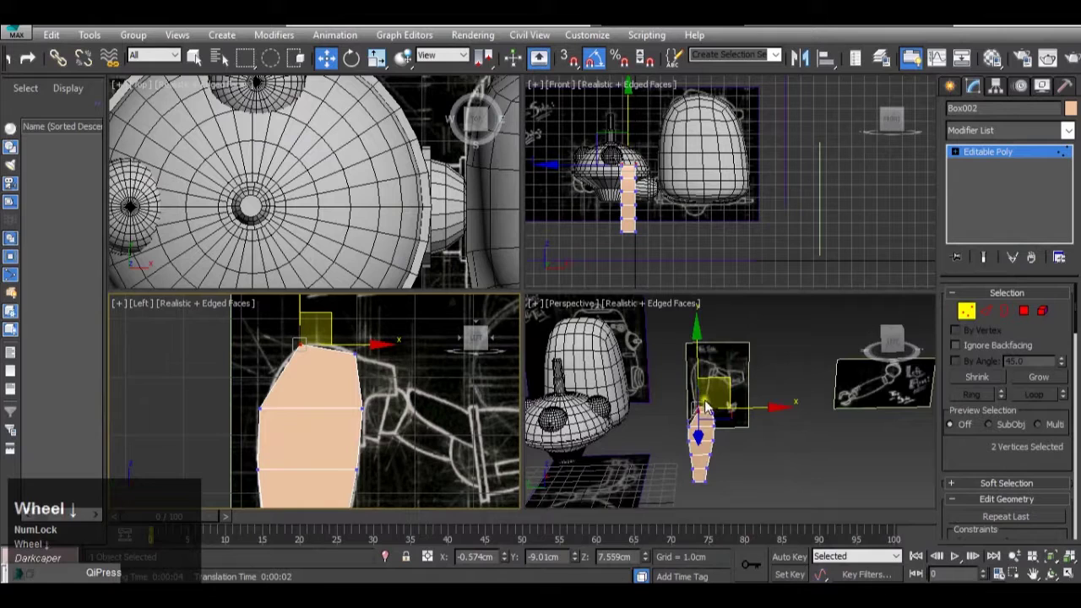
pyautogui.keyDown('alt'); pyautogui.moveTo(700, 435); pyautogui.dragTo(780, 446, button='middle'); pyautogui.keyUp('alt')
pyautogui.scroll(2, 708, 435)
pyautogui.keyDown('alt'); pyautogui.moveTo(708, 435); pyautogui.dragTo(777, 443, button='middle'); pyautogui.keyUp('alt')
pyautogui.scroll(-1, 735, 440)
pyautogui.click(987, 311)
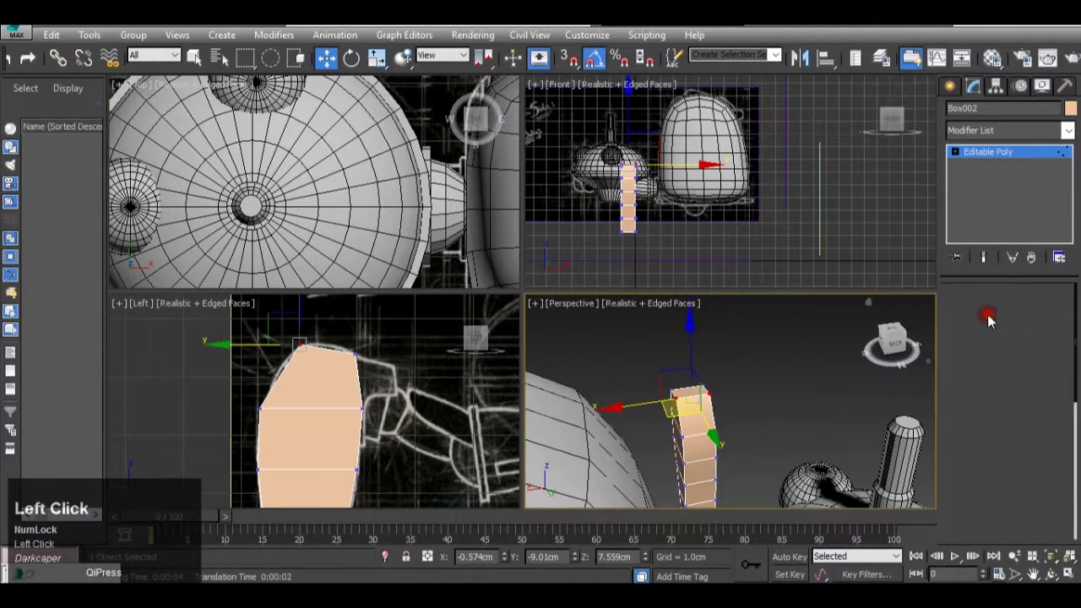
pyautogui.click(690, 435)
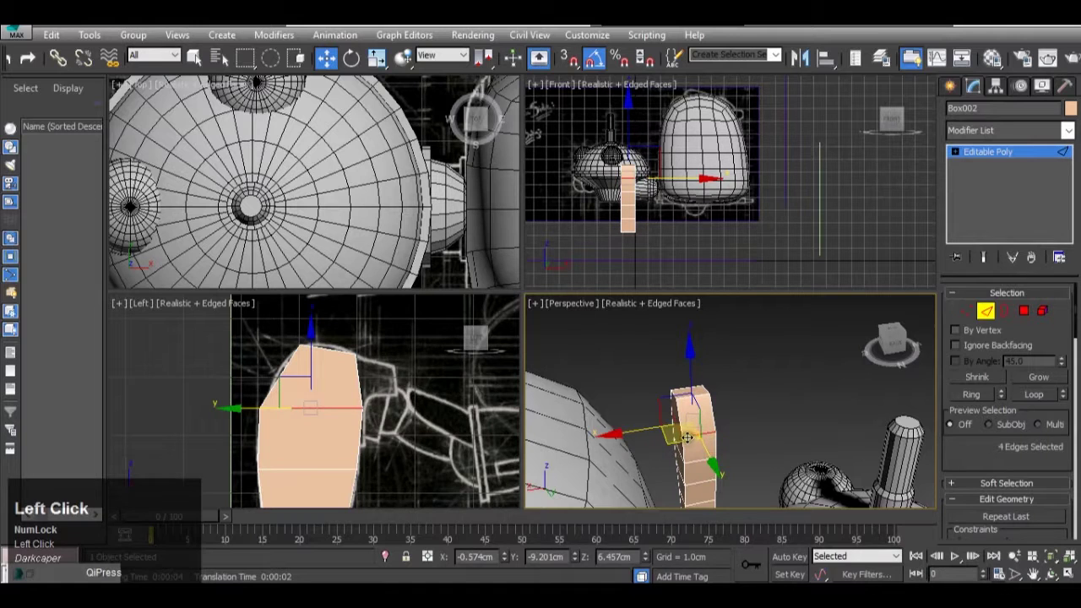
pyautogui.press('r')
pyautogui.click(572, 430)
pyautogui.hotkey('ctrl', 'z')
pyautogui.moveTo(610, 448); pyautogui.dragTo(598, 452)
# Step: Scale the next edge loops down the leg across its thickness so that it tapers toward the ankle
pyautogui.moveTo(700, 465); pyautogui.dragTo(701, 466)
pyautogui.keyDown('alt'); pyautogui.moveTo(700, 465); pyautogui.dragTo(705, 423, button='middle'); pyautogui.keyUp('alt')
pyautogui.click(708, 427)
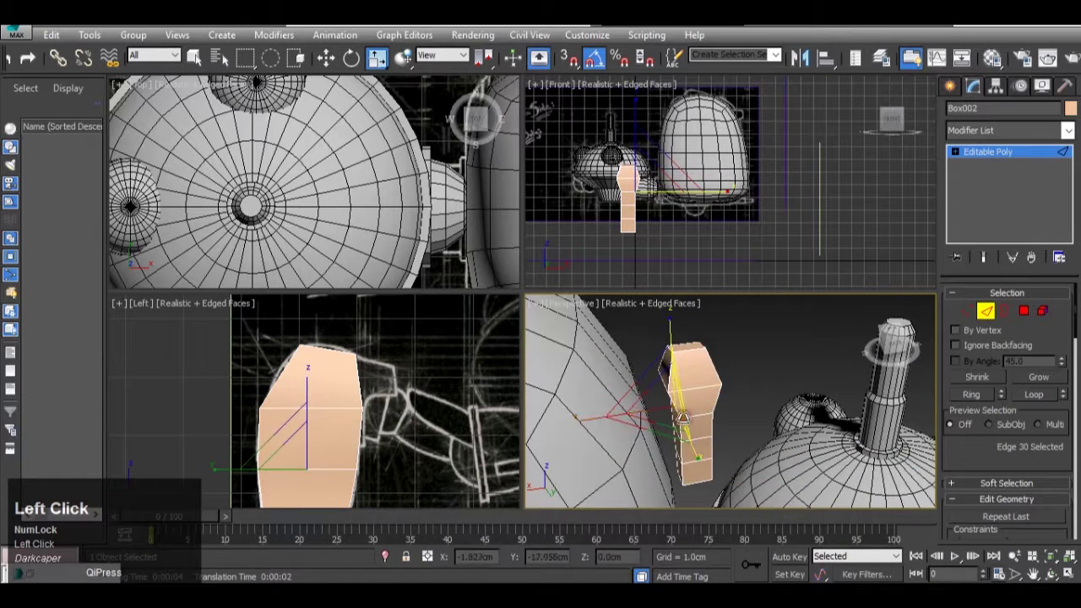
pyautogui.doubleClick(711, 431)
pyautogui.moveTo(605, 420); pyautogui.dragTo(578, 427)
pyautogui.moveTo(698, 443); pyautogui.dragTo(603, 442)
pyautogui.keyDown('alt'); pyautogui.moveTo(603, 442); pyautogui.dragTo(684, 418, button='middle'); pyautogui.keyUp('alt')
pyautogui.moveTo(683, 417); pyautogui.dragTo(619, 408)
pyautogui.keyDown('alt'); pyautogui.moveTo(619, 407); pyautogui.dragTo(702, 421, button='middle'); pyautogui.keyUp('alt')
# Step: Leave edge editing and apply a TurboSmooth modifier to the leg
pyautogui.click(1007, 154)
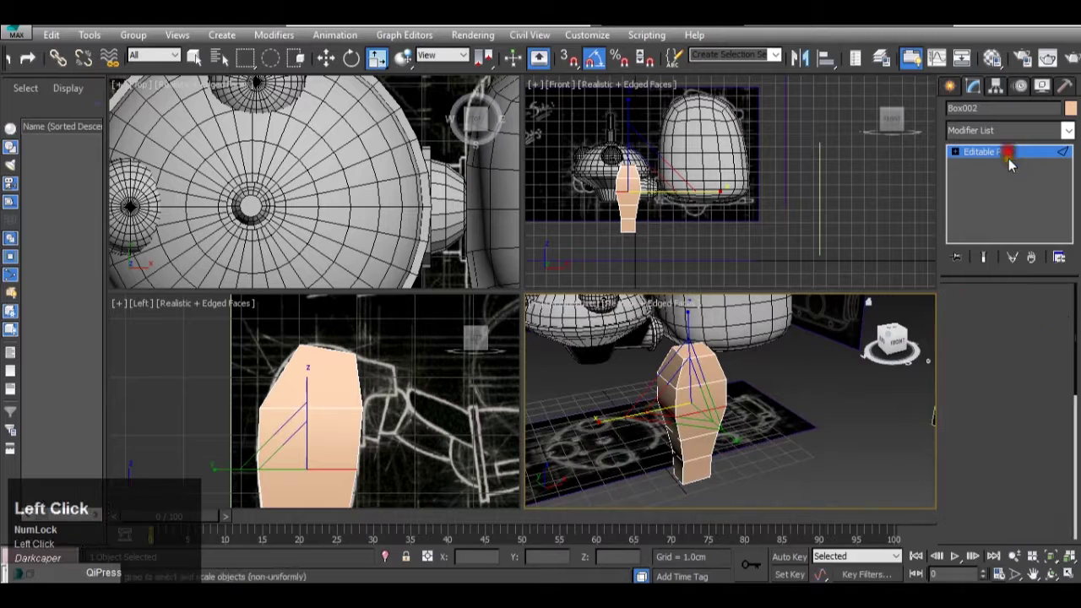
pyautogui.click(1068, 131)
pyautogui.moveTo(1069, 148); pyautogui.dragTo(1071, 158)
pyautogui.click(1070, 131)
pyautogui.scroll(-15, 1017, 376)
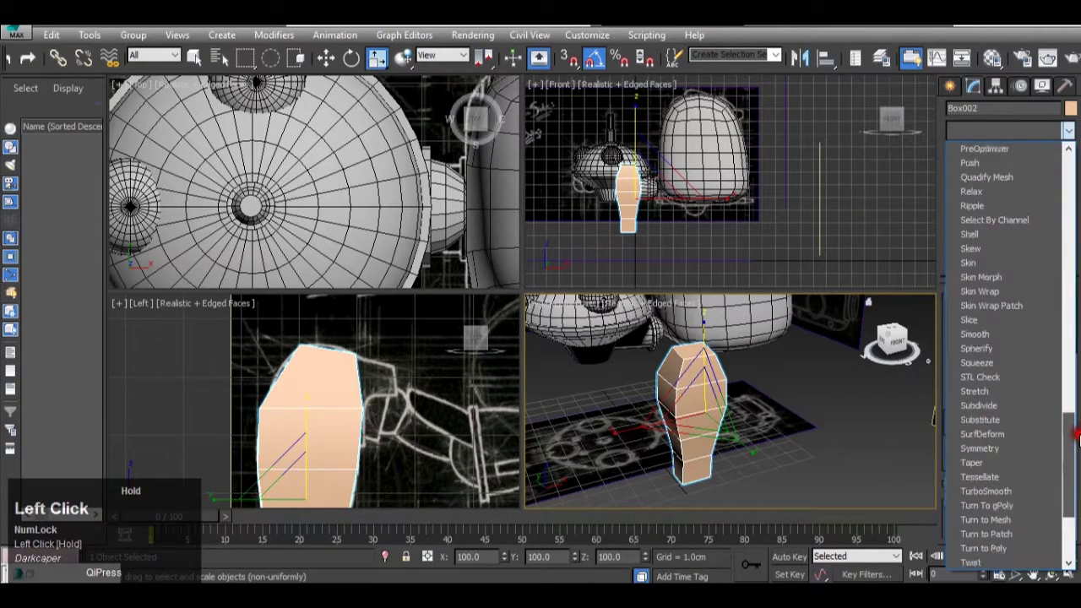
pyautogui.click(984, 377)
# Step: Examine the smoothed leg from several angles and compare its shape with the Tachikoma reference pictures in Windows Photo Viewer
pyautogui.keyDown('alt'); pyautogui.moveTo(760, 405); pyautogui.dragTo(647, 393, button='middle'); pyautogui.keyUp('alt')
pyautogui.scroll(3, 631, 237)
pyautogui.scroll(-1, 637, 238)
pyautogui.scroll(-2, 639, 237)
pyautogui.scroll(-3, 685, 490)
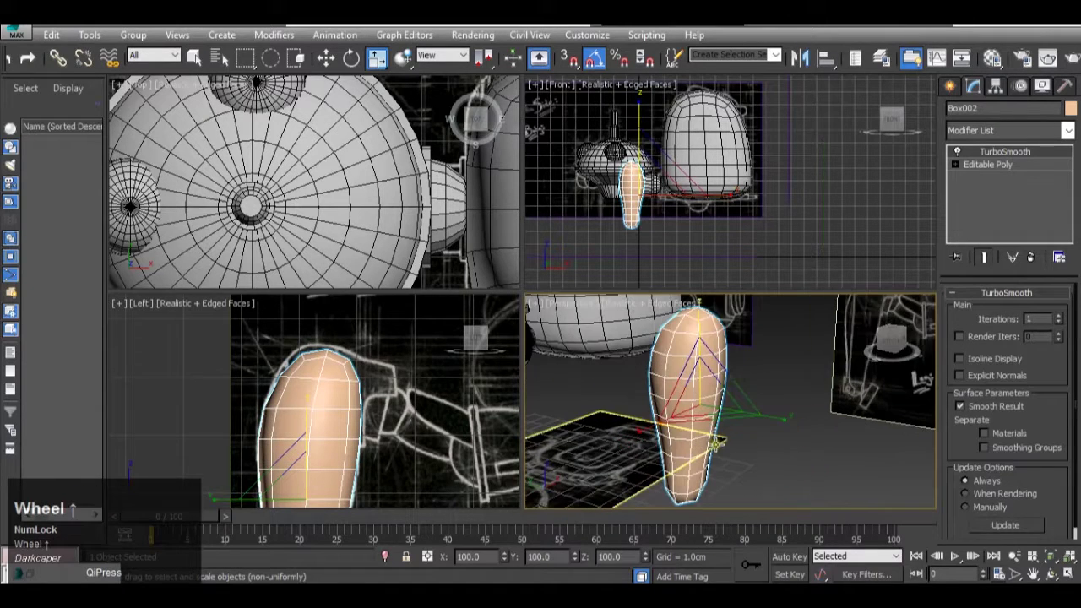
pyautogui.moveTo(688, 509); pyautogui.dragTo(675, 437, button='middle')
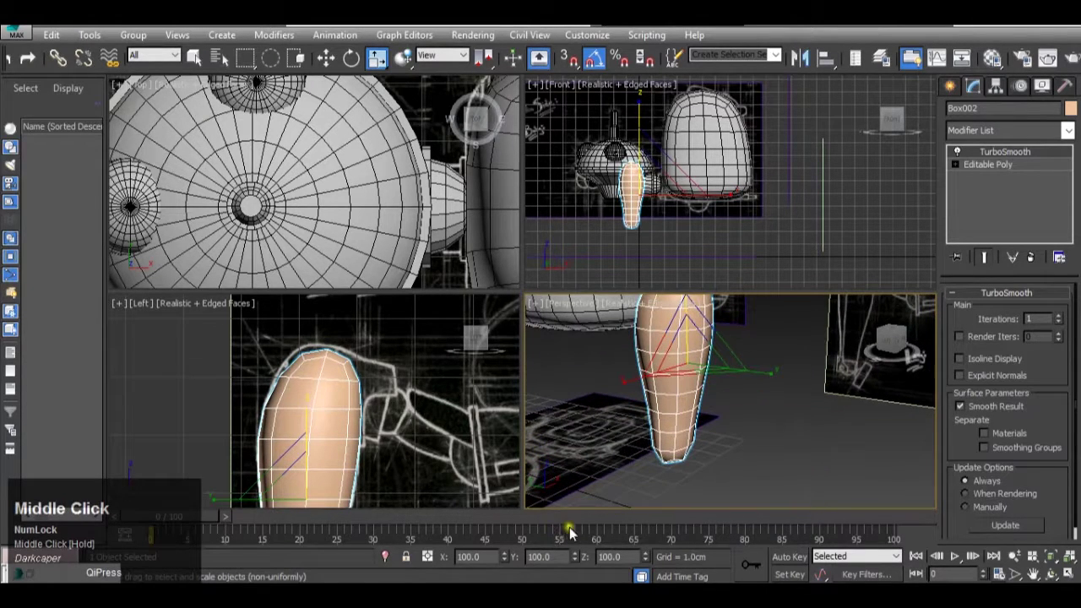
pyautogui.click(642, 596)
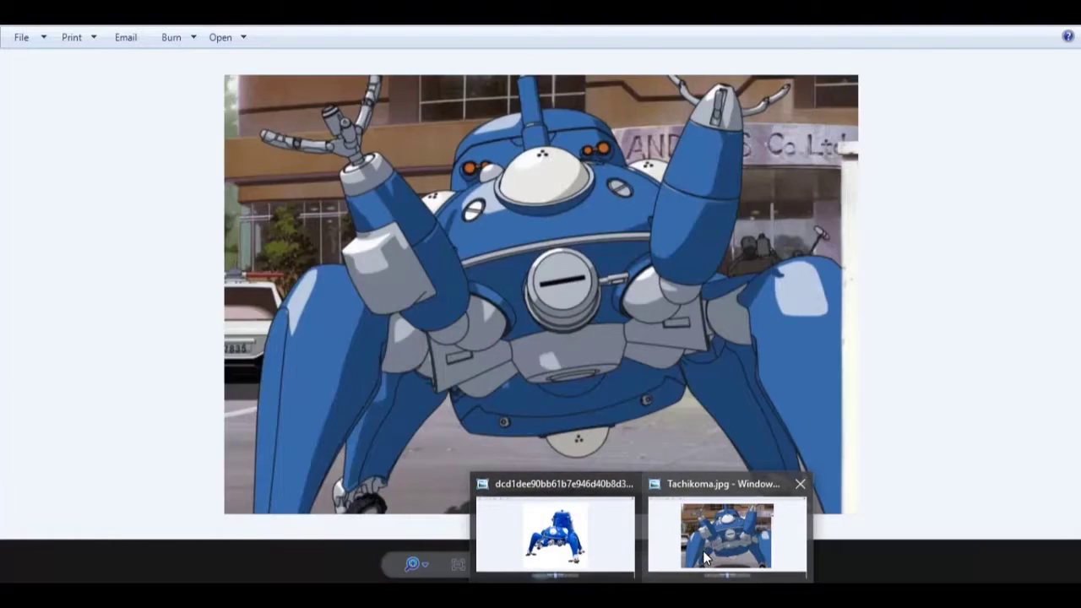
pyautogui.moveTo(601, 553)
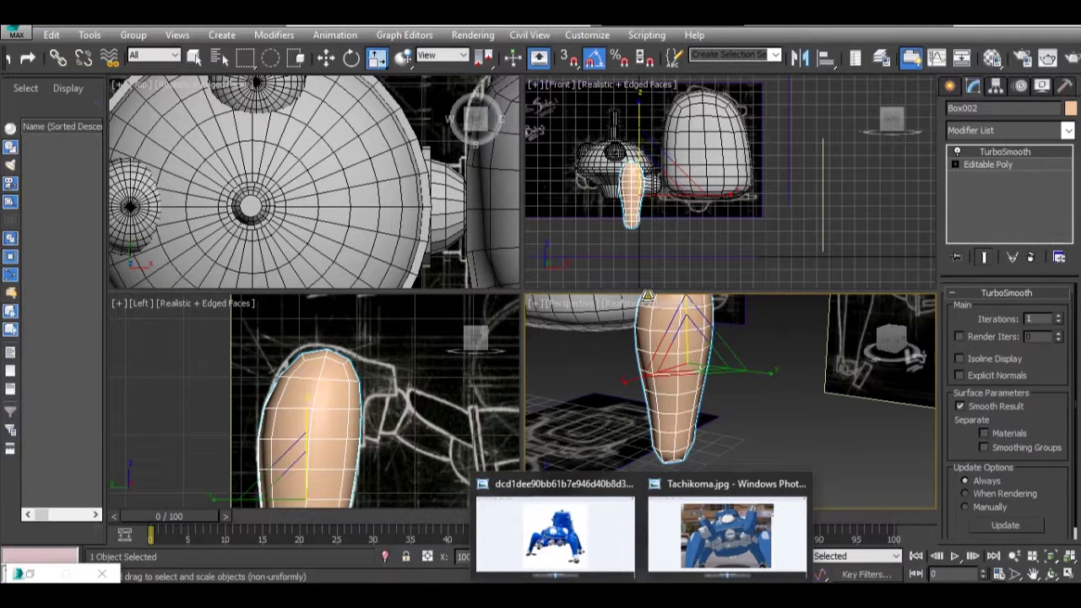
# Step: Return to the leg's base mesh vertices below TurboSmooth and move the top corner vertices in the side view to follow the sketch outline
pyautogui.moveTo(663, 328); pyautogui.dragTo(653, 394, button='middle')
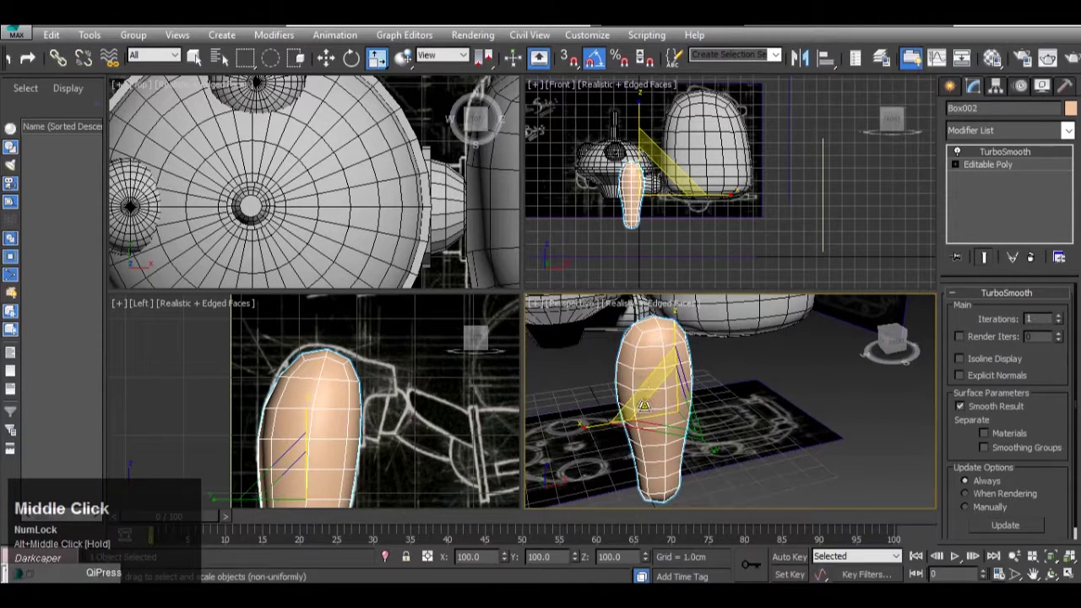
pyautogui.scroll(2, 638, 346)
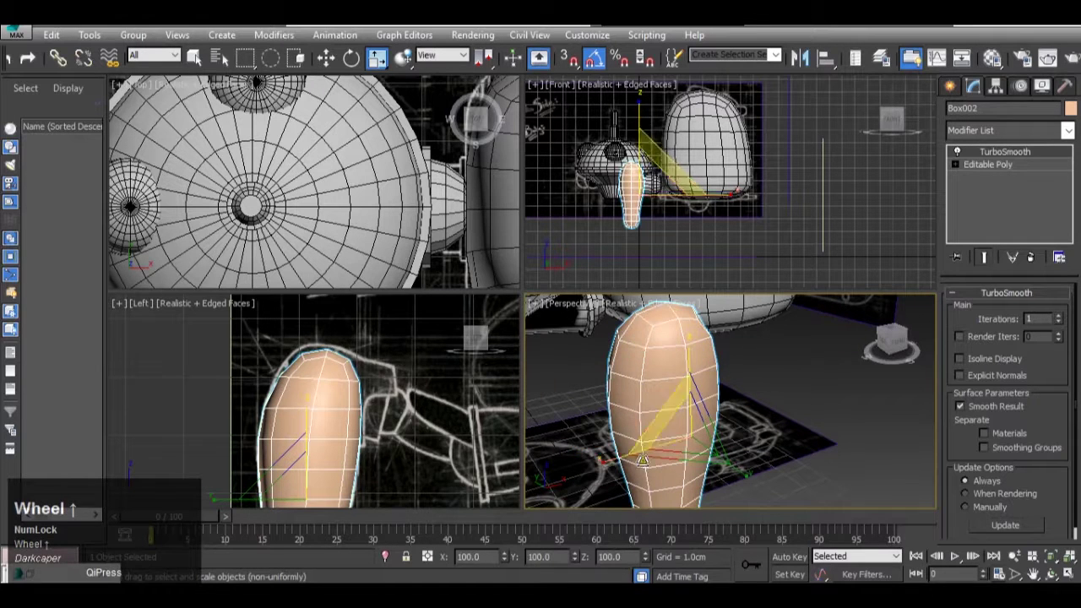
pyautogui.keyDown('alt'); pyautogui.moveTo(640, 478); pyautogui.dragTo(561, 442, button='middle'); pyautogui.keyUp('alt')
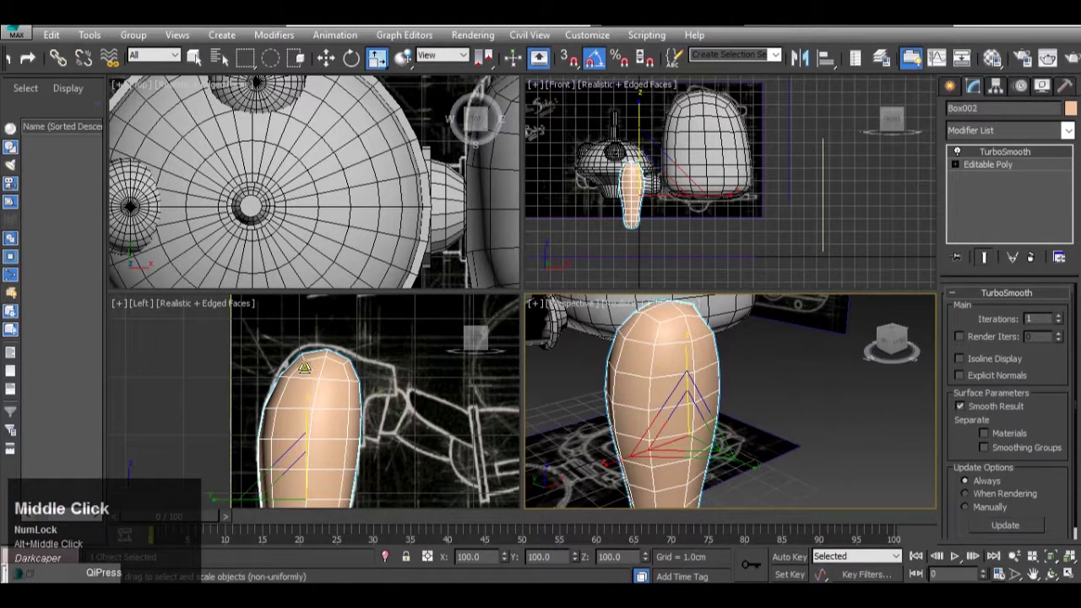
pyautogui.click(981, 165)
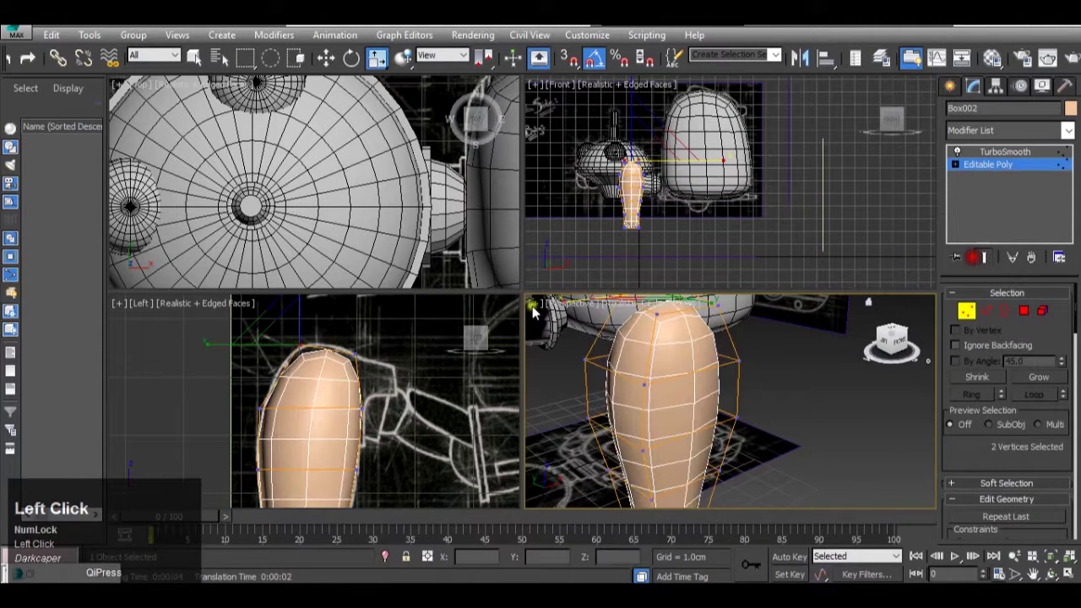
pyautogui.scroll(2, 287, 356)
pyautogui.click(330, 362)
pyautogui.moveTo(331, 362); pyautogui.dragTo(326, 394, button='middle')
pyautogui.press('w')
pyautogui.moveTo(330, 338); pyautogui.dragTo(409, 330)
pyautogui.moveTo(397, 430); pyautogui.dragTo(397, 416, button='middle')
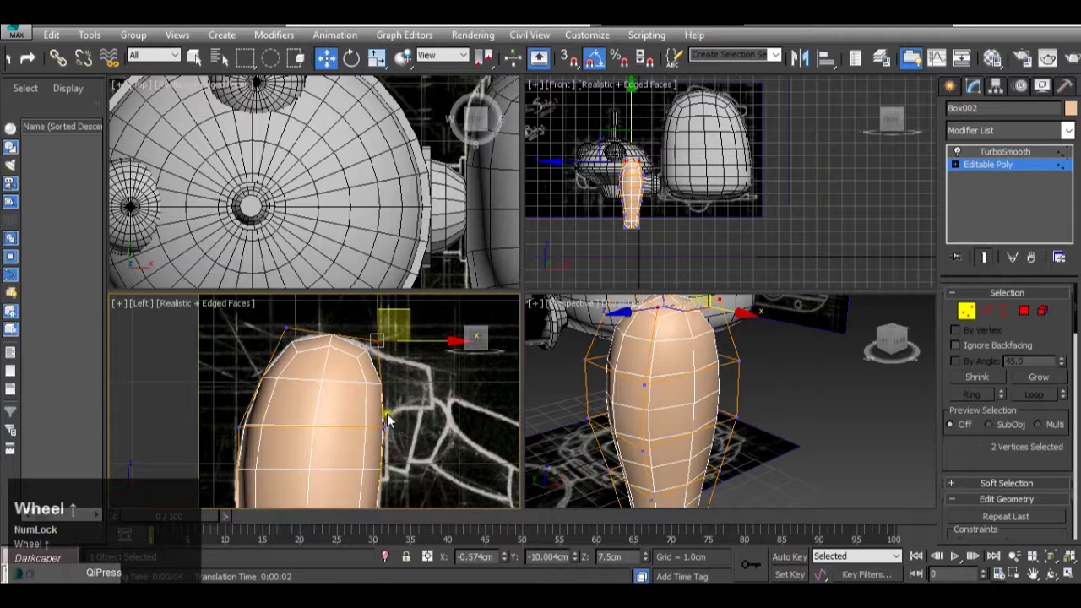
# Step: Adjust the front and back vertices one row below the leg's top in the side view to match the sketched outline
pyautogui.scroll(2, 390, 420)
pyautogui.click(386, 434)
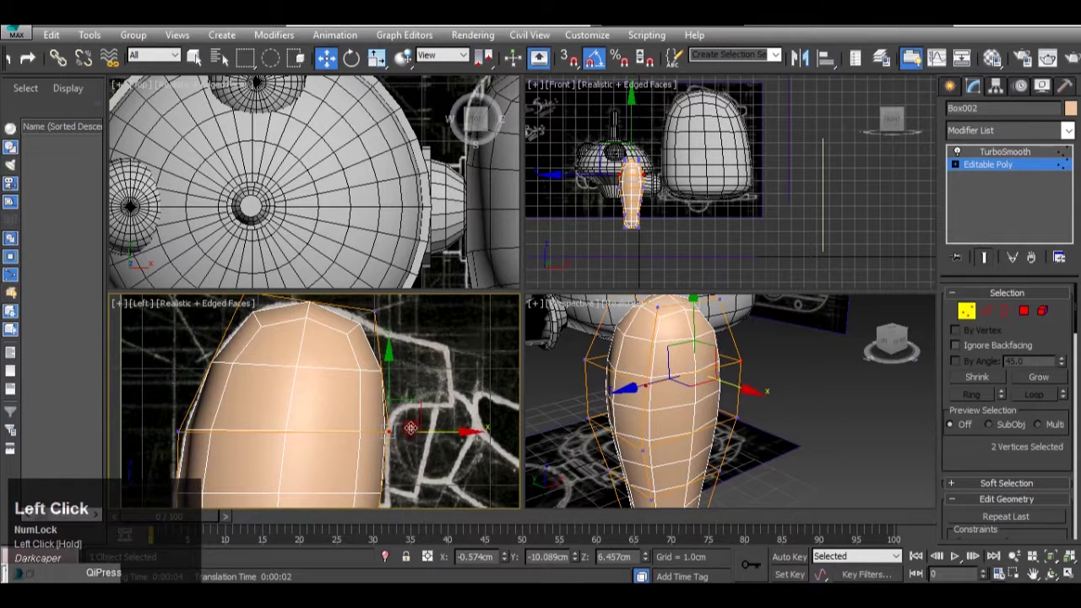
pyautogui.moveTo(410, 428); pyautogui.dragTo(341, 430, button='middle')
pyautogui.scroll(-2, 379, 377)
pyautogui.click(301, 356)
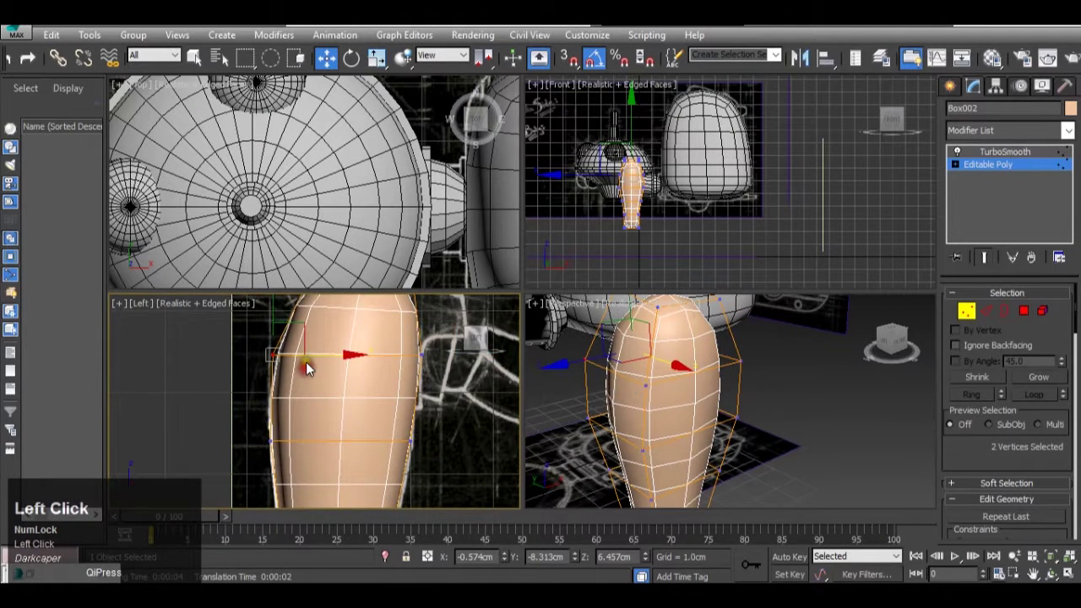
pyautogui.moveTo(305, 354); pyautogui.dragTo(305, 354)
pyautogui.keyDown('alt'); pyautogui.moveTo(528, 387); pyautogui.dragTo(669, 431, button='middle'); pyautogui.keyUp('alt')
pyautogui.keyDown('alt'); pyautogui.moveTo(782, 375); pyautogui.dragTo(870, 363, button='middle'); pyautogui.keyUp('alt')
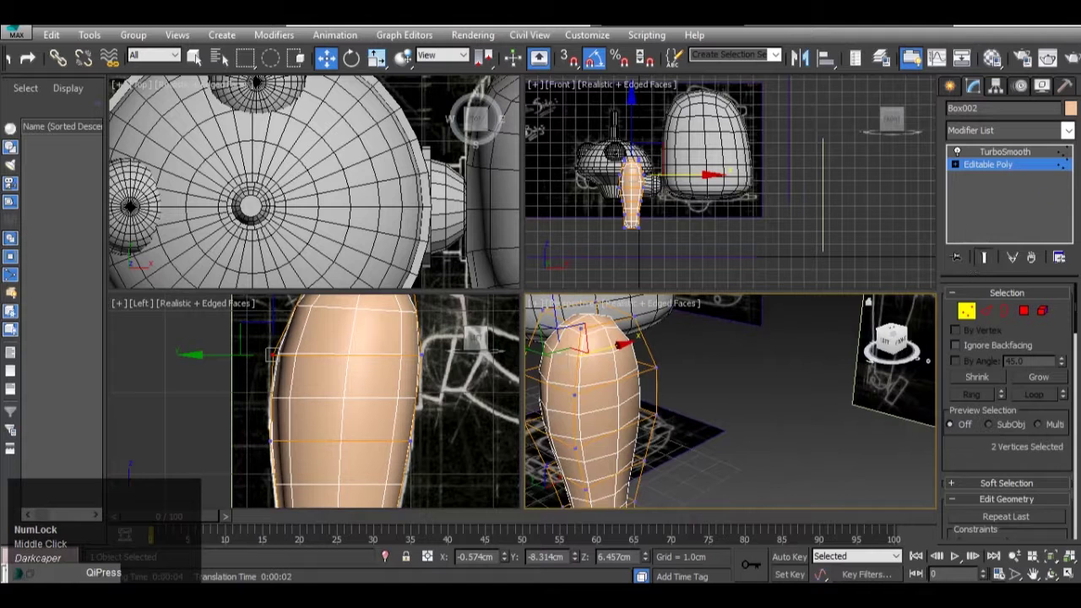
# Step: Leave vertex editing and add an Edit Poly modifier above the leg's TurboSmooth
pyautogui.click(1048, 151)
pyautogui.click(1069, 130)
pyautogui.moveTo(1071, 220); pyautogui.dragTo(1075, 249)
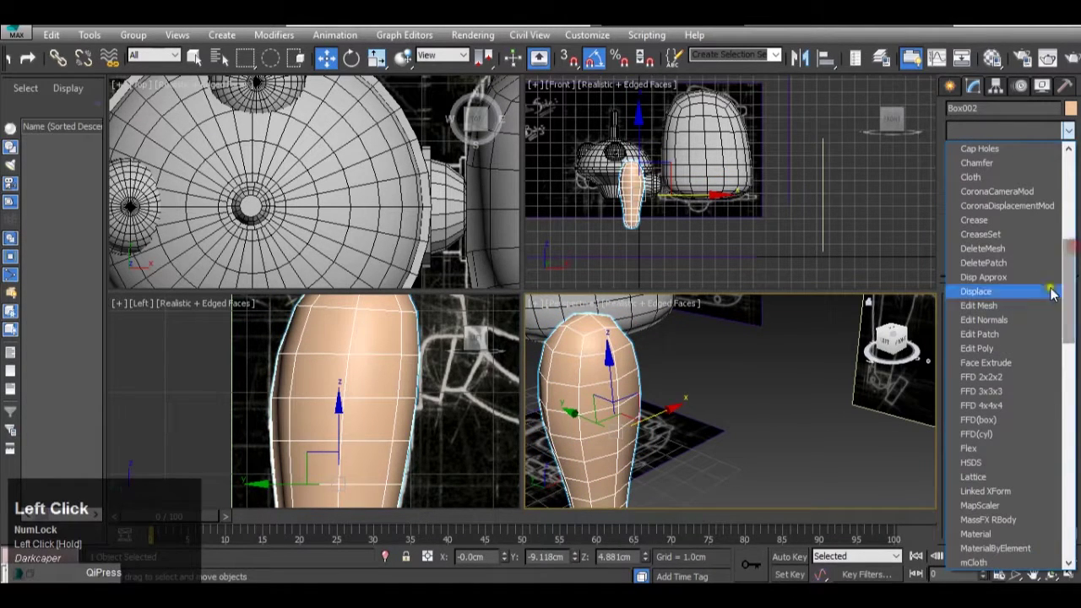
pyautogui.click(1014, 348)
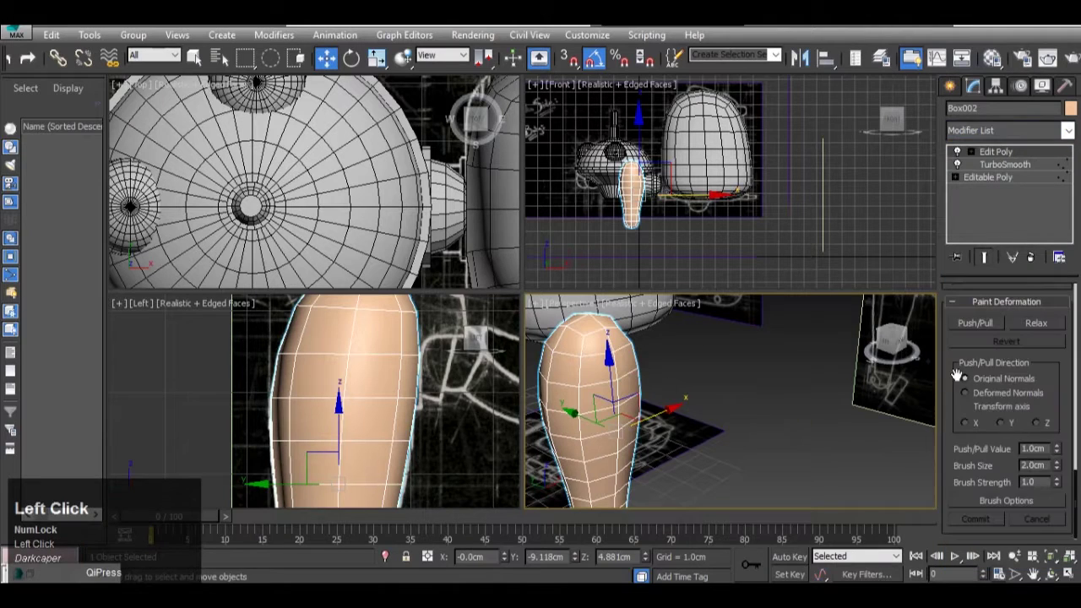
# Step: Select the group of adjacent polygons near the leg's top, on the side where the sketch shows the connecting joint
pyautogui.scroll(10, 1014, 355)
pyautogui.scroll(2, 1032, 331)
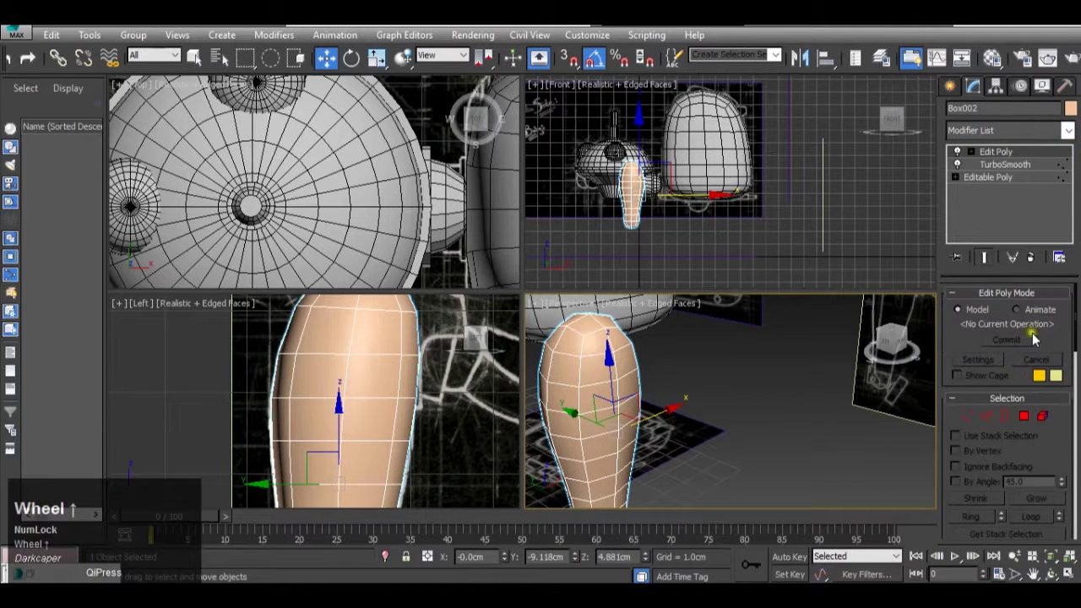
pyautogui.click(1024, 416)
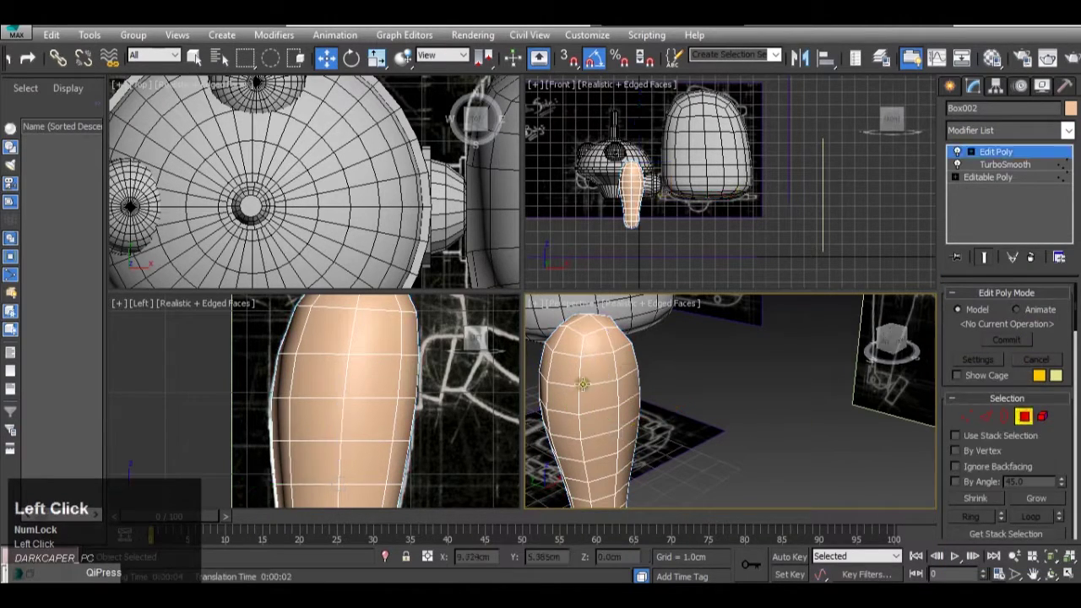
pyautogui.click(574, 355)
pyautogui.keyDown('ctrl'); pyautogui.click(612, 385); pyautogui.keyUp('ctrl')
pyautogui.keyDown('ctrl'); pyautogui.click(585, 361); pyautogui.keyUp('ctrl')
pyautogui.keyDown('ctrl'); pyautogui.click(593, 348); pyautogui.keyUp('ctrl')
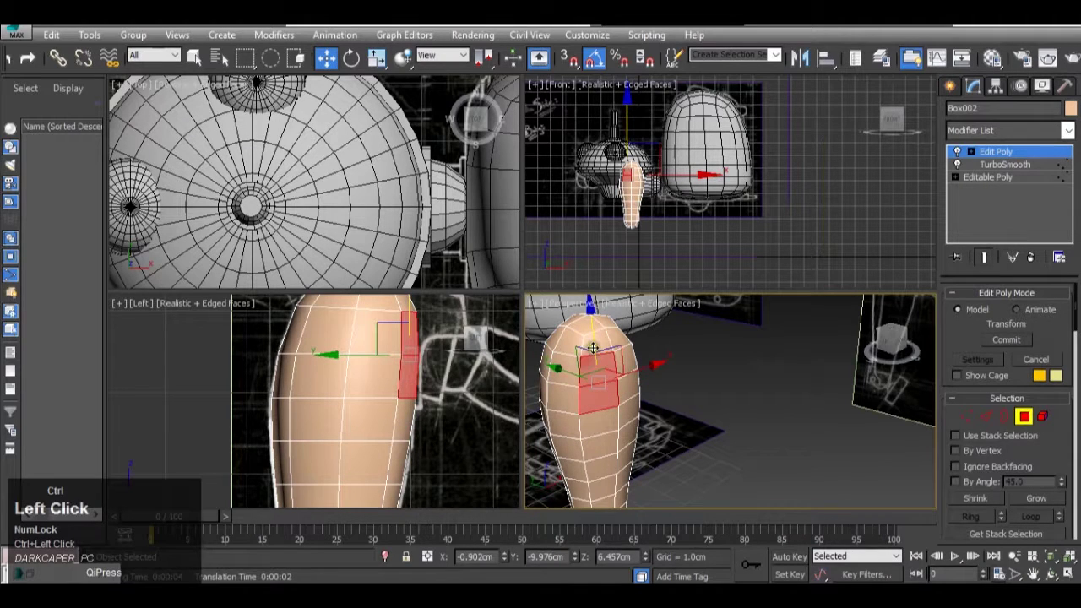
pyautogui.click(599, 369)
pyautogui.click(597, 343)
pyautogui.keyDown('ctrl'); pyautogui.click(598, 366); pyautogui.keyUp('ctrl')
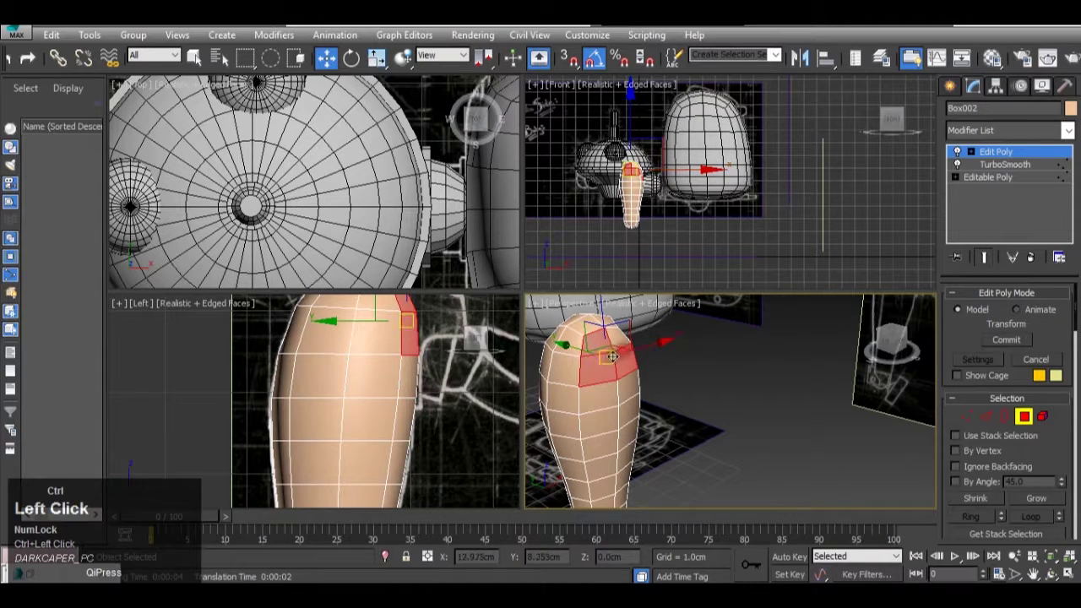
pyautogui.keyDown('alt'); pyautogui.moveTo(615, 358); pyautogui.dragTo(619, 380, button='middle'); pyautogui.keyUp('alt')
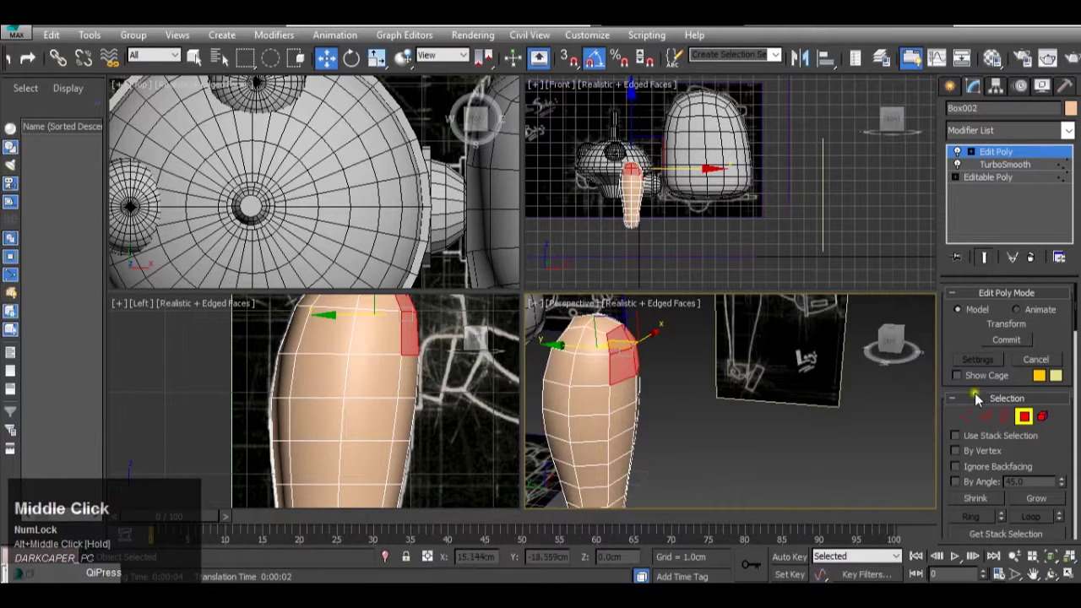
# Step: Extrude the selected polygons about 0.638 cm outward from the upper leg
pyautogui.scroll(-5, 971, 397)
pyautogui.click(996, 363)
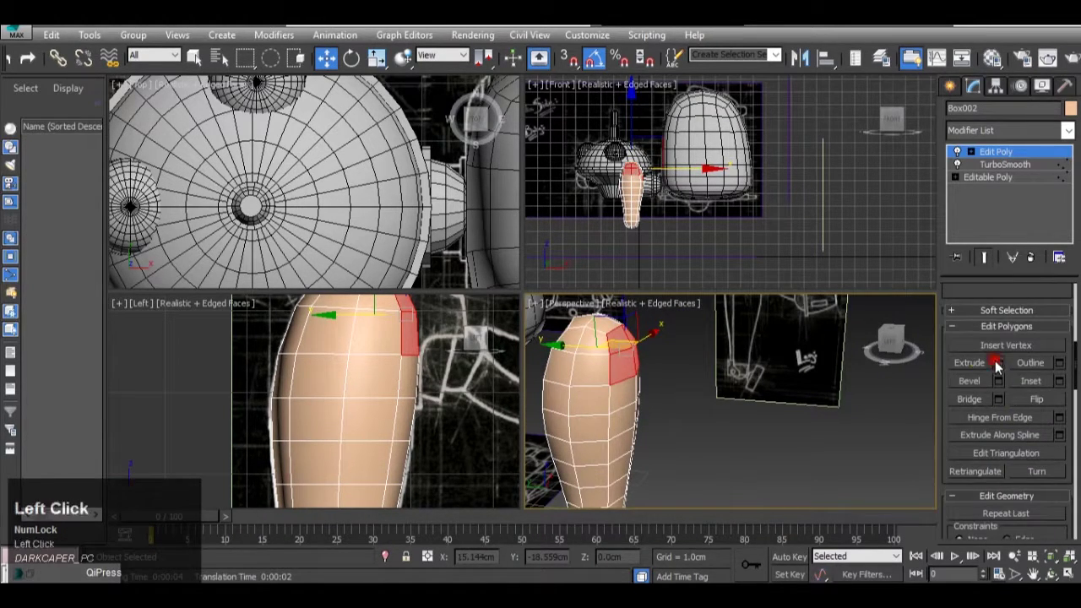
pyautogui.middleClick(428, 363)
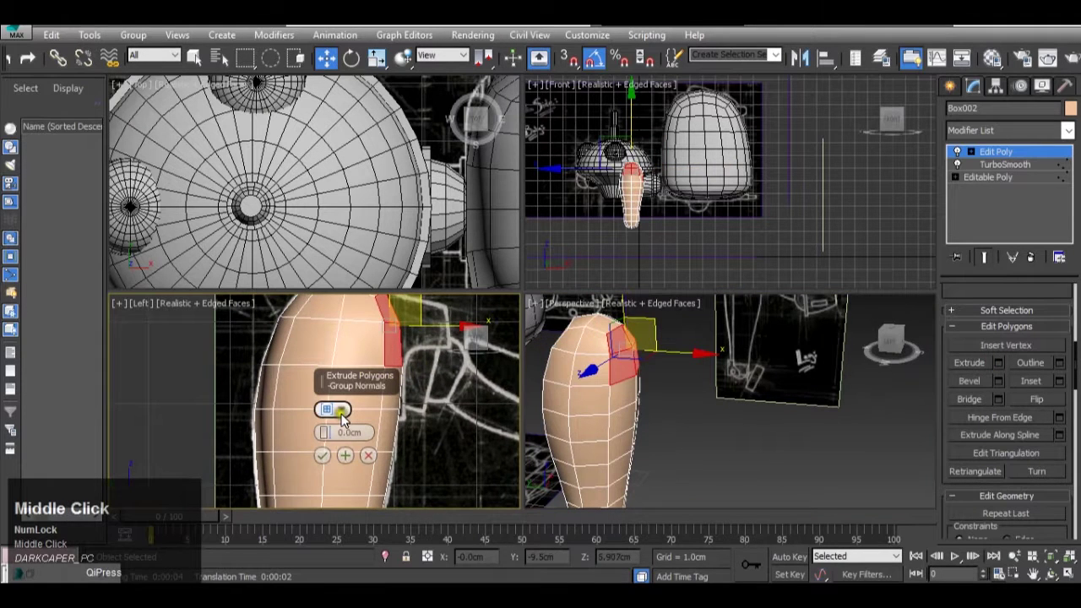
pyautogui.moveTo(330, 413); pyautogui.dragTo(319, 382)
pyautogui.moveTo(320, 382); pyautogui.dragTo(358, 424, button='middle')
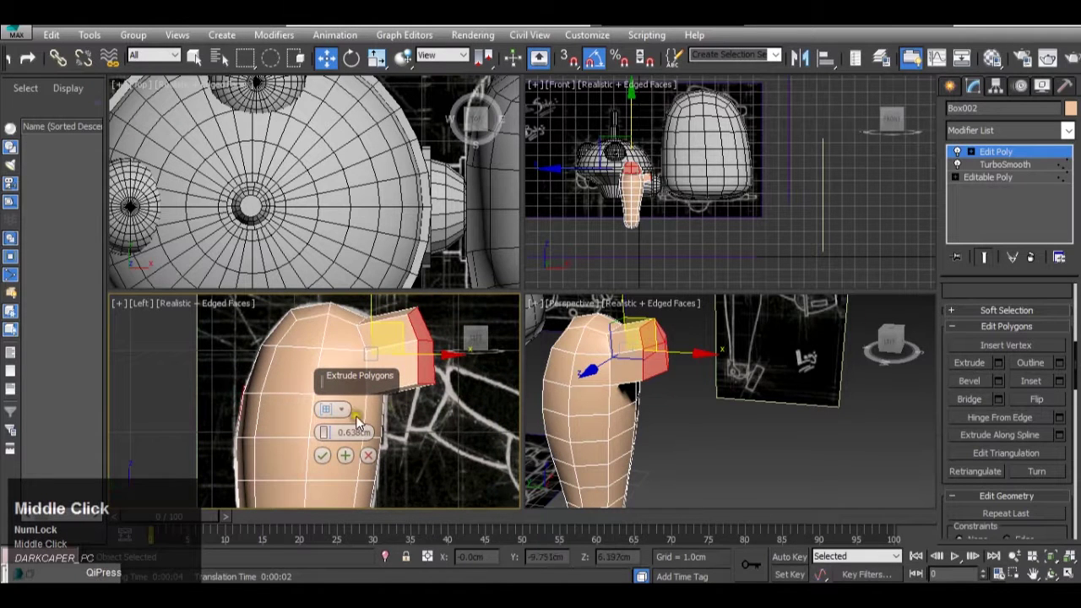
pyautogui.click(322, 457)
# Step: Compare the extruded stub with the leg joints in the Tachikoma reference picture in Windows Photo Viewer
pyautogui.keyDown('alt'); pyautogui.moveTo(724, 378); pyautogui.dragTo(690, 429, button='middle'); pyautogui.keyUp('alt')
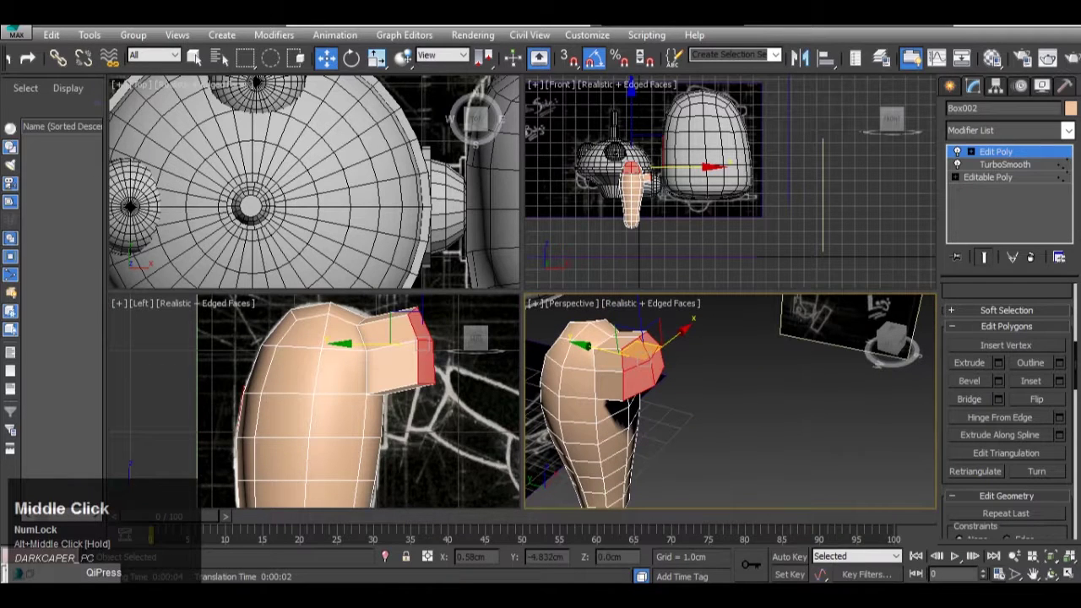
pyautogui.click(551, 591)
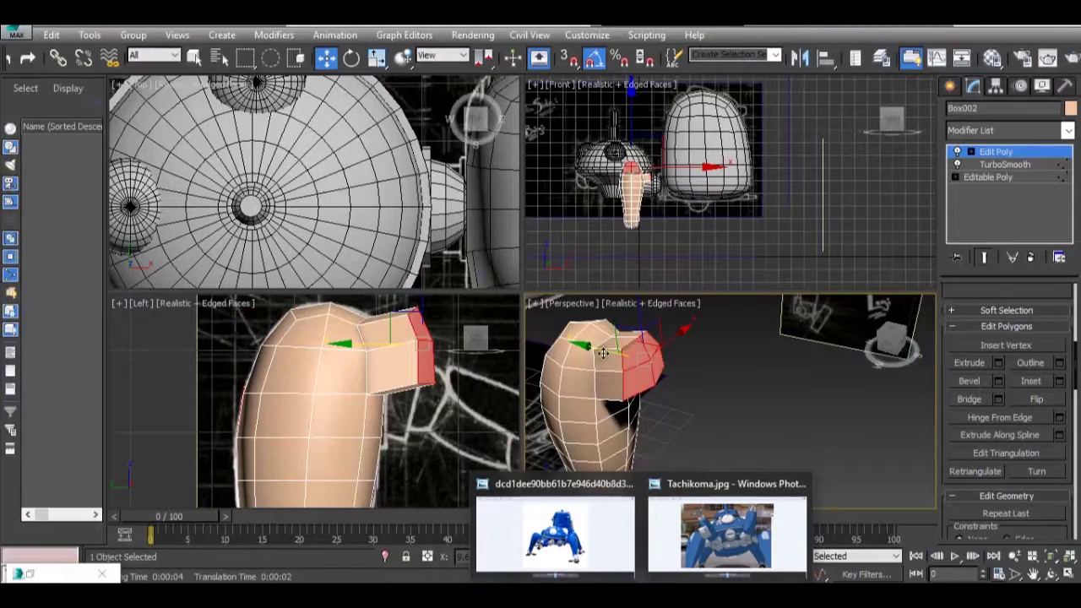
pyautogui.moveTo(575, 528)
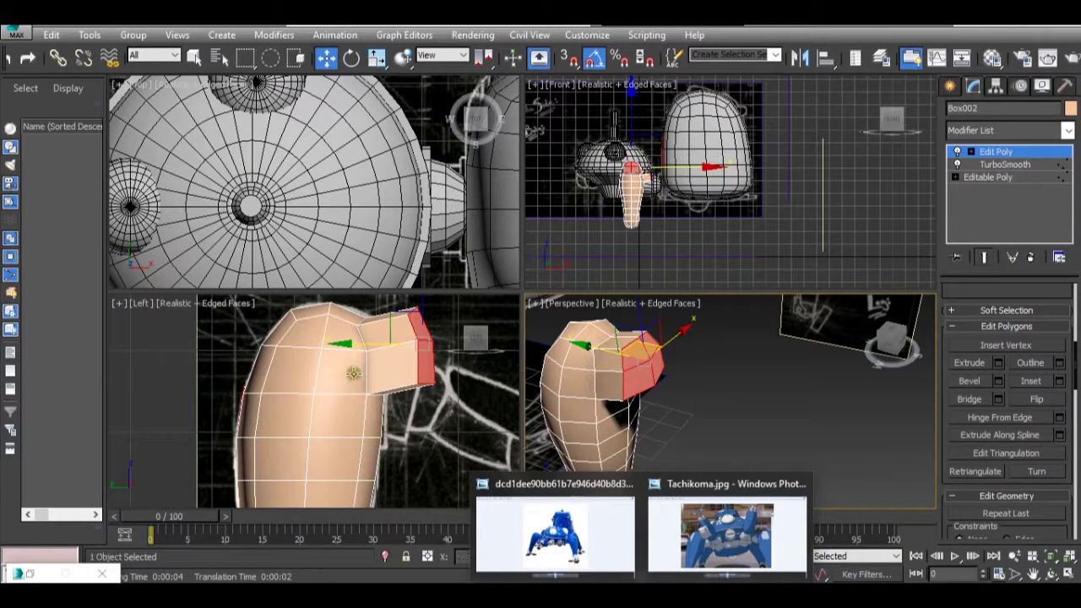
pyautogui.click(537, 514)
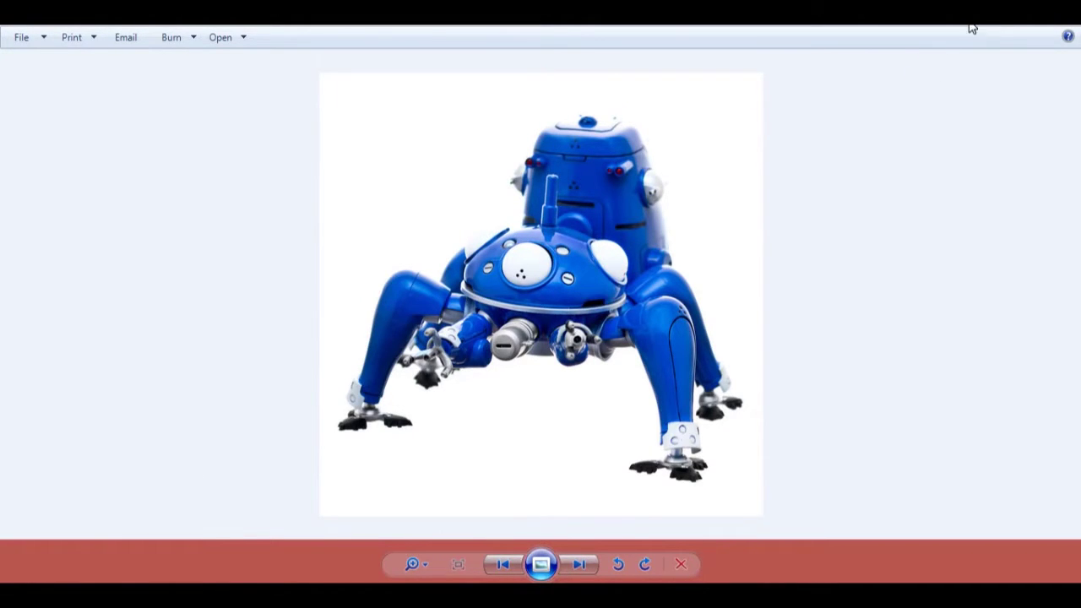
pyautogui.click(1011, 25)
# Step: Move the stub's end face down toward the sketched joint and scale it flat along the stub's length
pyautogui.moveTo(515, 339); pyautogui.dragTo(408, 342, button='middle')
pyautogui.scroll(2, 408, 342)
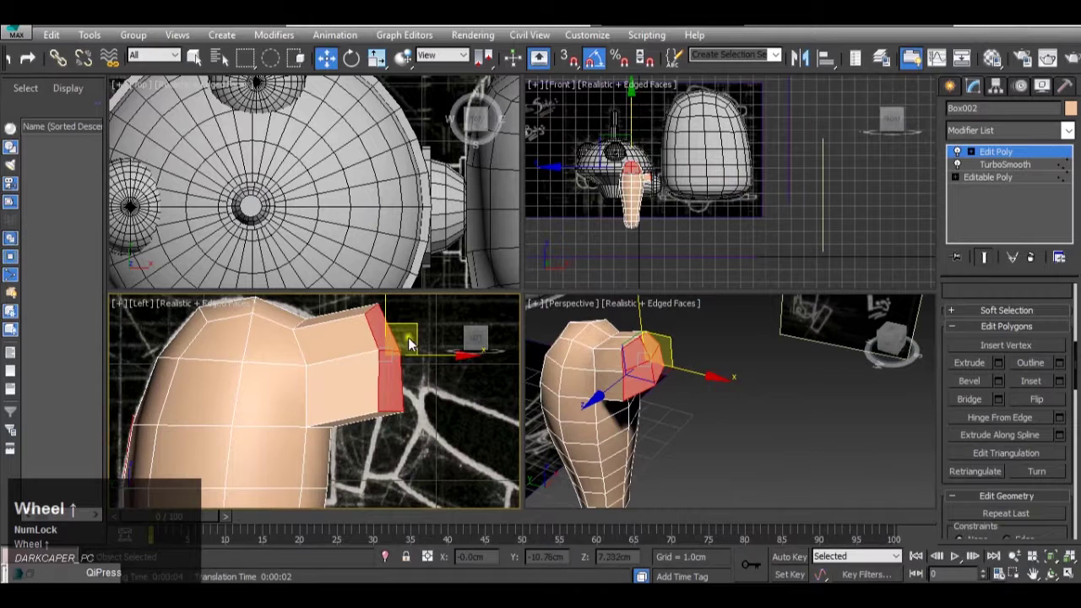
pyautogui.moveTo(412, 321); pyautogui.dragTo(426, 362)
pyautogui.scroll(1, 426, 361)
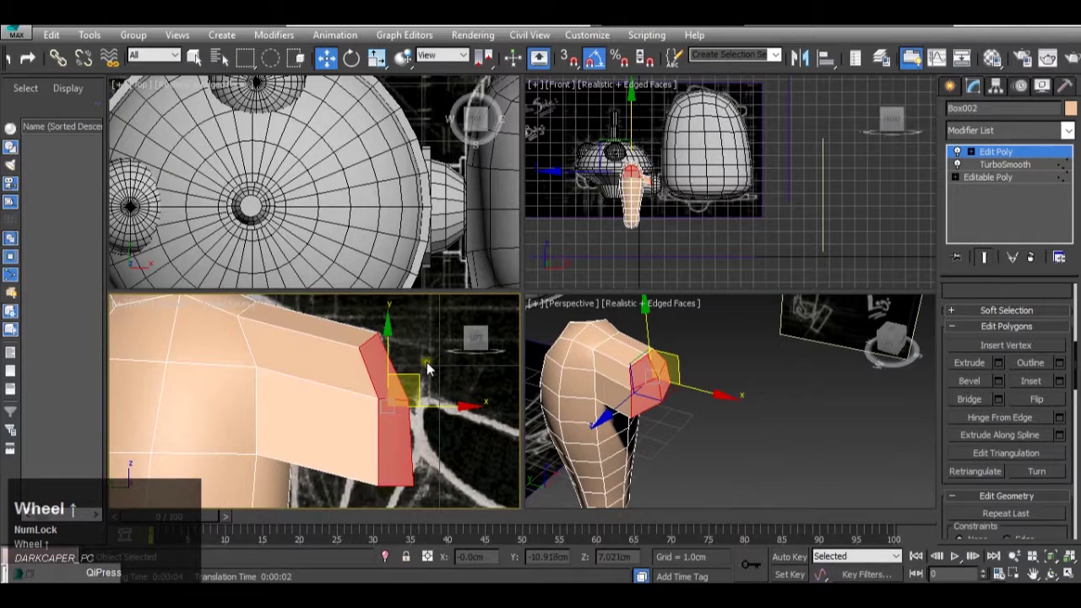
pyautogui.press('r')
pyautogui.moveTo(425, 405); pyautogui.dragTo(295, 376)
pyautogui.scroll(-1, 320, 373)
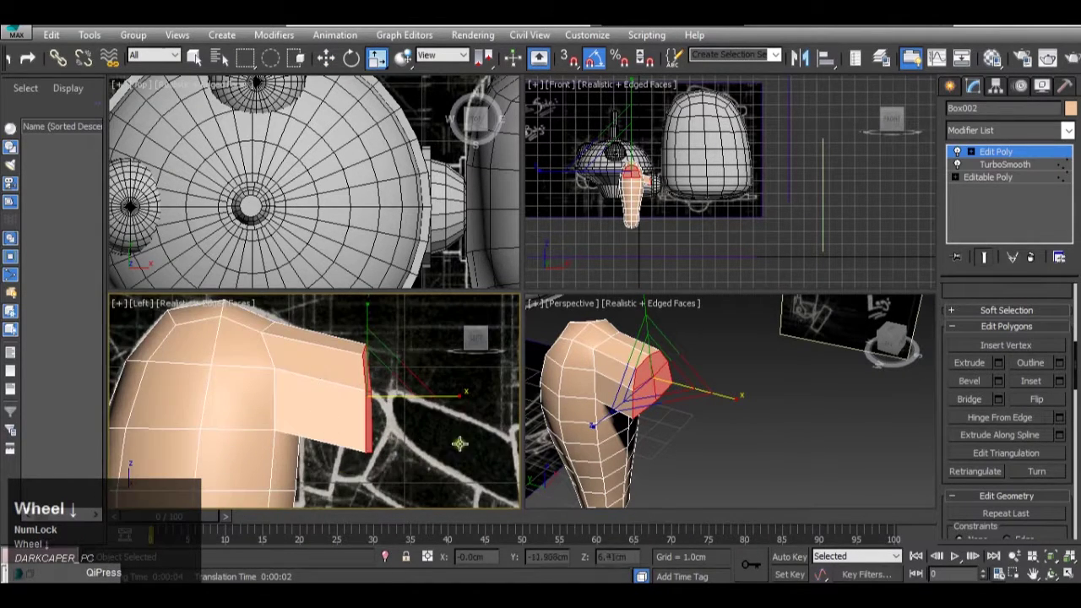
# Step: Raise the lower vertices of the stub's end face in the side view so that the stub tapers toward its end
pyautogui.click(995, 152)
pyautogui.scroll(4, 995, 334)
pyautogui.click(966, 415)
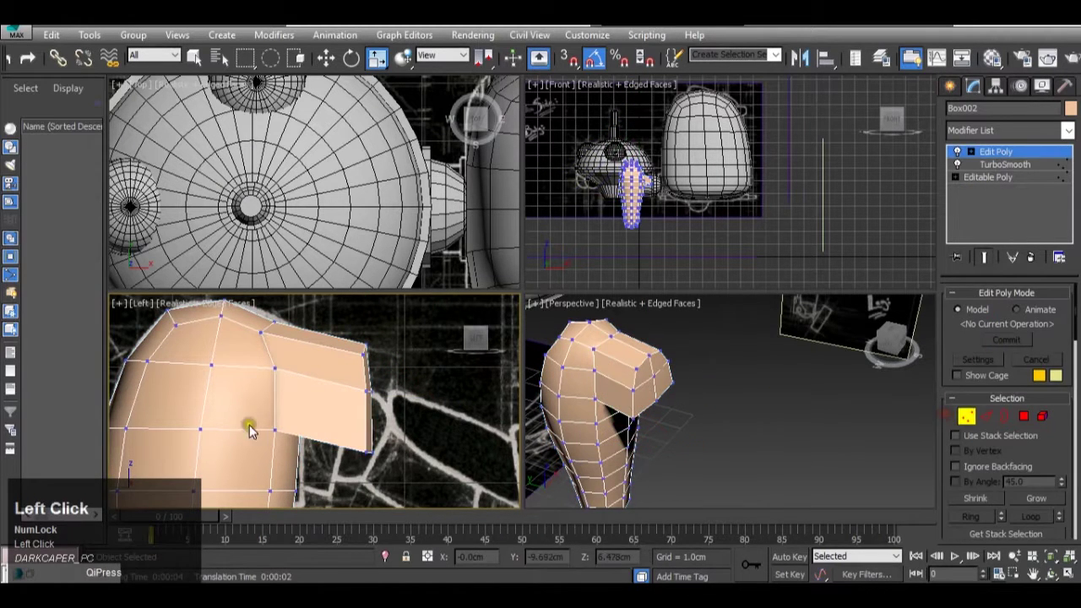
pyautogui.moveTo(399, 466); pyautogui.dragTo(399, 466)
pyautogui.press('w')
pyautogui.moveTo(369, 372); pyautogui.dragTo(357, 331)
pyautogui.scroll(2, 350, 395)
pyautogui.scroll(-1, 270, 362)
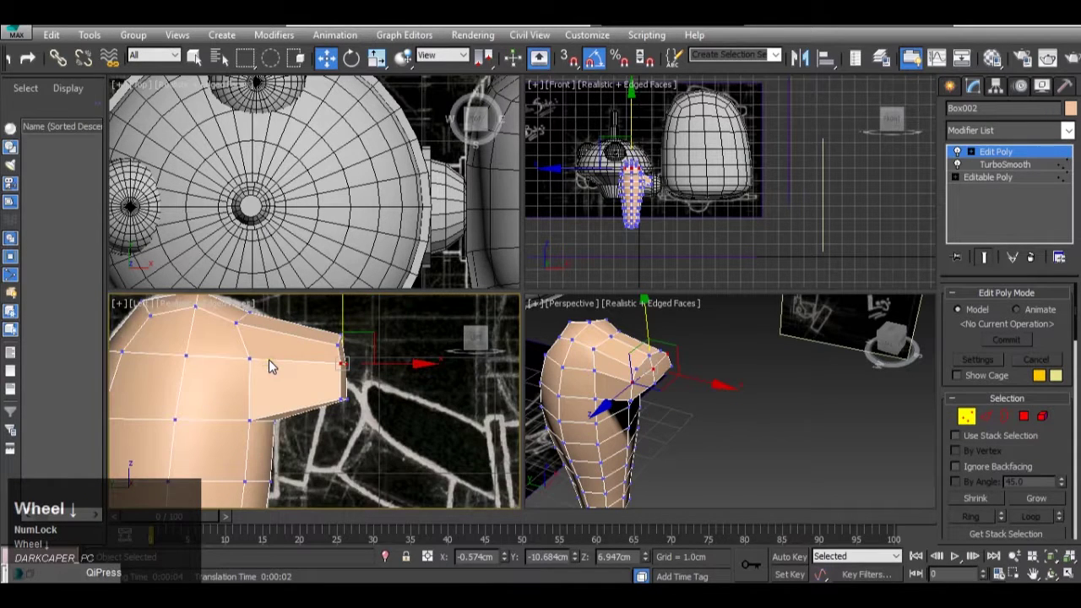
pyautogui.keyDown('alt'); pyautogui.moveTo(597, 384); pyautogui.dragTo(473, 338, button='middle'); pyautogui.keyUp('alt')
# Step: Undo the vertex moves, the flattening of the end face and the extrusion of the stub
pyautogui.hotkey('ctrl', 'z')
pyautogui.hotkey('ctrl', 'z')
pyautogui.hotkey('ctrl', 'z')
pyautogui.hotkey('ctrl', 'z')
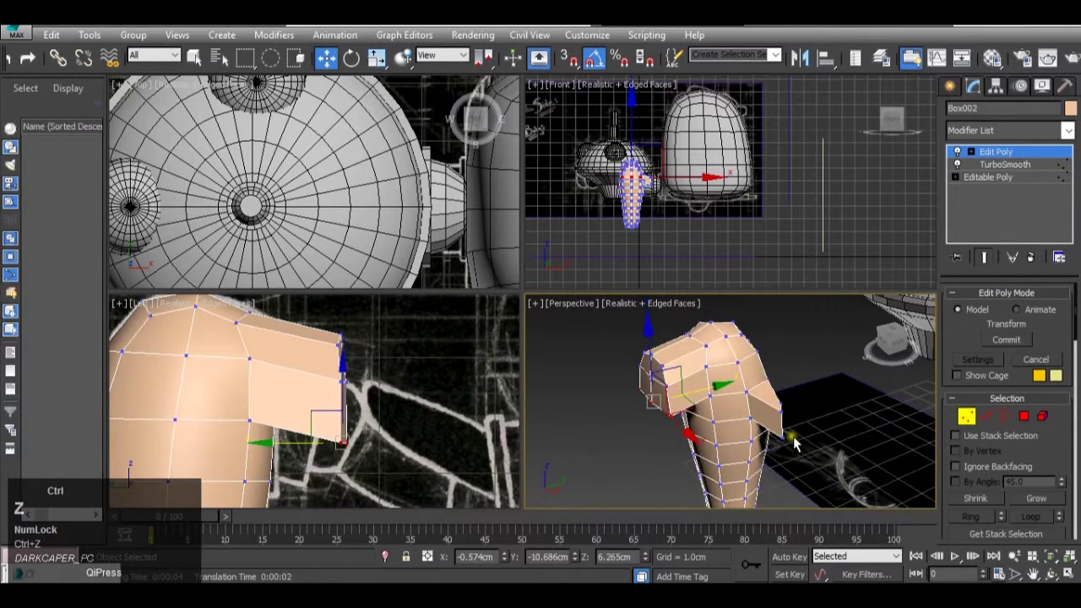
pyautogui.hotkey('ctrl', 'z')
pyautogui.hotkey('ctrl', 'z')
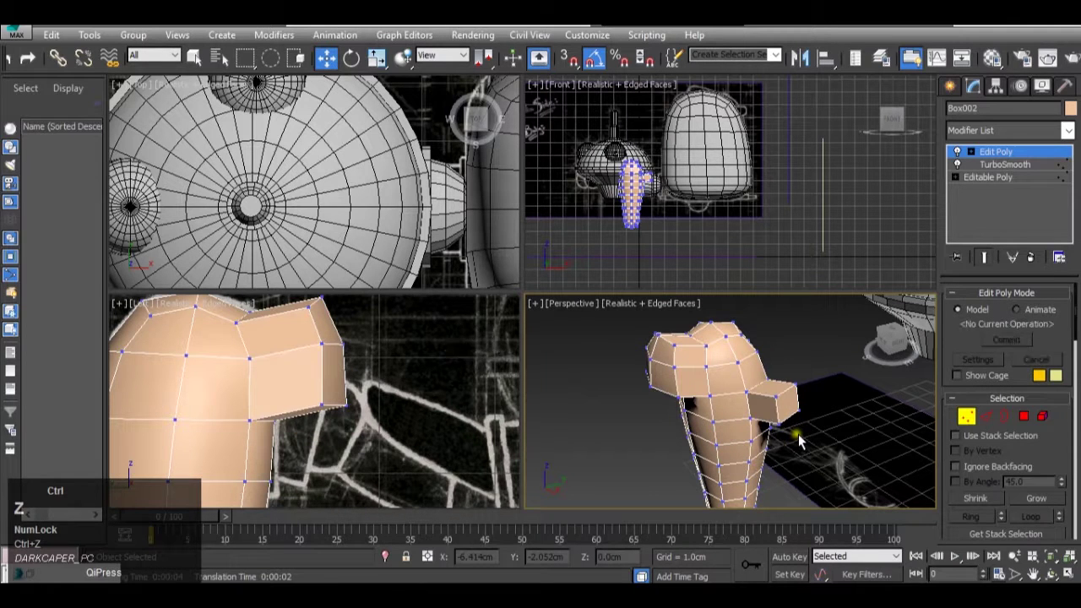
# Step: Remove the stray polygon on the leg's other side from the selection and extrude the remaining four polygons about 0.673 cm
pyautogui.click(1024, 416)
pyautogui.keyDown('alt'); pyautogui.click(750, 398); pyautogui.keyUp('alt')
pyautogui.scroll(-5, 1065, 453)
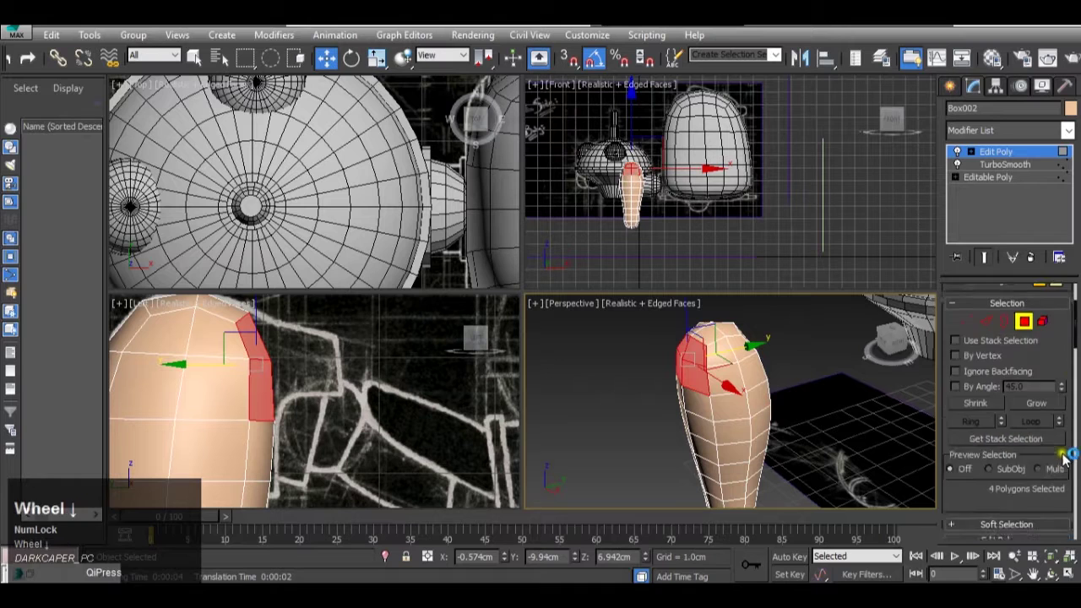
pyautogui.click(999, 411)
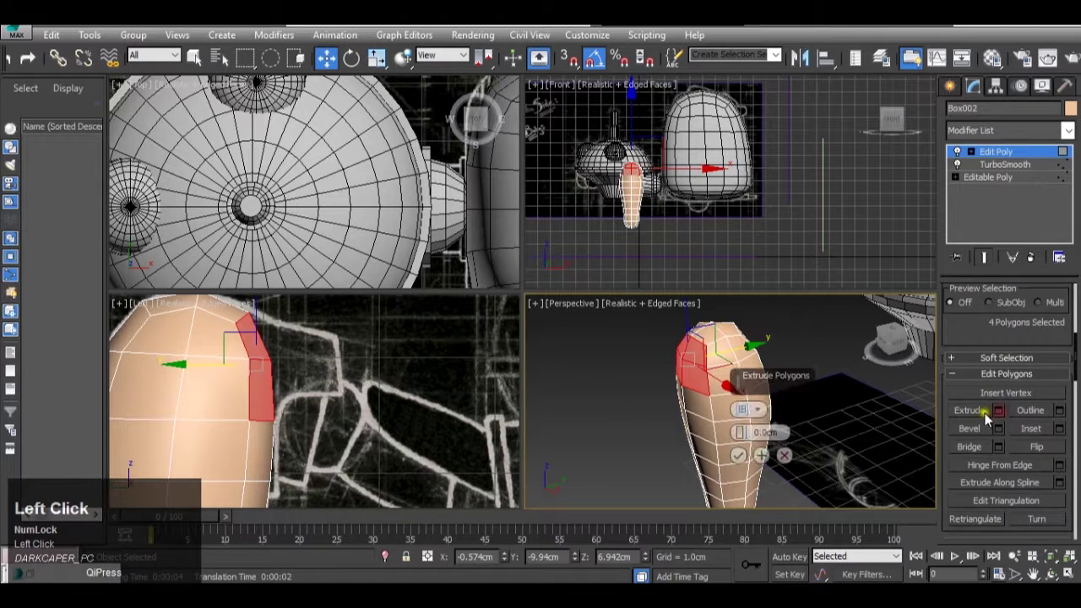
pyautogui.moveTo(742, 433); pyautogui.dragTo(761, 477)
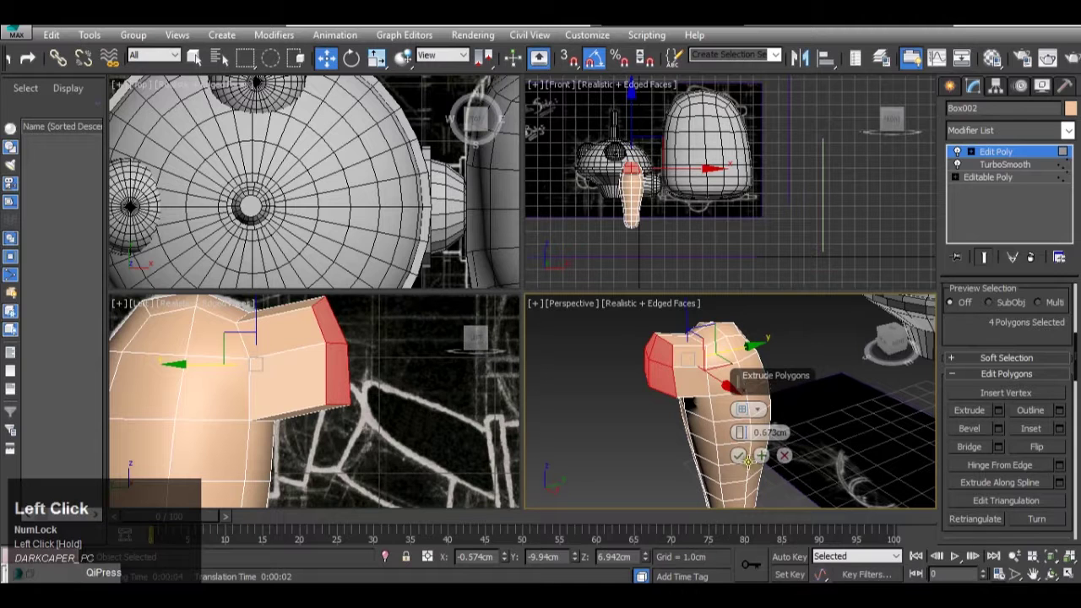
pyautogui.click(739, 456)
# Step: Move the extruded end face down in the side view toward the sketched joint and scale it flat along the stub's length
pyautogui.middleClick(447, 381)
pyautogui.scroll(3, 374, 357)
pyautogui.moveTo(357, 356); pyautogui.dragTo(371, 409)
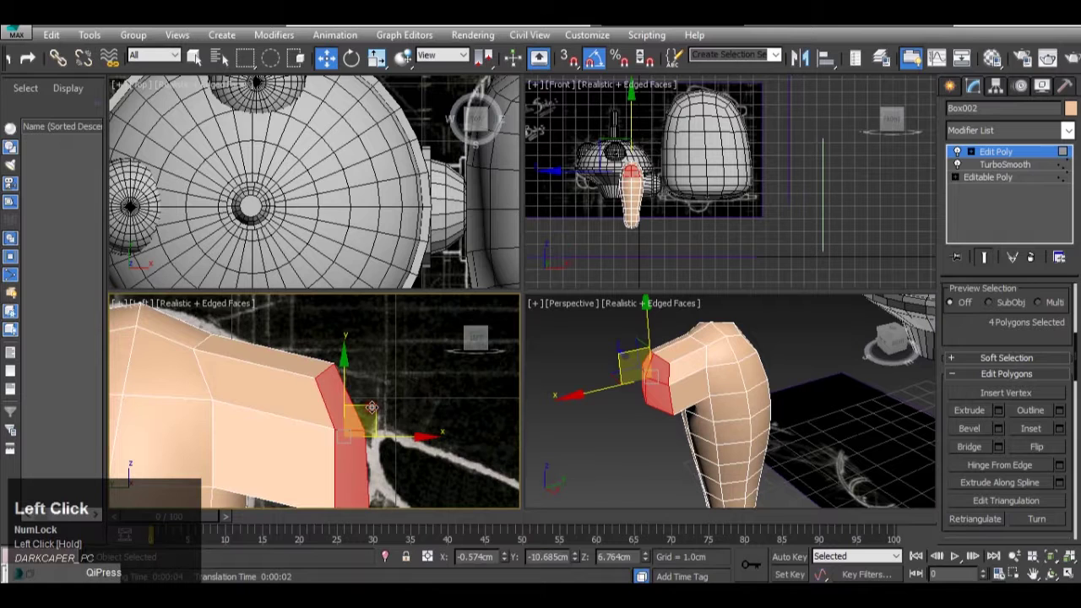
pyautogui.press('r')
pyautogui.moveTo(439, 436); pyautogui.dragTo(63, 374)
# Step: Fine-tune the flattened end face's position against the side-view sketch and leave polygon editing
pyautogui.scroll(-2, 258, 363)
pyautogui.moveTo(258, 363); pyautogui.dragTo(270, 348, button='middle')
pyautogui.press('w')
pyautogui.moveTo(361, 370); pyautogui.dragTo(349, 375)
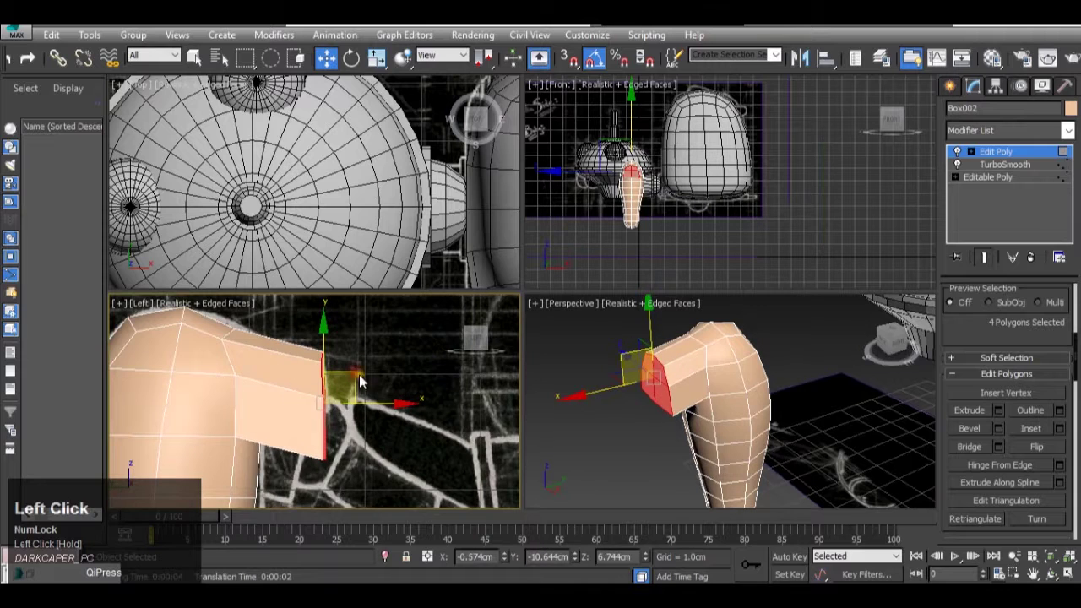
pyautogui.click(1028, 158)
pyautogui.scroll(2, 1023, 355)
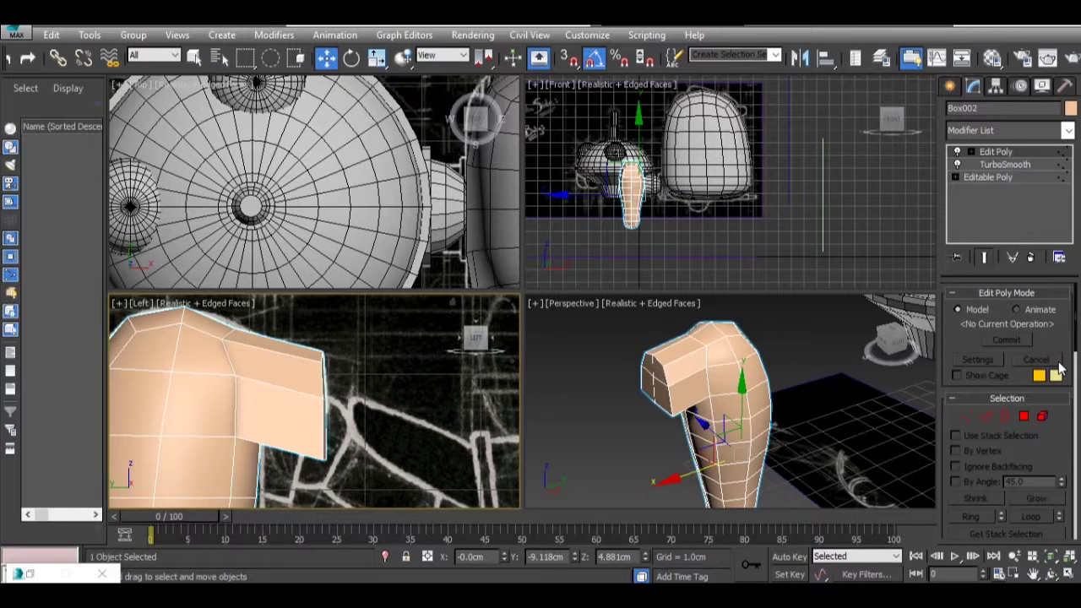
# Step: Raise the lower vertices of the joint stub's end face in the side view to narrow the stub's end
pyautogui.click(967, 417)
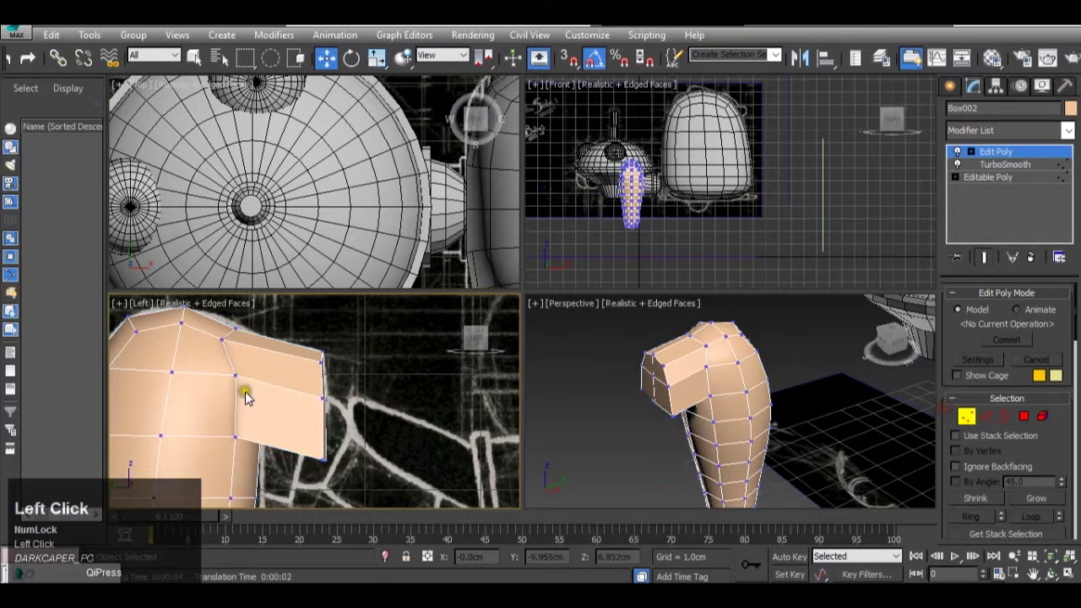
pyautogui.moveTo(296, 383); pyautogui.dragTo(340, 426)
pyautogui.moveTo(355, 381); pyautogui.dragTo(338, 445)
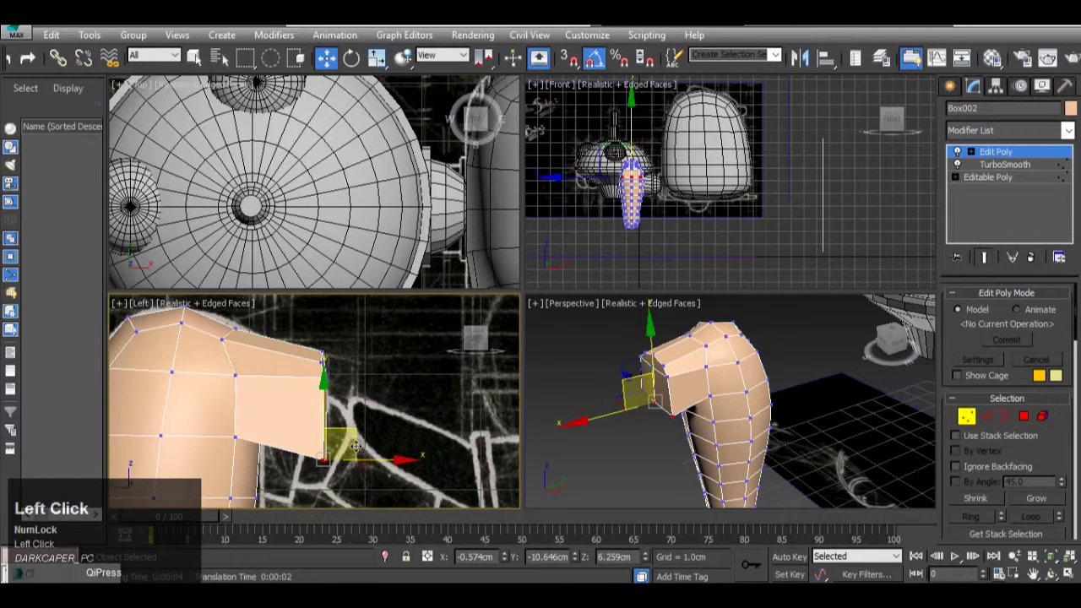
pyautogui.moveTo(347, 365); pyautogui.dragTo(347, 403)
# Step: Move the vertices where the stub's underside meets the leg slightly upward and leave vertex editing
pyautogui.click(236, 437)
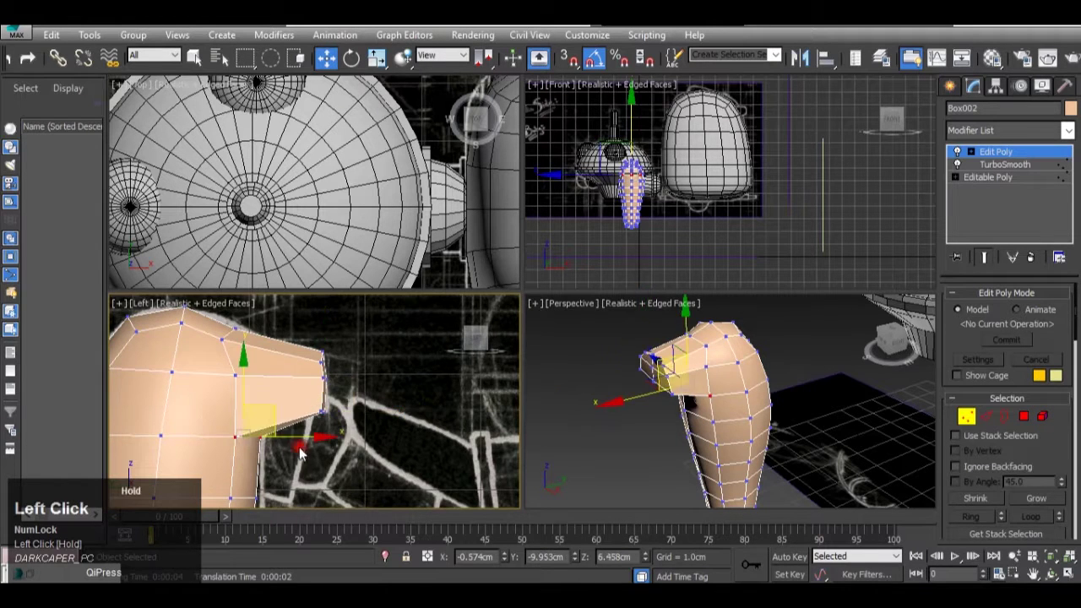
pyautogui.scroll(2, 257, 422)
pyautogui.moveTo(264, 423)
pyautogui.mouseDown()
pyautogui.moveTo(275, 393)
pyautogui.moveTo(272, 407)
pyautogui.mouseUp()
pyautogui.scroll(-2, 277, 408)
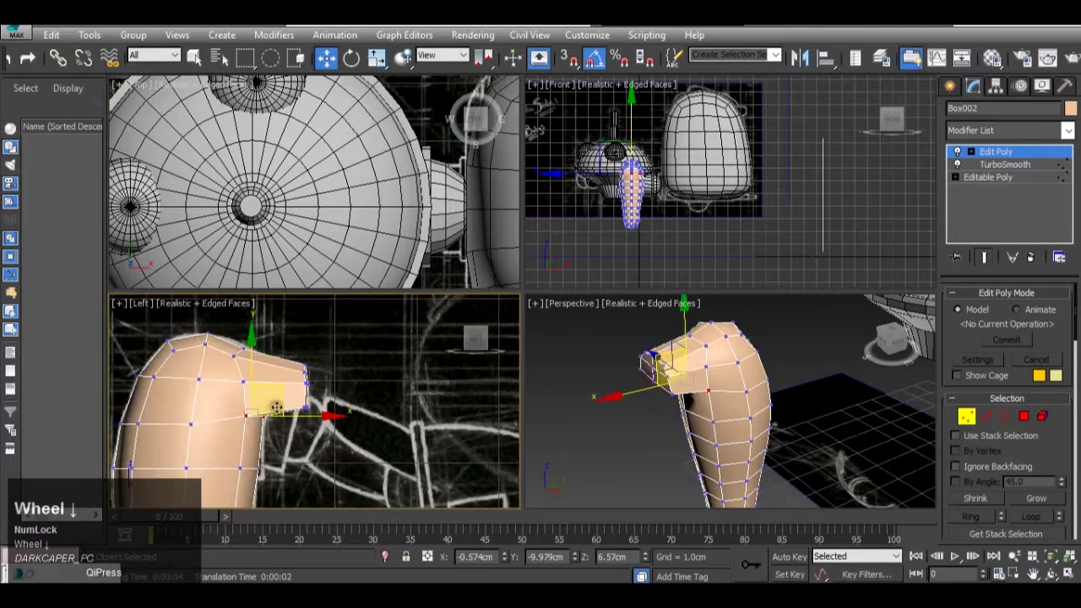
pyautogui.keyDown('alt'); pyautogui.moveTo(754, 406); pyautogui.dragTo(785, 440, button='middle'); pyautogui.keyUp('alt')
pyautogui.scroll(2, 680, 415)
pyautogui.scroll(3, 680, 415)
pyautogui.scroll(-3, 752, 449)
pyautogui.scroll(3, 700, 454)
pyautogui.scroll(-3, 700, 453)
pyautogui.click(993, 152)
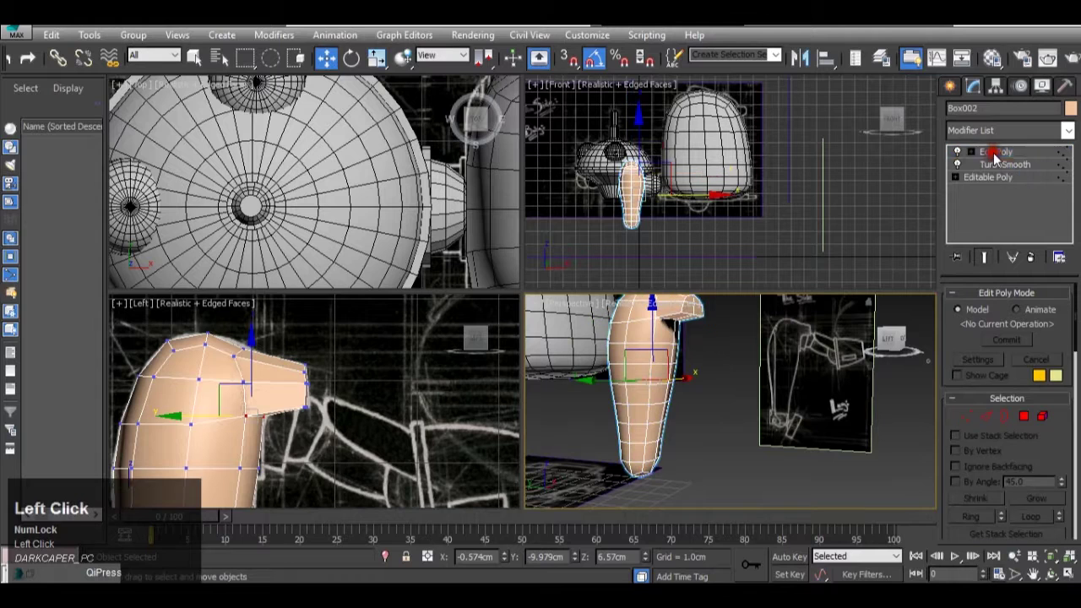
# Step: Delete the polygons forming the leg's rounded lower tip
pyautogui.scroll(-5, 309, 395)
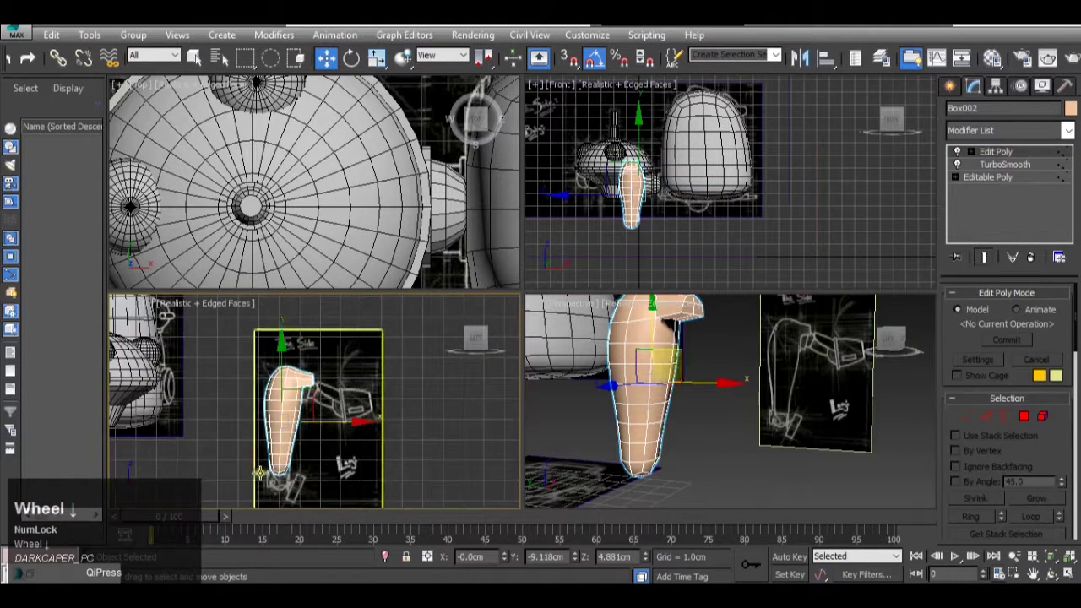
pyautogui.scroll(5, 370, 489)
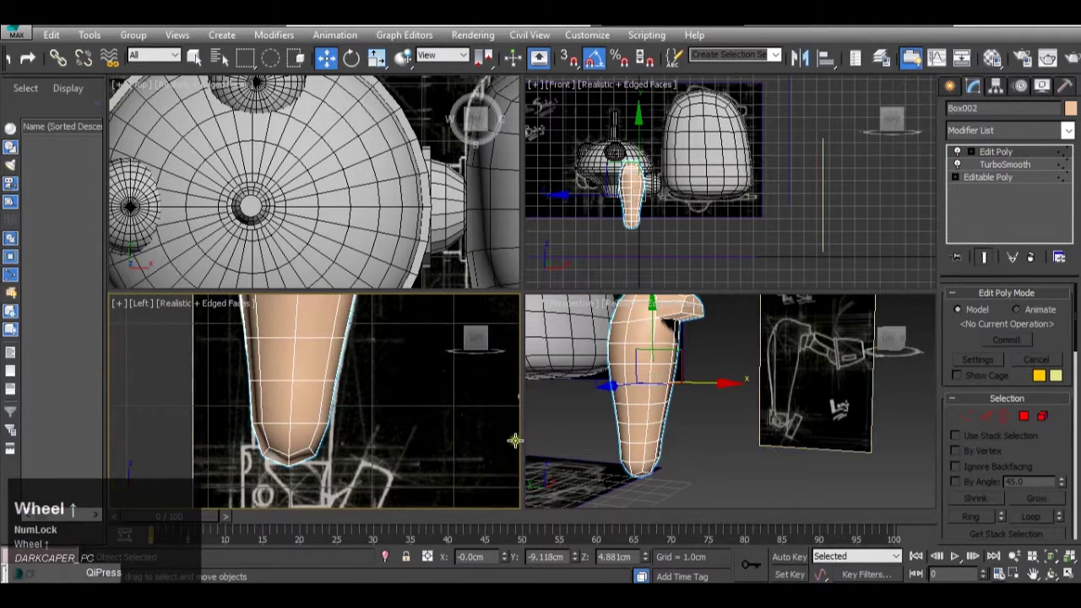
pyautogui.scroll(2, 309, 452)
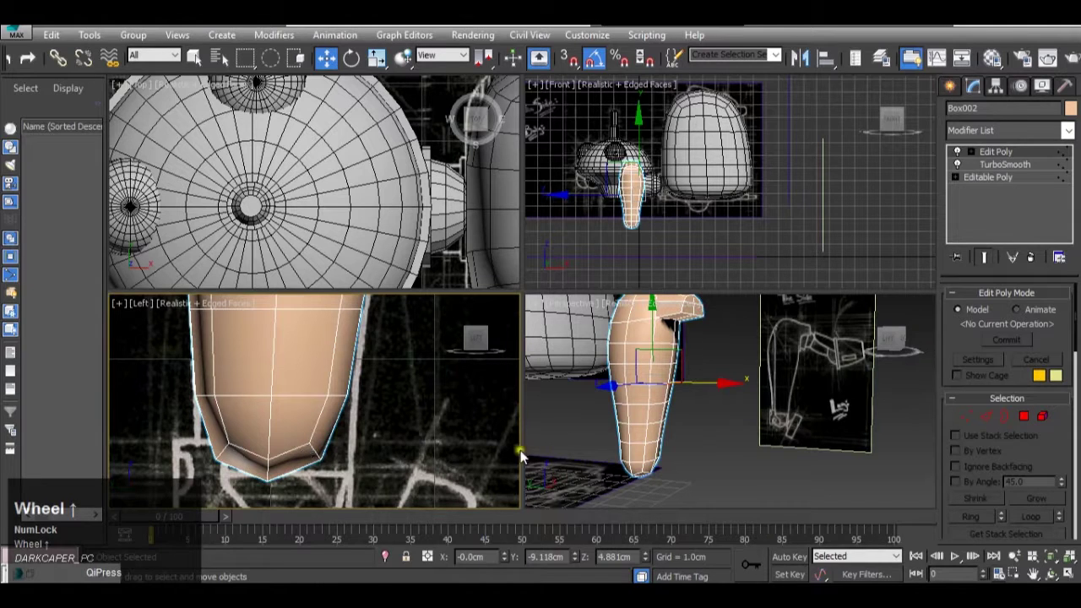
pyautogui.keyDown('alt'); pyautogui.moveTo(837, 441); pyautogui.dragTo(760, 431, button='middle'); pyautogui.keyUp('alt')
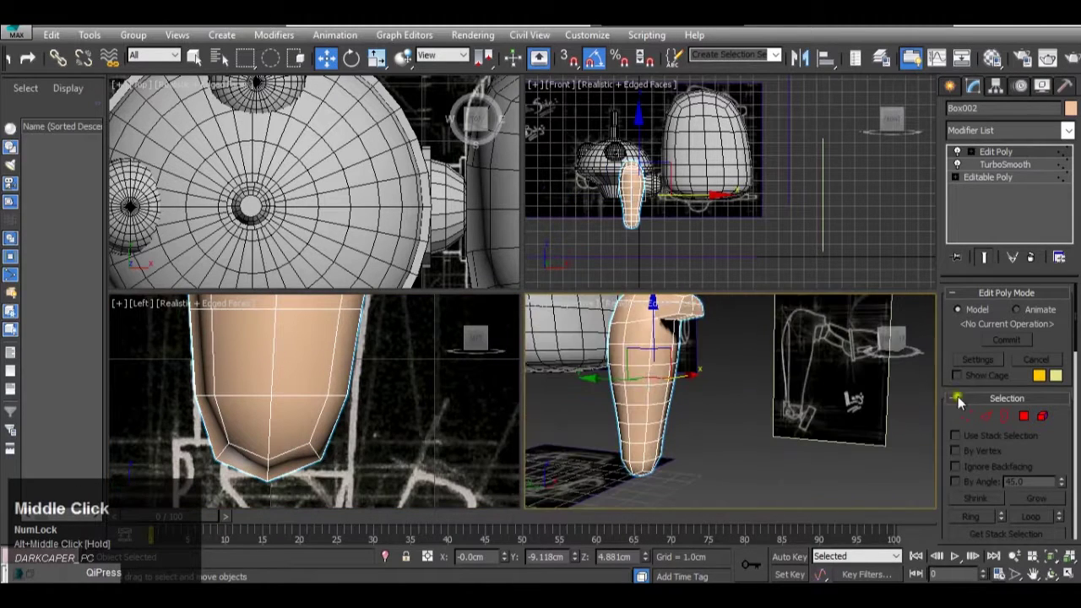
pyautogui.click(1024, 416)
pyautogui.moveTo(365, 488); pyautogui.dragTo(122, 437)
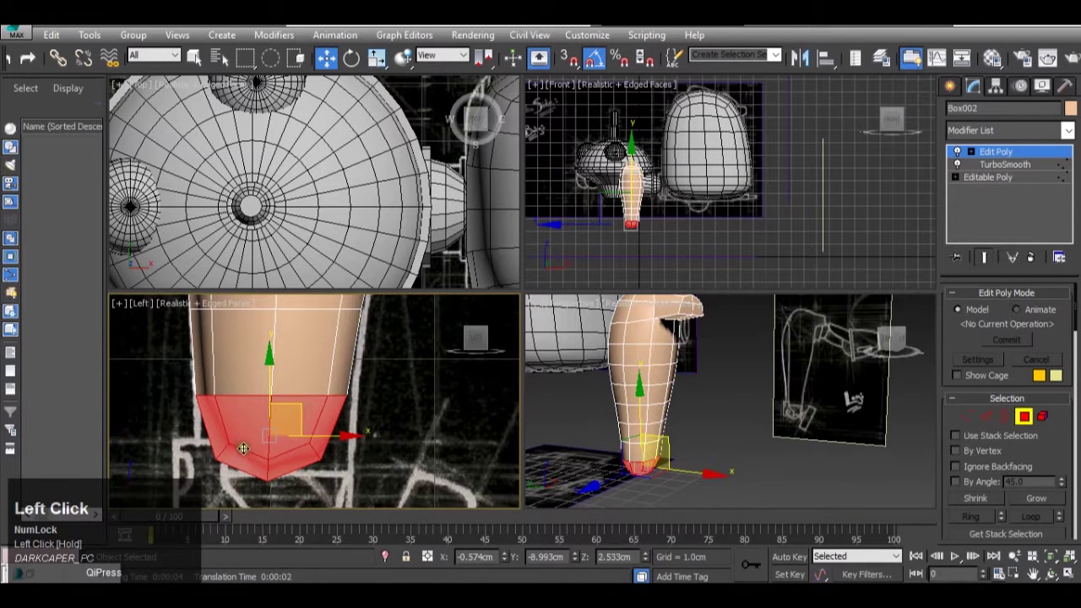
pyautogui.press('Delete')
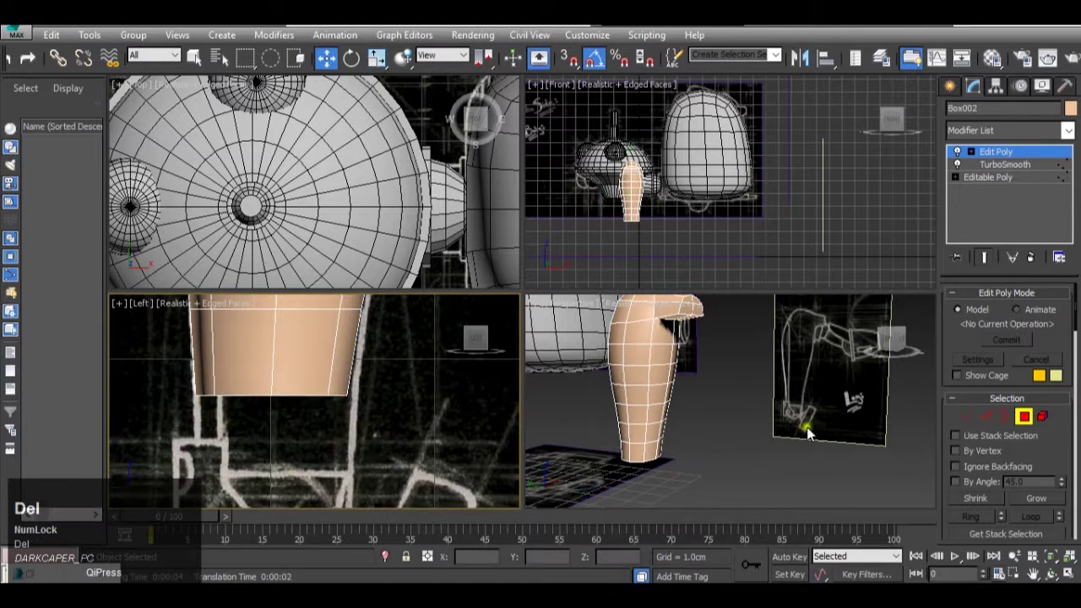
# Step: Select the open border at the leg's lower end and move it down to the sketched ankle
pyautogui.click(1004, 417)
pyautogui.click(314, 398)
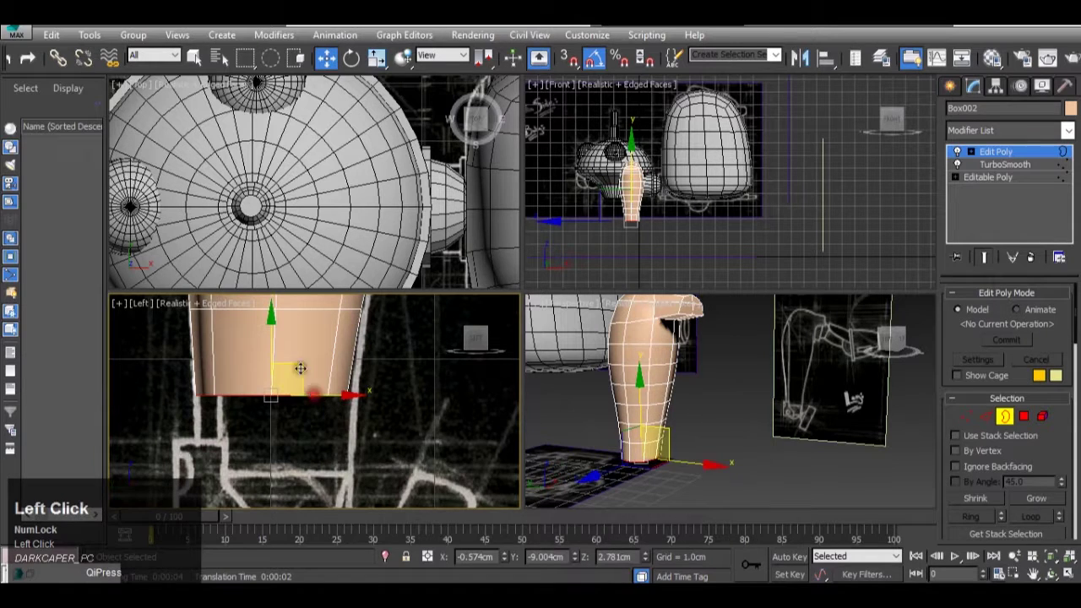
pyautogui.moveTo(274, 342); pyautogui.dragTo(271, 417)
# Step: Examine the extended leg from several angles and compare its overall shape with the side-view sketch
pyautogui.scroll(-4, 328, 388)
pyautogui.keyDown('alt'); pyautogui.moveTo(645, 456); pyautogui.dragTo(558, 423, button='middle'); pyautogui.keyUp('alt')
pyautogui.scroll(4, 738, 452)
pyautogui.scroll(-6, 646, 401)
pyautogui.moveTo(661, 399)
pyautogui.keyDown('alt'); pyautogui.mouseDown(button='middle')
pyautogui.moveTo(771, 426)
pyautogui.moveTo(698, 433)
pyautogui.moveTo(659, 418)
pyautogui.mouseUp(button='middle'); pyautogui.keyUp('alt')
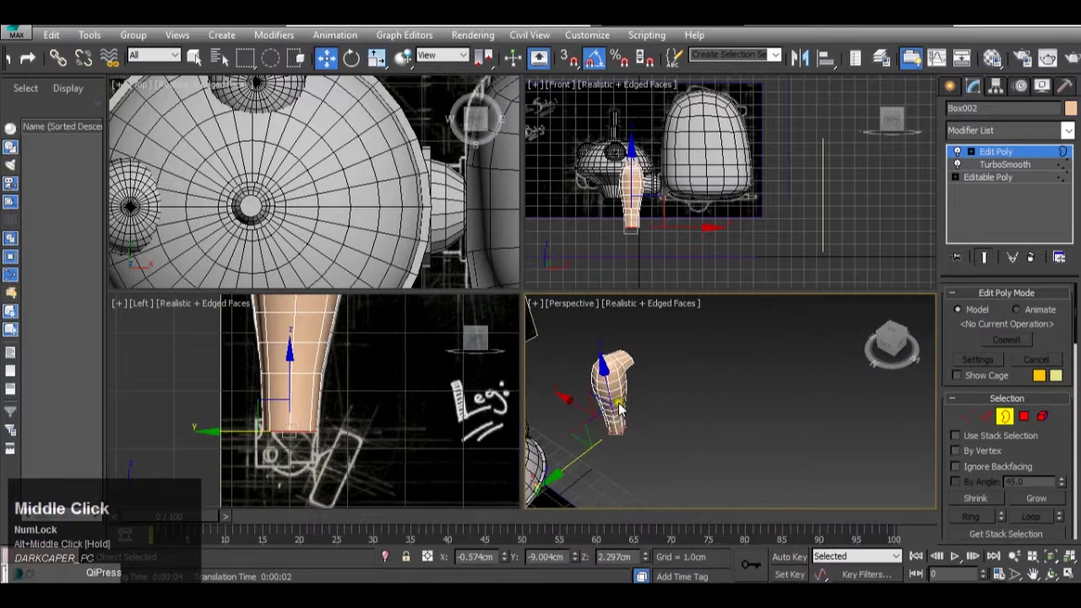
pyautogui.scroll(-2, 379, 389)
pyautogui.moveTo(378, 389); pyautogui.dragTo(345, 444, button='middle')
pyautogui.scroll(5, 344, 443)
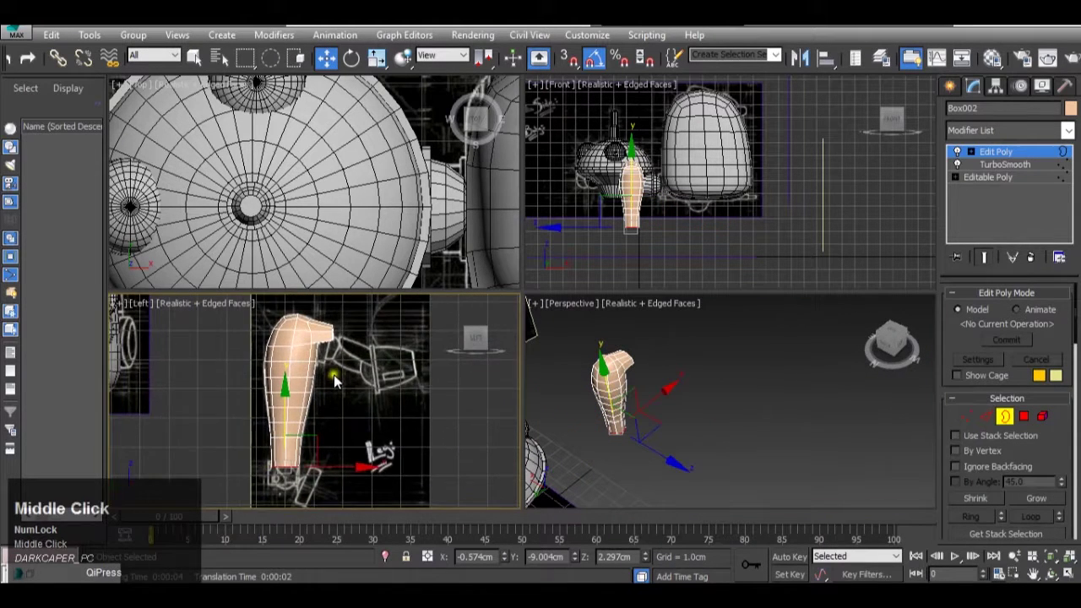
pyautogui.moveTo(334, 375); pyautogui.dragTo(341, 374, button='middle')
pyautogui.scroll(-1, 353, 395)
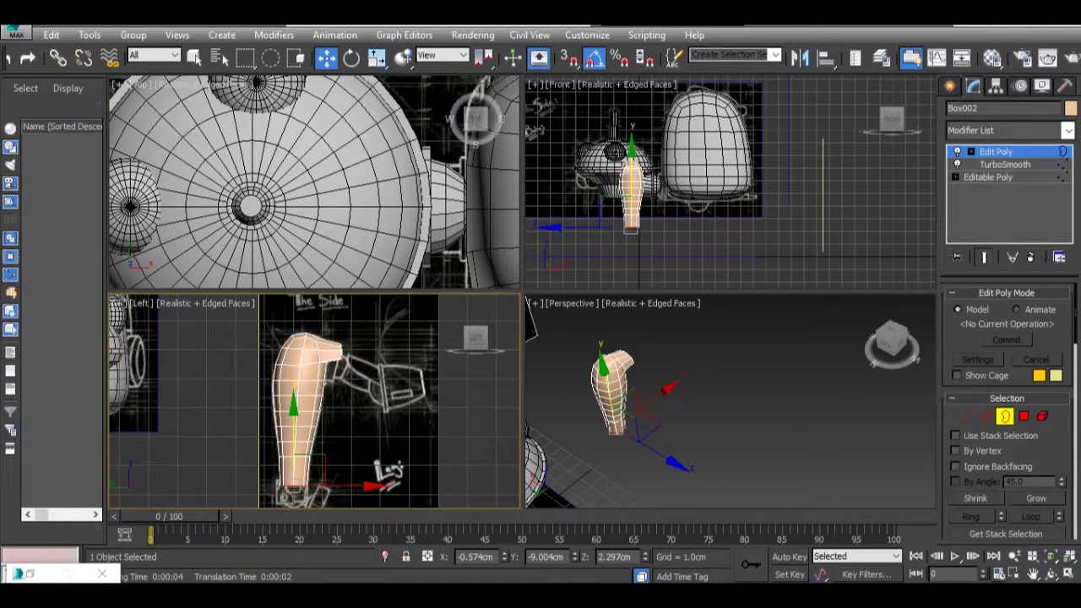
pyautogui.click(645, 592)
pyautogui.click(711, 528)
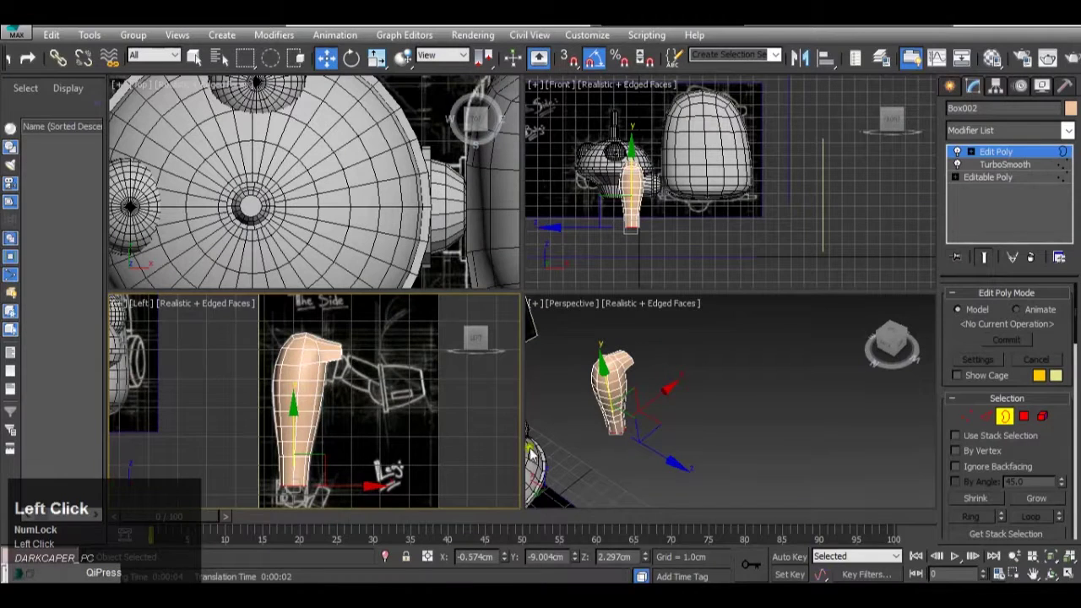
# Step: Create a cylinder about 0.42 cm in radius and 1.08 cm high over the far end of the sketched upper arm segment
pyautogui.moveTo(405, 431); pyautogui.dragTo(366, 434, button='middle')
pyautogui.scroll(3, 365, 437)
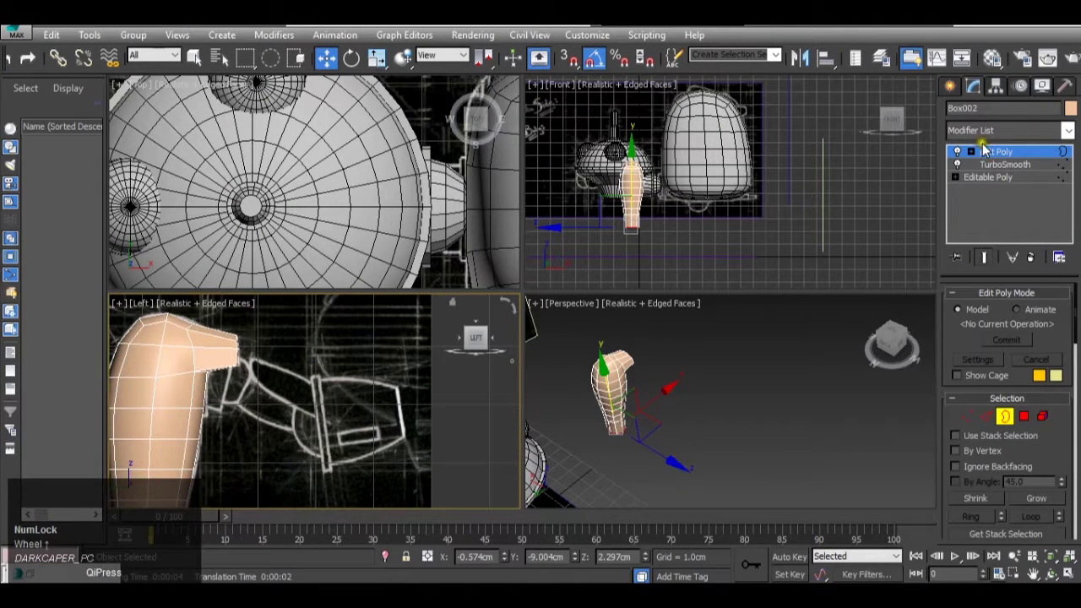
pyautogui.click(949, 88)
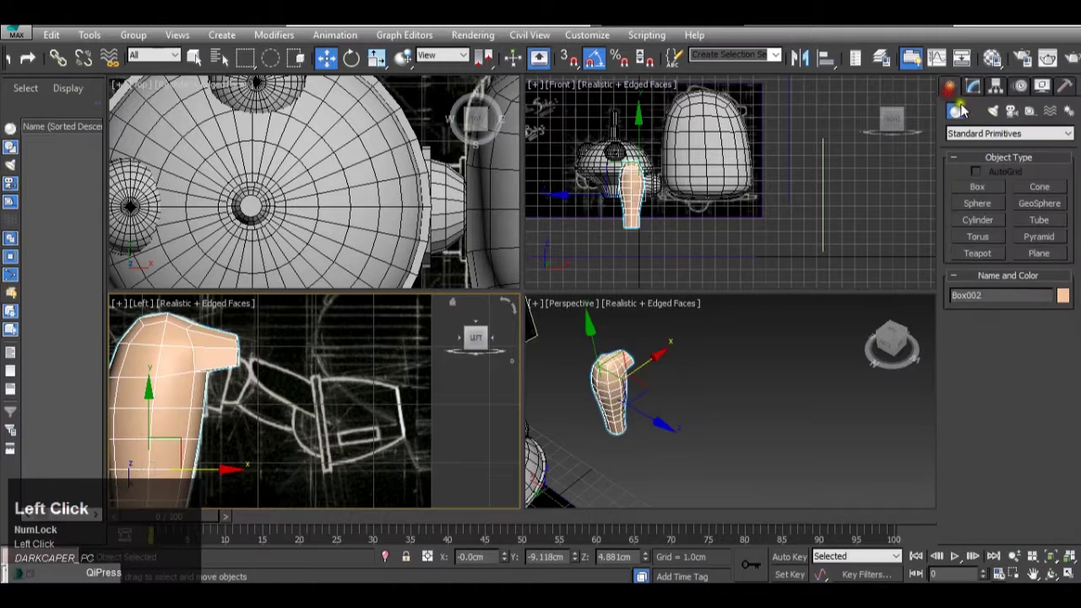
pyautogui.click(970, 221)
pyautogui.scroll(3, 390, 411)
pyautogui.moveTo(390, 411); pyautogui.dragTo(384, 408, button='middle')
pyautogui.moveTo(390, 409); pyautogui.dragTo(402, 439)
# Step: Rotate the cylinder to lie lengthwise in the side view, tilt it to the sketched segment's angle and move it onto the segment's end
pyautogui.press('r')
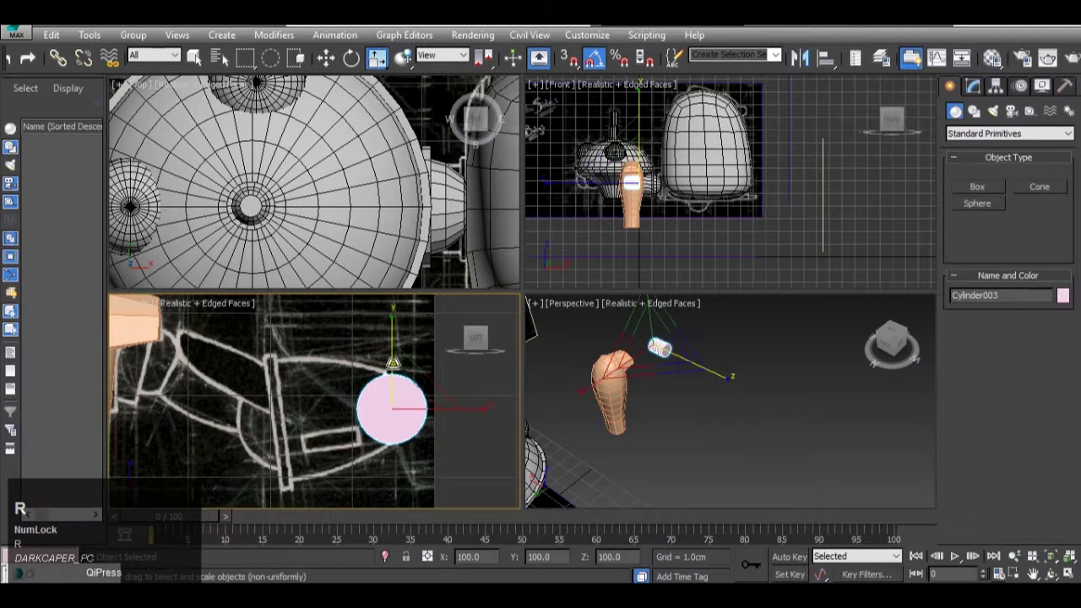
pyautogui.press('e')
pyautogui.moveTo(428, 409); pyautogui.dragTo(363, 413)
pyautogui.scroll(2, 364, 412)
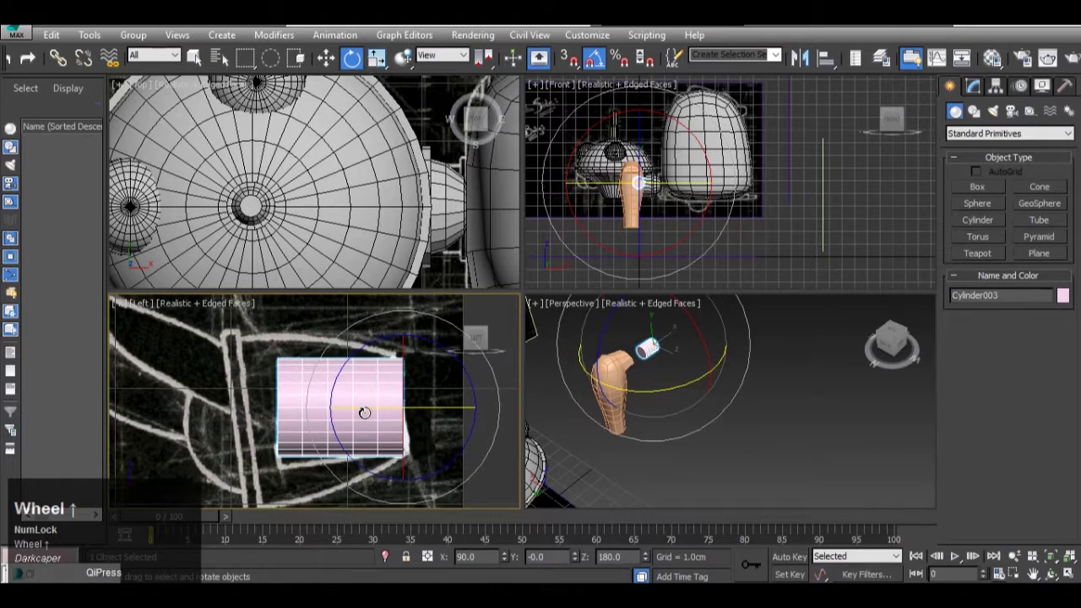
pyautogui.press('w')
pyautogui.press('e')
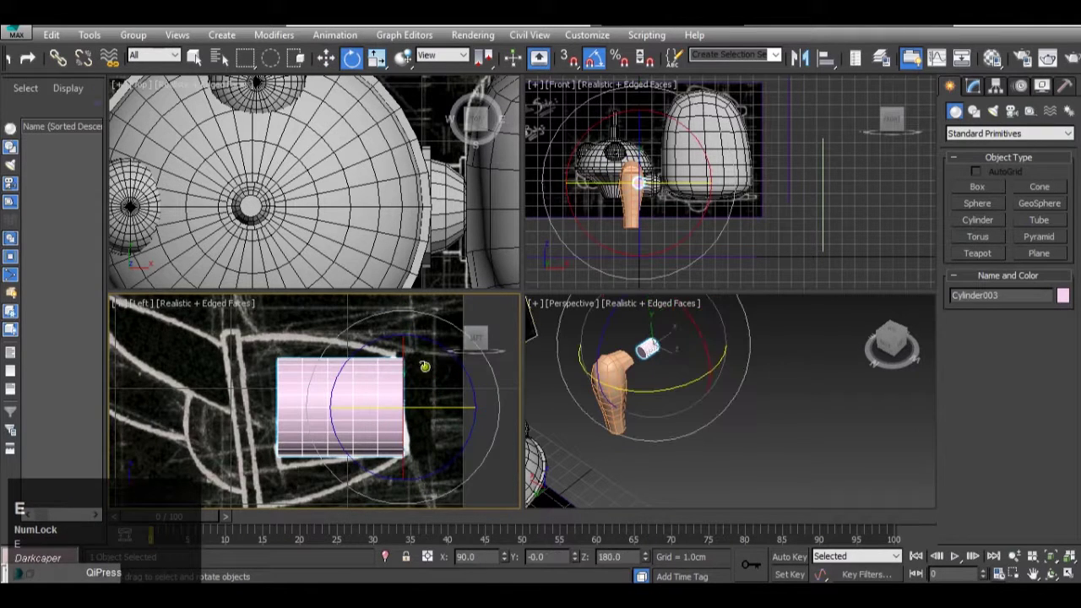
pyautogui.moveTo(463, 365); pyautogui.dragTo(435, 343)
pyautogui.press('w')
pyautogui.moveTo(441, 390); pyautogui.dragTo(438, 377)
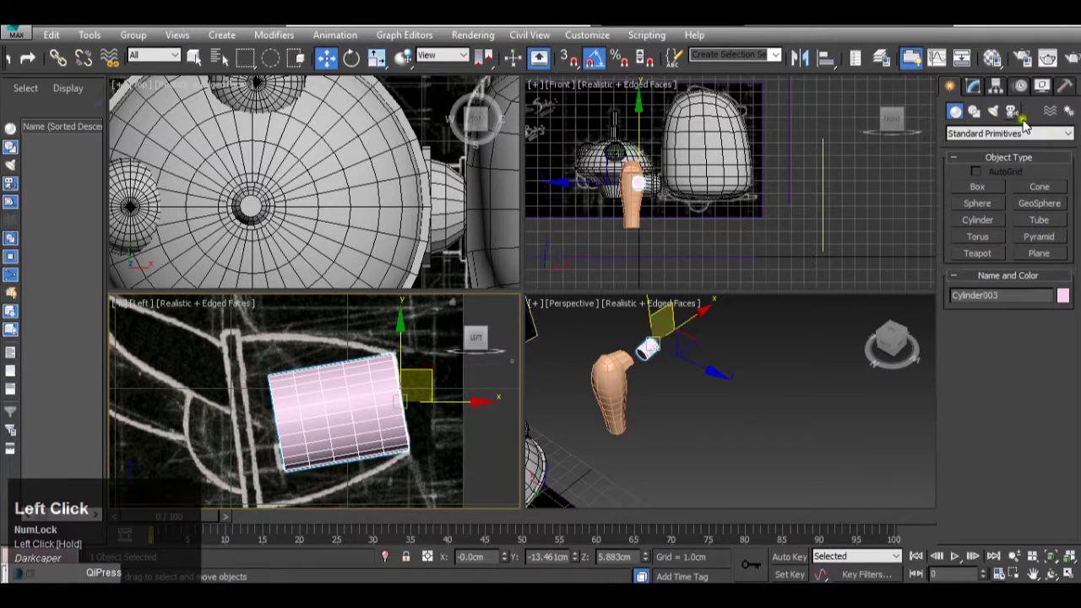
# Step: Set the cylinder to 12 sides and 4 height segments, and convert it to an editable poly
pyautogui.click(974, 86)
pyautogui.moveTo(1063, 384)
pyautogui.mouseDown()
pyautogui.moveTo(1060, 396)
pyautogui.moveTo(1065, 390)
pyautogui.mouseUp()
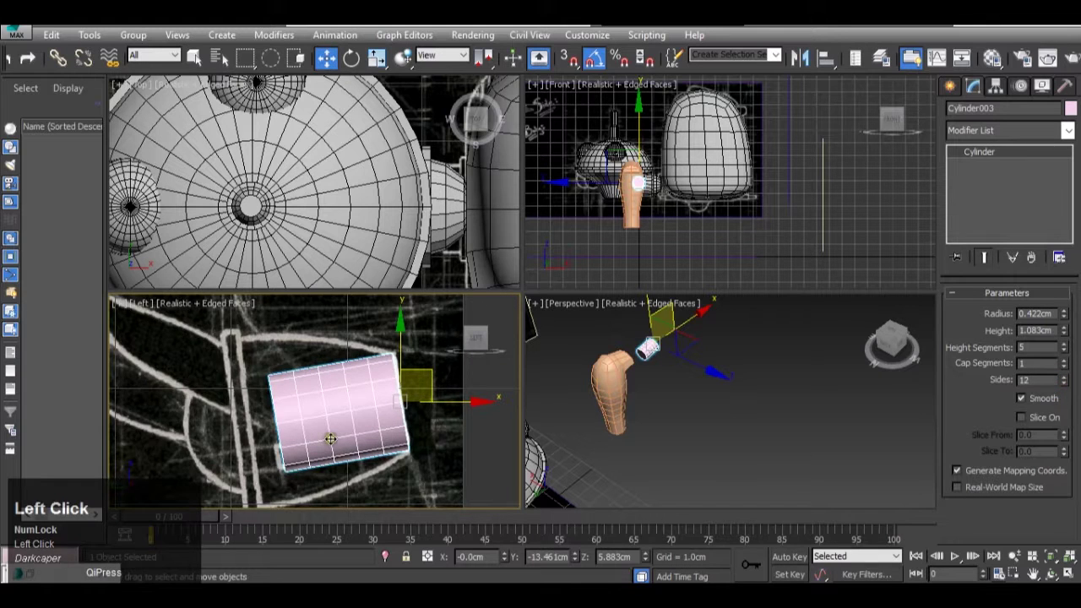
pyautogui.scroll(-2, 328, 437)
pyautogui.moveTo(326, 435); pyautogui.dragTo(356, 391, button='middle')
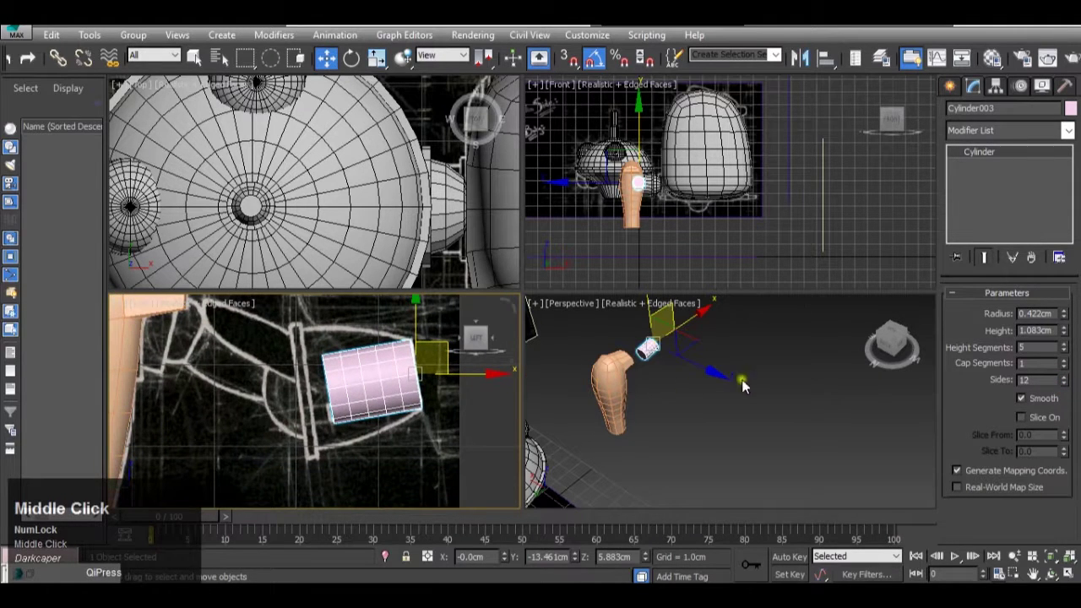
pyautogui.click(1064, 351)
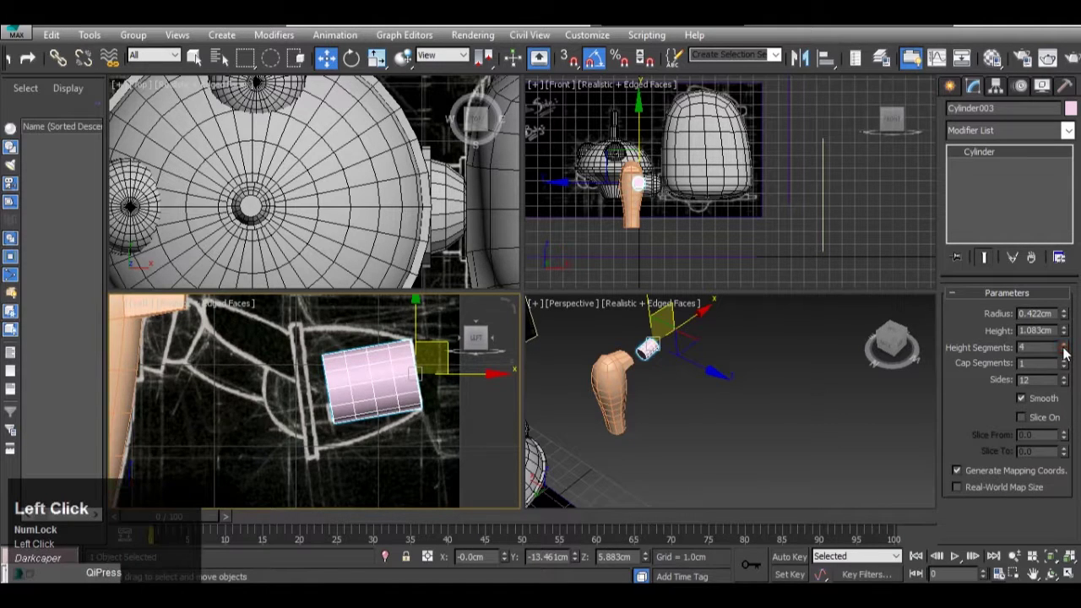
pyautogui.rightClick(514, 377)
pyautogui.moveTo(487, 509)
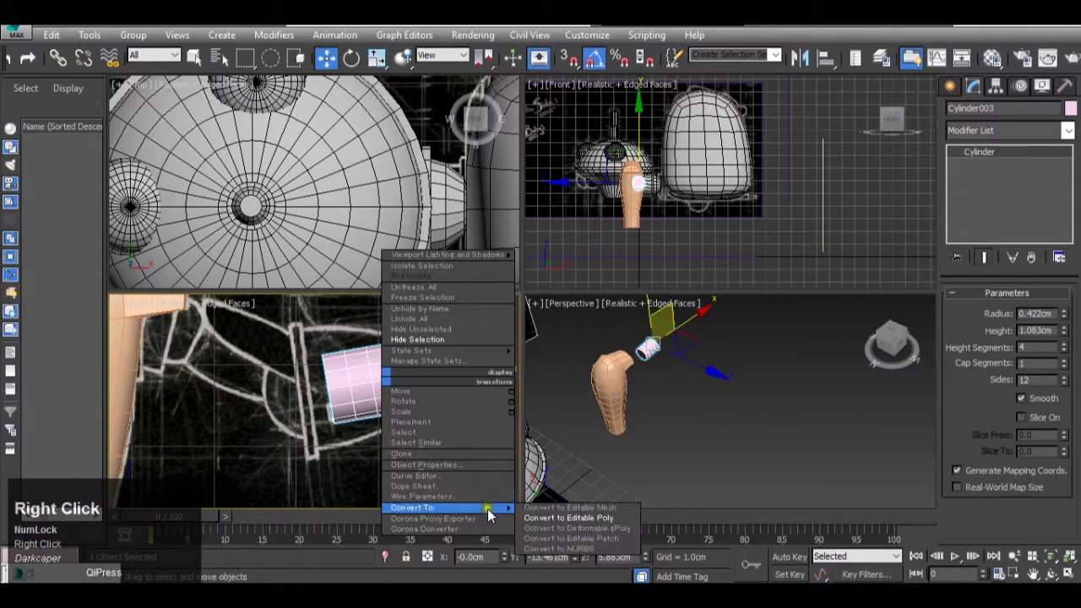
pyautogui.click(569, 517)
# Step: Move the cylinder's end vertex ring facing the leg to the sketched collar and rotate it to the collar's slant with angle snap off
pyautogui.click(968, 312)
pyautogui.moveTo(298, 320); pyautogui.dragTo(342, 471)
pyautogui.scroll(3, 364, 363)
pyautogui.moveTo(364, 359); pyautogui.dragTo(338, 353)
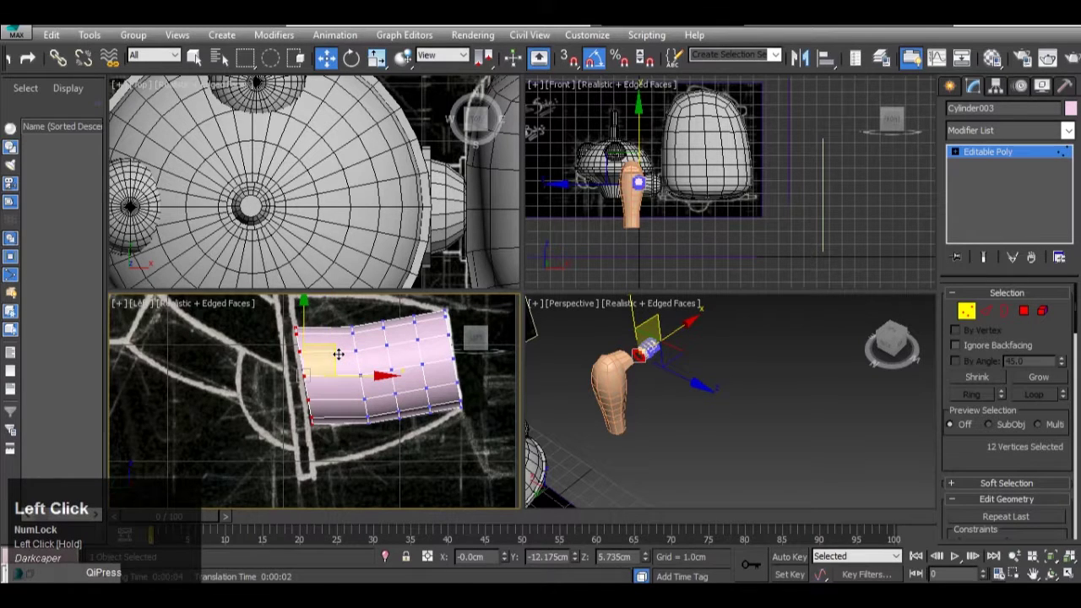
pyautogui.press('e')
pyautogui.moveTo(343, 312); pyautogui.dragTo(373, 338)
pyautogui.click(595, 57)
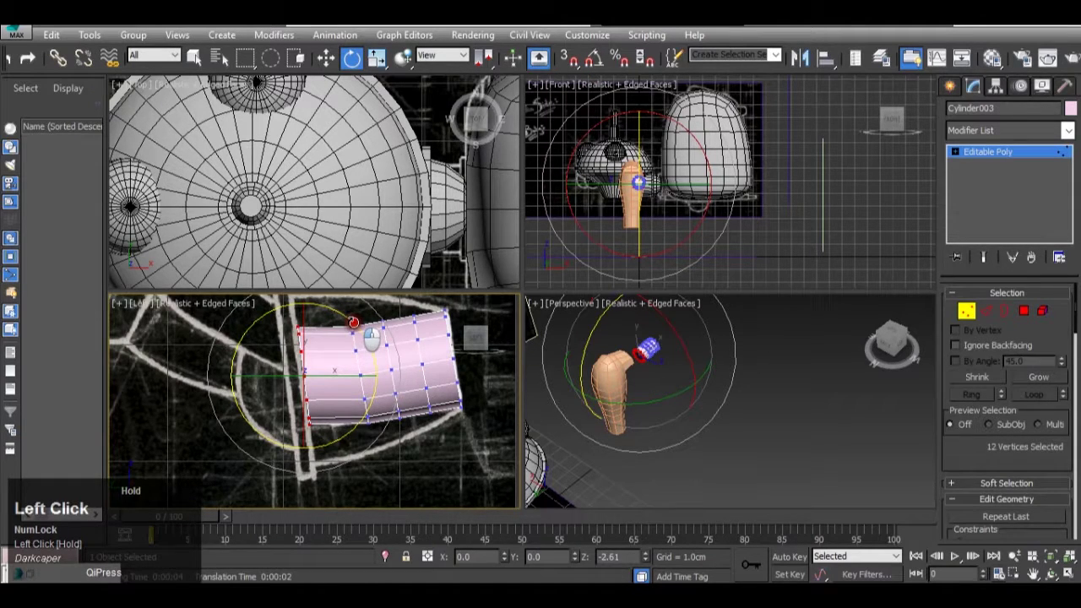
pyautogui.scroll(-2, 372, 338)
pyautogui.scroll(2, 372, 338)
# Step: Scale the vertex ring at the collar up to about 185% to match the sketched width and adjust its fit
pyautogui.press('r')
pyautogui.moveTo(311, 368); pyautogui.dragTo(295, 301)
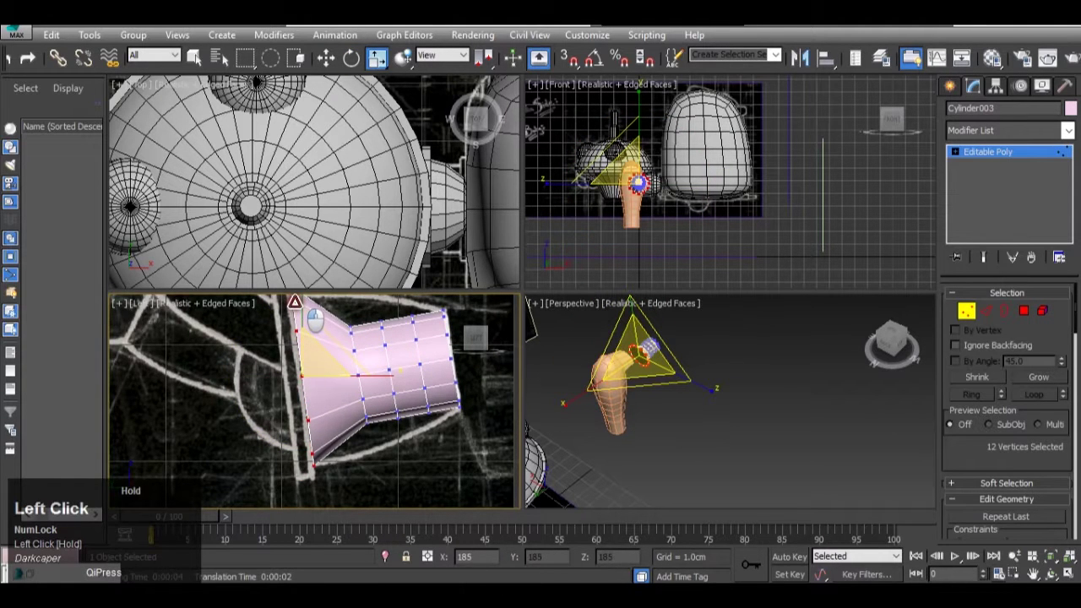
pyautogui.moveTo(293, 304); pyautogui.dragTo(292, 336, button='middle')
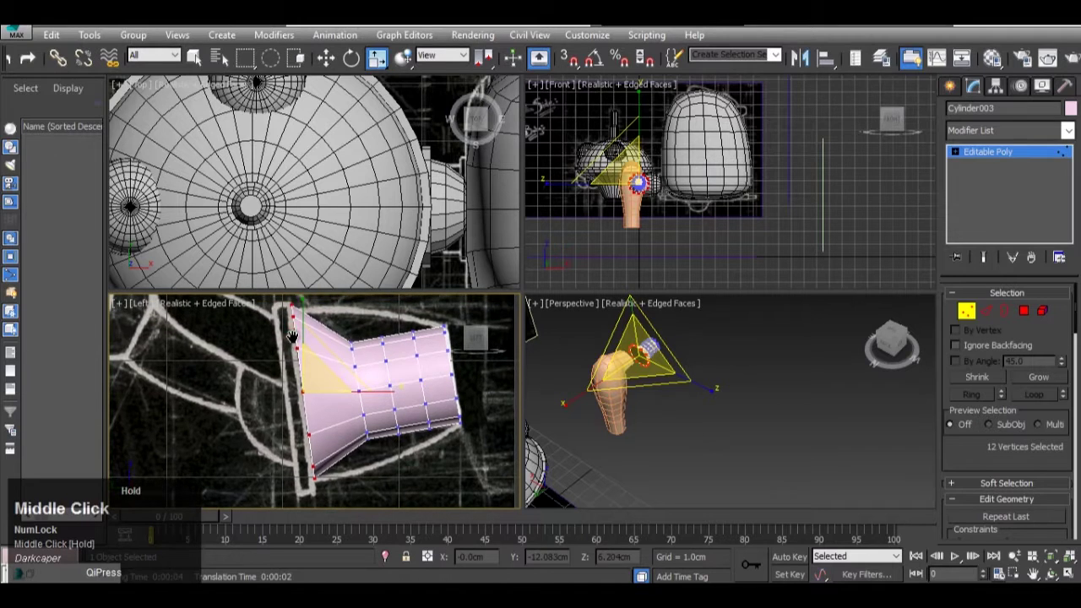
pyautogui.moveTo(295, 376); pyautogui.dragTo(310, 389)
pyautogui.press('w')
# Step: Select the second vertex ring from the collar and scale it up to about 172% to follow the sketched outline
pyautogui.moveTo(300, 331); pyautogui.dragTo(377, 470)
pyautogui.press('r')
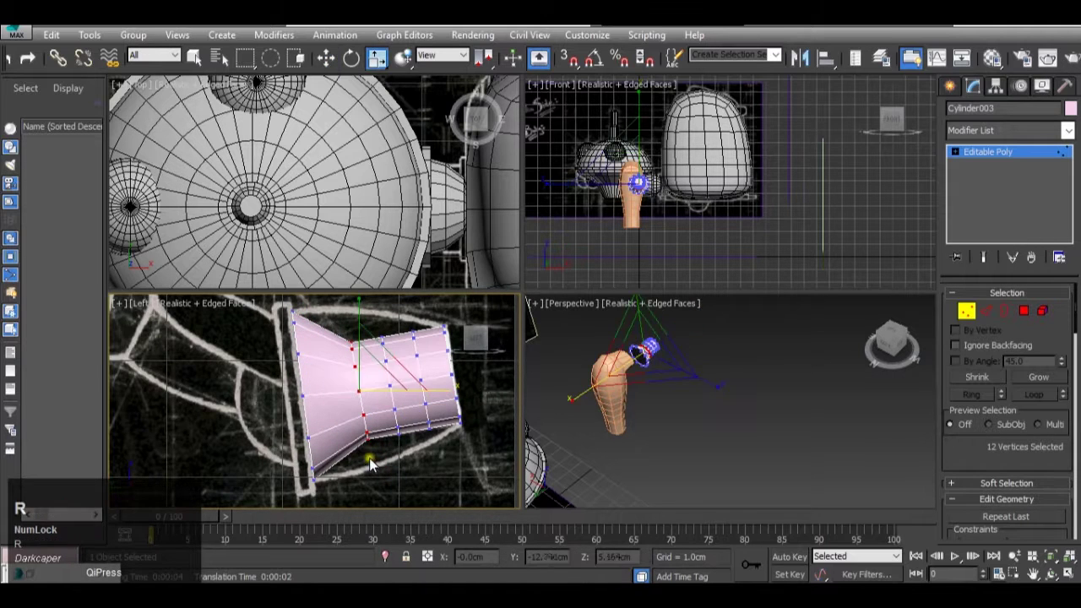
pyautogui.click(378, 58)
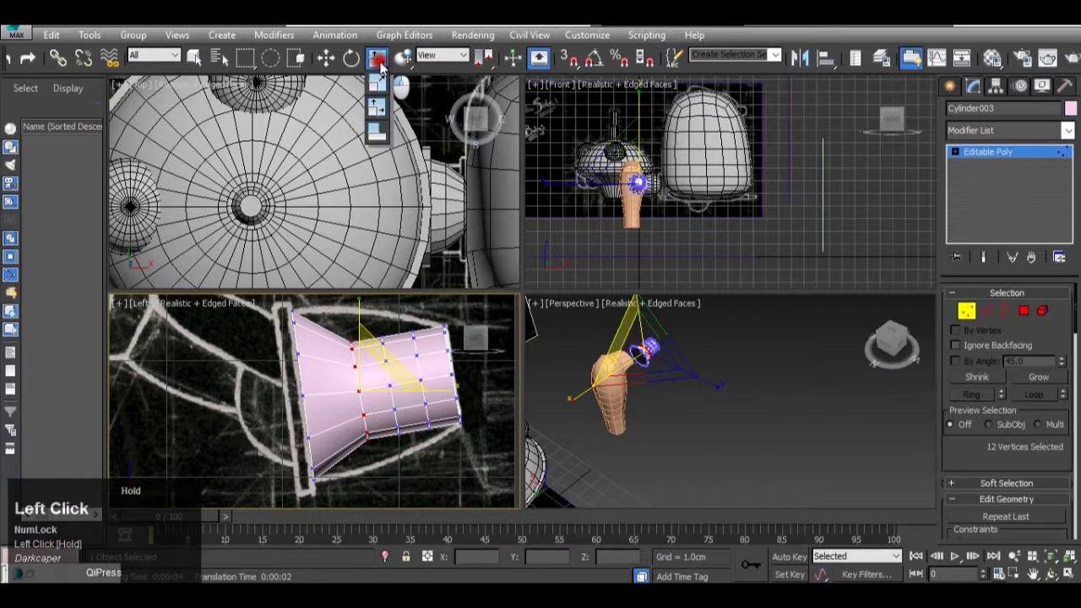
pyautogui.click(378, 58)
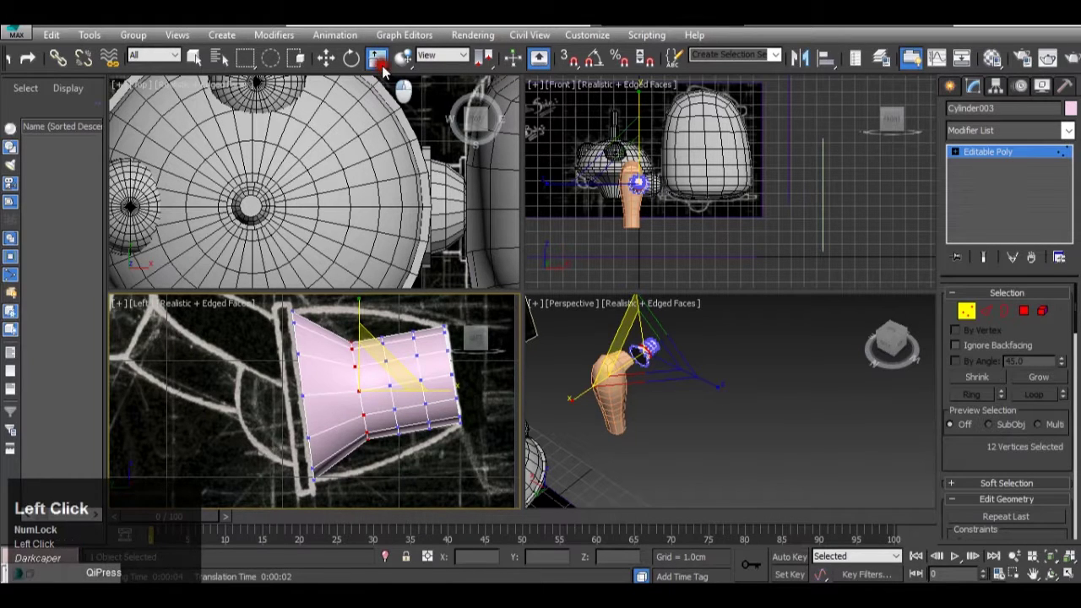
pyautogui.moveTo(379, 58); pyautogui.dragTo(378, 108)
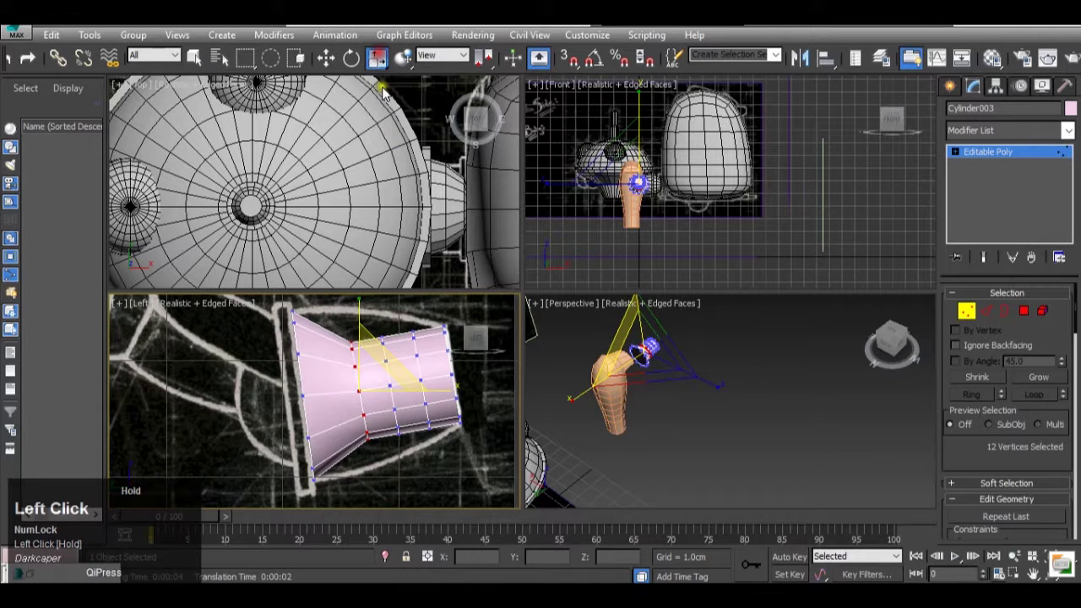
pyautogui.moveTo(358, 380); pyautogui.dragTo(346, 321)
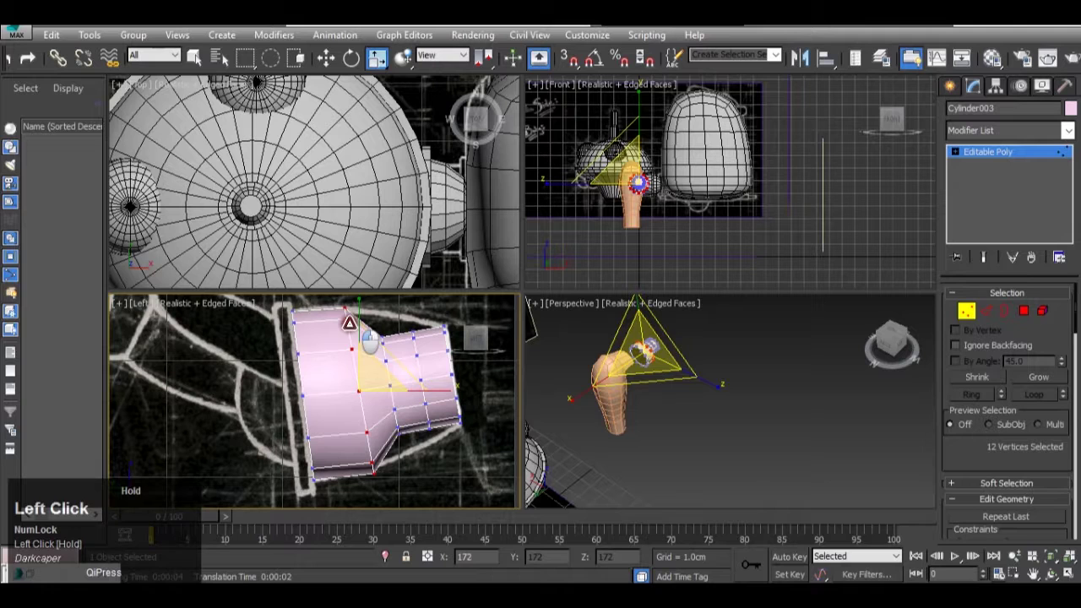
# Step: Move the second vertex ring closer to the collar along the side-view sketch
pyautogui.press('w')
pyautogui.moveTo(407, 391); pyautogui.dragTo(351, 392)
pyautogui.press('r')
# Step: Rotate the third vertex ring to follow the collar's slant and scale it up to about 149% to match the sketched outline
pyautogui.press('e')
pyautogui.moveTo(386, 340); pyautogui.dragTo(398, 358)
pyautogui.click(409, 306)
pyautogui.moveTo(409, 443); pyautogui.dragTo(402, 471)
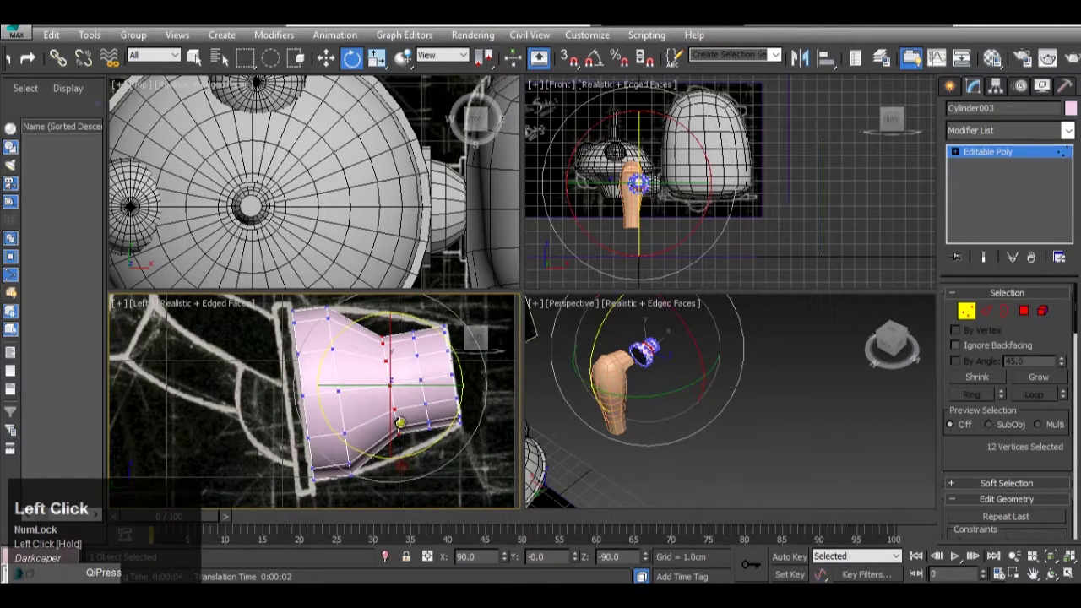
pyautogui.press('r')
pyautogui.moveTo(411, 374); pyautogui.dragTo(381, 343)
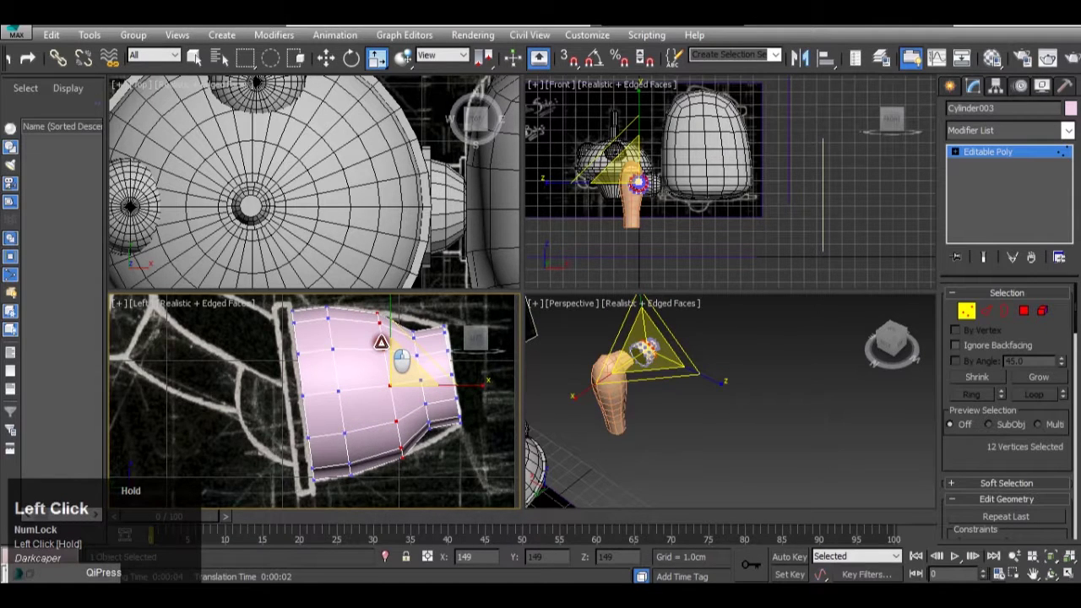
pyautogui.moveTo(383, 342); pyautogui.dragTo(383, 343)
pyautogui.click(411, 308)
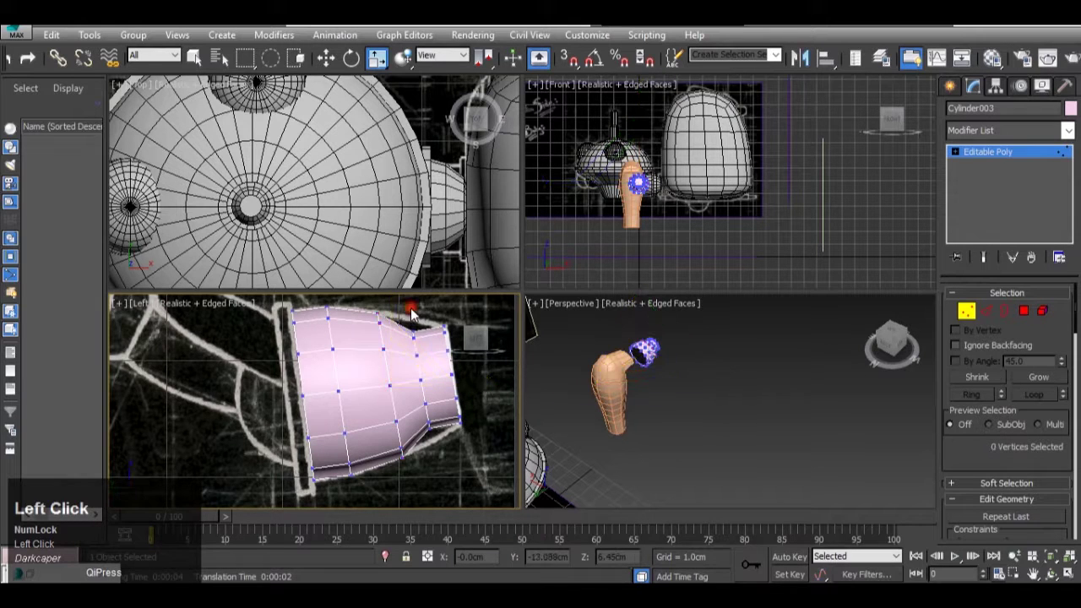
# Step: Scale the narrow edge loop near the far end up to the sketched outline and adjust the neighbouring loop for an even taper
pyautogui.click(420, 412)
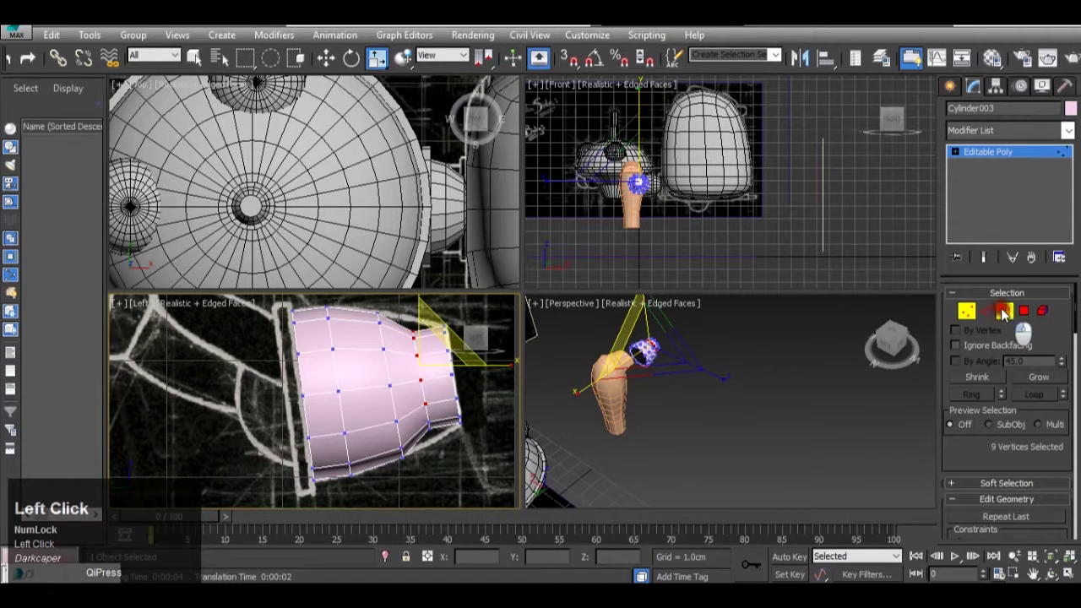
pyautogui.click(985, 312)
pyautogui.click(985, 312)
pyautogui.click(422, 389)
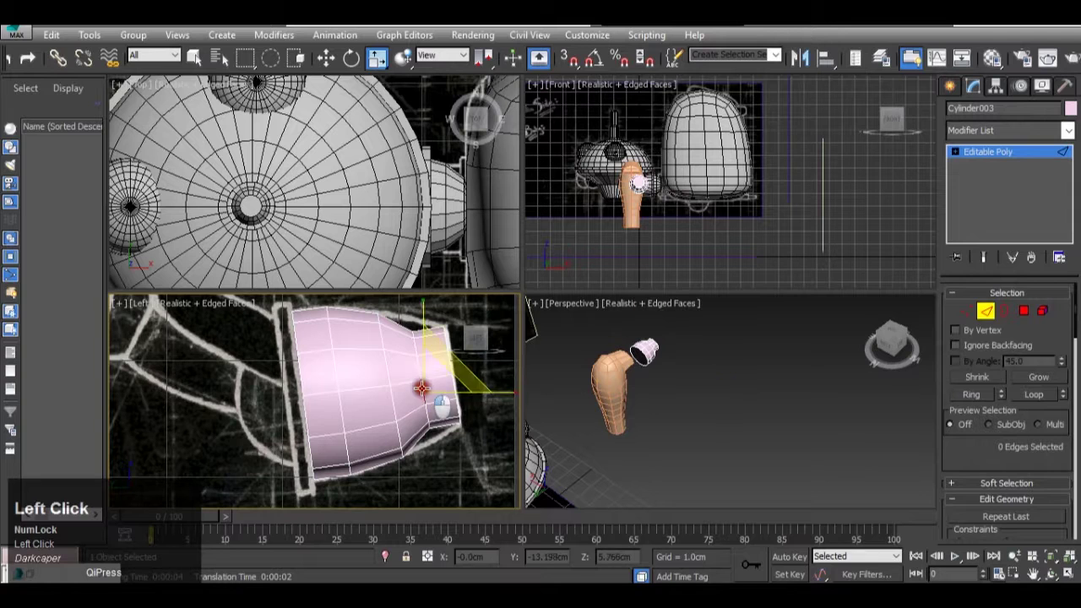
pyautogui.press('r')
pyautogui.moveTo(425, 366)
pyautogui.mouseDown()
pyautogui.moveTo(418, 351)
pyautogui.moveTo(381, 367)
pyautogui.moveTo(403, 361)
pyautogui.moveTo(434, 386)
pyautogui.moveTo(423, 386)
pyautogui.mouseUp()
pyautogui.press('w')
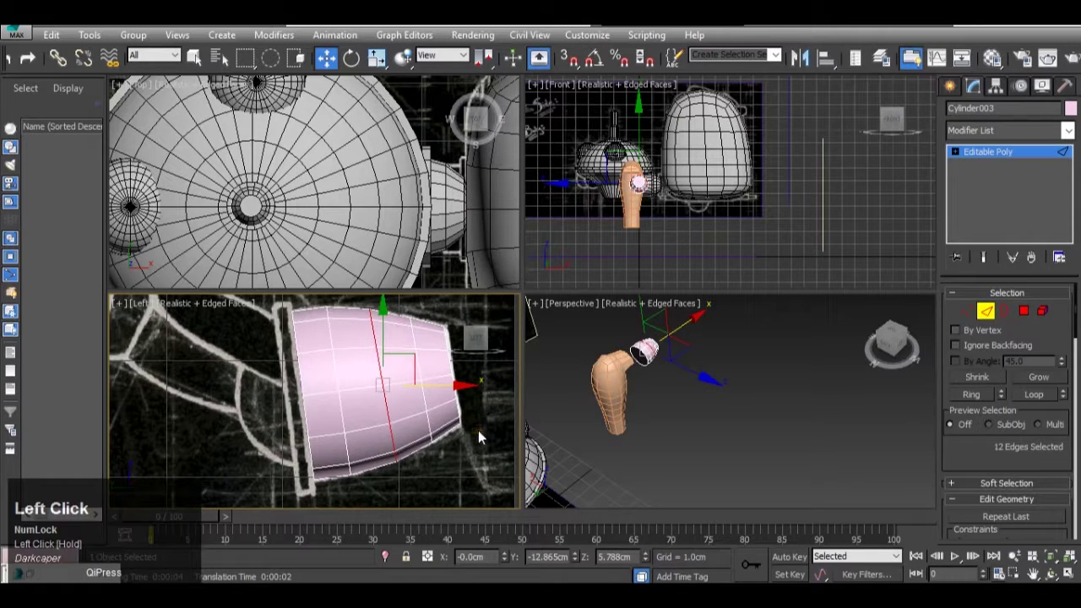
# Step: Examine the shaped cylinder beside the leg and sketch, and compare it with the two Tachikoma reference pictures in Windows Photo Viewer
pyautogui.middleClick(684, 438)
pyautogui.press('z')
pyautogui.keyDown('alt'); pyautogui.moveTo(683, 390); pyautogui.dragTo(618, 371, button='middle'); pyautogui.keyUp('alt')
pyautogui.scroll(-3, 704, 427)
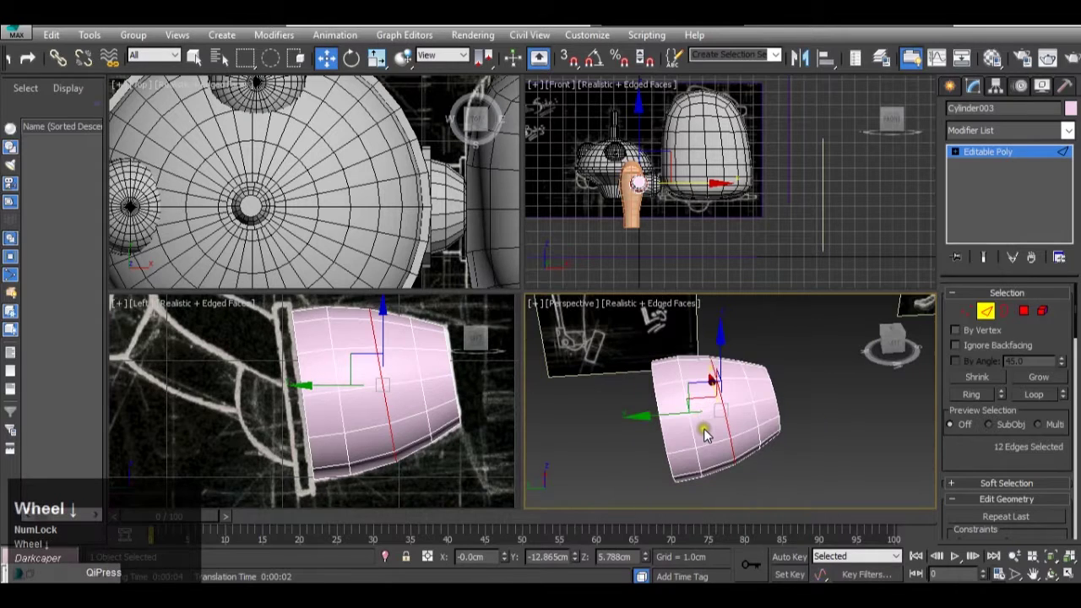
pyautogui.moveTo(715, 456); pyautogui.dragTo(642, 426, button='middle')
pyautogui.scroll(-3, 706, 437)
pyautogui.scroll(-2, 357, 375)
pyautogui.moveTo(356, 376); pyautogui.dragTo(389, 423, button='middle')
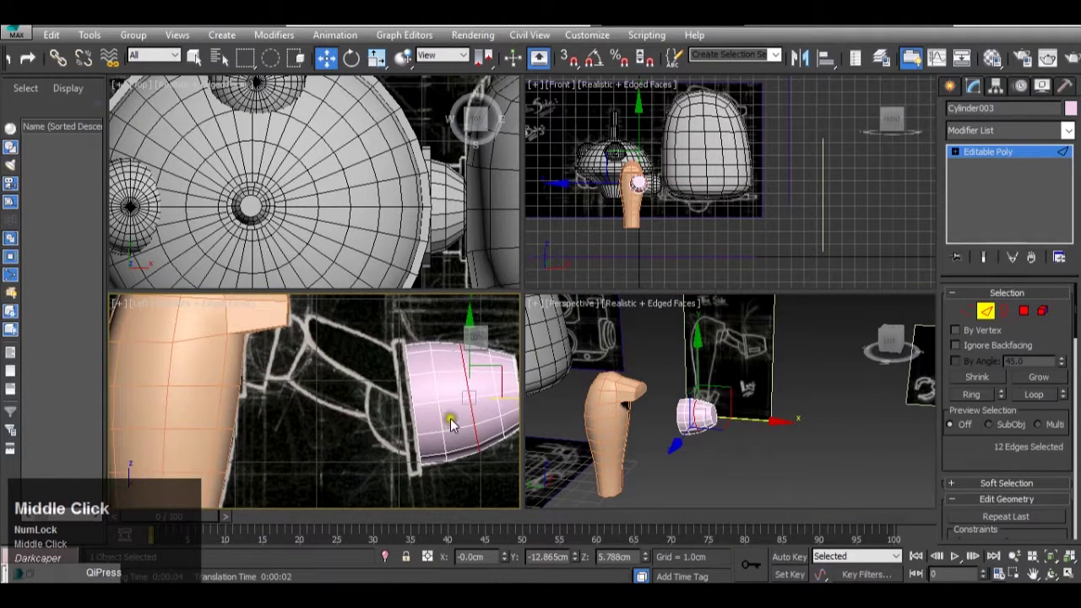
pyautogui.click(646, 591)
pyautogui.moveTo(554, 528)
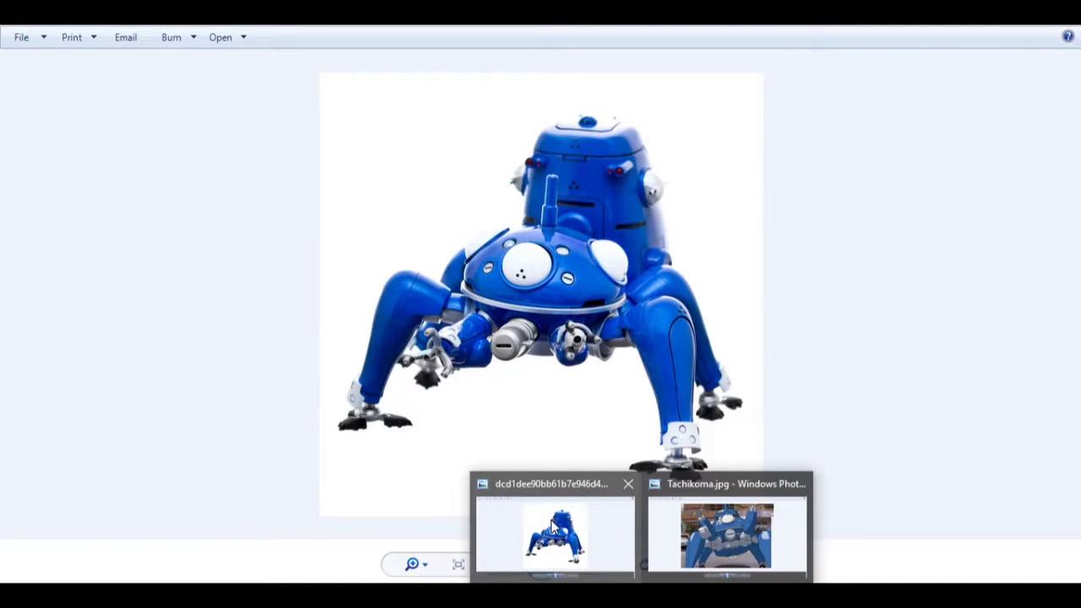
pyautogui.moveTo(713, 527)
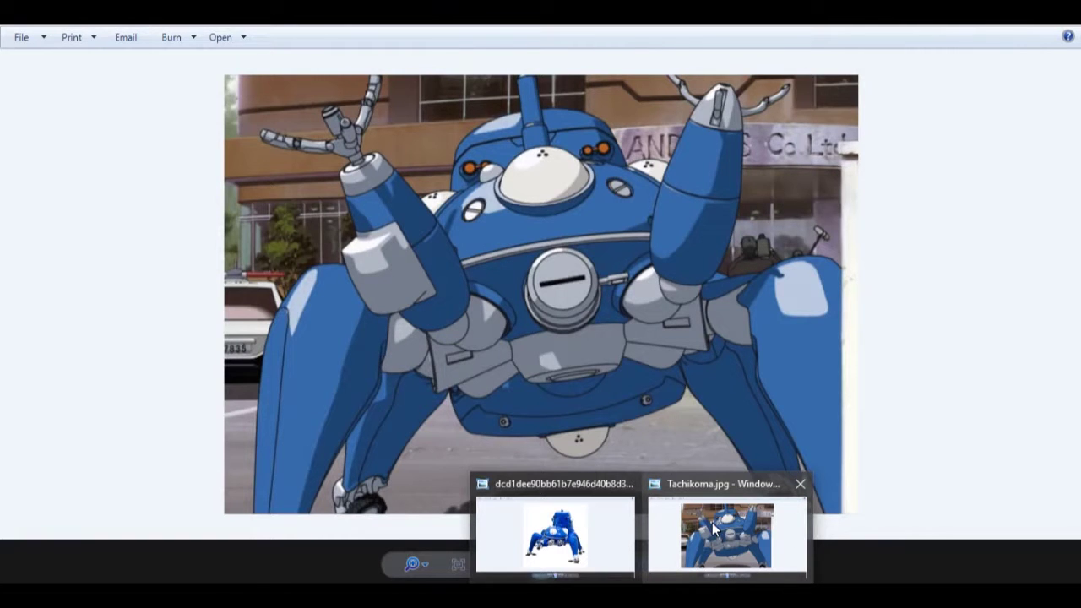
pyautogui.moveTo(600, 525)
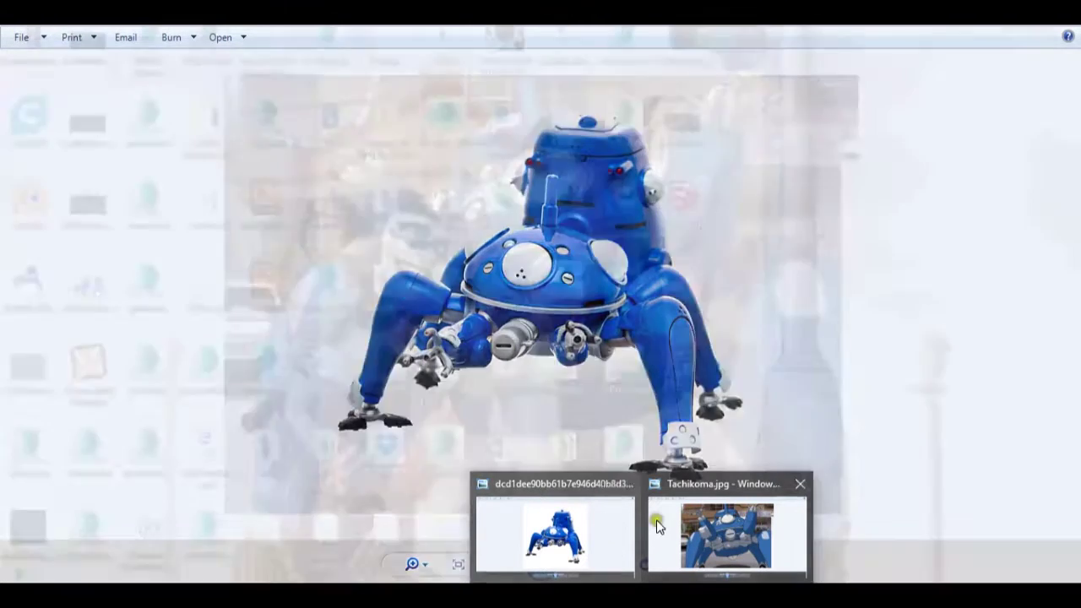
pyautogui.moveTo(668, 528)
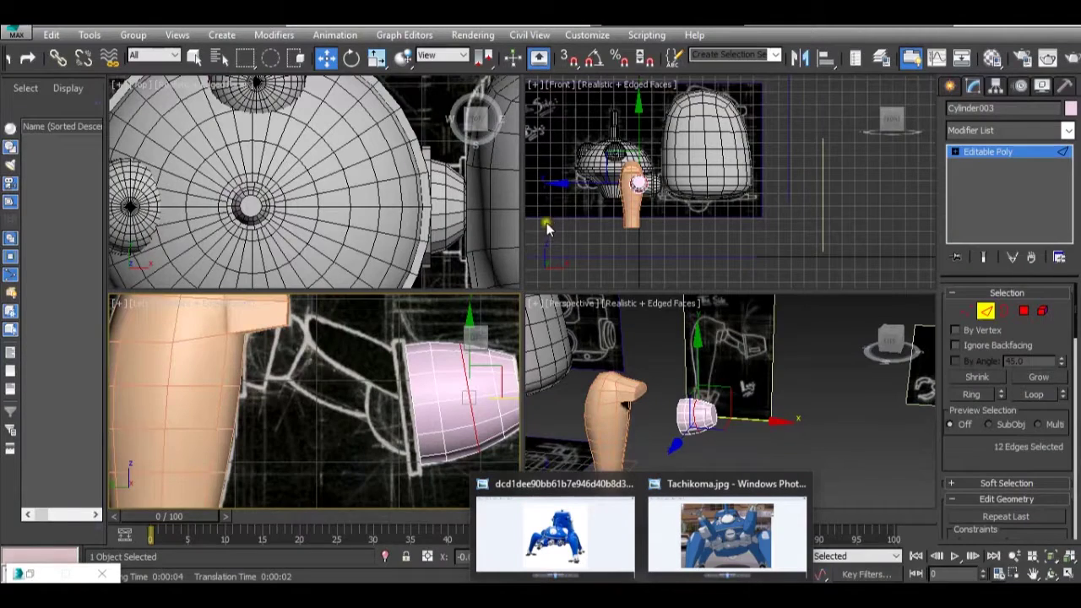
# Step: Select the cylinder's end cap polygon facing the leg in 3ds Max
pyautogui.middleClick(435, 374)
pyautogui.scroll(2, 436, 374)
pyautogui.scroll(3, 704, 391)
pyautogui.keyDown('alt'); pyautogui.moveTo(704, 391); pyautogui.dragTo(835, 393, button='middle'); pyautogui.keyUp('alt')
pyautogui.scroll(2, 835, 393)
pyautogui.click(1023, 311)
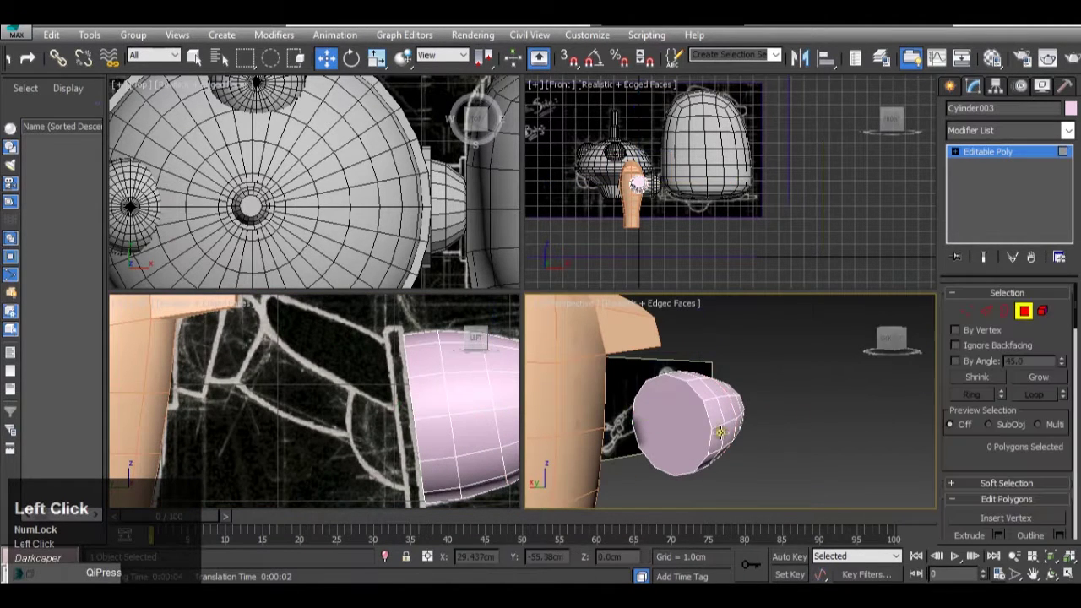
pyautogui.click(645, 411)
pyautogui.scroll(-1, 983, 502)
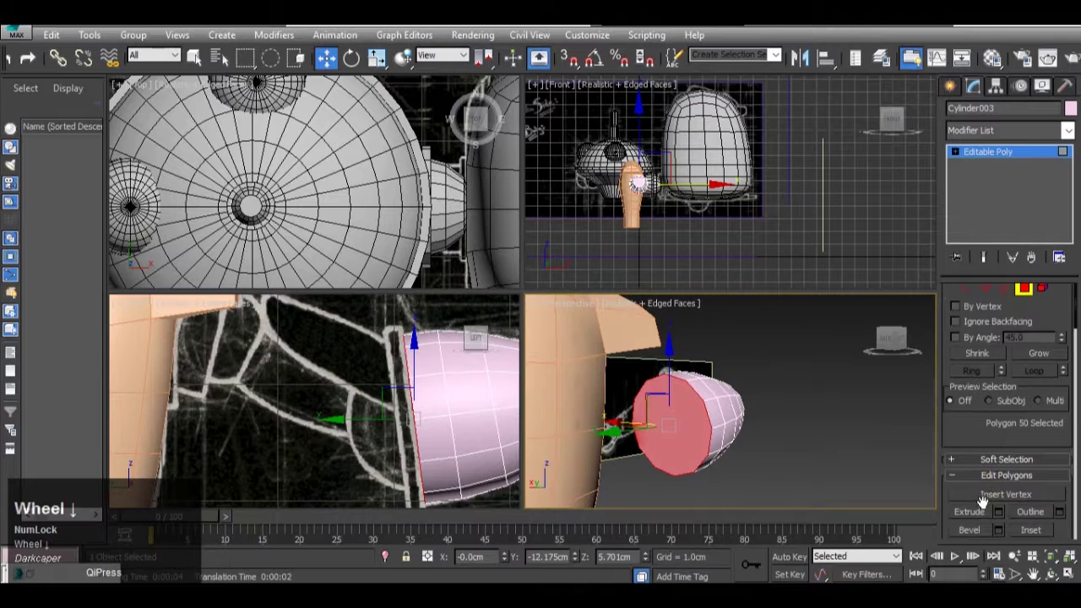
# Step: Try extruding the end cap by 0.064 cm, and undo the extrusion
pyautogui.click(997, 513)
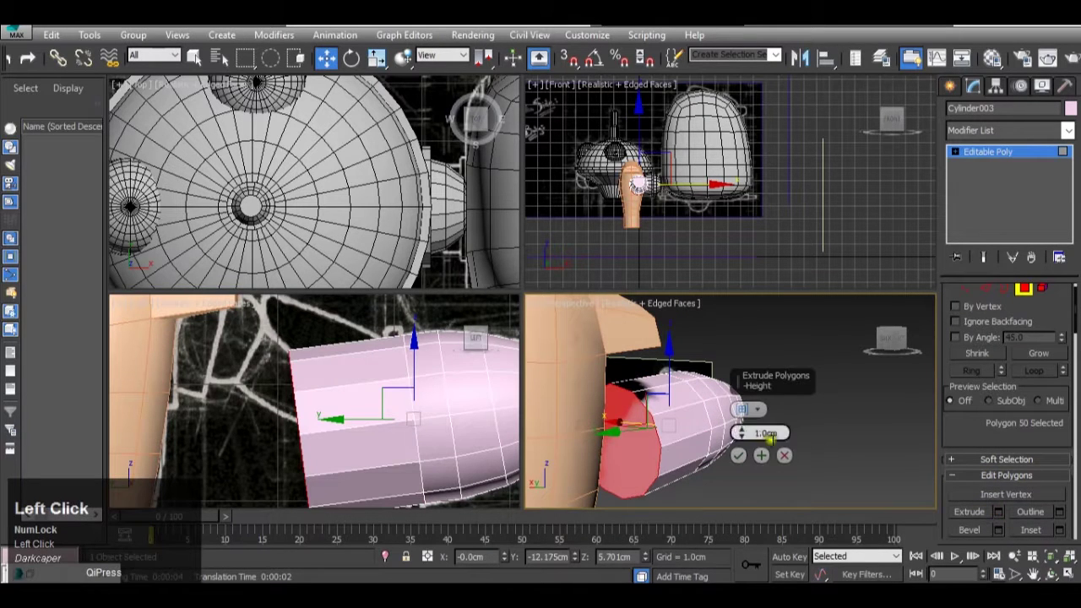
pyautogui.moveTo(744, 435); pyautogui.dragTo(745, 461)
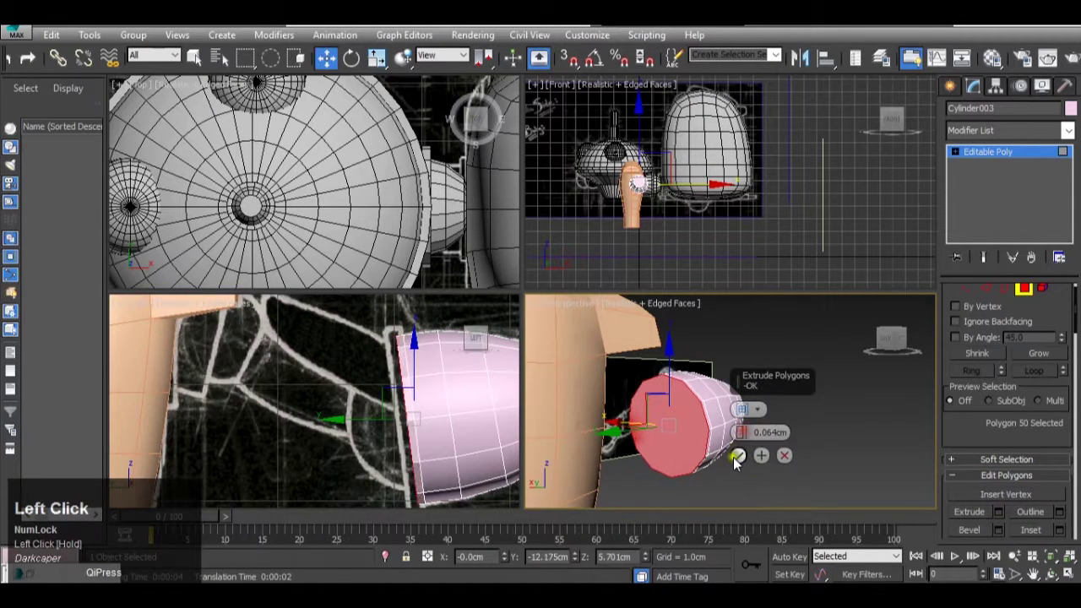
pyautogui.click(739, 456)
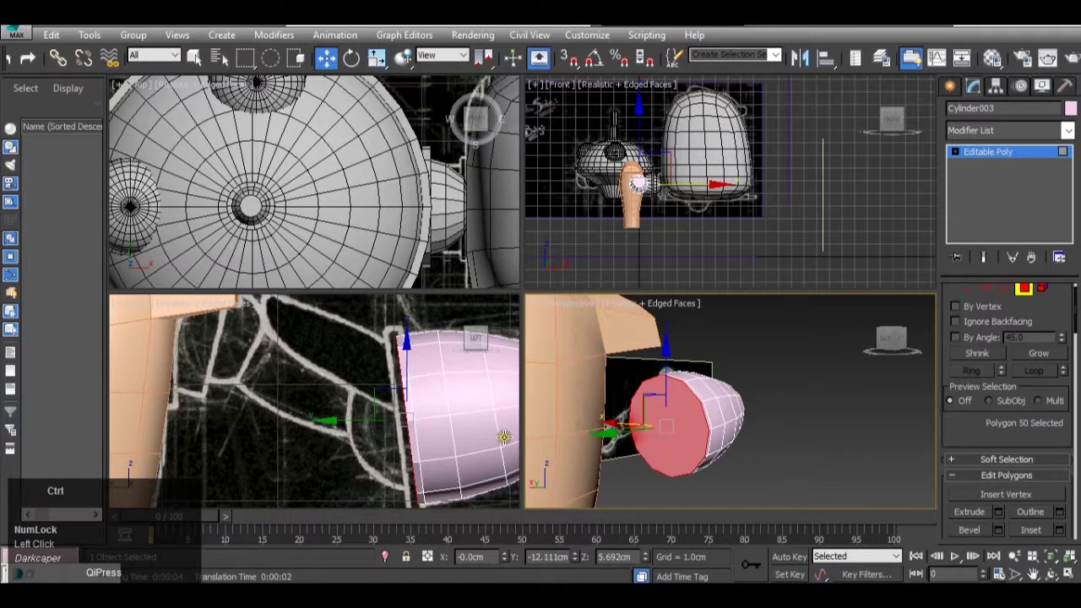
pyautogui.hotkey('ctrl', 'z')
pyautogui.hotkey('ctrl', 'z')
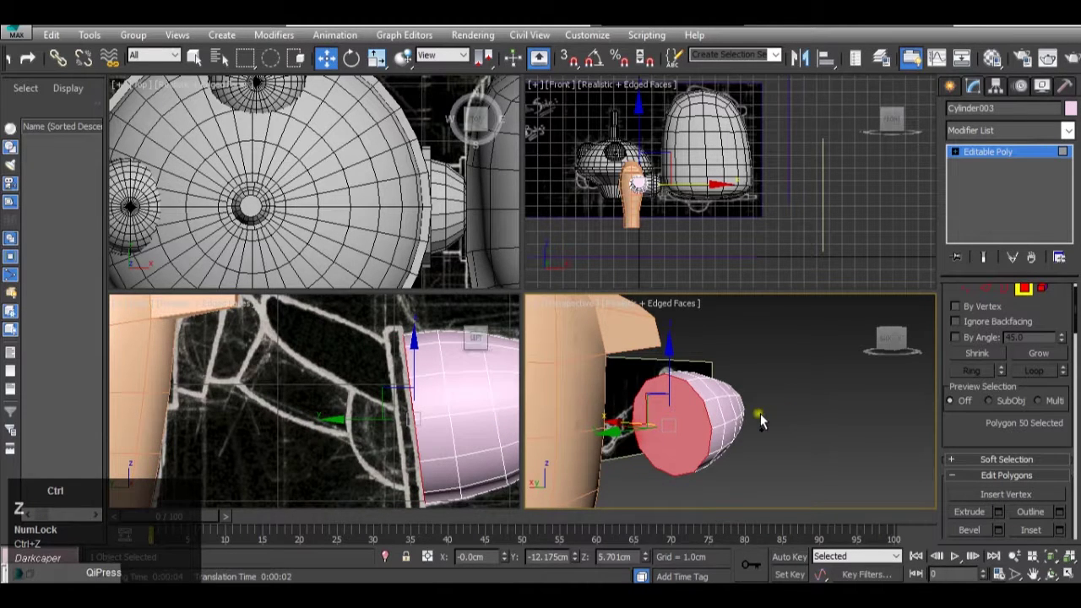
# Step: Extrude the selected end cap by about 0.135 cm to reach the sketched collar's front edge
pyautogui.click(1046, 530)
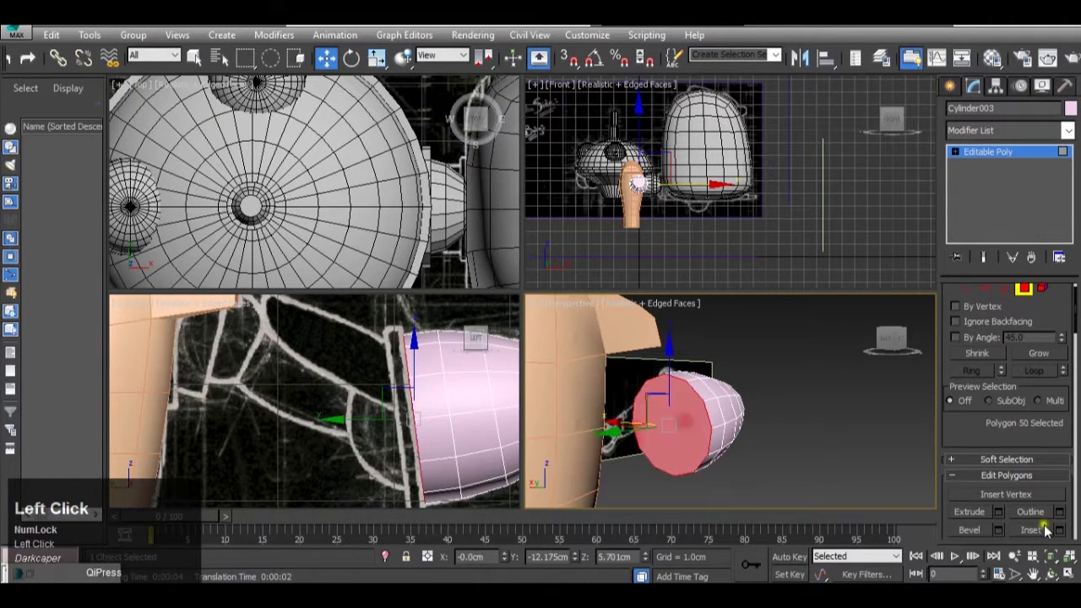
pyautogui.click(1000, 514)
pyautogui.moveTo(749, 433)
pyautogui.mouseDown()
pyautogui.moveTo(741, 453)
pyautogui.moveTo(739, 437)
pyautogui.mouseUp()
pyautogui.click(737, 456)
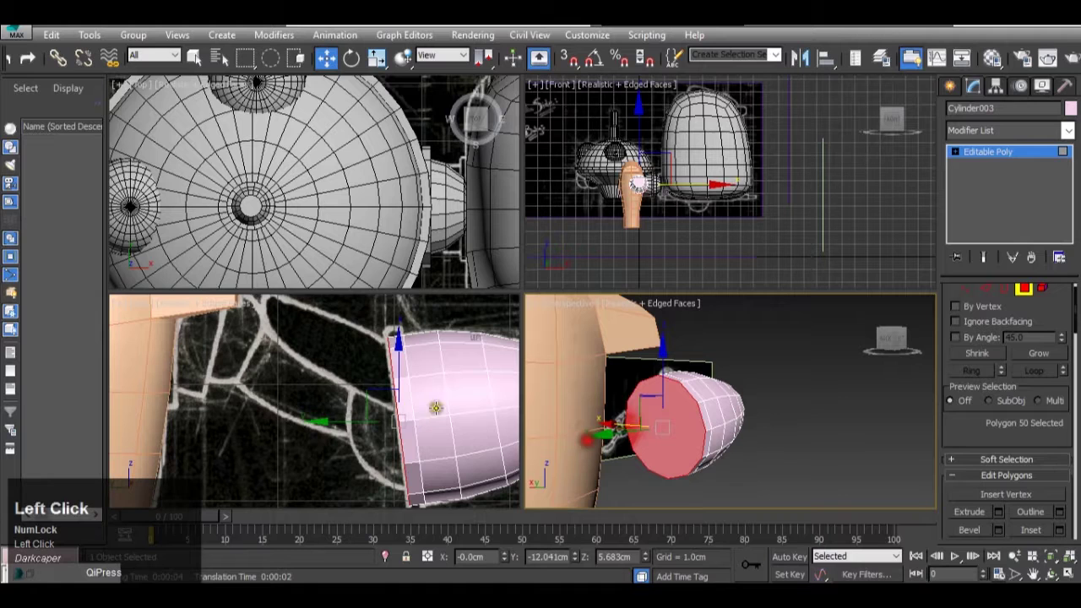
# Step: Move the end cap slightly outward along its Local axis to the collar's edge, and return the reference coordinate system to View
pyautogui.middleClick(394, 404)
pyautogui.scroll(2, 392, 411)
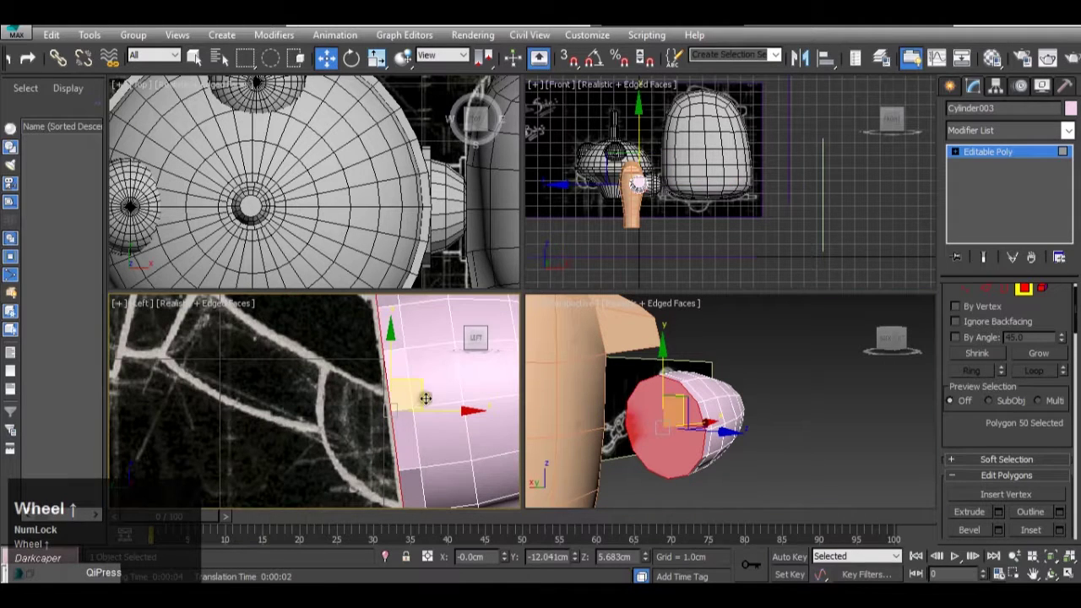
pyautogui.click(441, 56)
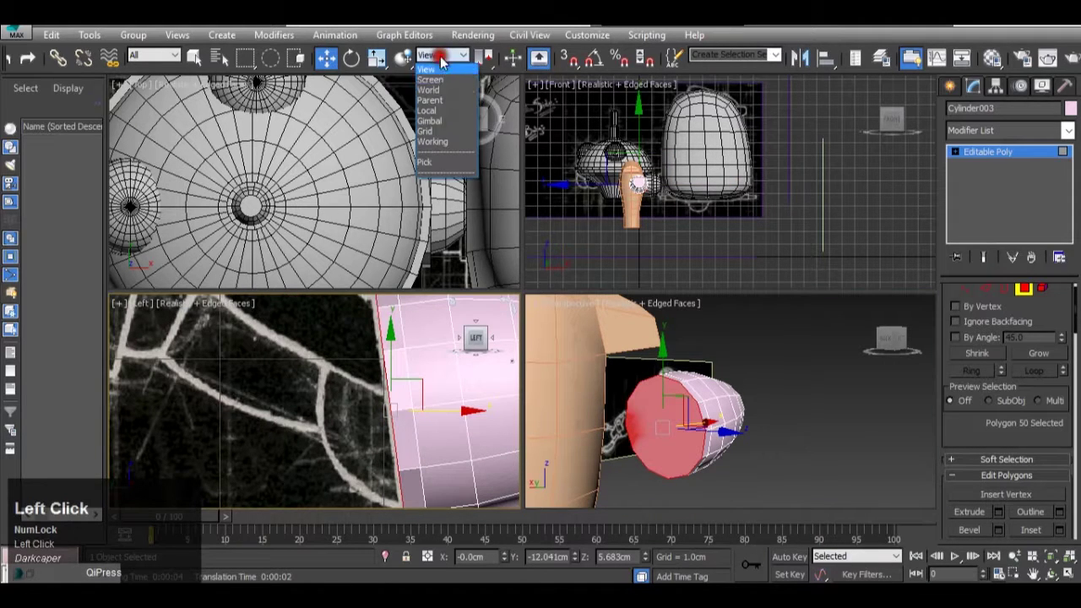
pyautogui.click(429, 110)
pyautogui.moveTo(344, 434); pyautogui.dragTo(338, 416)
pyautogui.scroll(-2, 397, 349)
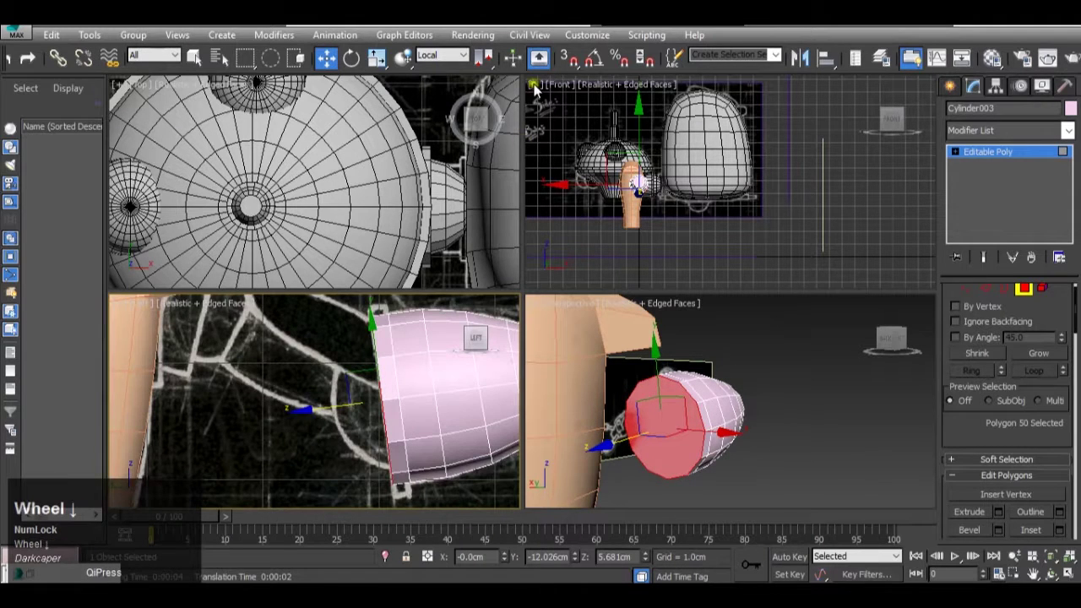
pyautogui.click(444, 63)
pyautogui.click(441, 71)
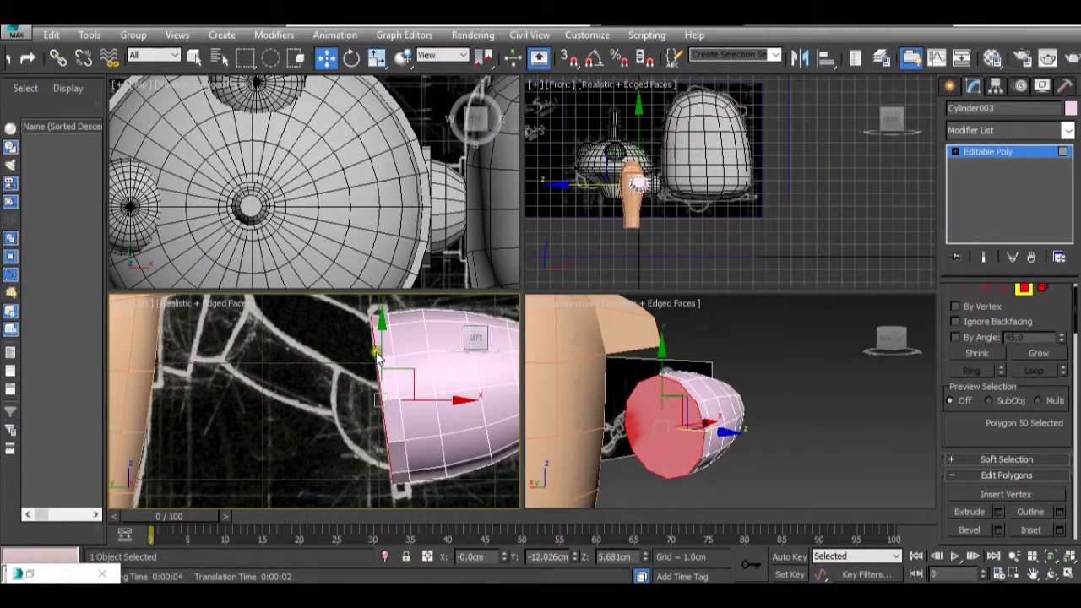
# Step: Select the narrow 12-polygon band behind the end cap and extrude it outward along the faces' own normals by 0.064 cm as a raised collar
pyautogui.scroll(-3, 398, 444)
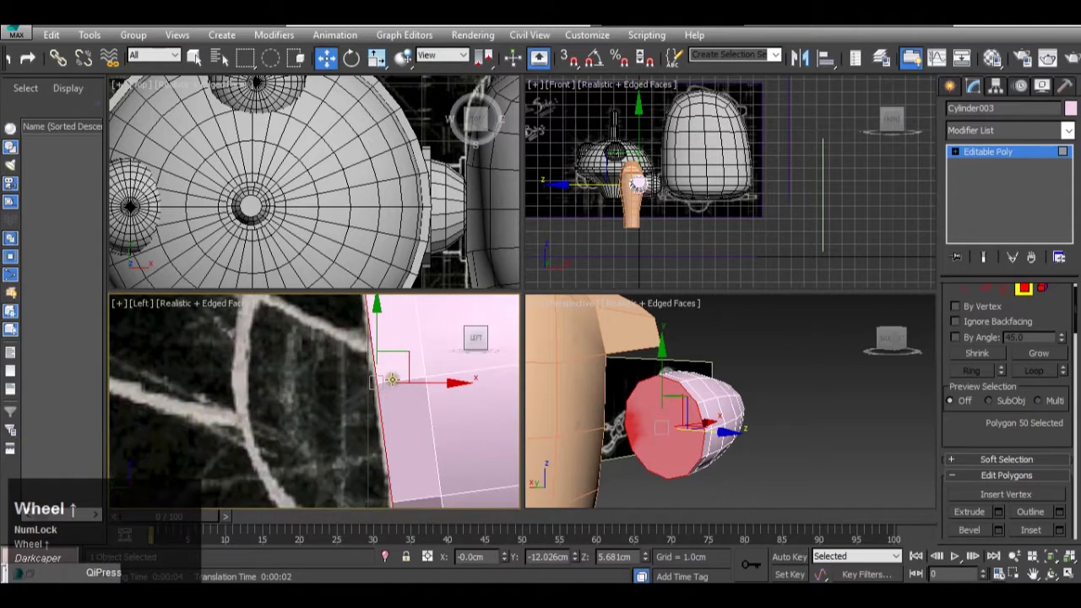
pyautogui.scroll(-3, 392, 379)
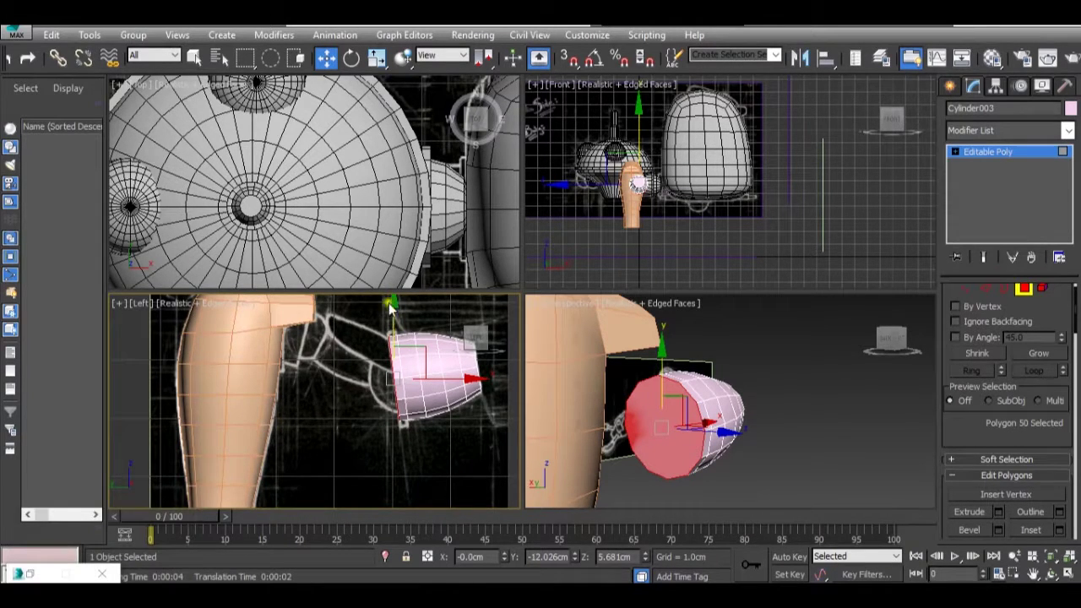
pyautogui.scroll(2, 384, 334)
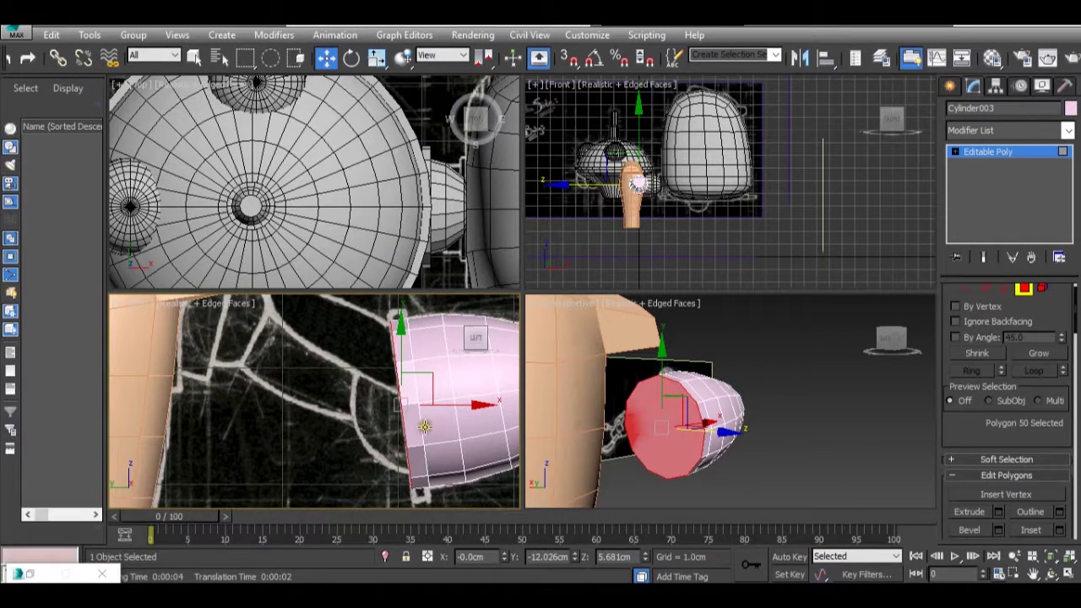
pyautogui.scroll(1, 389, 405)
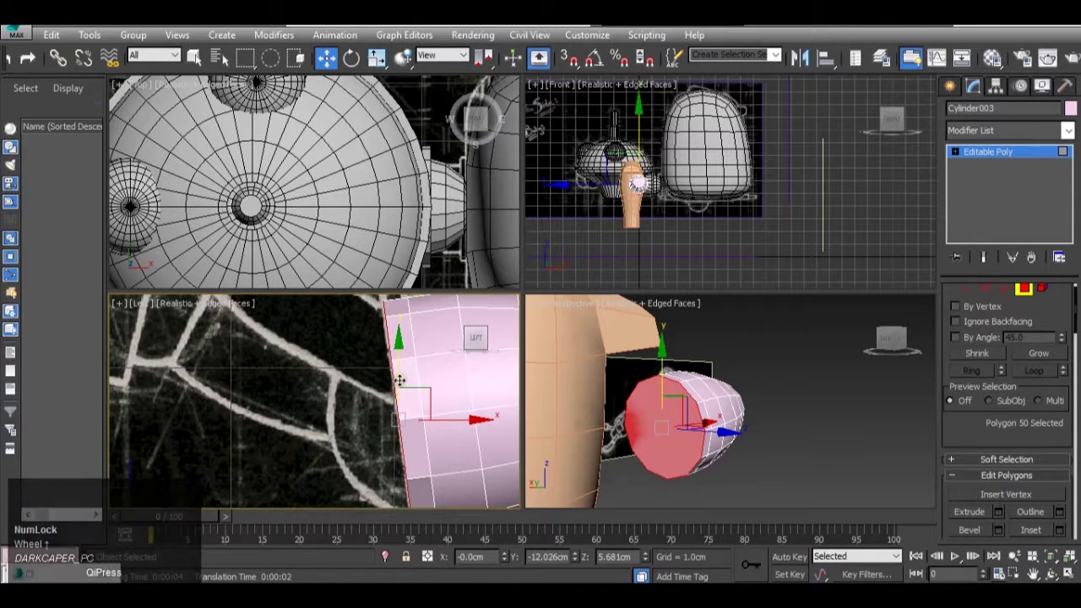
pyautogui.click(400, 397)
pyautogui.click(400, 397)
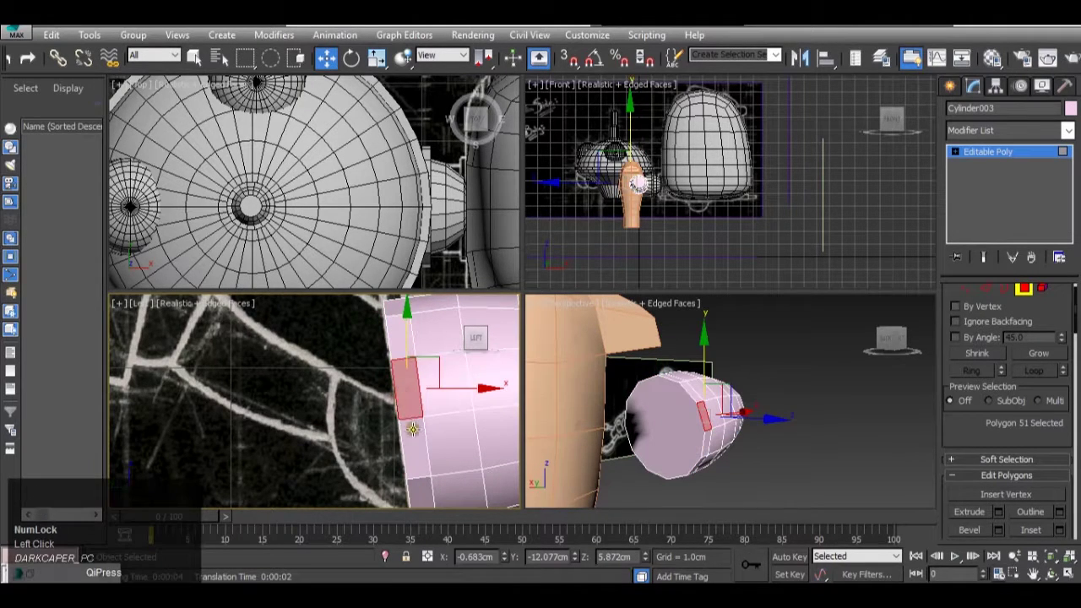
pyautogui.keyDown('shift'); pyautogui.click(413, 431); pyautogui.keyUp('shift')
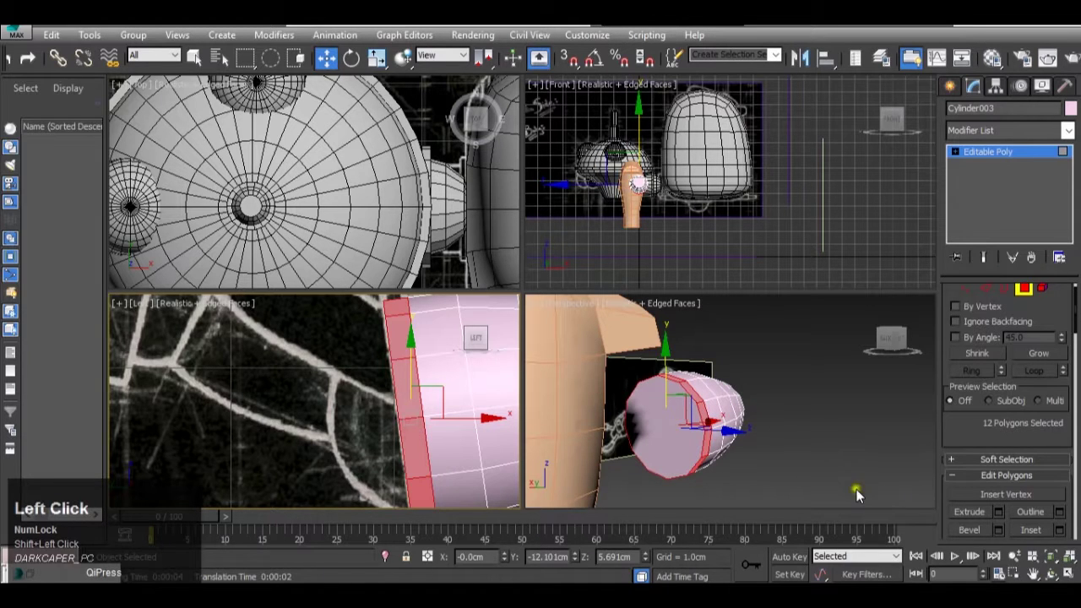
pyautogui.click(999, 513)
pyautogui.moveTo(395, 408); pyautogui.dragTo(387, 429, button='middle')
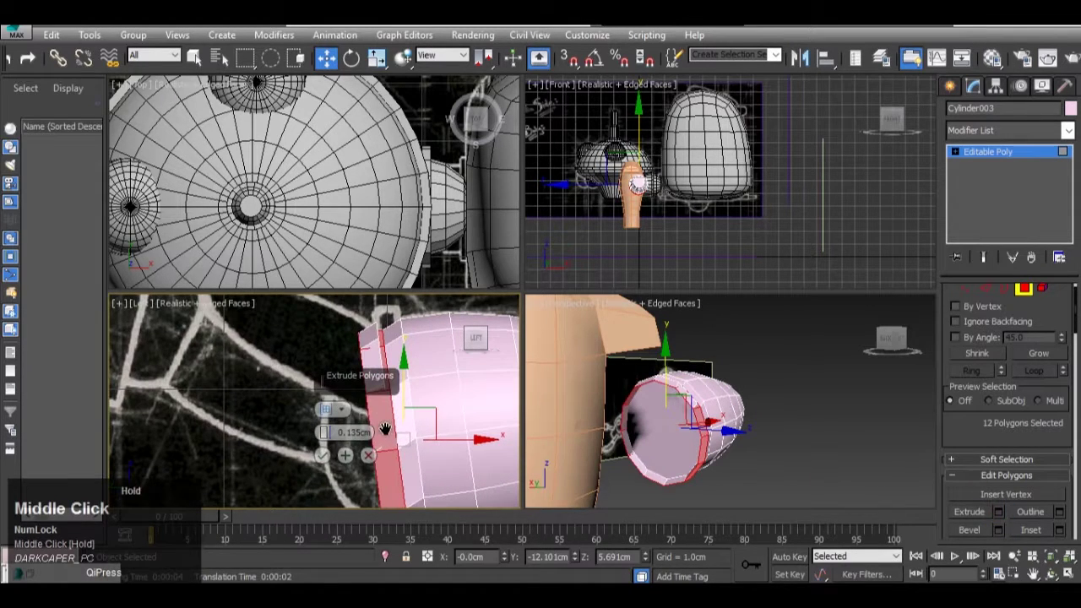
pyautogui.click(345, 407)
pyautogui.click(359, 420)
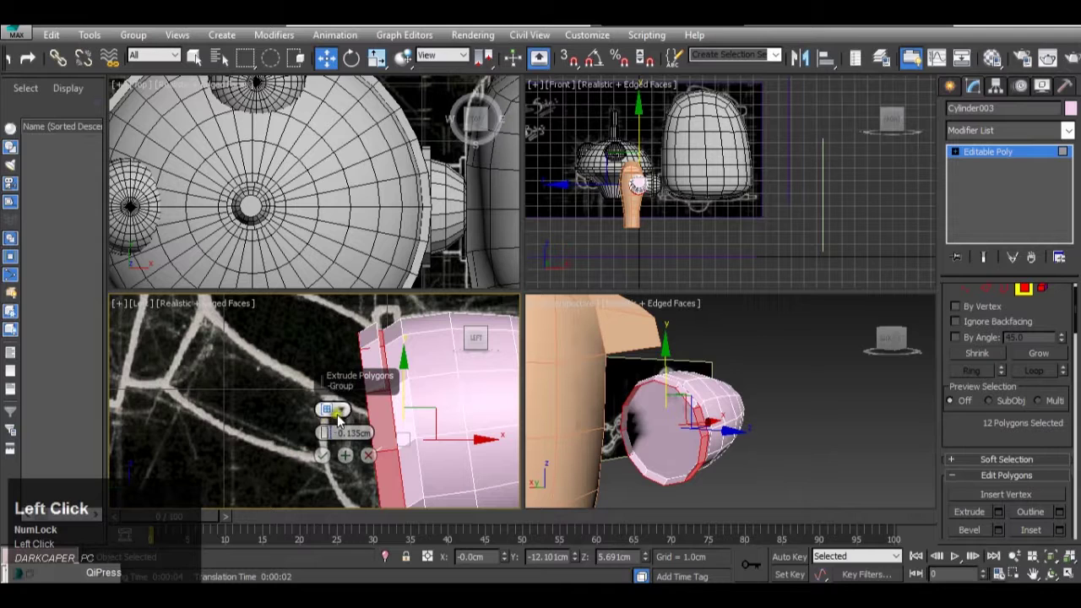
pyautogui.click(340, 412)
pyautogui.click(358, 439)
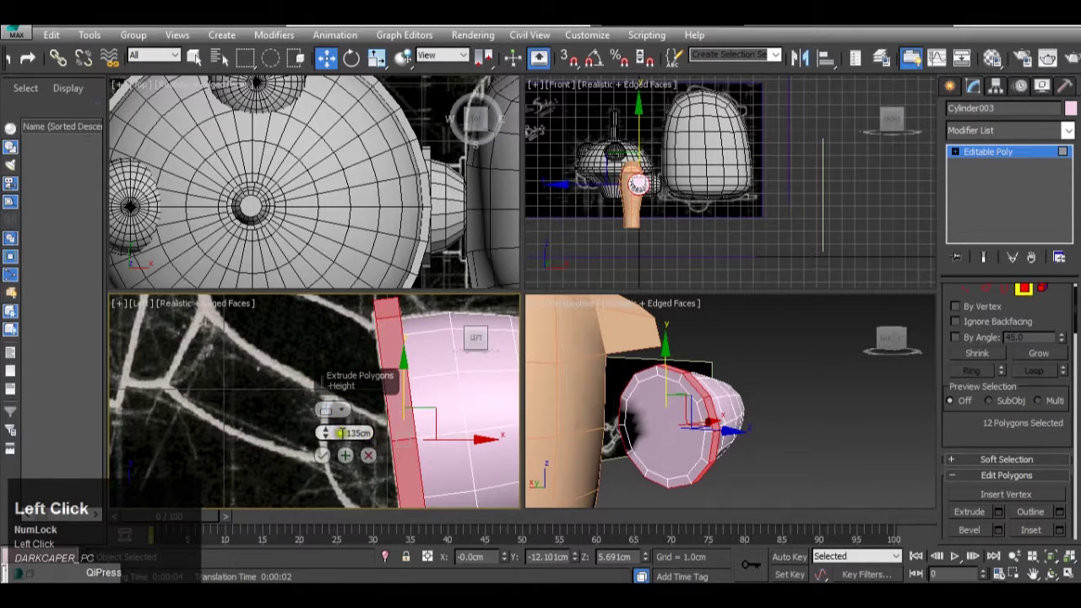
pyautogui.moveTo(327, 440); pyautogui.dragTo(318, 435)
pyautogui.scroll(-4, 402, 397)
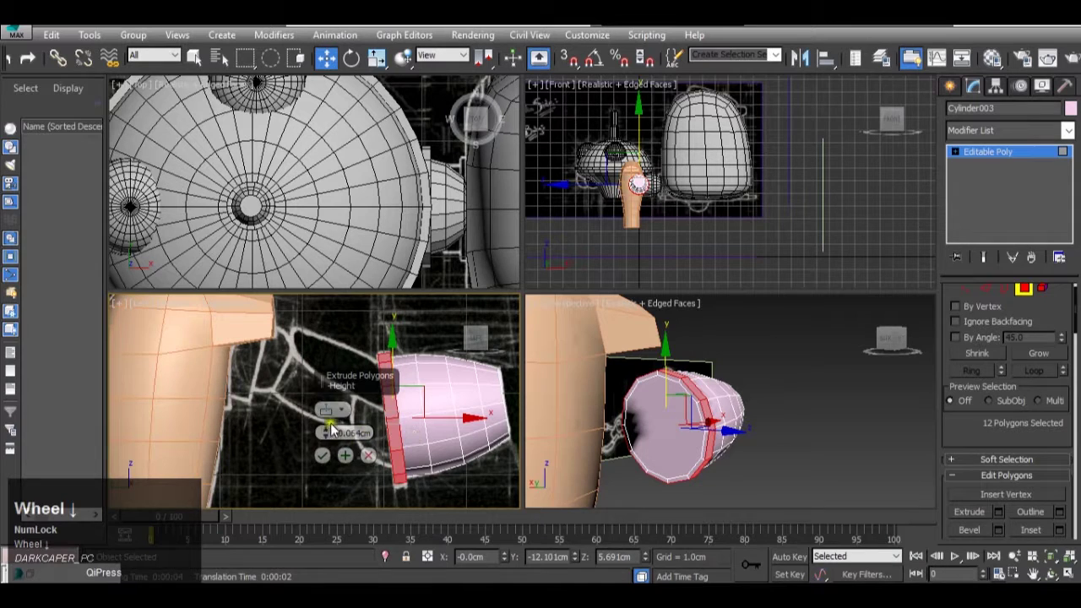
pyautogui.click(322, 455)
pyautogui.scroll(-2, 384, 418)
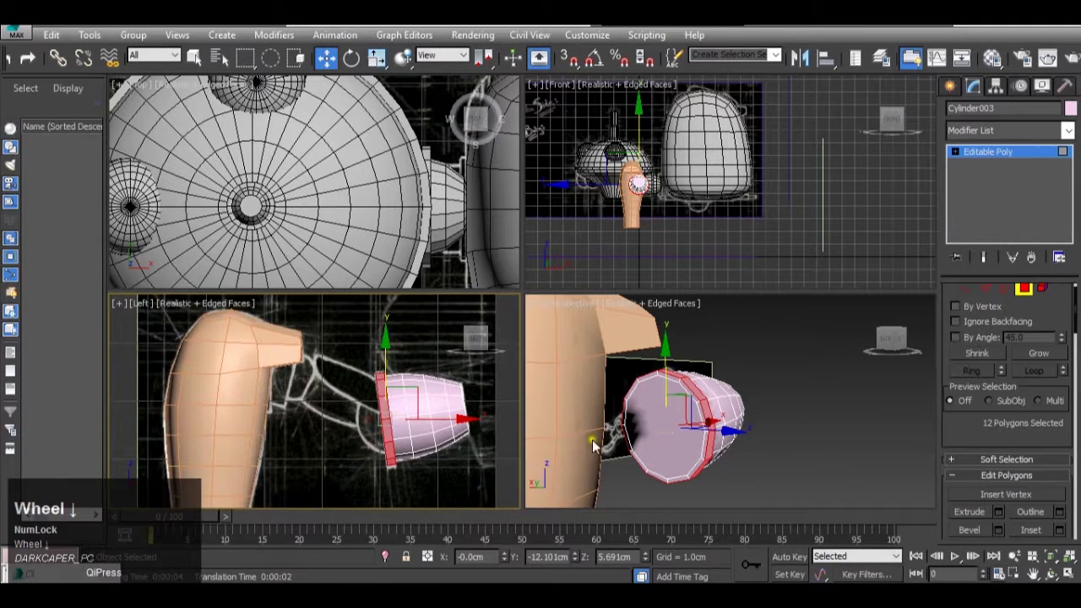
# Step: Leave polygon editing on the collared cylinder and check the whole part in the perspective view
pyautogui.click(1037, 156)
pyautogui.moveTo(832, 393); pyautogui.dragTo(674, 431, button='middle')
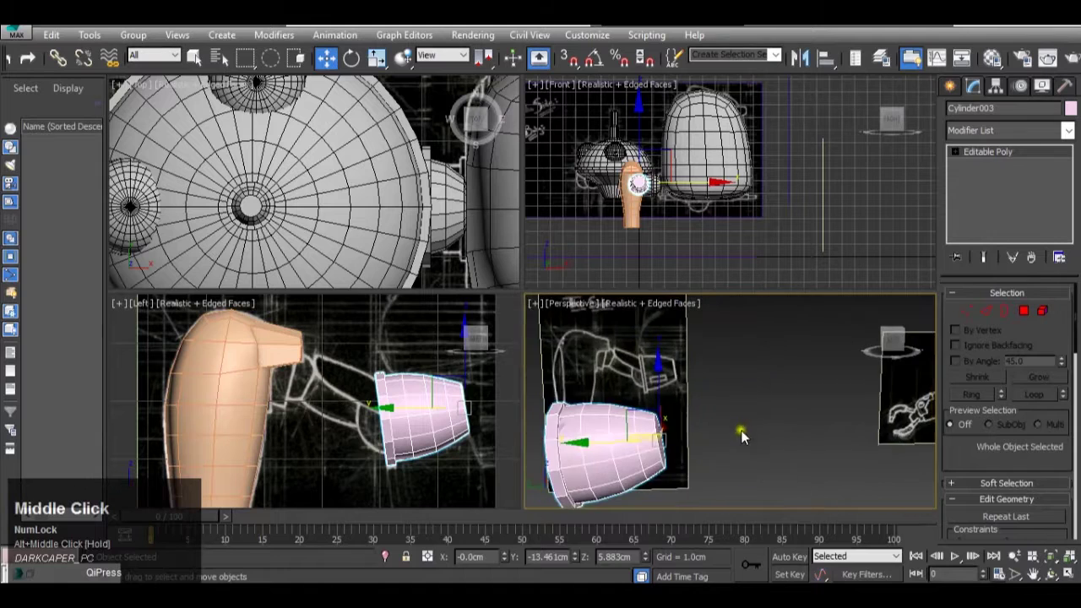
pyautogui.scroll(5, 674, 437)
pyautogui.scroll(2, 674, 437)
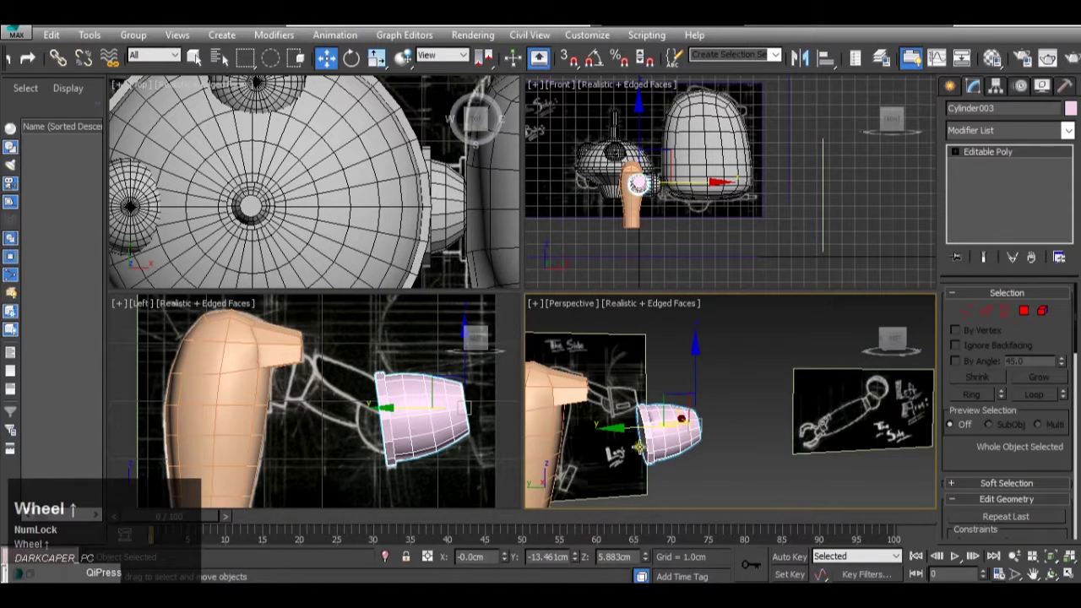
# Step: Examine the two Tachikoma reference pictures for the shape of the joint between leg and body
pyautogui.click(581, 591)
pyautogui.moveTo(583, 574)
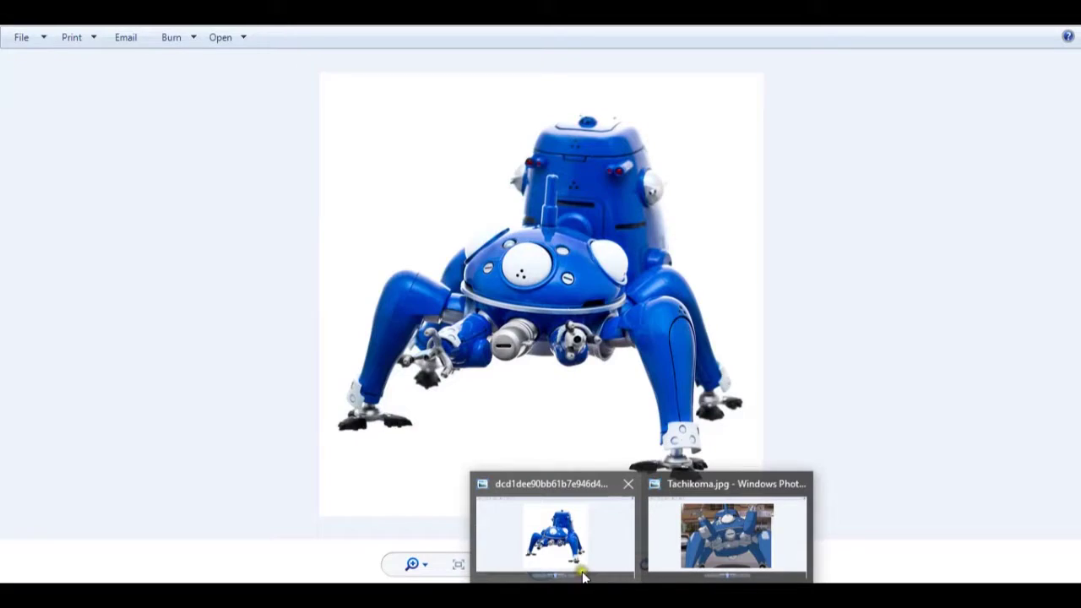
pyautogui.moveTo(709, 534)
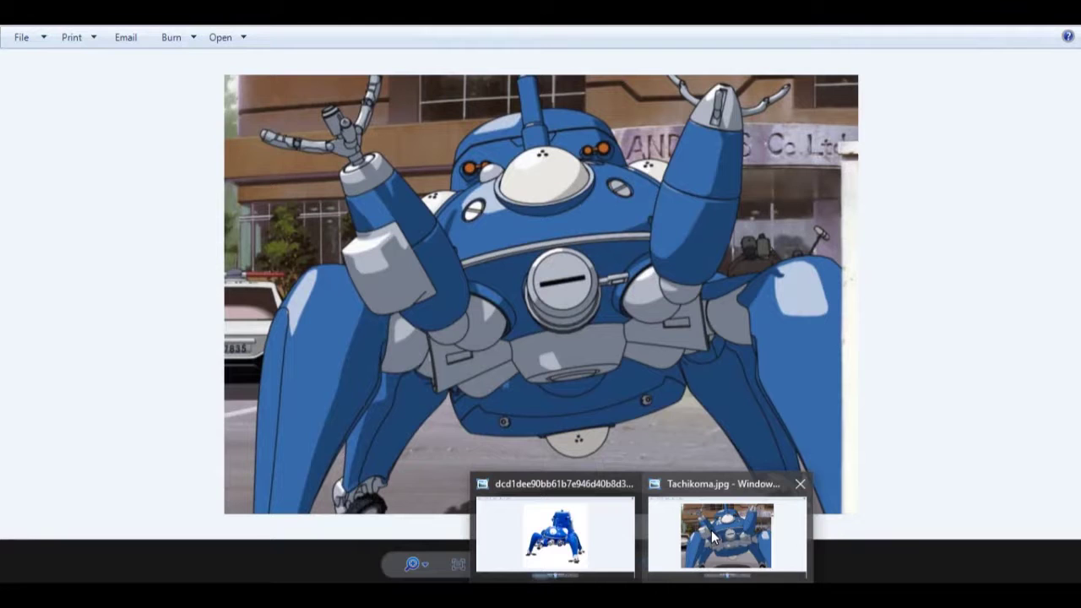
pyautogui.moveTo(628, 528)
pyautogui.click(708, 525)
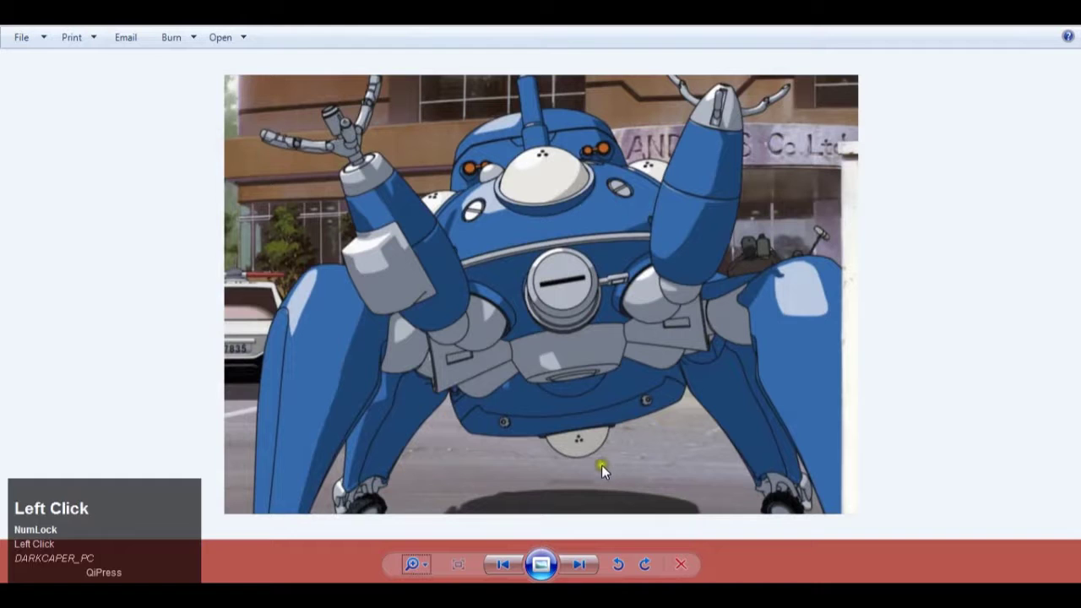
pyautogui.click(494, 568)
# Step: Create a 12-sided cylinder over the sketched link in the side view, about 0.4 cm in radius and 1.05 cm high
pyautogui.scroll(1, 332, 424)
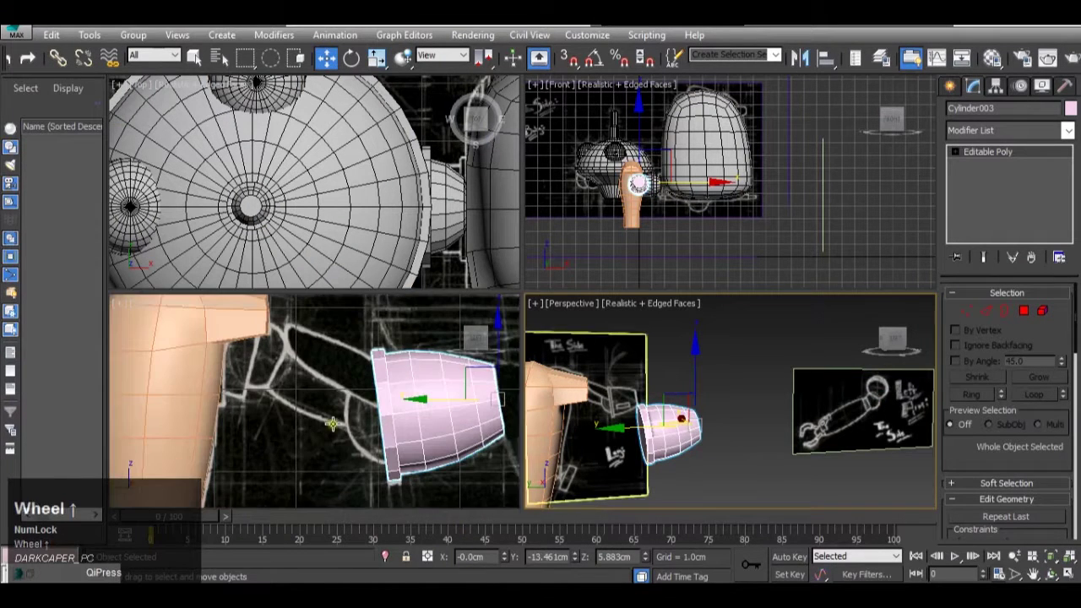
pyautogui.moveTo(332, 424); pyautogui.dragTo(334, 424, button='middle')
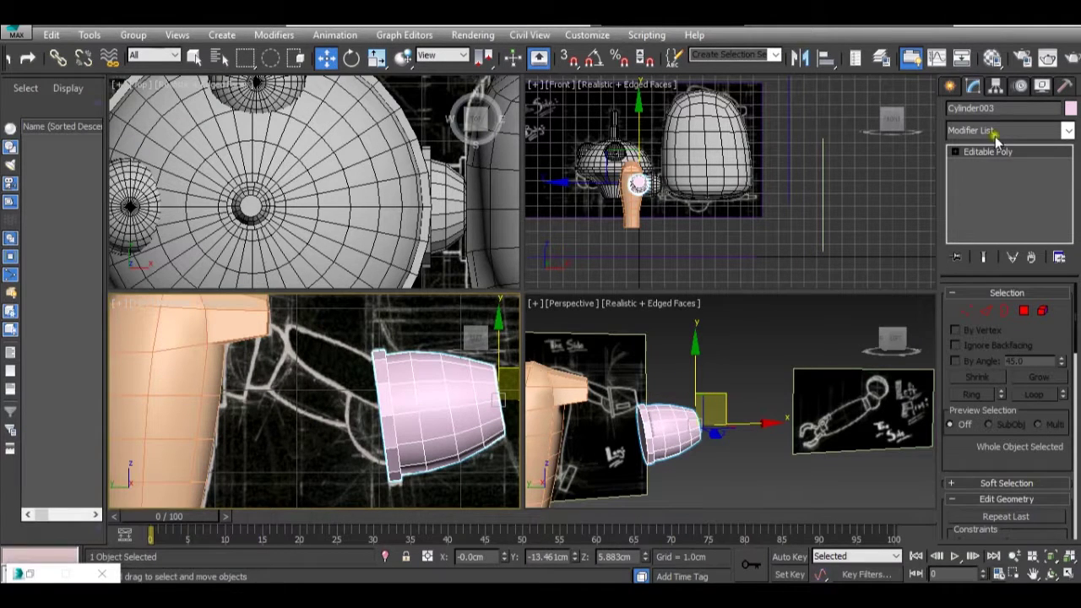
pyautogui.click(950, 86)
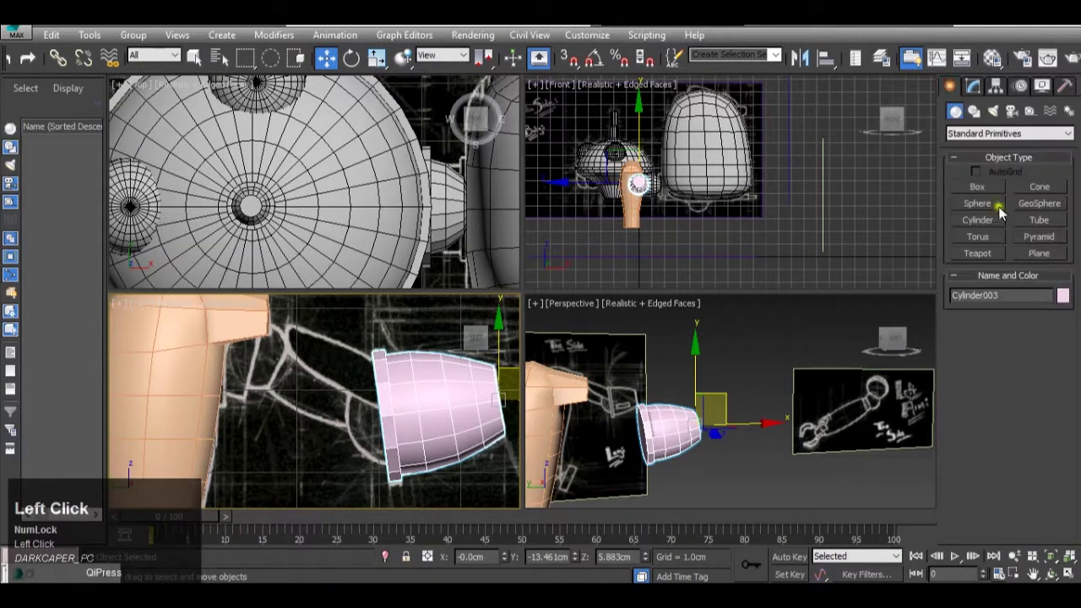
pyautogui.click(986, 218)
pyautogui.scroll(-2, 287, 387)
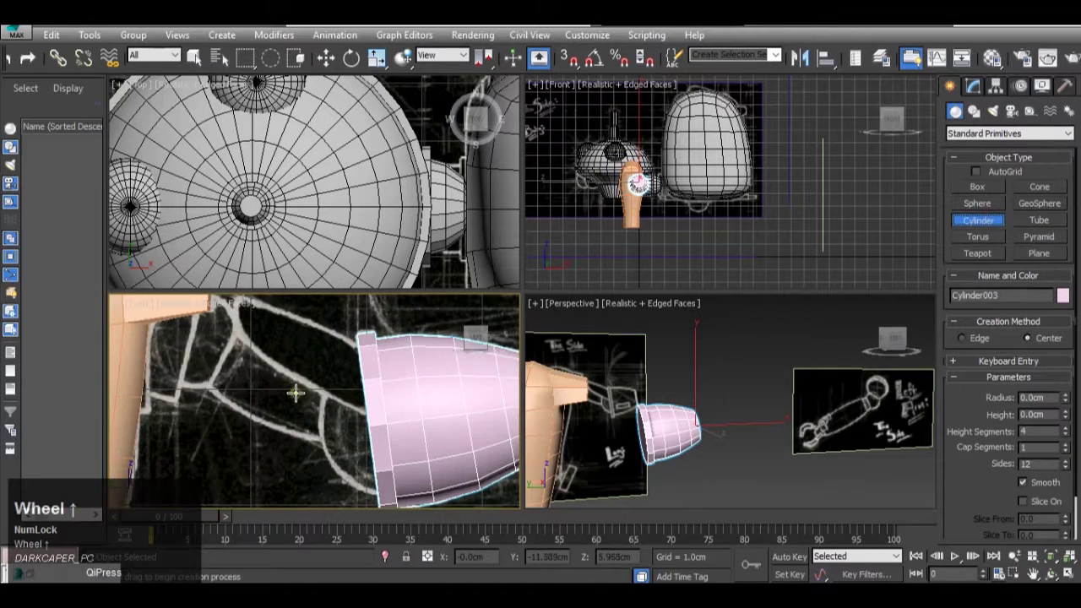
pyautogui.moveTo(275, 381); pyautogui.dragTo(282, 409)
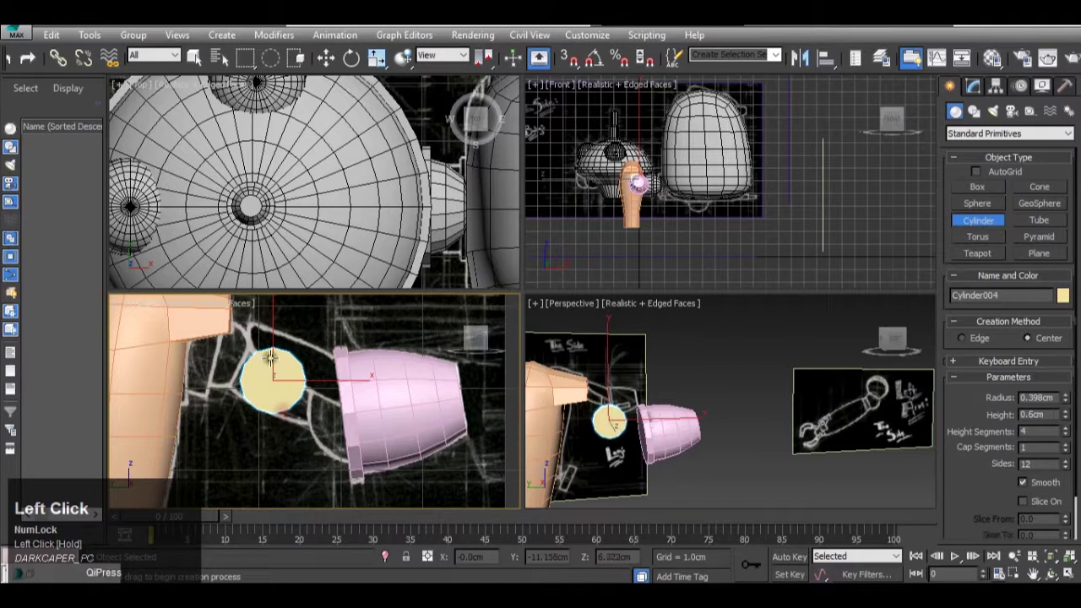
# Step: Rotate the new cylinder with angle snap to the link's slant and place it between the leg and the collared segment
pyautogui.press('e')
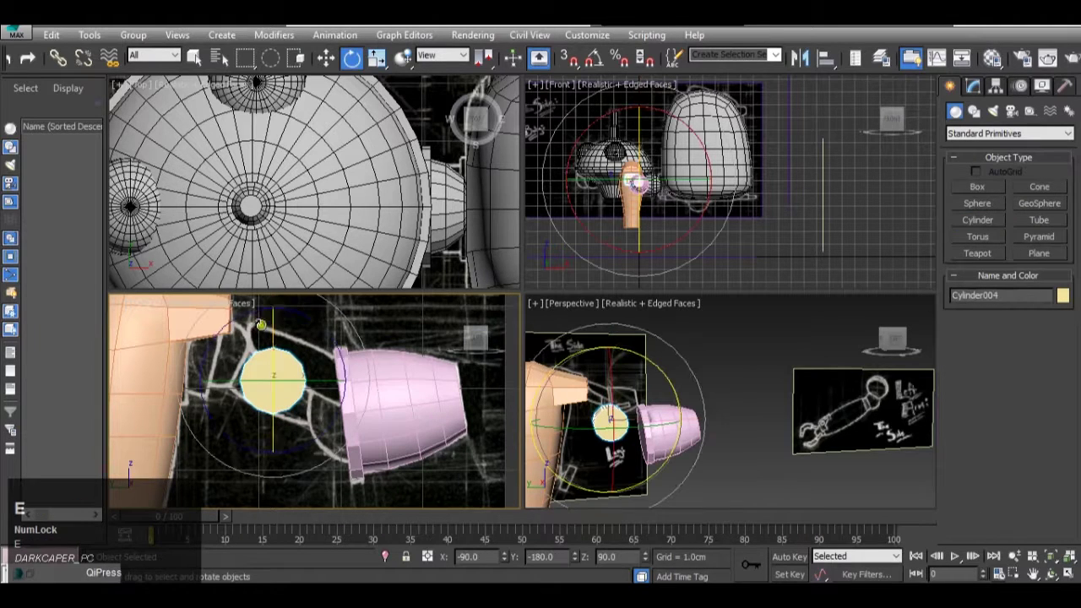
pyautogui.click(596, 59)
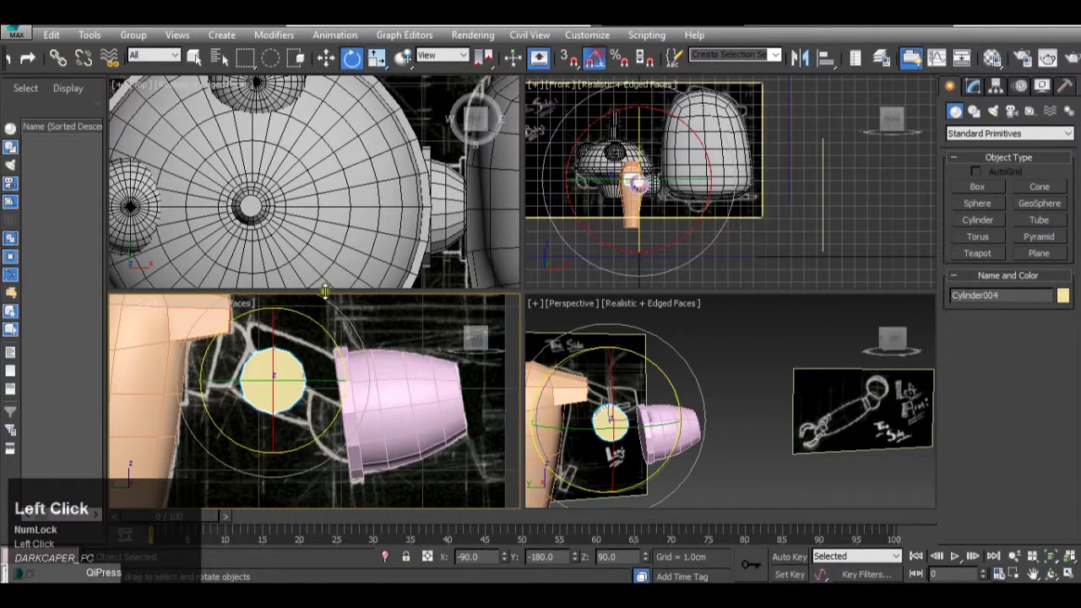
pyautogui.moveTo(344, 390); pyautogui.dragTo(355, 369)
pyautogui.press('w')
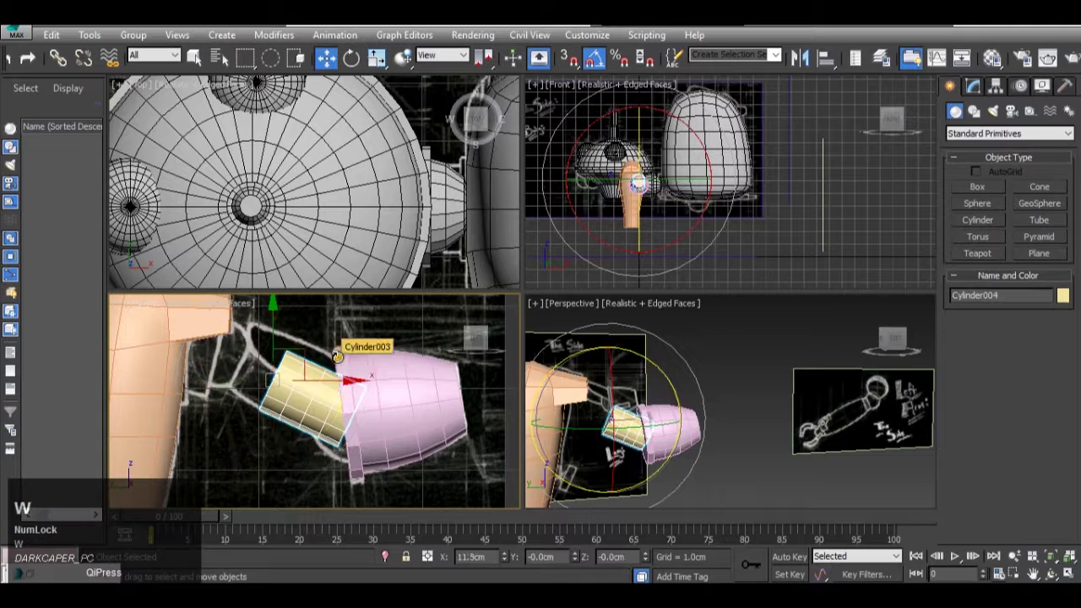
pyautogui.moveTo(312, 361); pyautogui.dragTo(272, 339)
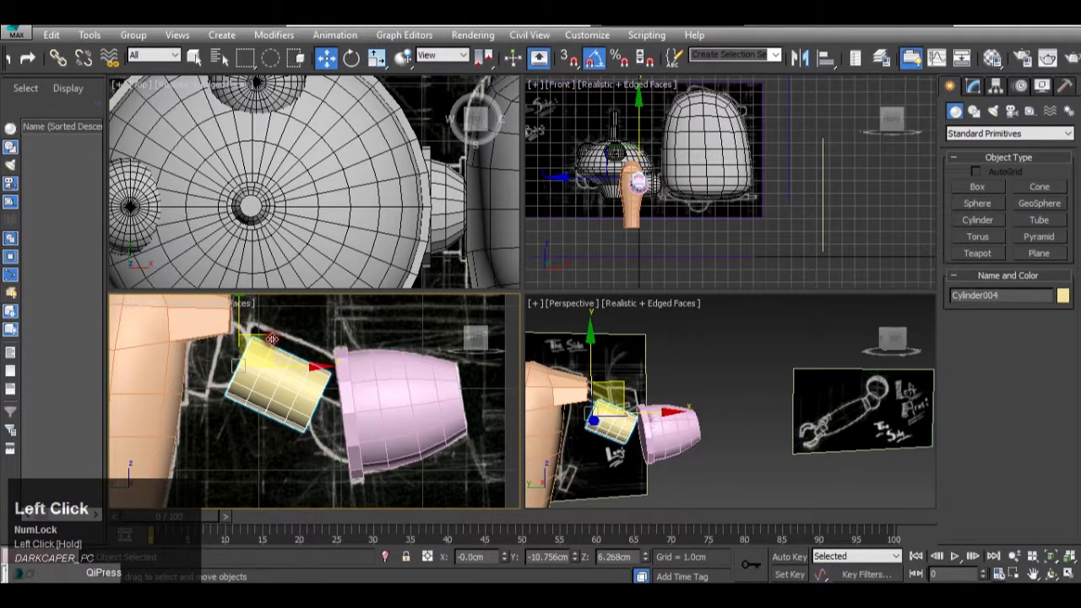
# Step: Reduce the slanted cylinder's height segments to 1
pyautogui.scroll(2, 278, 347)
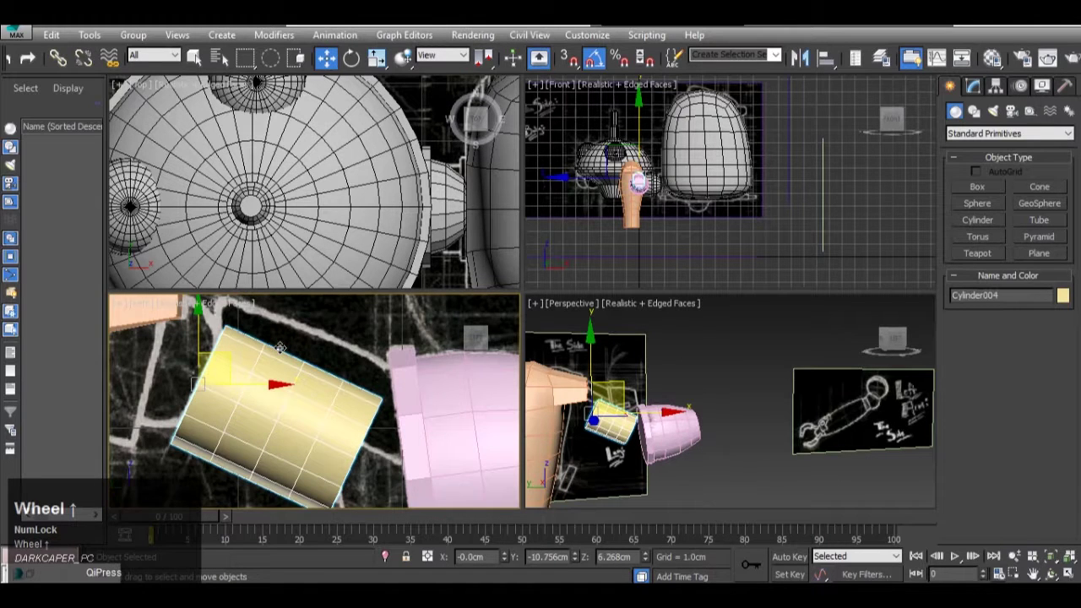
pyautogui.scroll(-2, 279, 347)
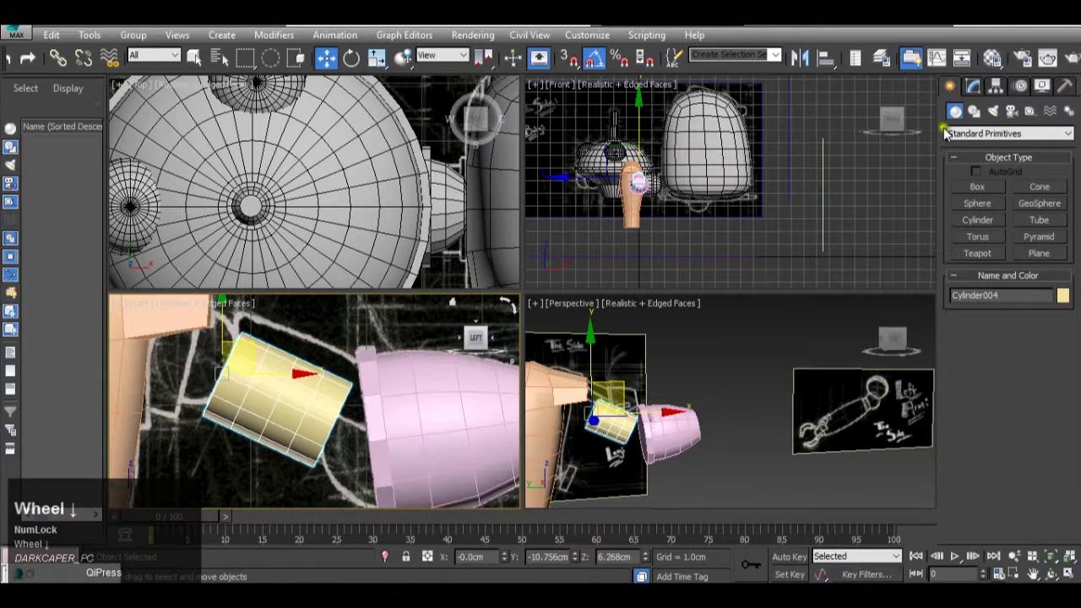
pyautogui.click(974, 88)
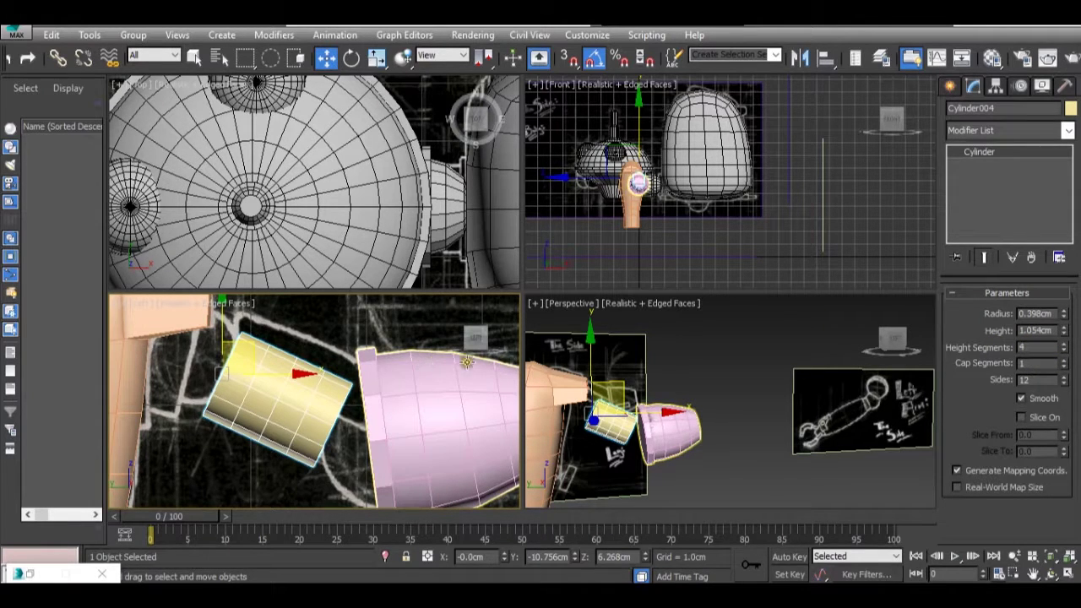
pyautogui.rightClick(1066, 349)
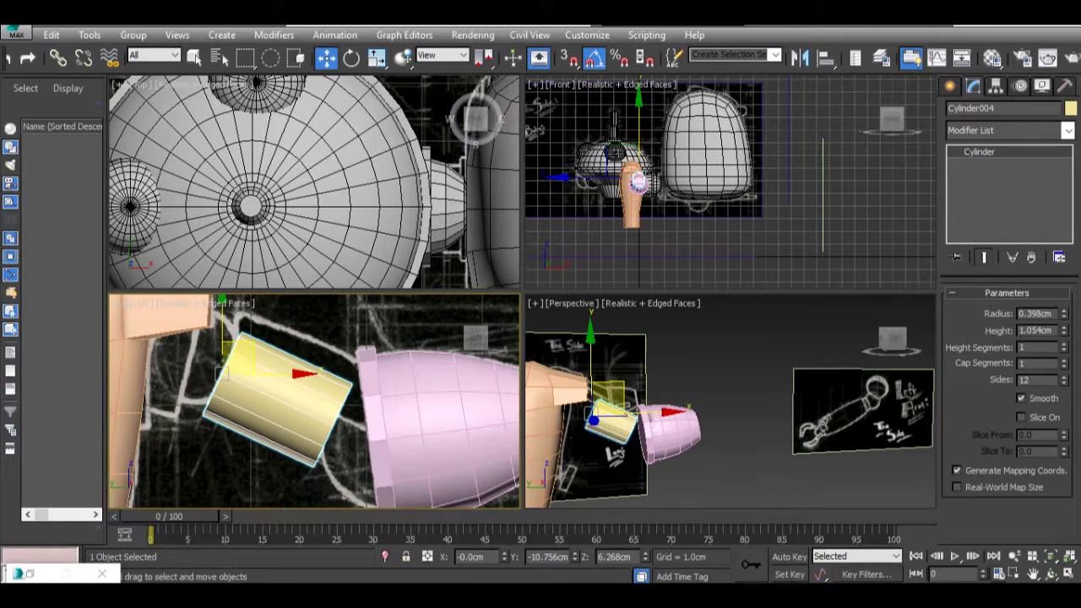
# Step: Compare the slanted link with the two Tachikoma reference pictures, and clear the selection
pyautogui.click(642, 583)
pyautogui.moveTo(568, 527)
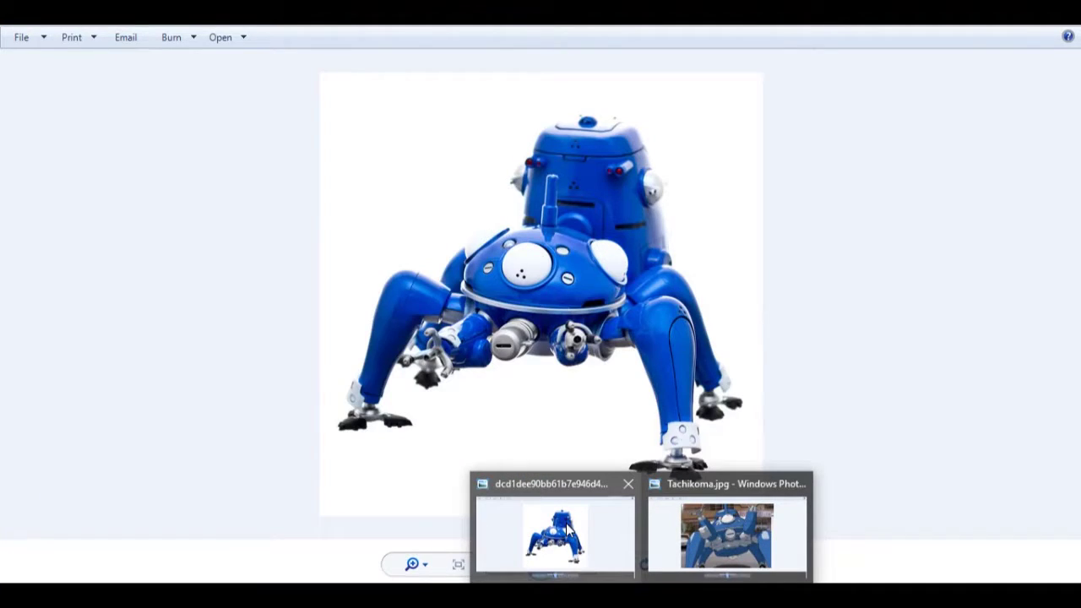
pyautogui.moveTo(732, 530)
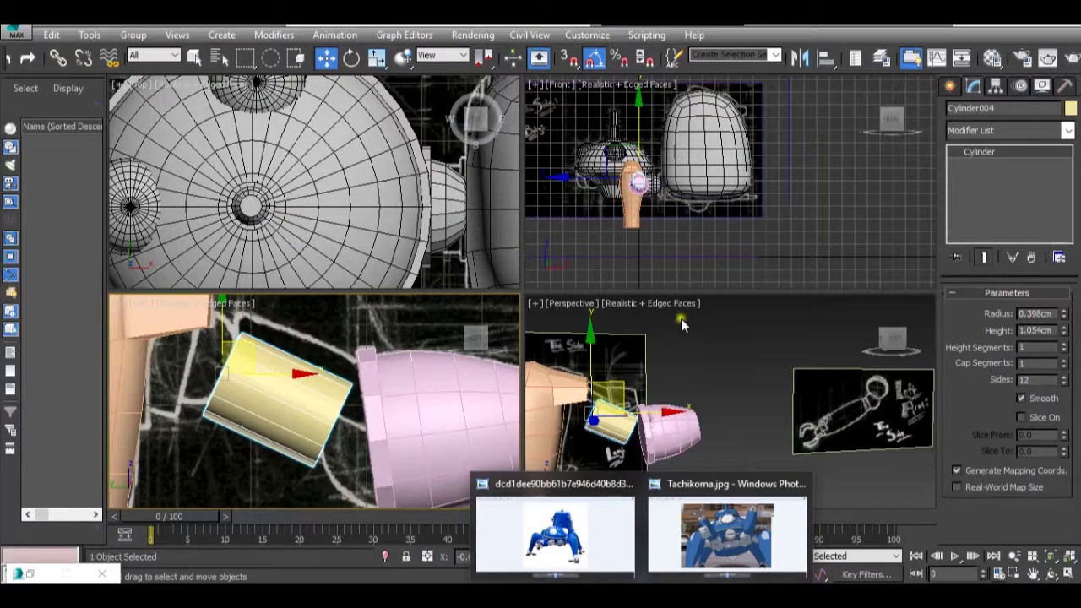
pyautogui.click(681, 318)
pyautogui.scroll(2, 276, 381)
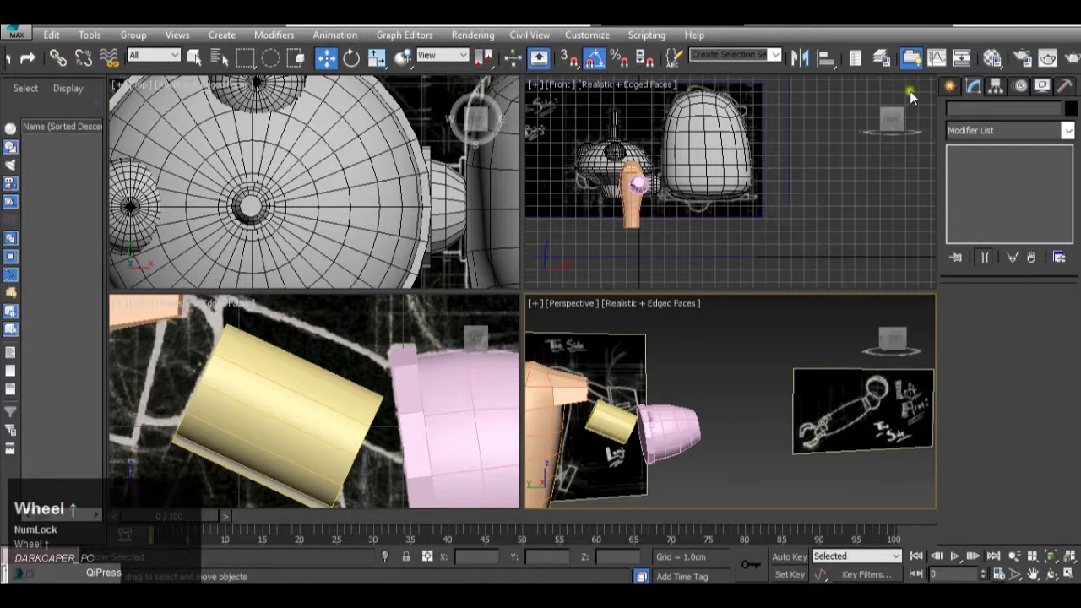
pyautogui.click(945, 83)
pyautogui.click(974, 185)
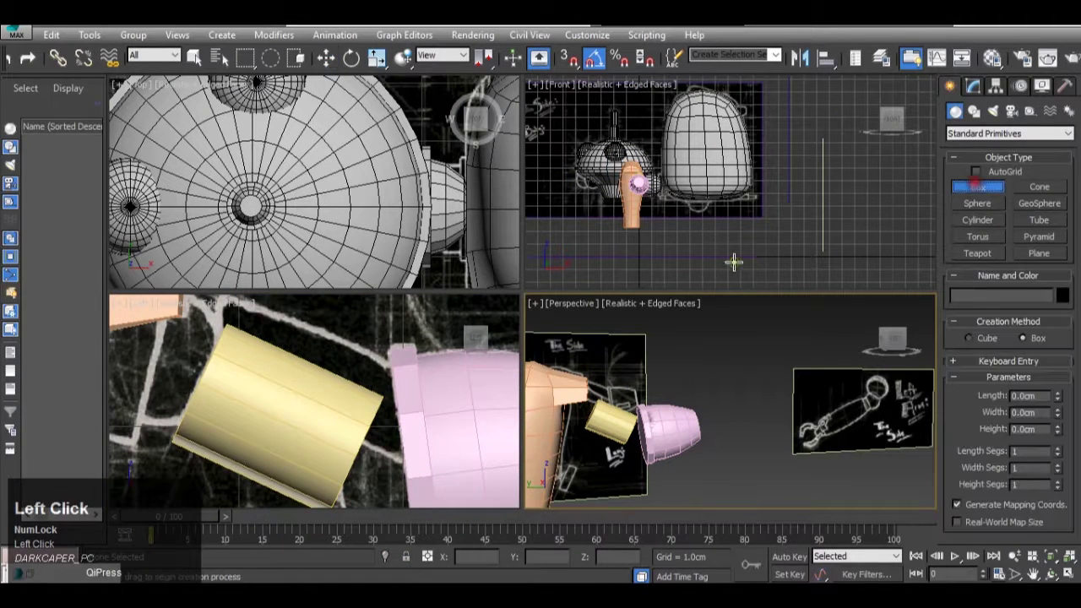
pyautogui.scroll(-4, 342, 365)
pyautogui.scroll(-3, 343, 369)
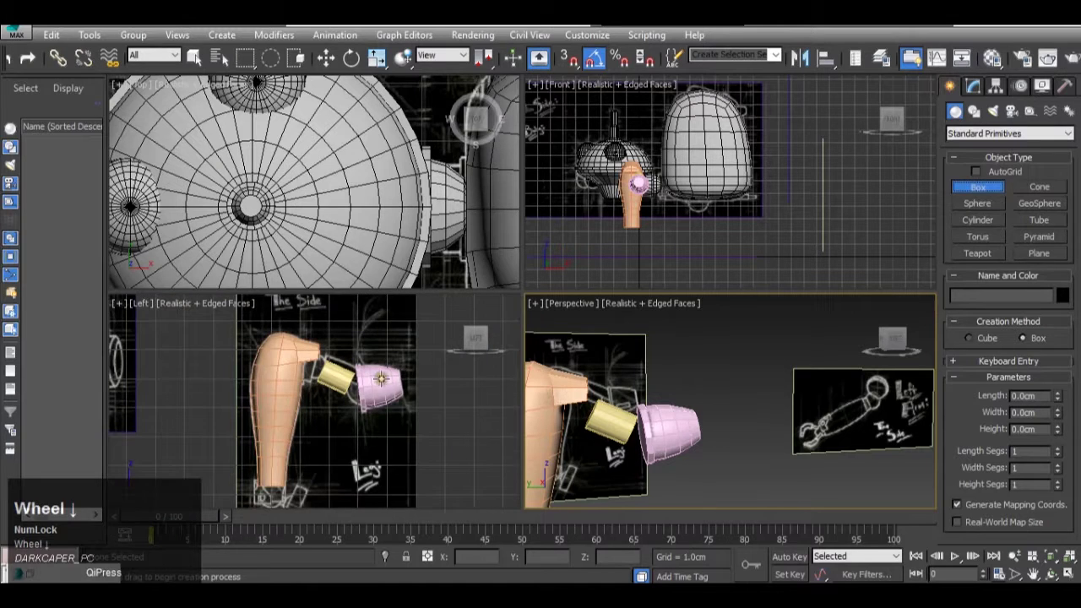
pyautogui.keyDown('alt'); pyautogui.moveTo(620, 438); pyautogui.dragTo(630, 473, button='middle'); pyautogui.keyUp('alt')
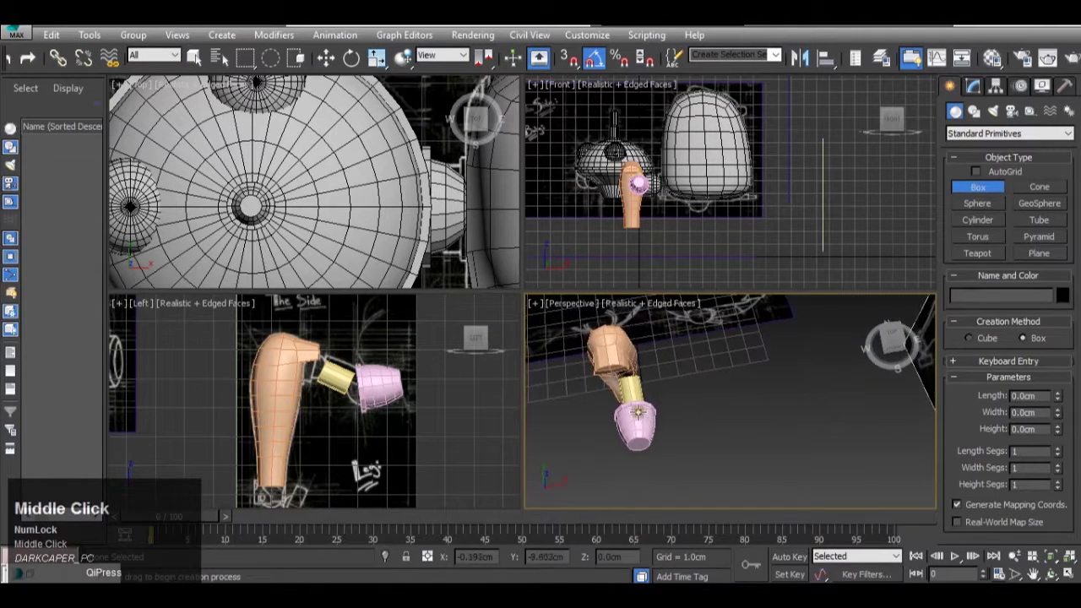
pyautogui.scroll(2, 640, 397)
pyautogui.click(974, 86)
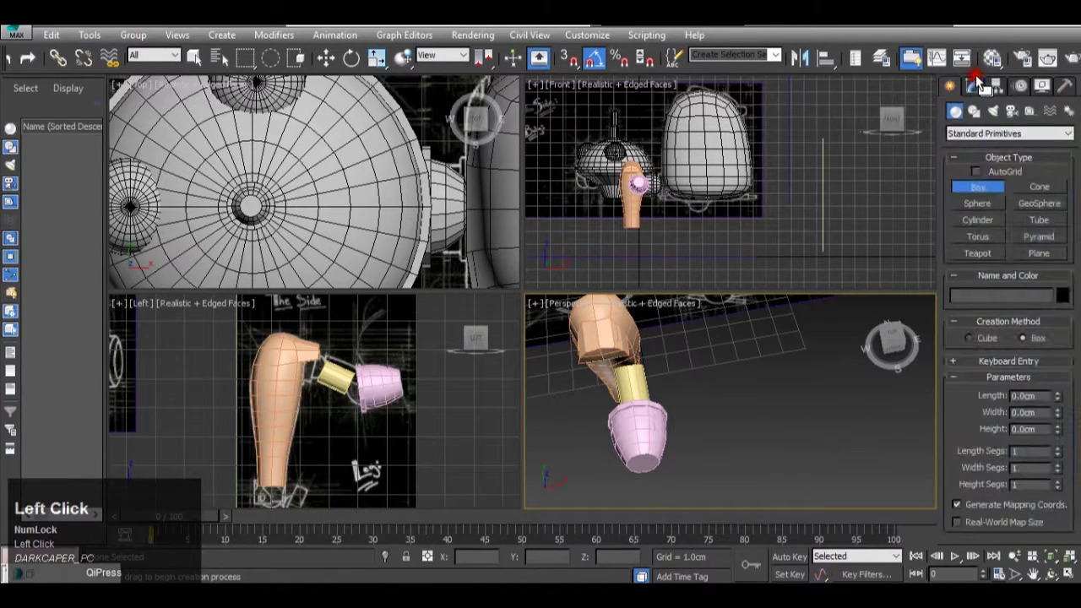
# Step: Select the slanted cylinder and the collared segment and move them together sideways into line with the leg
pyautogui.click(633, 393)
pyautogui.keyDown('ctrl'); pyautogui.click(649, 417); pyautogui.keyUp('ctrl')
pyautogui.moveTo(671, 408); pyautogui.dragTo(658, 418)
pyautogui.keyDown('alt'); pyautogui.moveTo(657, 418); pyautogui.dragTo(764, 371, button='middle'); pyautogui.keyUp('alt')
pyautogui.scroll(-3, 760, 417)
pyautogui.keyDown('alt'); pyautogui.moveTo(761, 413); pyautogui.dragTo(552, 404, button='middle'); pyautogui.keyUp('alt')
# Step: Create a box above the slanted cylinder in the side view, about 0.51 cm long, 1.42 cm wide and 0.79 cm high
pyautogui.scroll(5, 338, 397)
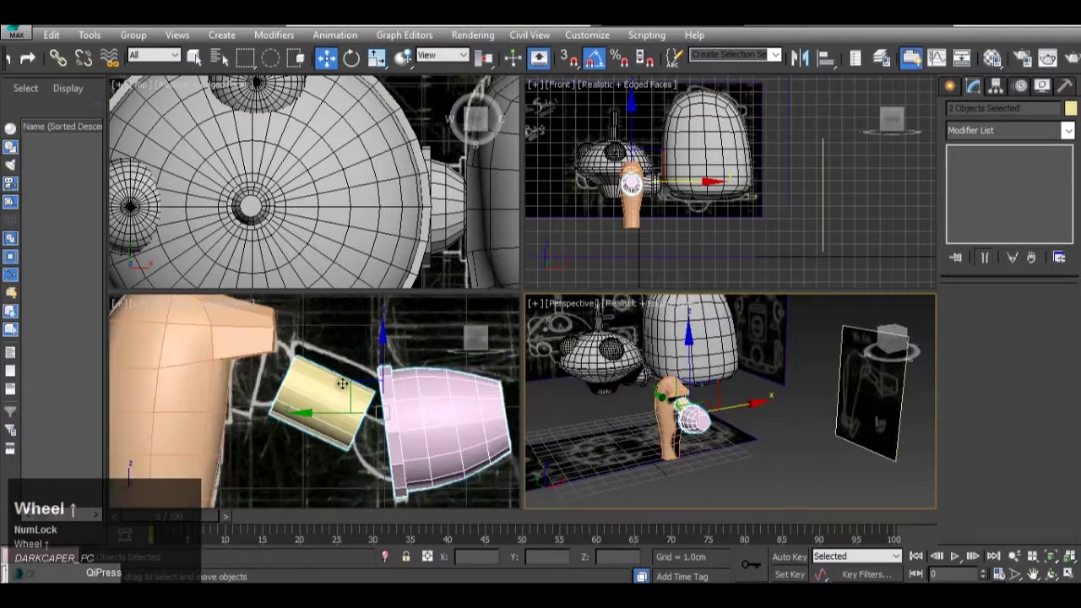
pyautogui.click(949, 86)
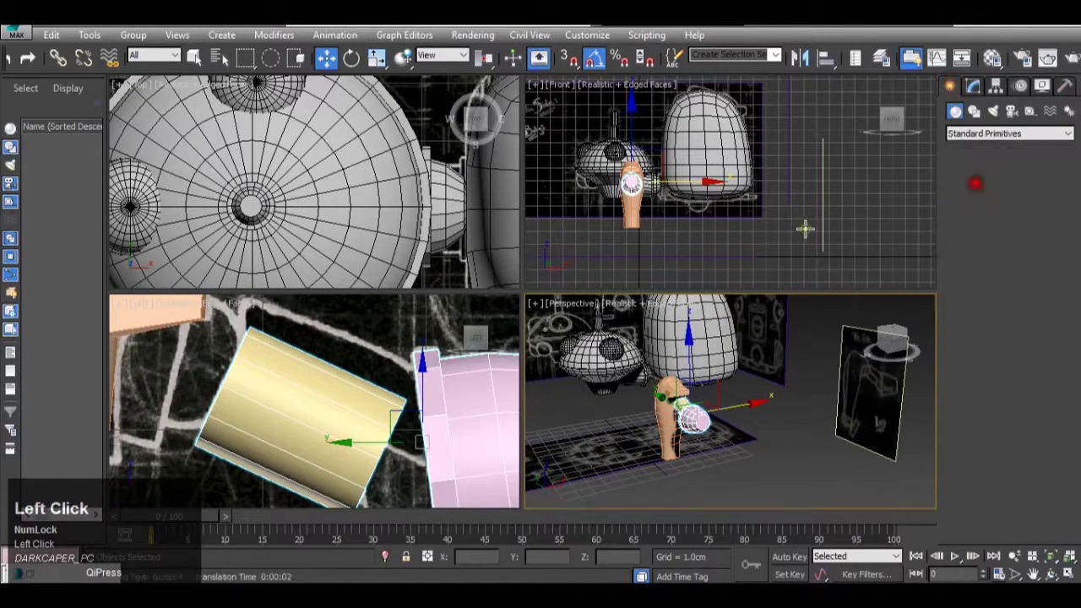
pyautogui.click(978, 187)
pyautogui.scroll(-2, 324, 399)
pyautogui.moveTo(256, 337); pyautogui.dragTo(422, 397)
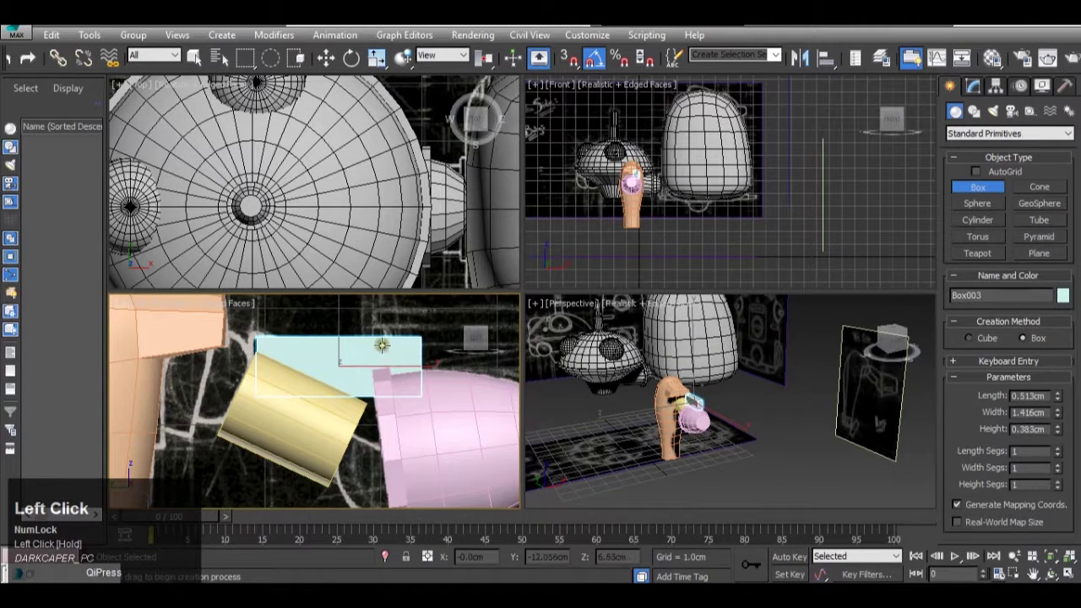
pyautogui.scroll(1, 341, 343)
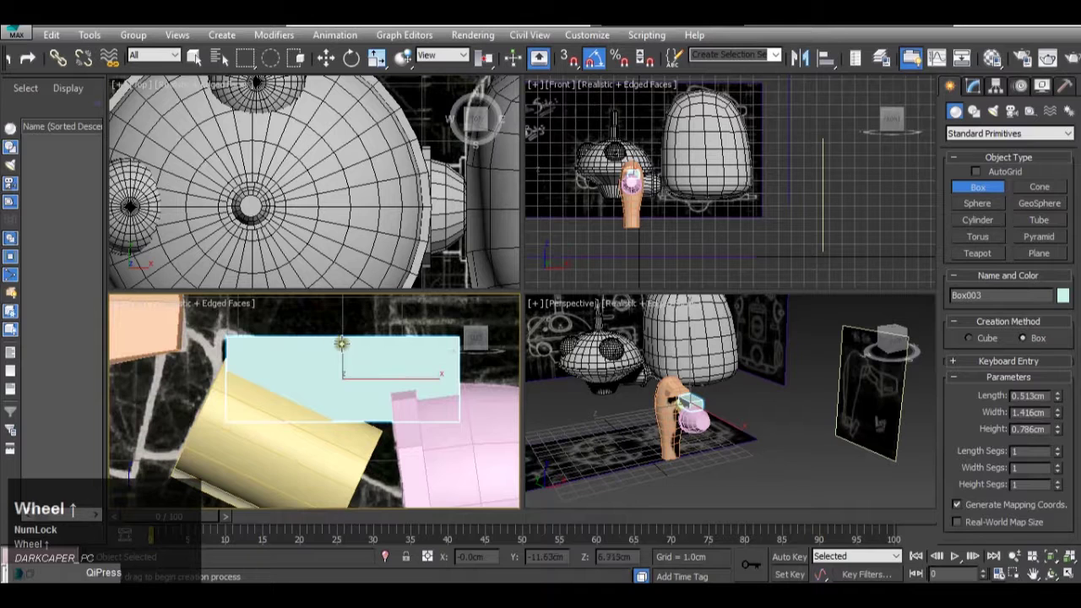
# Step: Rotate the box to the slant of the sketched link and move it over the sketch, centring it sideways at X -0.152 cm
pyautogui.press('e')
pyautogui.moveTo(394, 326); pyautogui.dragTo(333, 384)
pyautogui.press('w')
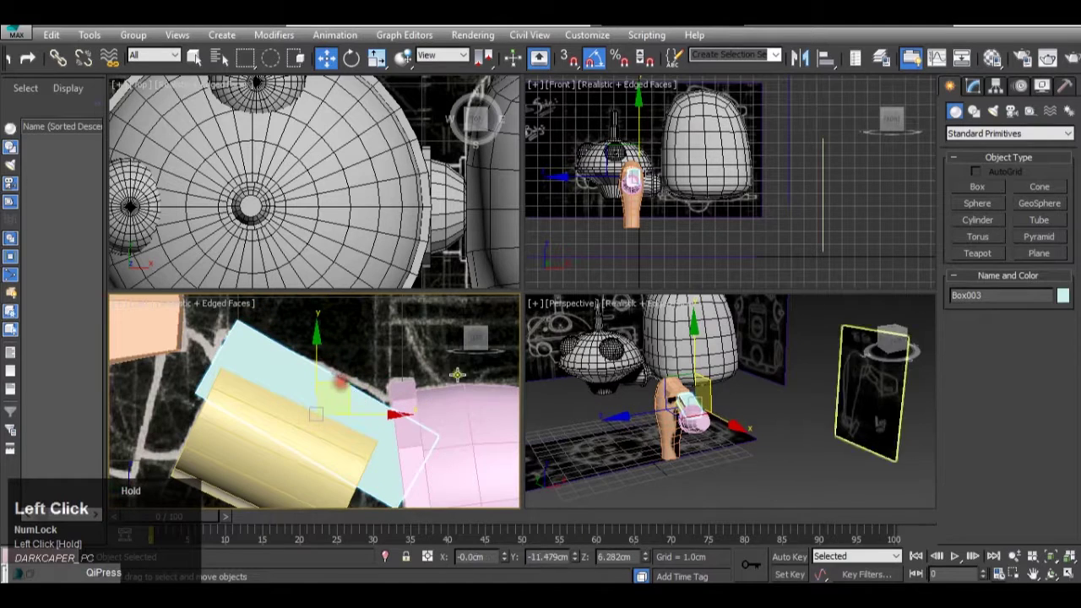
pyautogui.scroll(2, 691, 399)
pyautogui.moveTo(691, 400); pyautogui.dragTo(718, 397, button='middle')
pyautogui.scroll(4, 718, 397)
pyautogui.moveTo(747, 381); pyautogui.dragTo(746, 385)
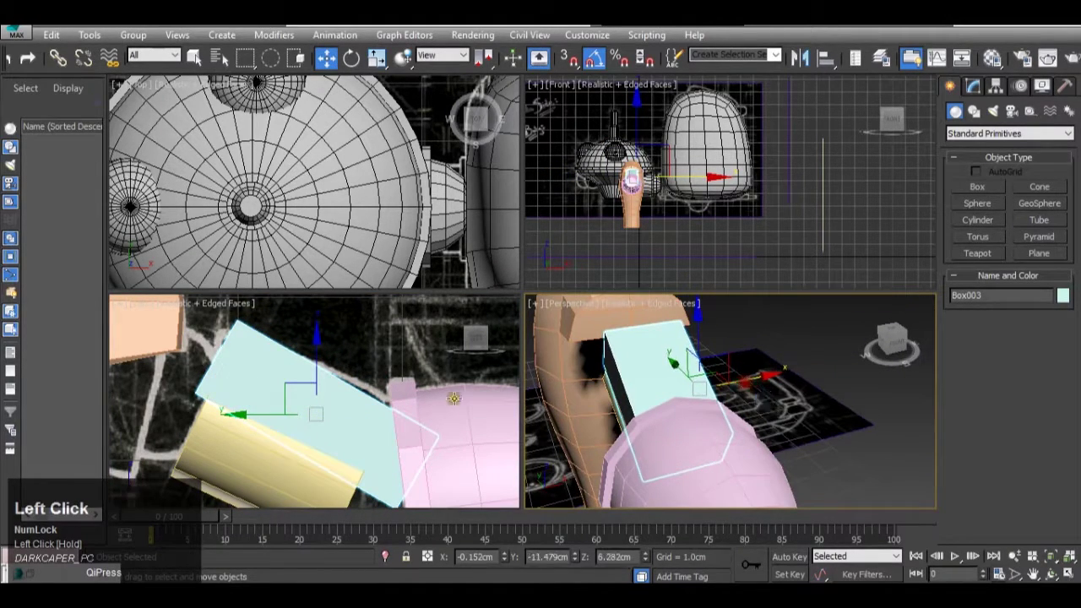
pyautogui.scroll(-2, 378, 353)
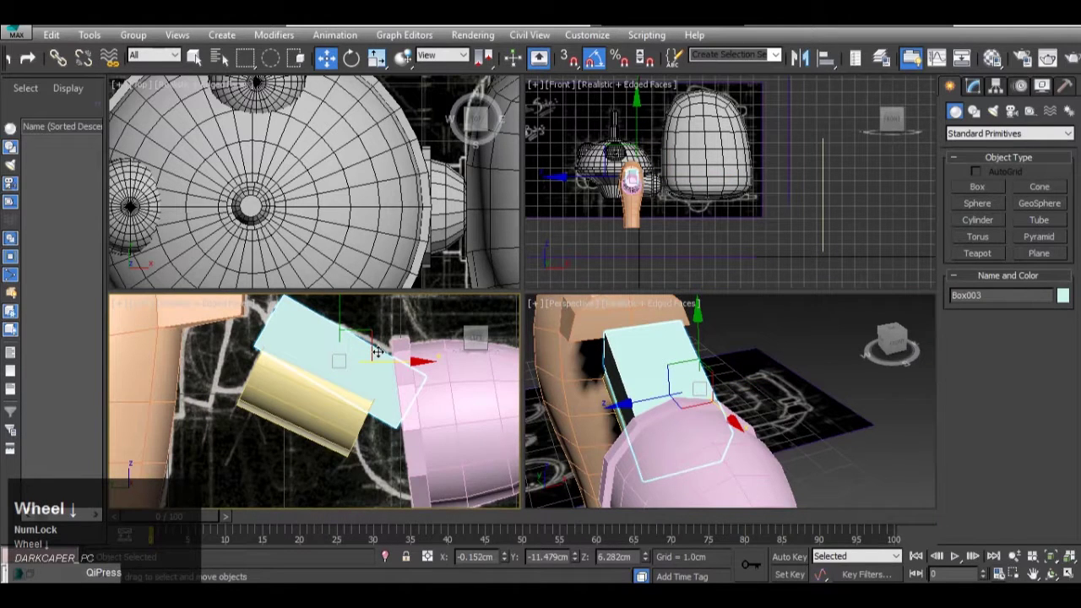
pyautogui.scroll(-3, 378, 352)
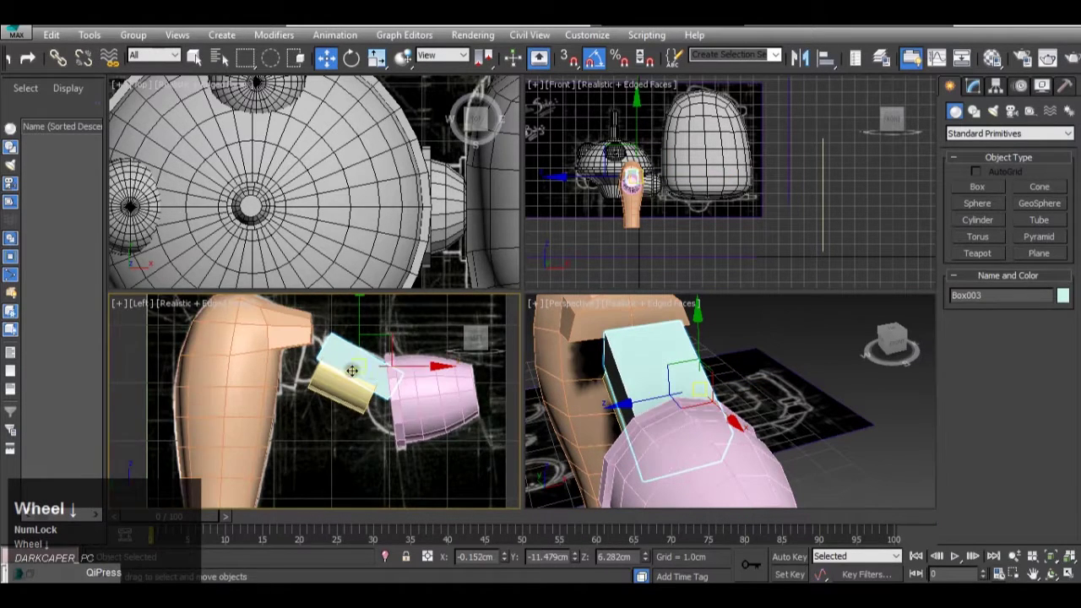
pyautogui.scroll(3, 355, 369)
pyautogui.scroll(-2, 338, 376)
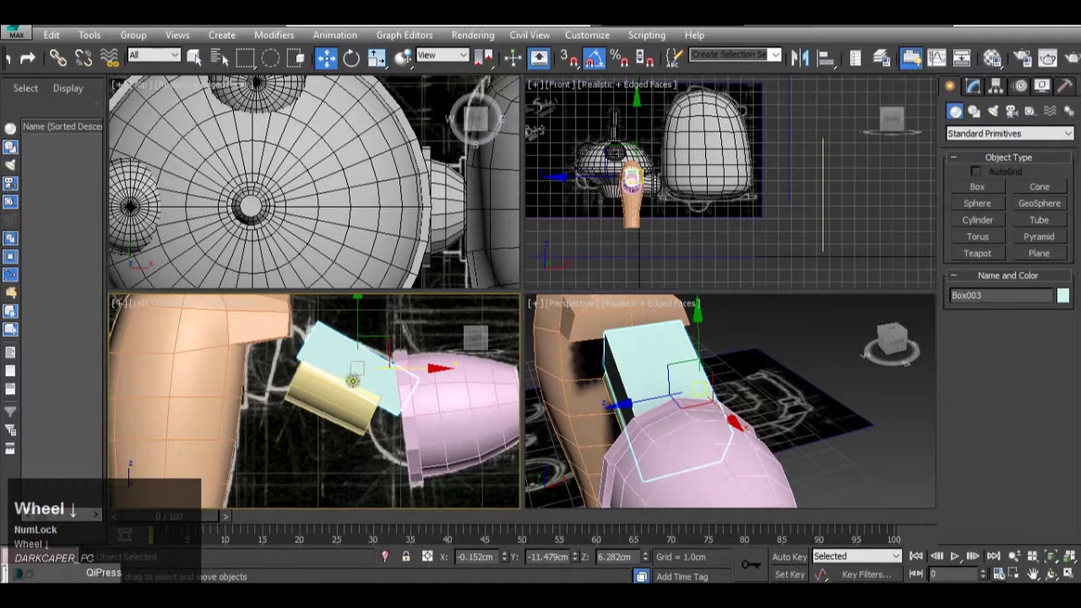
pyautogui.scroll(2, 435, 403)
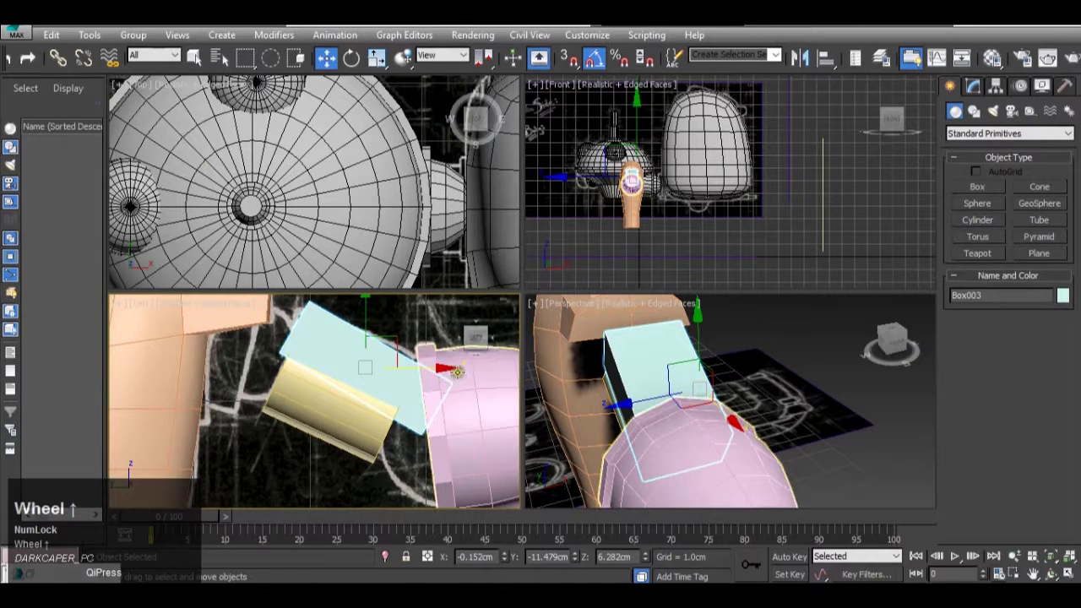
# Step: Convert the slanted box to an editable poly
pyautogui.click(973, 87)
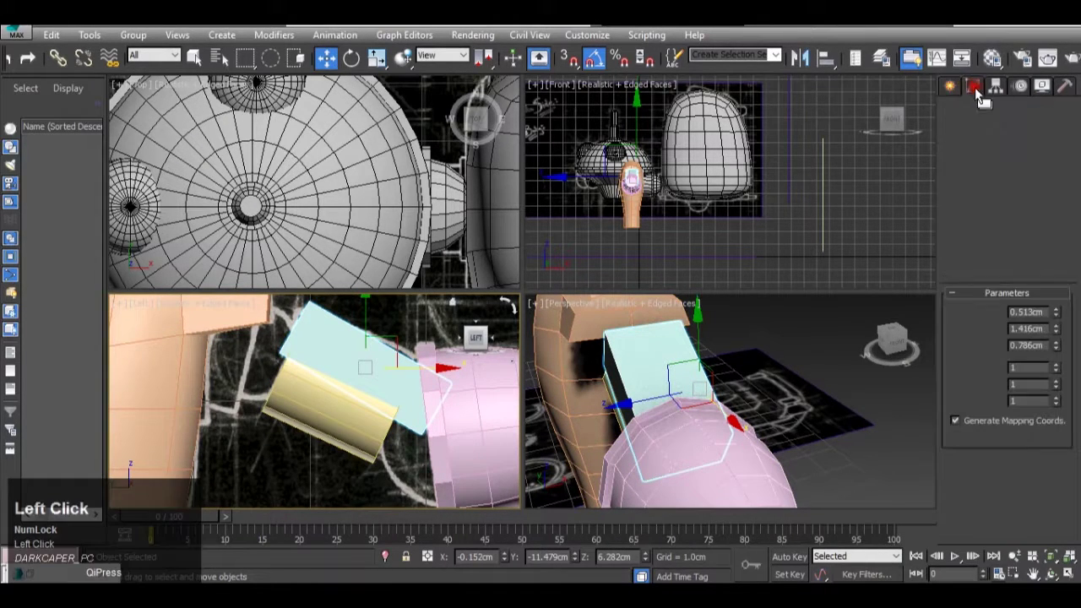
pyautogui.rightClick(374, 373)
pyautogui.moveTo(478, 504)
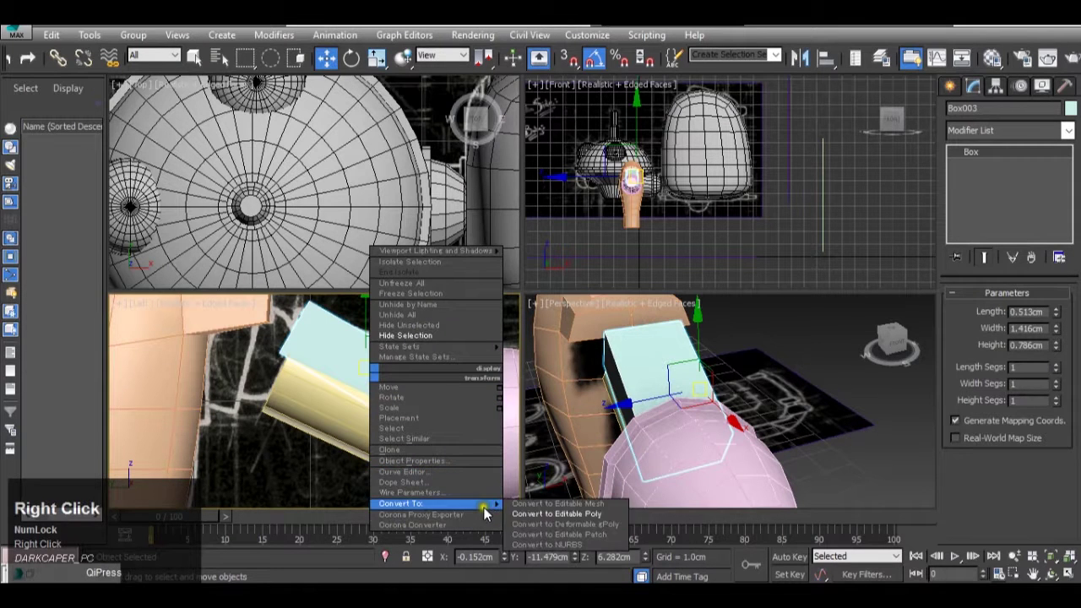
pyautogui.click(554, 512)
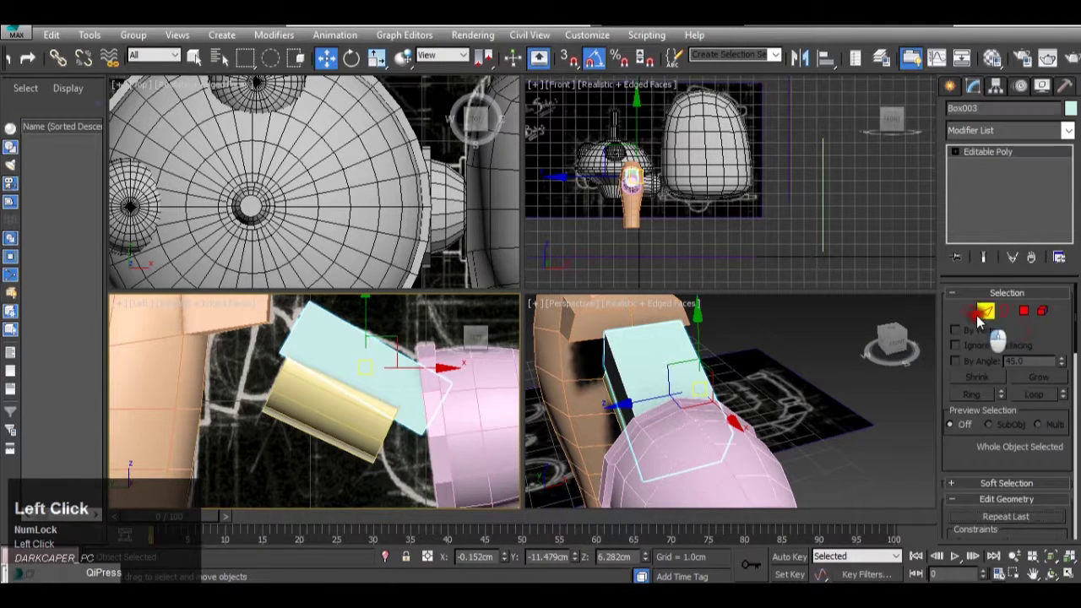
# Step: Move the box's lower end vertices and its upper corner vertices toward the sketched link outline in the side view
pyautogui.click(969, 314)
pyautogui.moveTo(391, 354); pyautogui.dragTo(497, 412)
pyautogui.moveTo(476, 359); pyautogui.dragTo(378, 385)
pyautogui.moveTo(377, 384); pyautogui.dragTo(372, 397, button='middle')
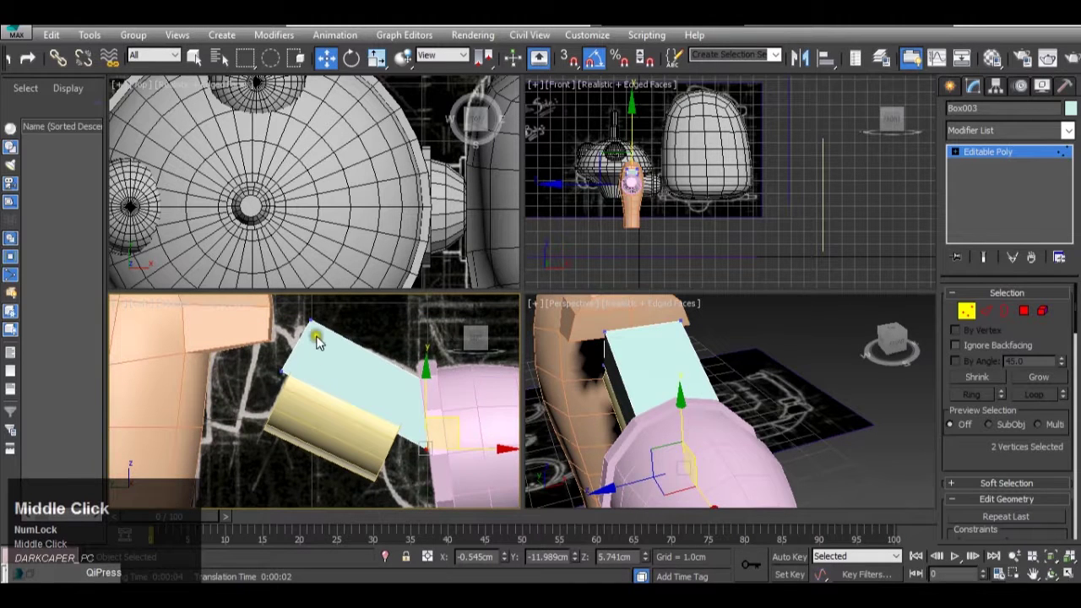
pyautogui.click(311, 322)
pyautogui.moveTo(347, 312); pyautogui.dragTo(342, 316)
pyautogui.scroll(-4, 312, 353)
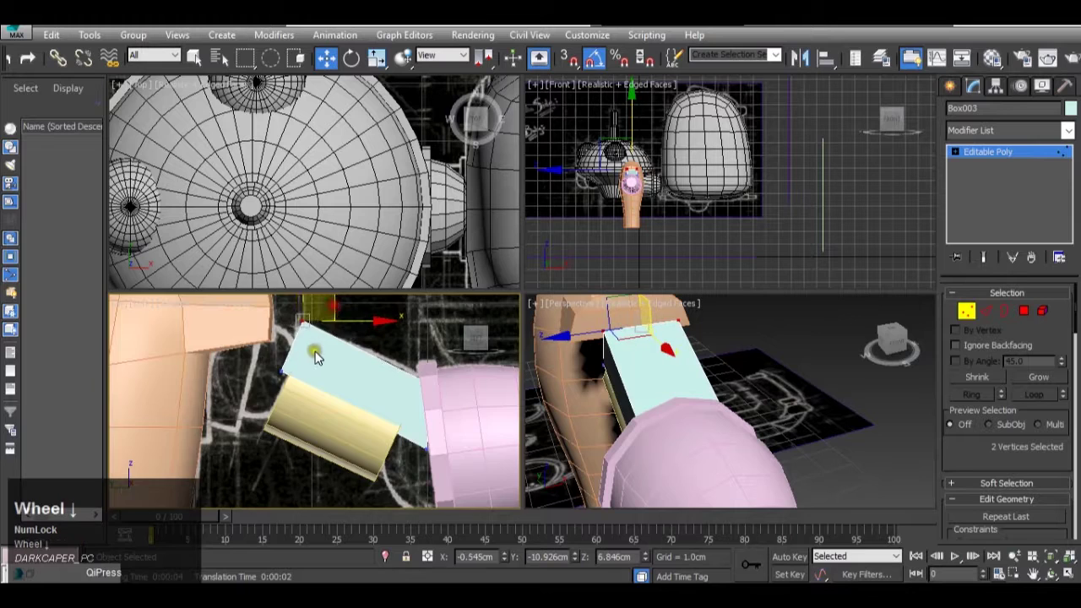
pyautogui.scroll(-5, 569, 404)
pyautogui.scroll(4, 355, 388)
pyautogui.scroll(-1, 354, 389)
# Step: Leave vertex editing and hide the collared segment, the slanted cylinder and the leg
pyautogui.click(1018, 151)
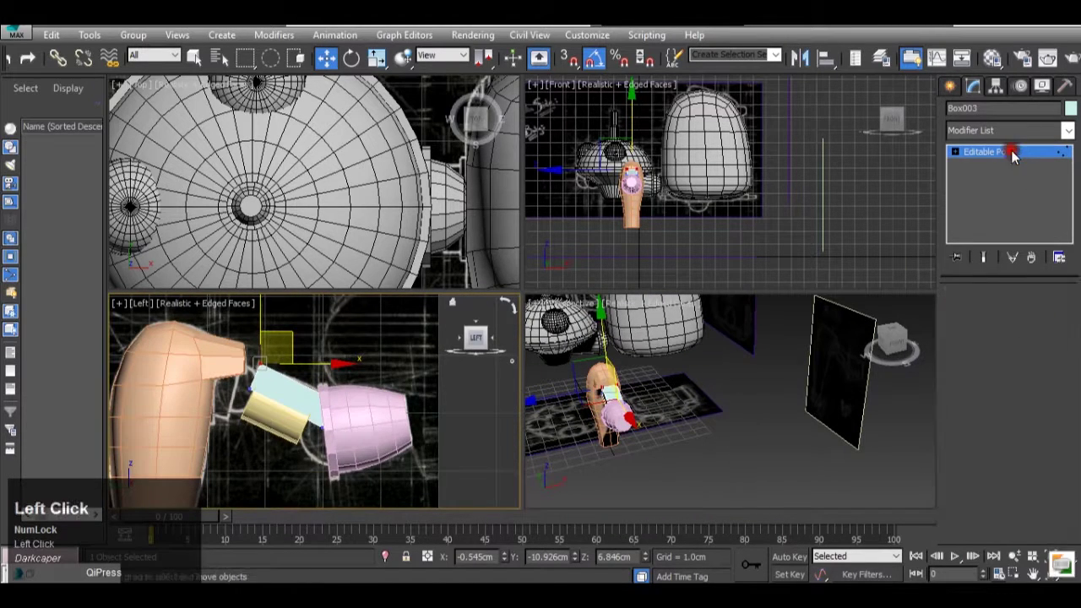
pyautogui.click(398, 409)
pyautogui.keyDown('ctrl'); pyautogui.click(302, 422); pyautogui.keyUp('ctrl')
pyautogui.keyDown('ctrl'); pyautogui.click(302, 422); pyautogui.keyUp('ctrl')
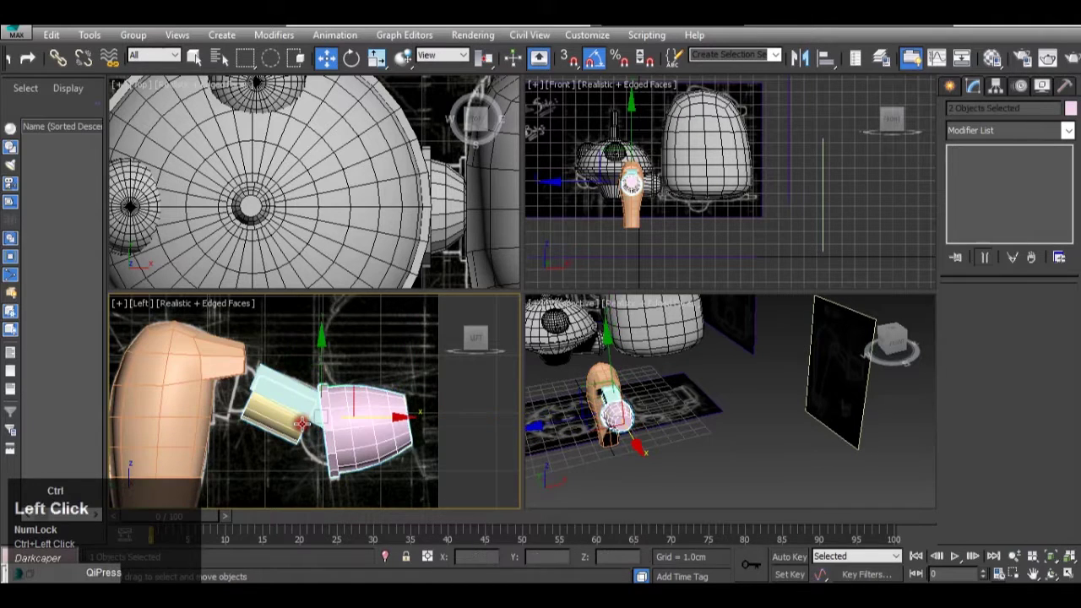
pyautogui.rightClick(186, 389)
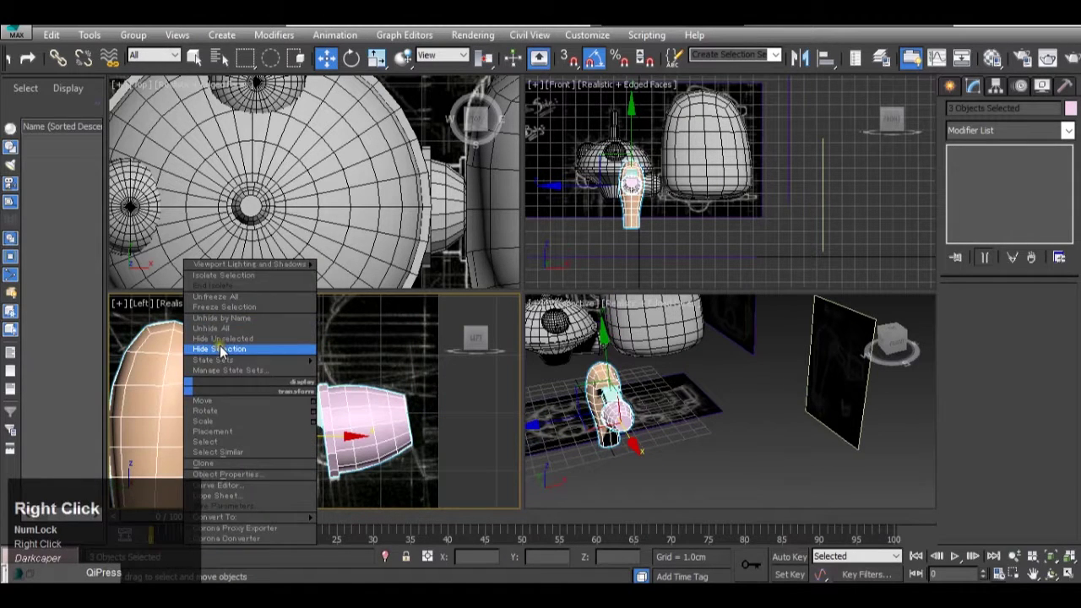
pyautogui.click(220, 343)
# Step: Assign the 13 - Default material to the slanted box and set its opacity to 0 so the sketch shows through
pyautogui.click(277, 397)
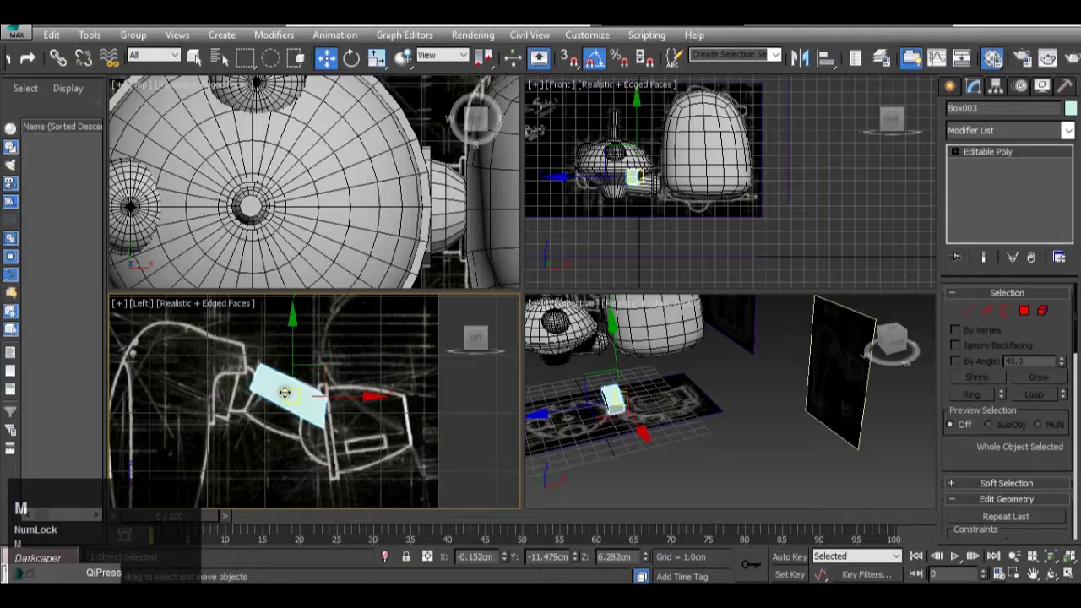
pyautogui.press('m')
pyautogui.moveTo(174, 46); pyautogui.dragTo(667, 51)
pyautogui.moveTo(591, 129); pyautogui.dragTo(289, 404)
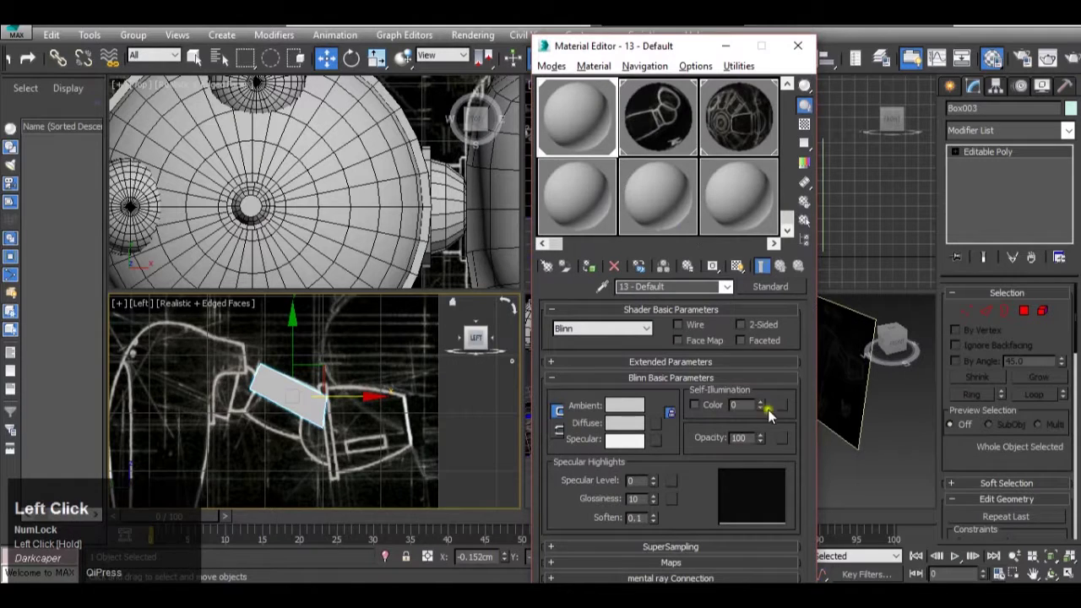
pyautogui.moveTo(763, 439); pyautogui.dragTo(755, 550)
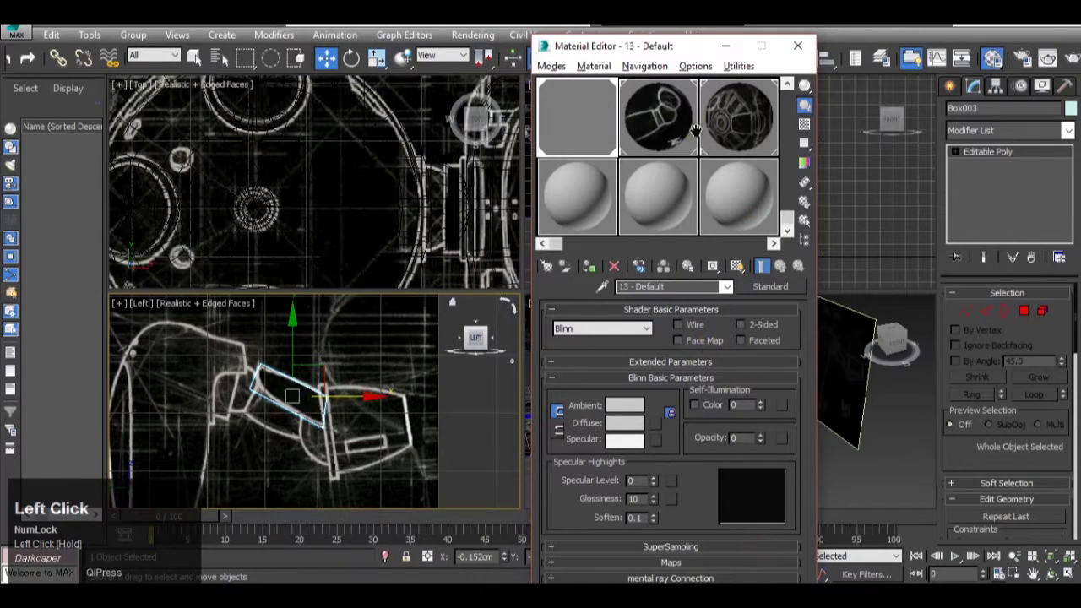
pyautogui.click(725, 45)
# Step: Move the box's corner vertices at both ends onto the corners of the sketched link in the side view
pyautogui.scroll(2, 338, 395)
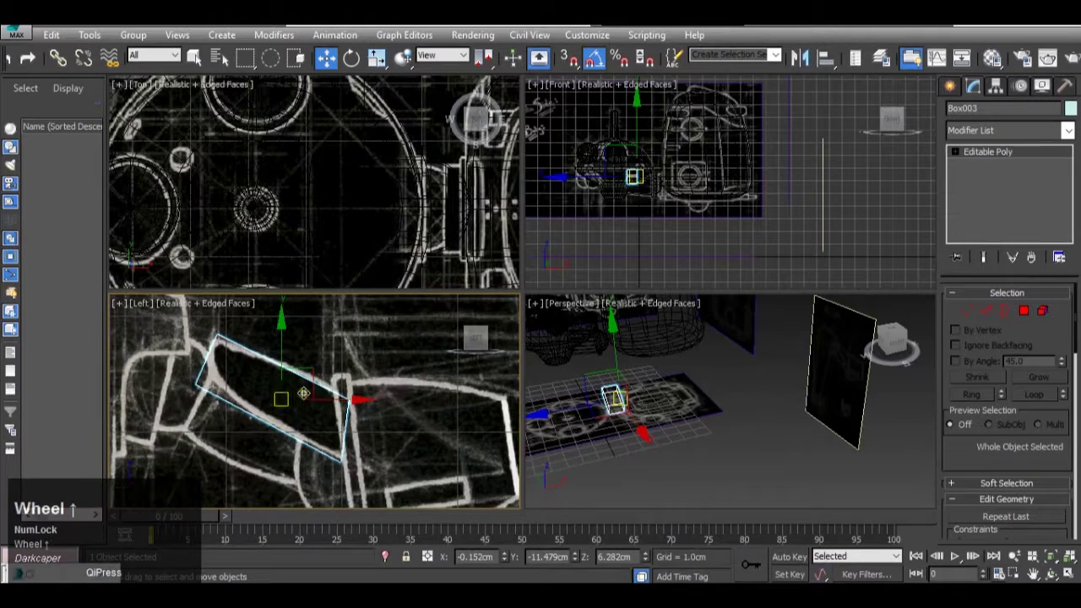
pyautogui.click(968, 314)
pyautogui.moveTo(177, 374); pyautogui.dragTo(233, 405)
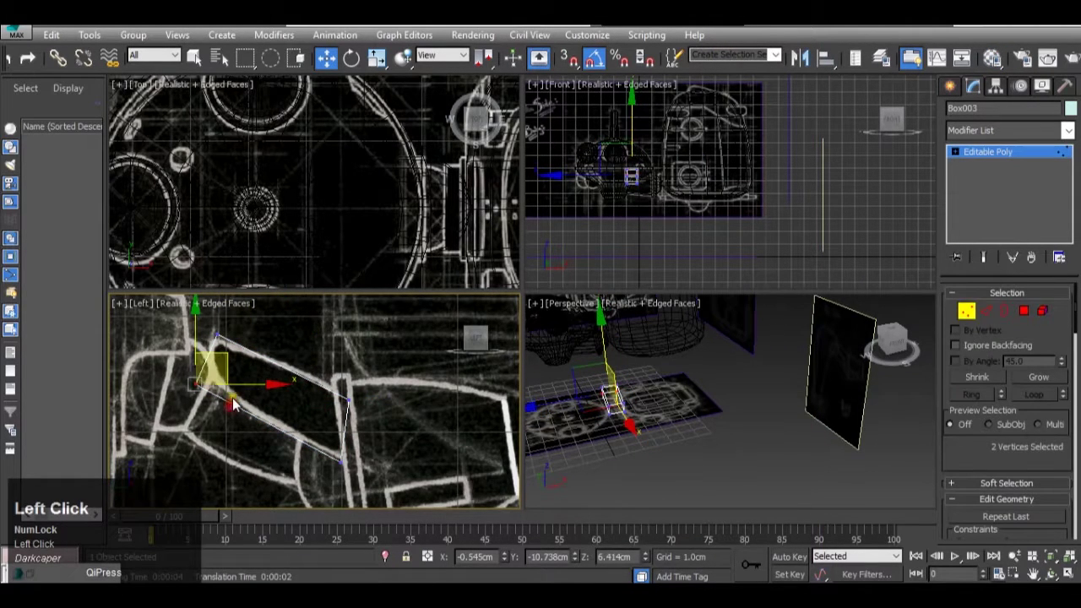
pyautogui.moveTo(241, 366); pyautogui.dragTo(248, 324)
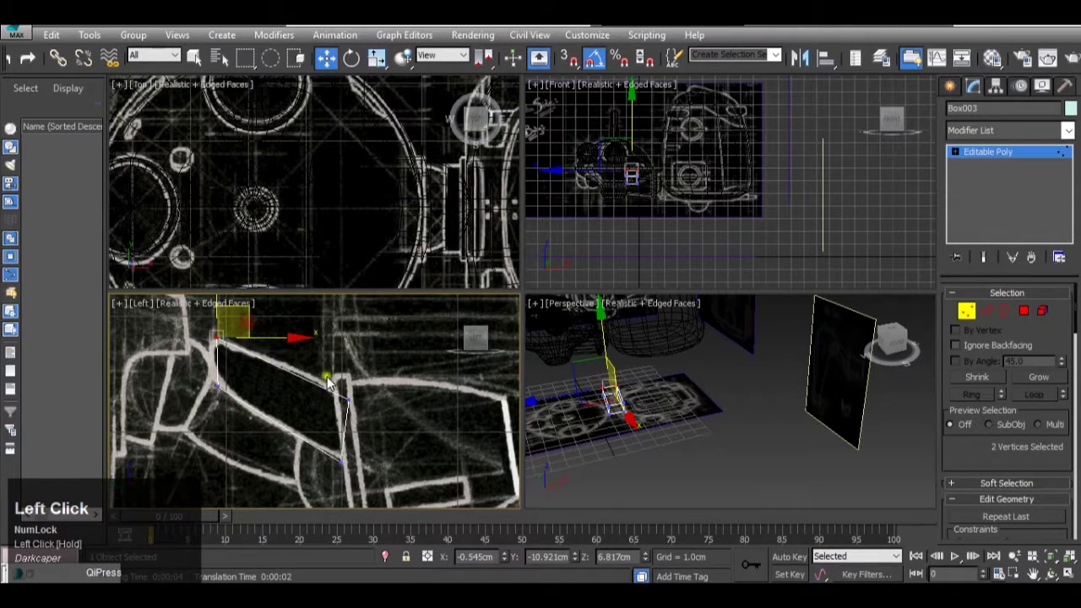
pyautogui.click(371, 401)
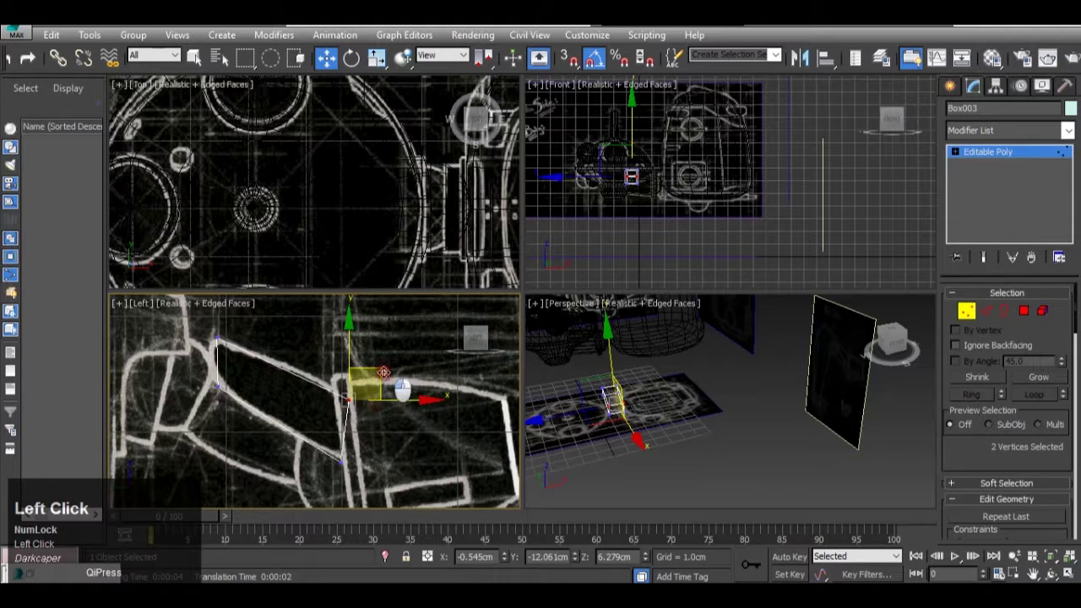
pyautogui.moveTo(382, 372); pyautogui.dragTo(374, 439)
pyautogui.click(371, 428)
pyautogui.scroll(-3, 372, 437)
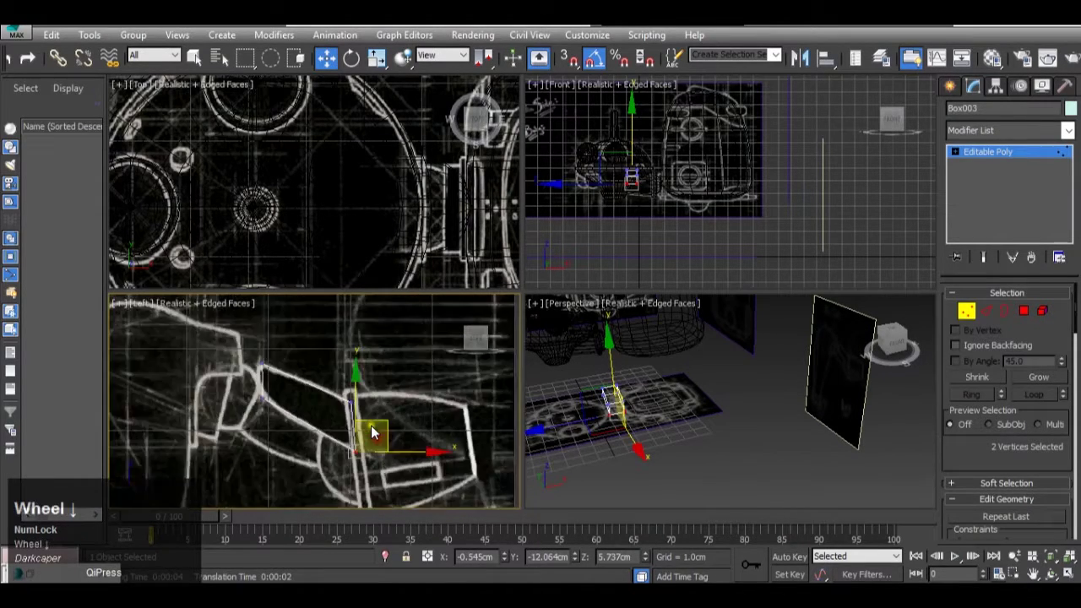
pyautogui.scroll(3, 291, 391)
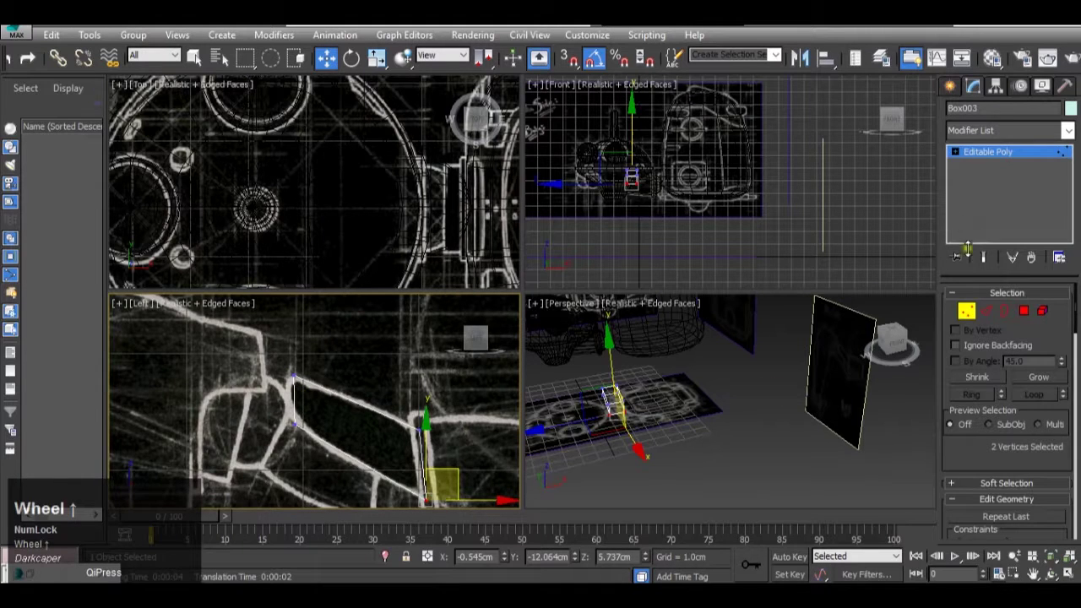
# Step: Select the box's four long edges running along the link in the side view
pyautogui.click(986, 311)
pyautogui.moveTo(355, 482); pyautogui.dragTo(382, 415)
pyautogui.click(342, 483)
pyautogui.moveTo(342, 483); pyautogui.dragTo(326, 429)
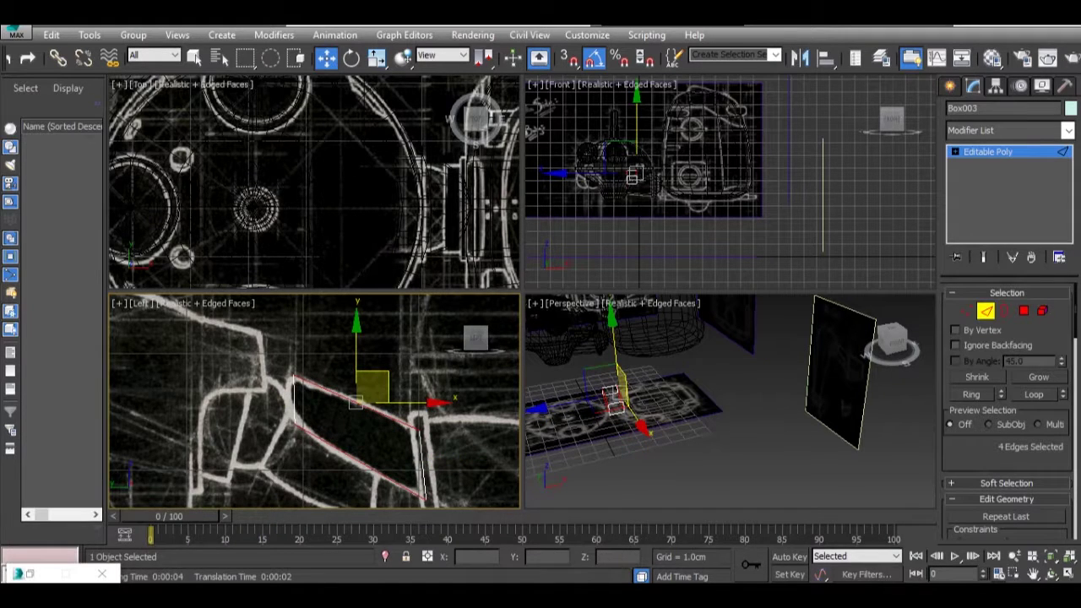
# Step: Examine the two Tachikoma reference pictures and the top and side sketches for the shape of the link
pyautogui.click(641, 596)
pyautogui.moveTo(571, 547)
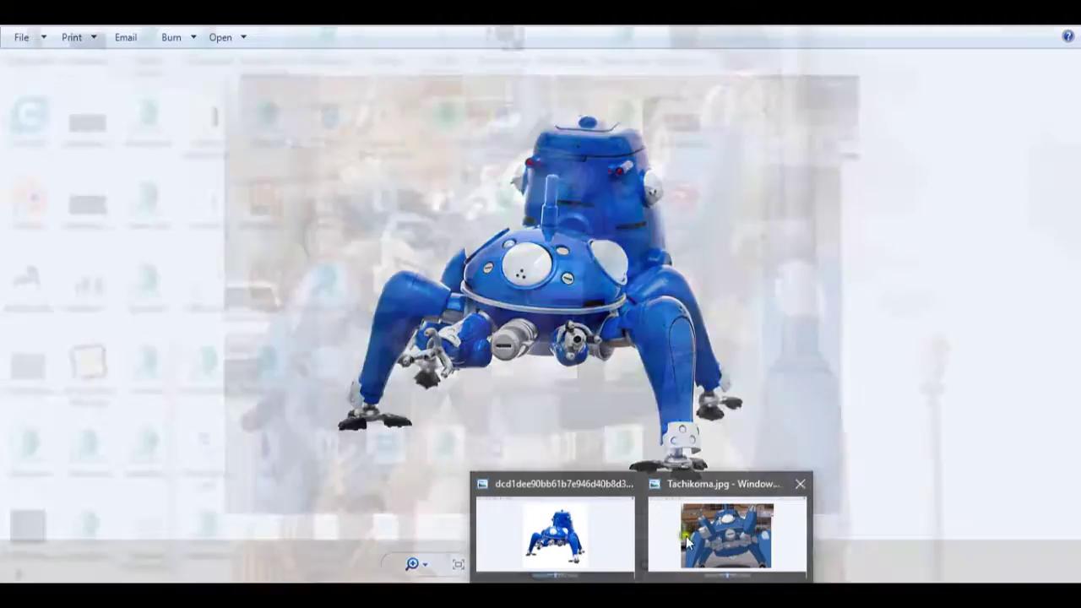
pyautogui.moveTo(741, 533)
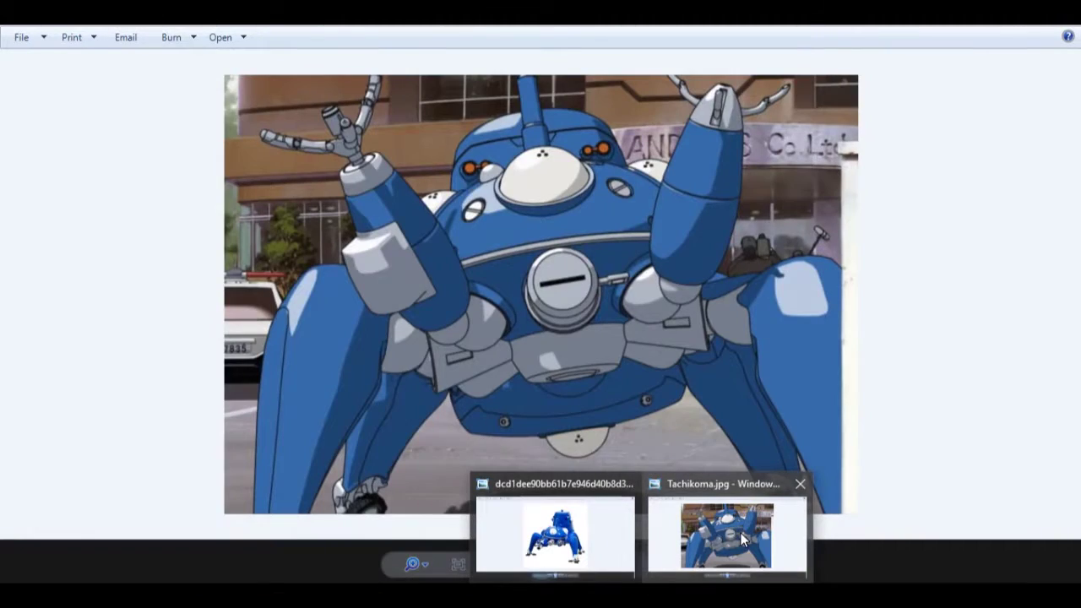
pyautogui.scroll(-3, 363, 154)
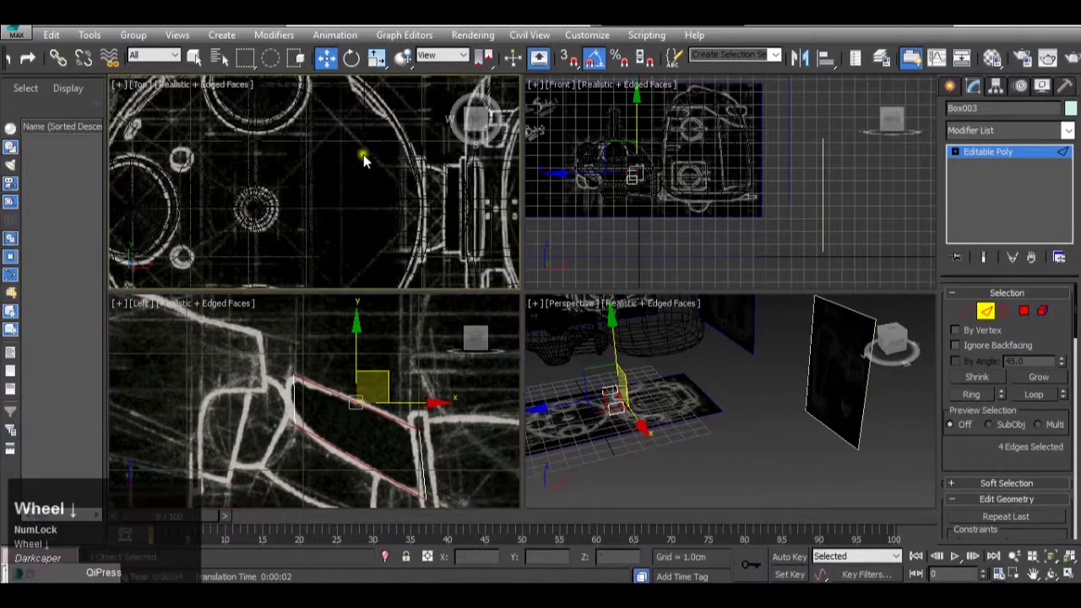
pyautogui.middleClick(363, 162)
pyautogui.scroll(3, 359, 177)
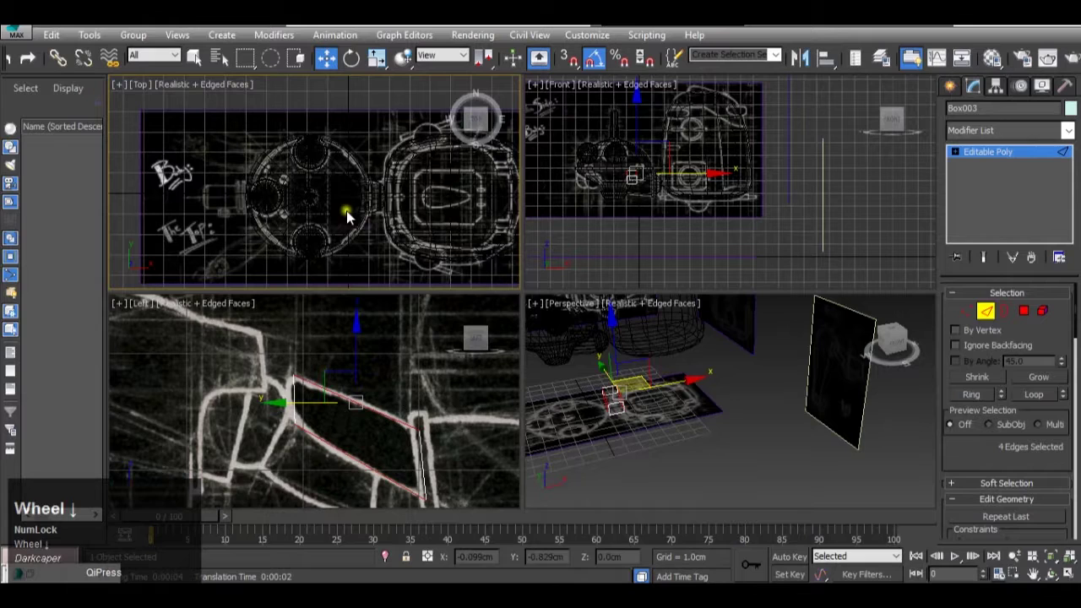
pyautogui.scroll(-3, 473, 203)
pyautogui.scroll(-5, 359, 373)
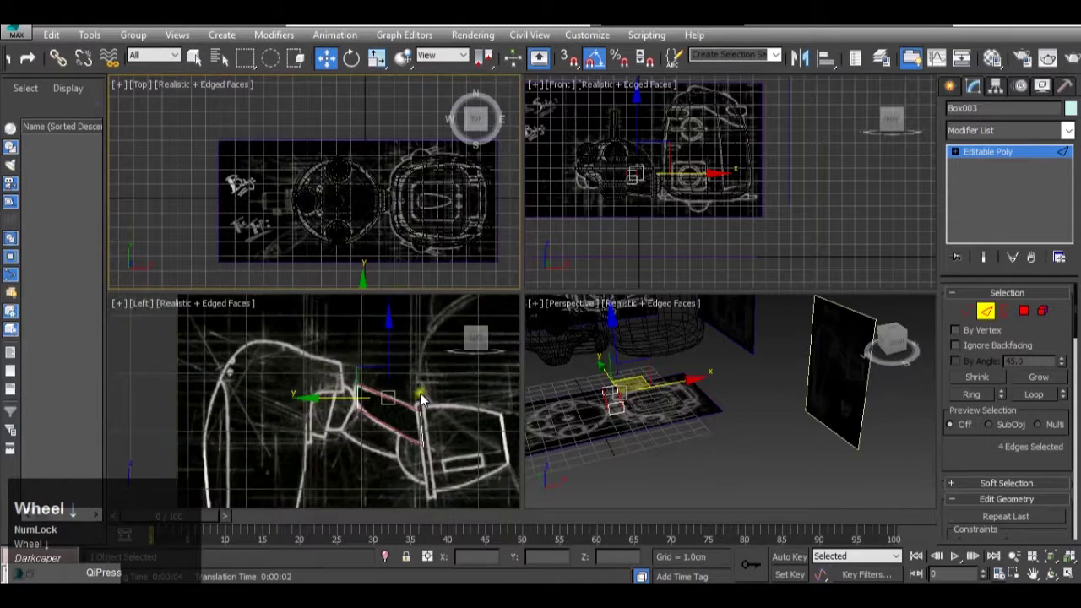
pyautogui.scroll(5, 338, 393)
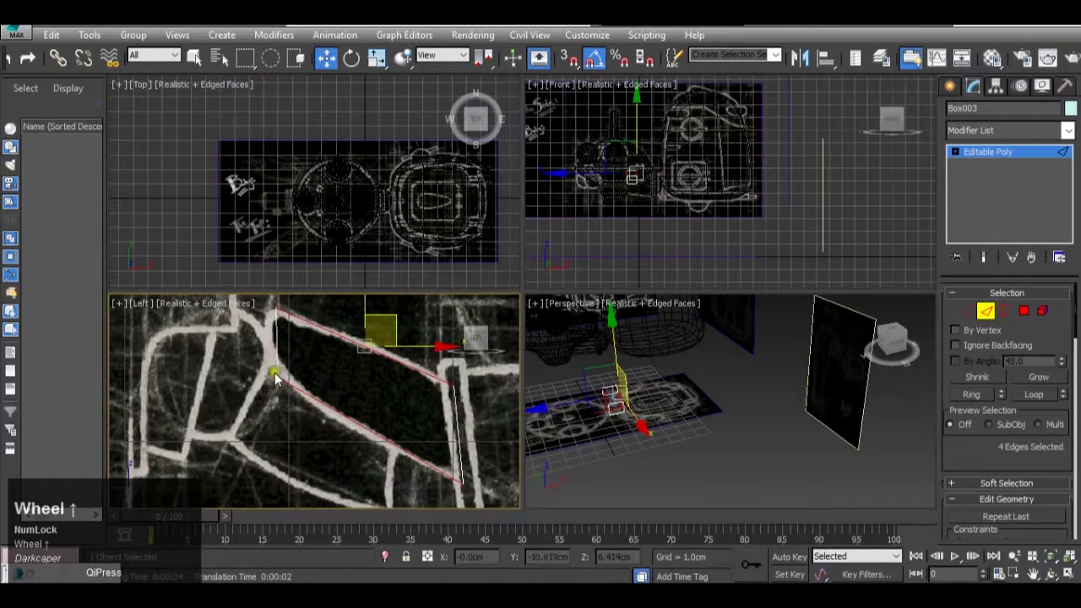
pyautogui.scroll(-2, 301, 376)
# Step: Connect the four selected long edges with one edge loop across the middle of the box
pyautogui.scroll(-10, 1000, 437)
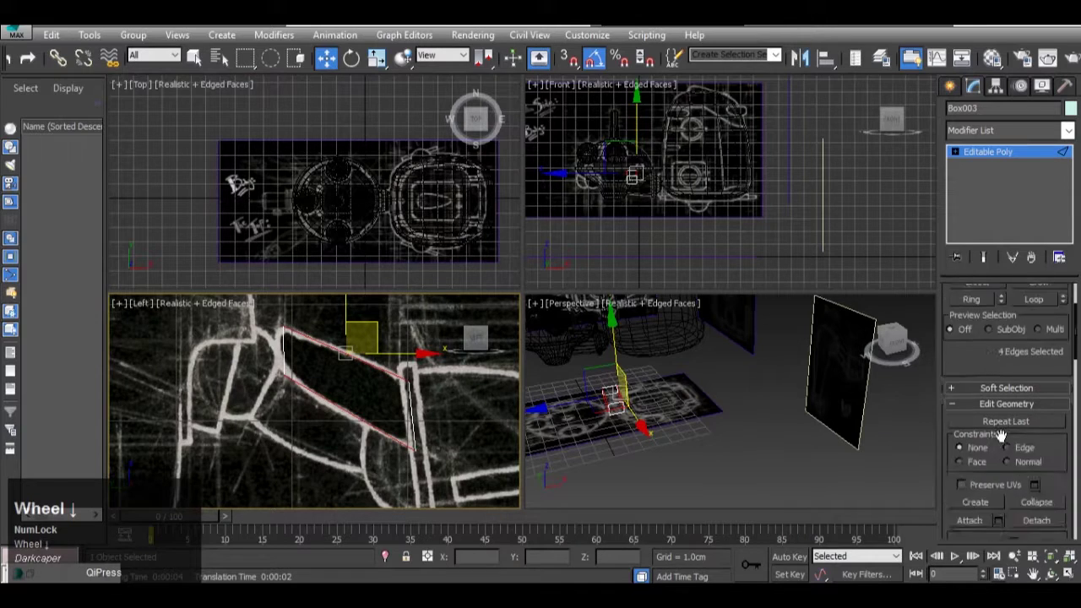
pyautogui.scroll(-1, 1003, 439)
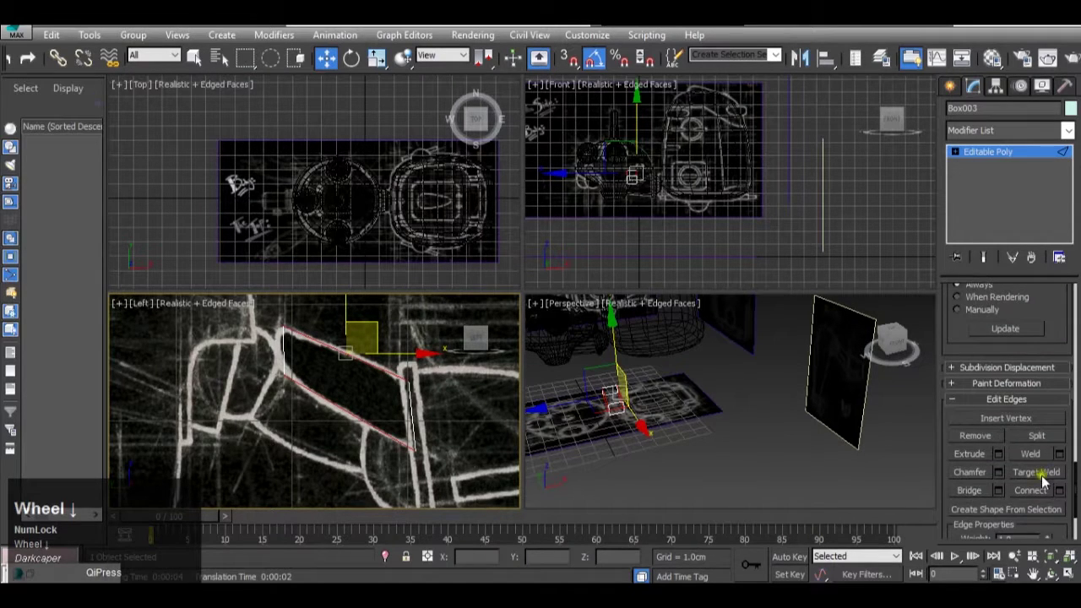
pyautogui.click(1059, 490)
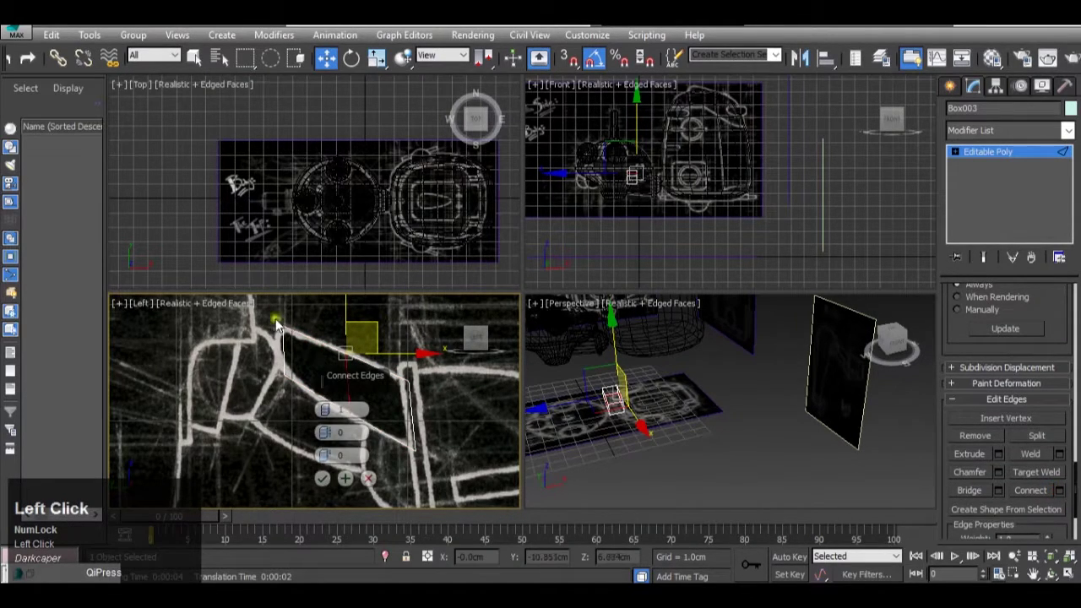
pyautogui.click(322, 480)
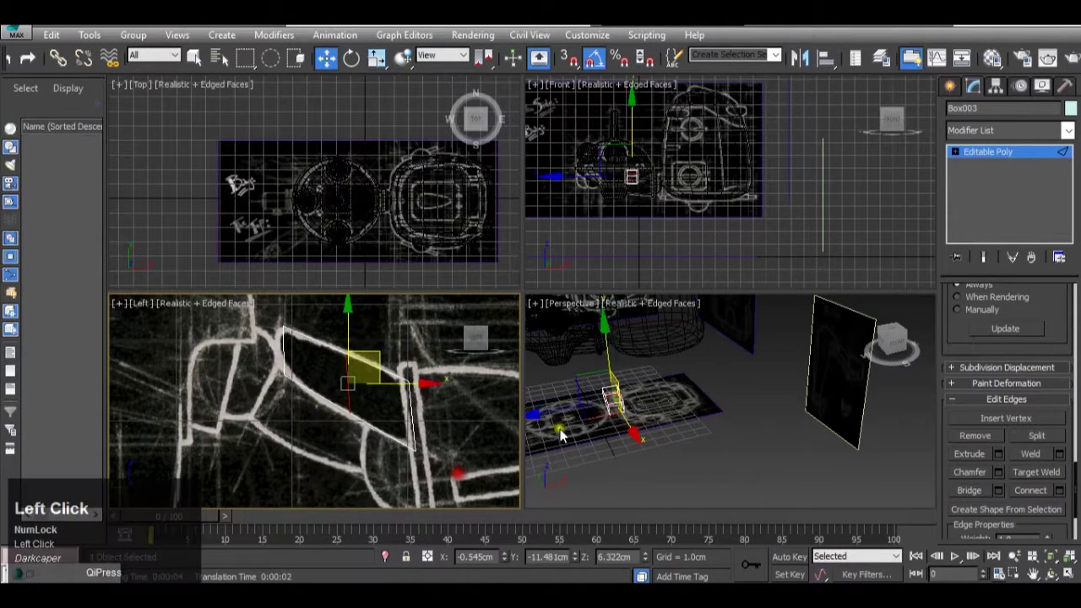
# Step: Move the two lower vertices of the middle edge loop down onto the curved underside of the sketched link
pyautogui.click(1003, 153)
pyautogui.click(967, 311)
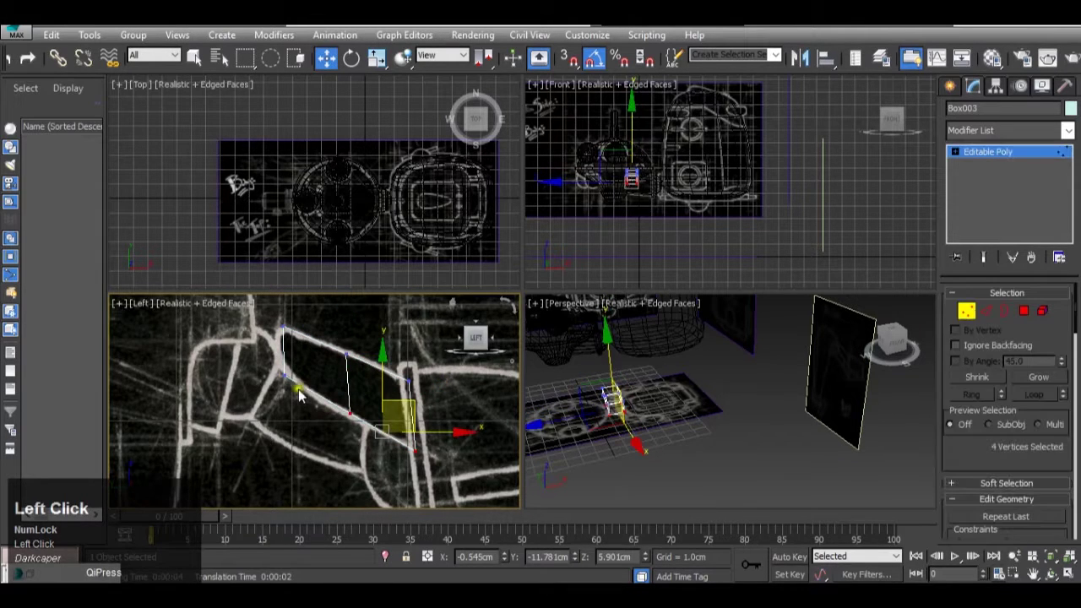
pyautogui.moveTo(375, 451); pyautogui.dragTo(338, 388)
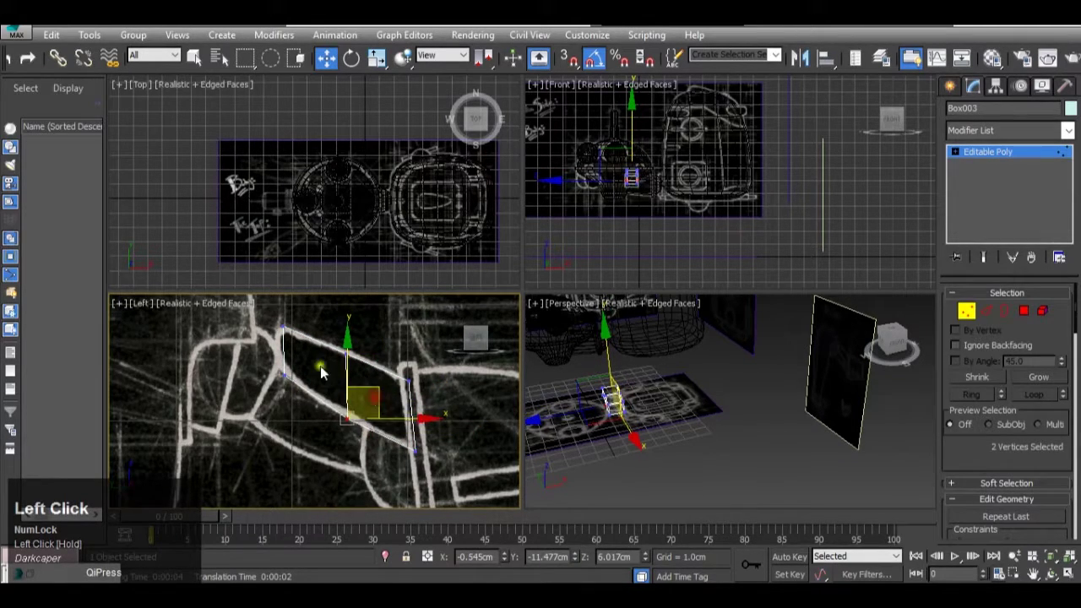
pyautogui.scroll(2, 302, 376)
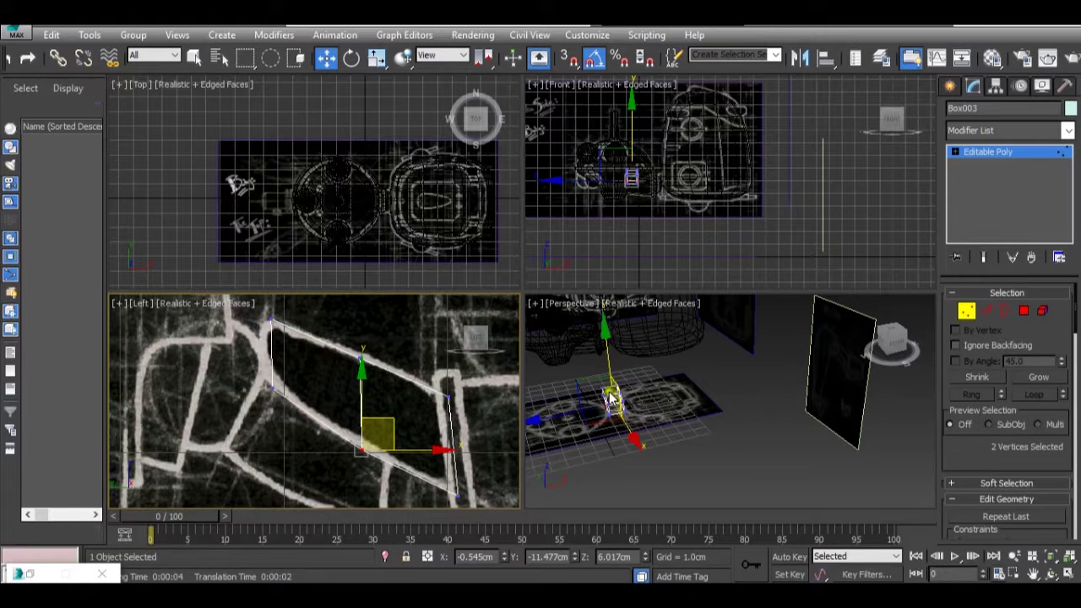
# Step: Select the four vertices at the box's leg-side end and scale them narrower along X in the top view
pyautogui.scroll(1, 612, 397)
pyautogui.scroll(5, 473, 235)
pyautogui.scroll(-3, 363, 207)
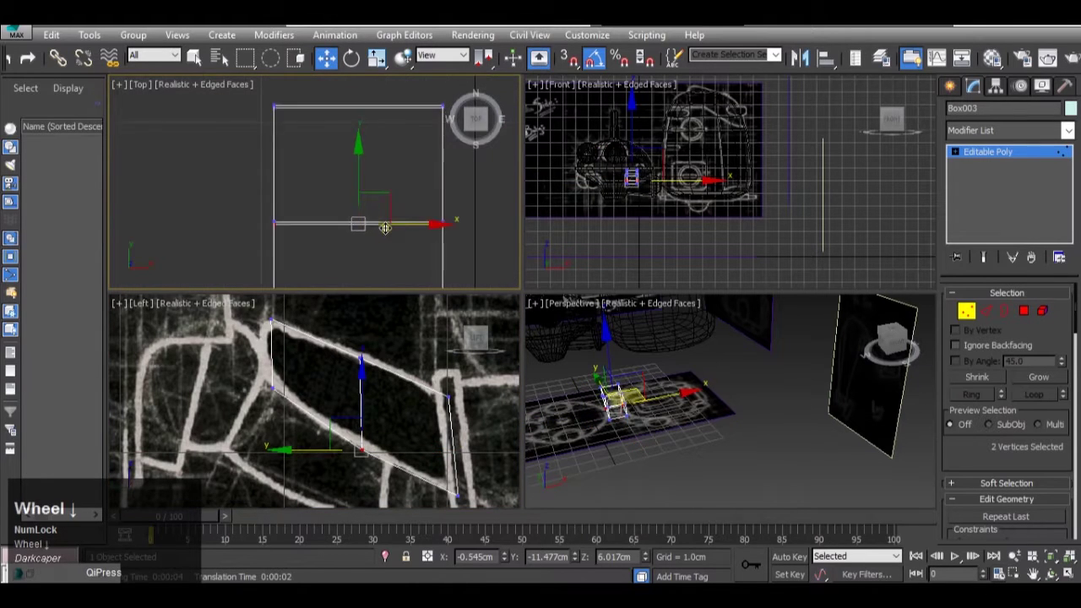
pyautogui.click(430, 214)
pyautogui.moveTo(430, 213); pyautogui.dragTo(433, 221)
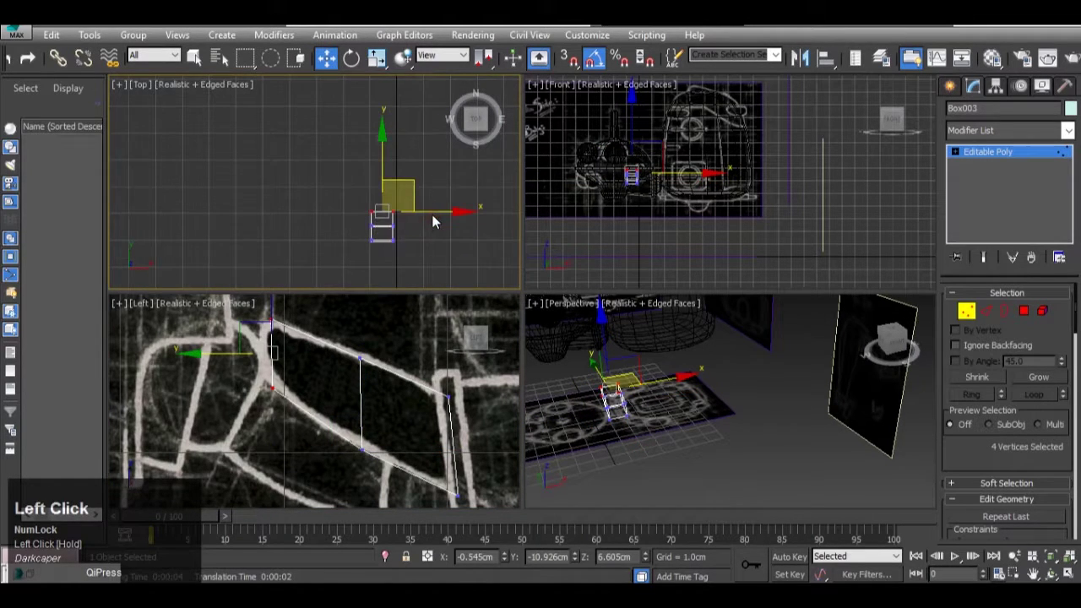
pyautogui.scroll(4, 432, 221)
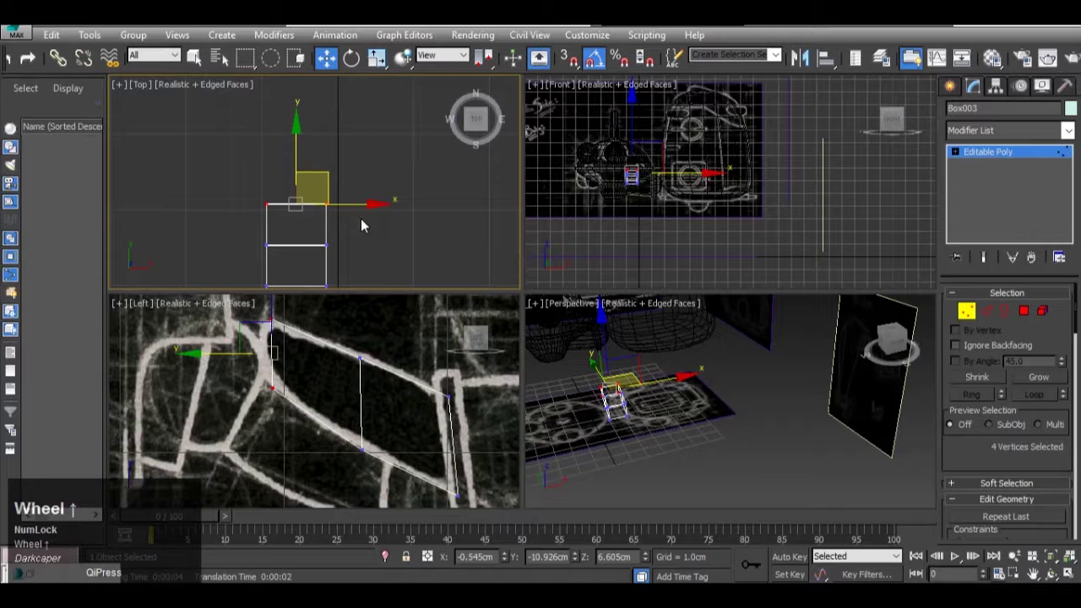
pyautogui.press('r')
pyautogui.moveTo(374, 210); pyautogui.dragTo(343, 206)
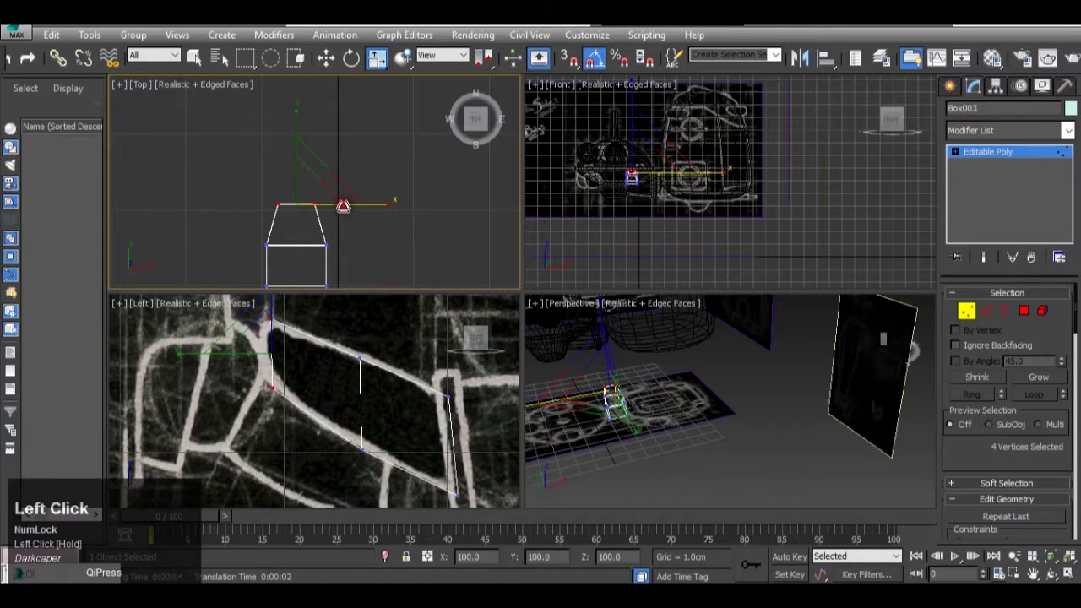
# Step: Leave vertex editing and add a TurboSmooth modifier to the link box
pyautogui.moveTo(306, 258); pyautogui.dragTo(321, 203, button='middle')
pyautogui.scroll(2, 284, 186)
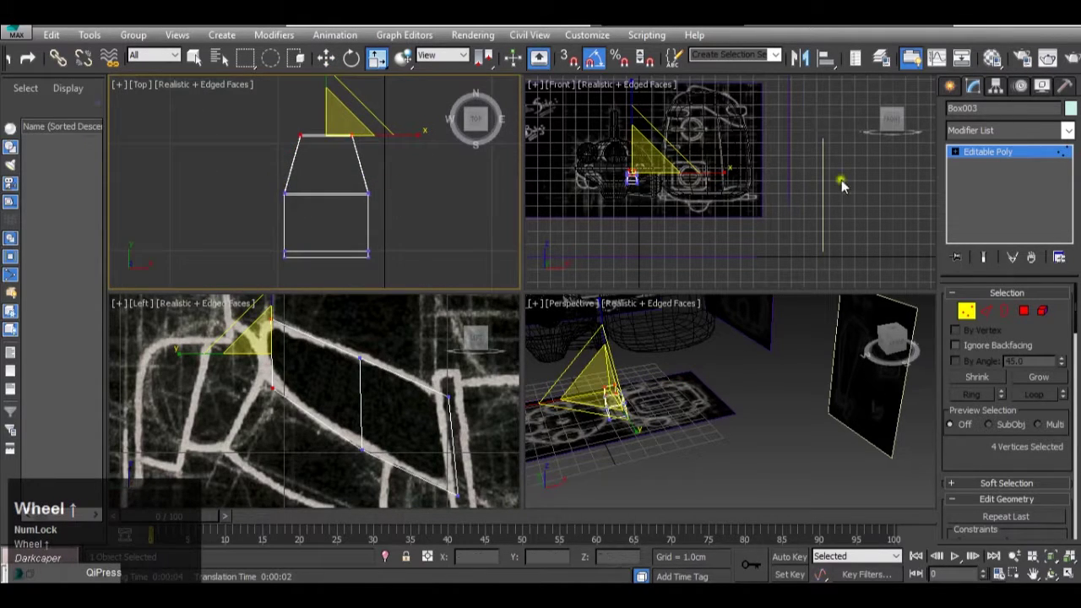
pyautogui.click(1018, 152)
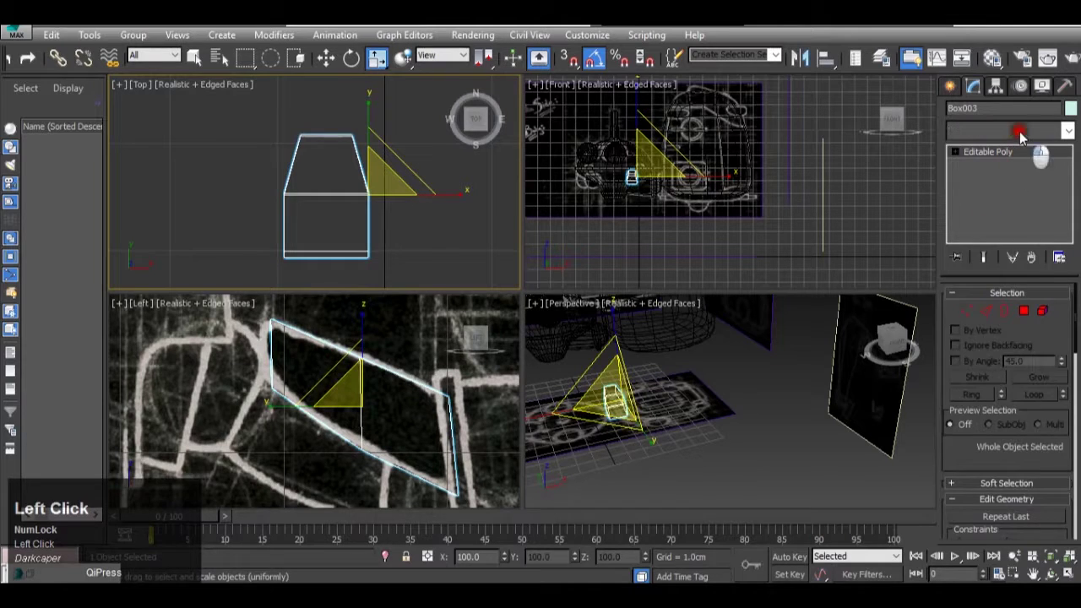
pyautogui.click(1023, 131)
pyautogui.scroll(-3, 971, 317)
pyautogui.scroll(-10, 972, 329)
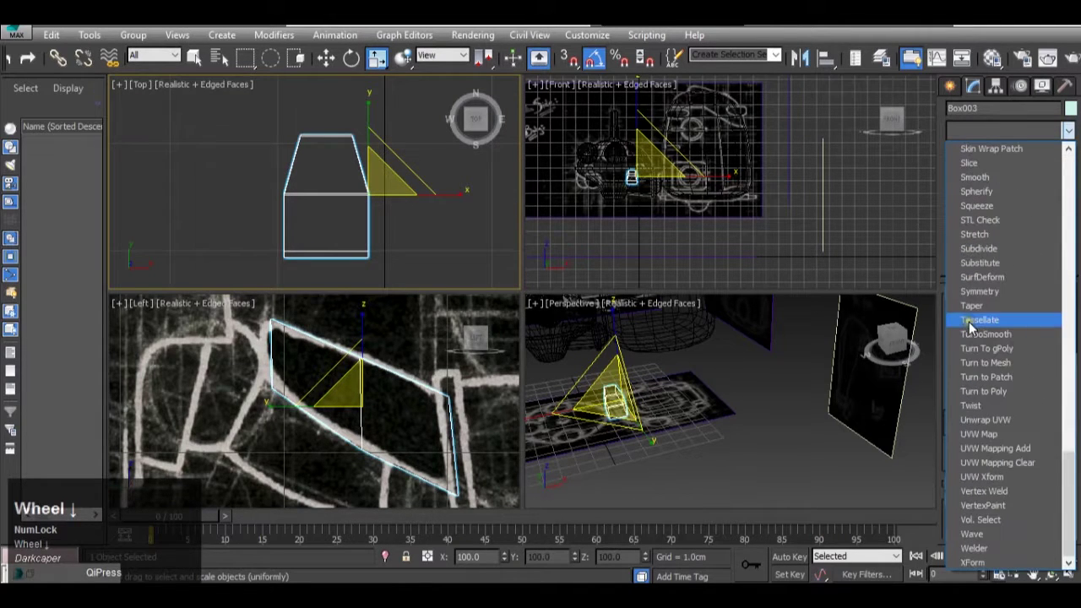
pyautogui.click(997, 334)
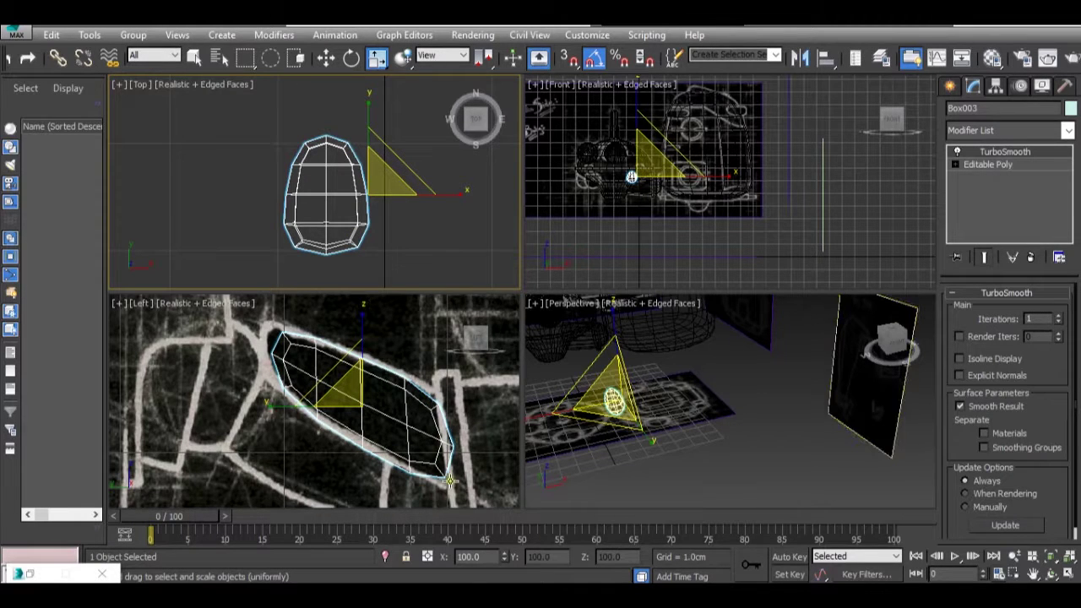
# Step: Show the smoothed end result while editing the base mesh, and connect the four long edges in the upper-segment half with 1 segment
pyautogui.click(996, 165)
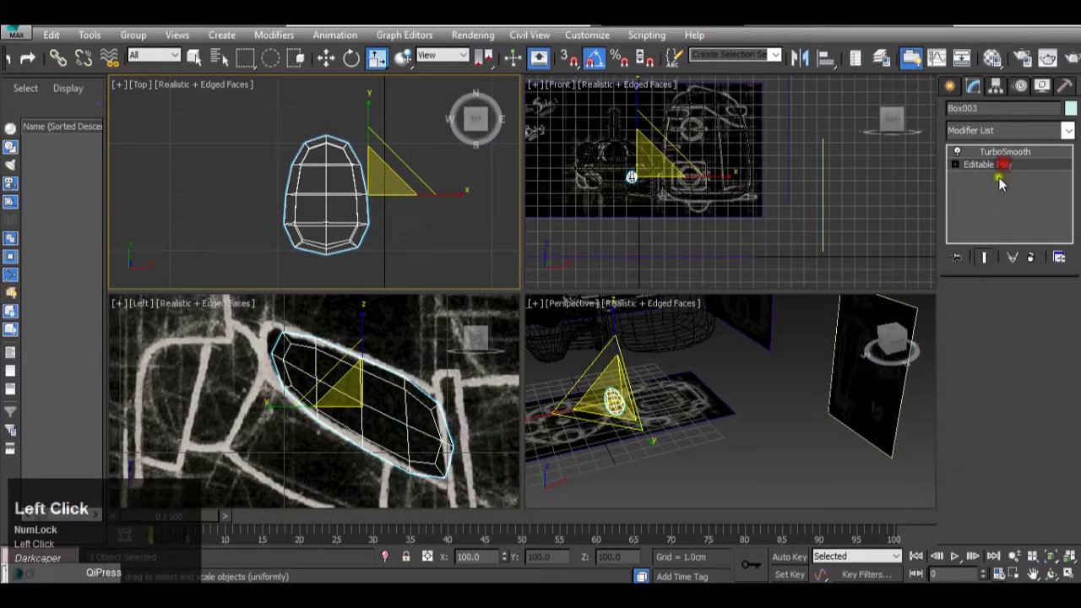
pyautogui.click(984, 256)
pyautogui.click(986, 311)
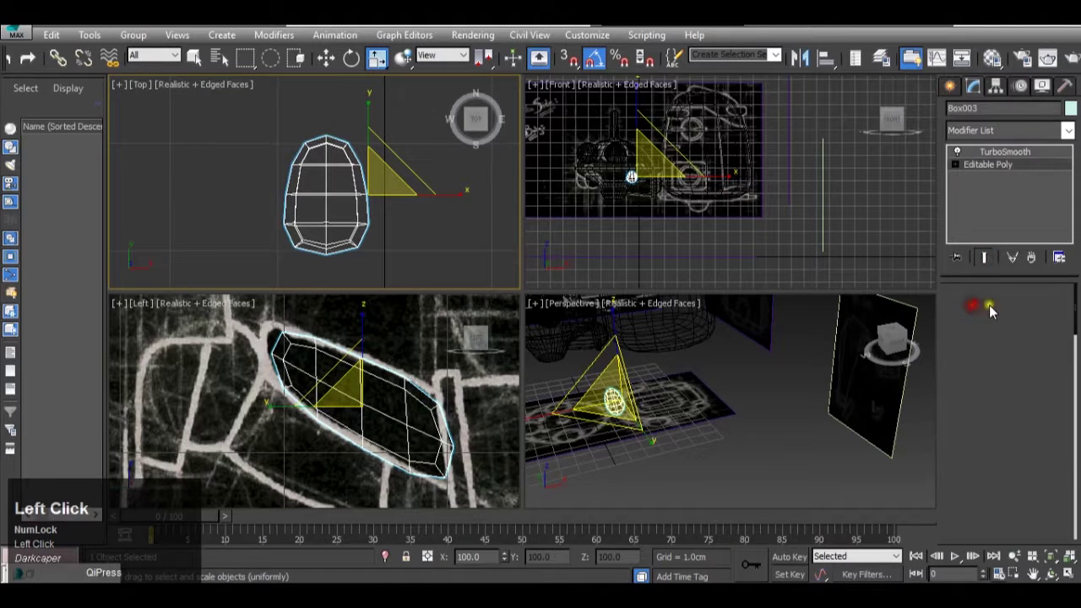
pyautogui.moveTo(383, 502); pyautogui.dragTo(448, 349)
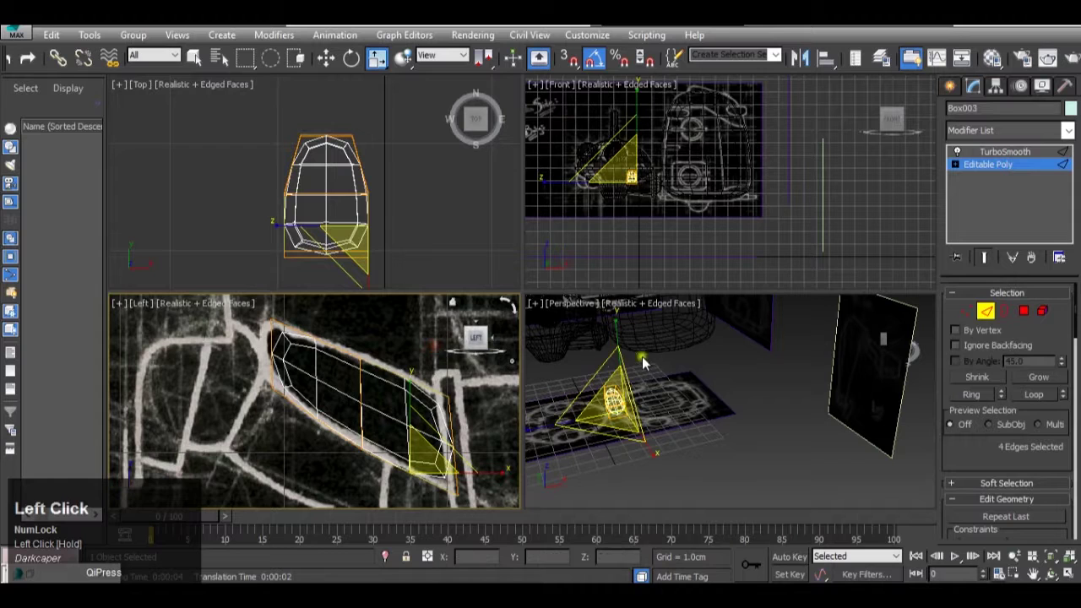
pyautogui.scroll(-15, 1039, 416)
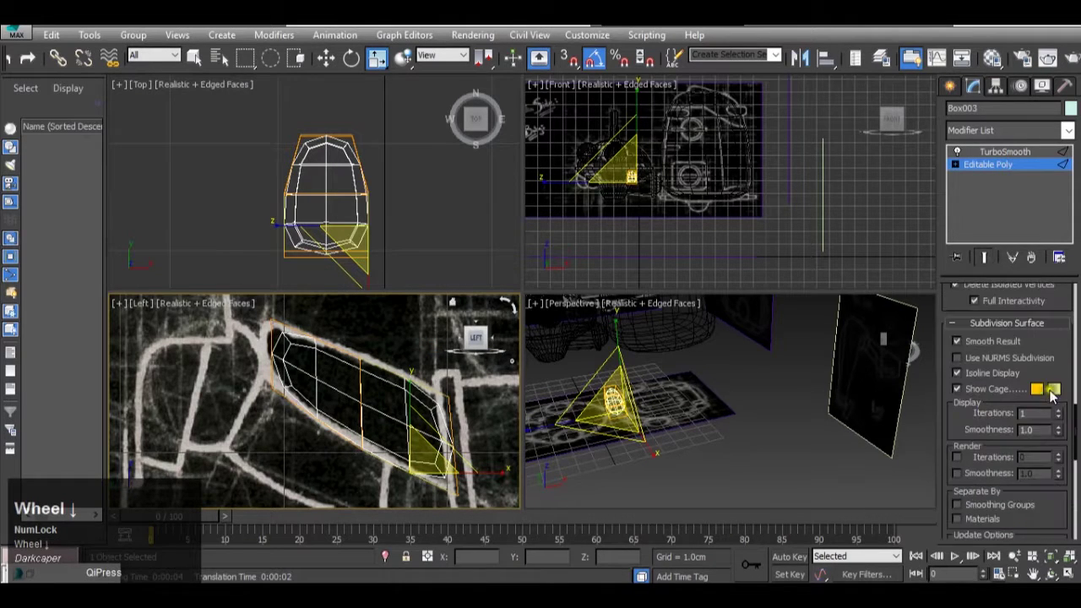
pyautogui.scroll(-10, 1030, 390)
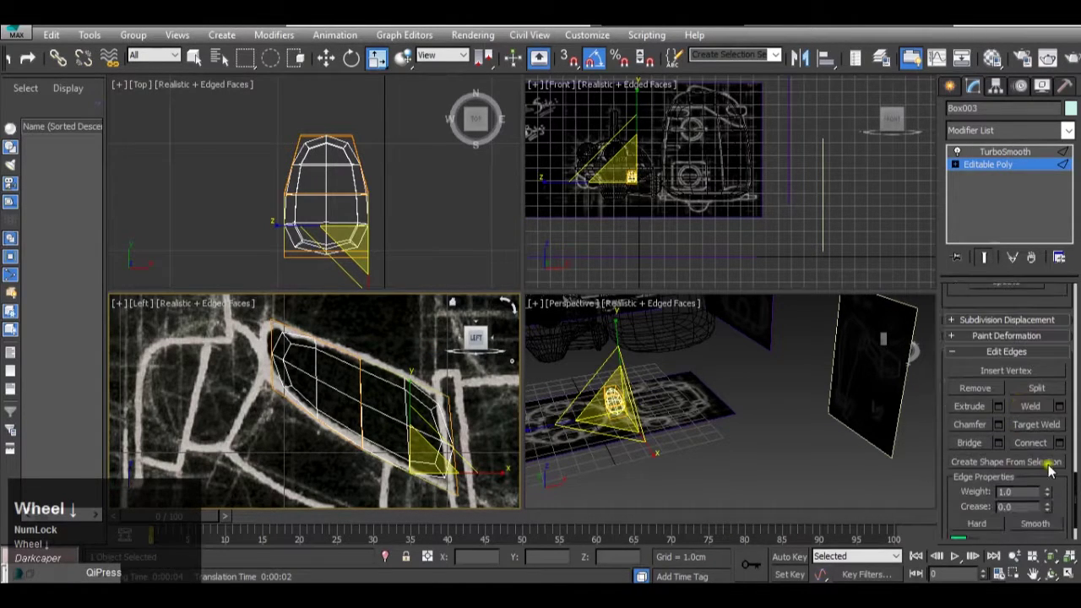
pyautogui.click(1061, 445)
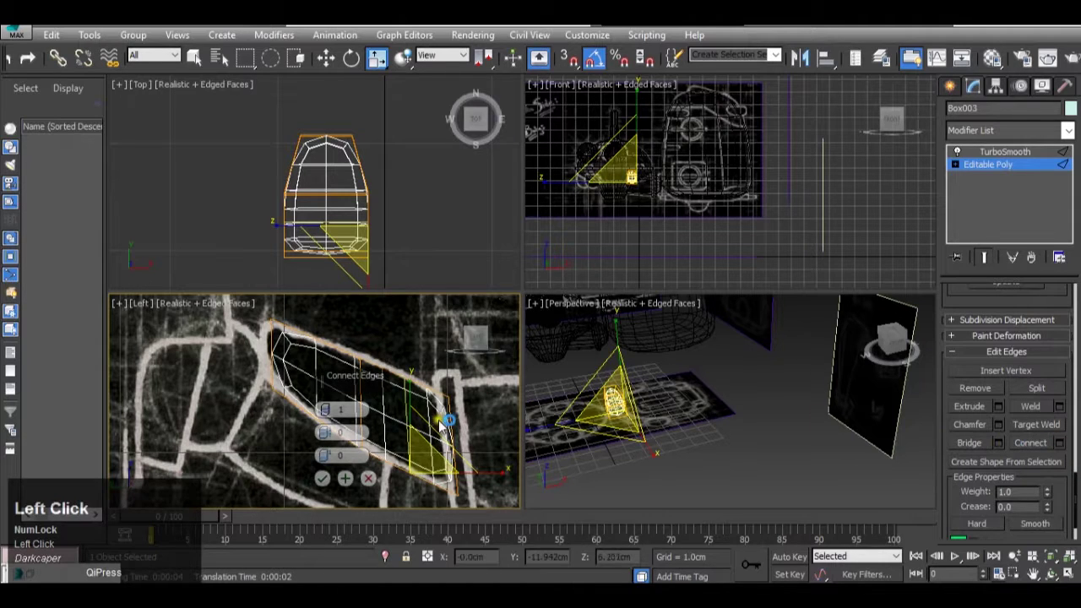
pyautogui.click(322, 478)
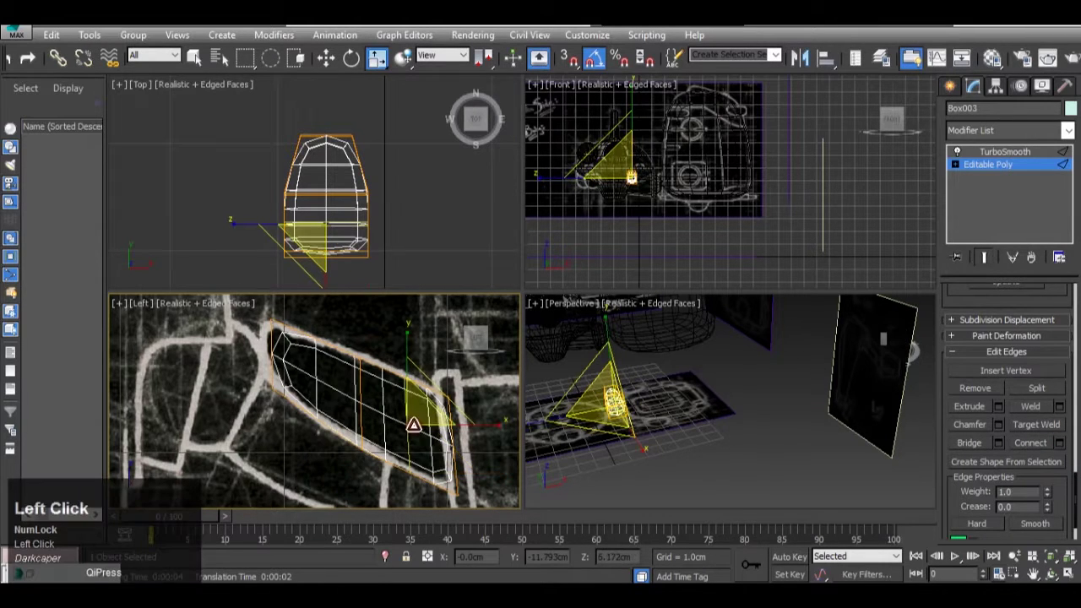
# Step: Move the new edge loop close to the link's upper-segment end in the left view, keeping it within the sketched outline
pyautogui.press('3')
pyautogui.press('w')
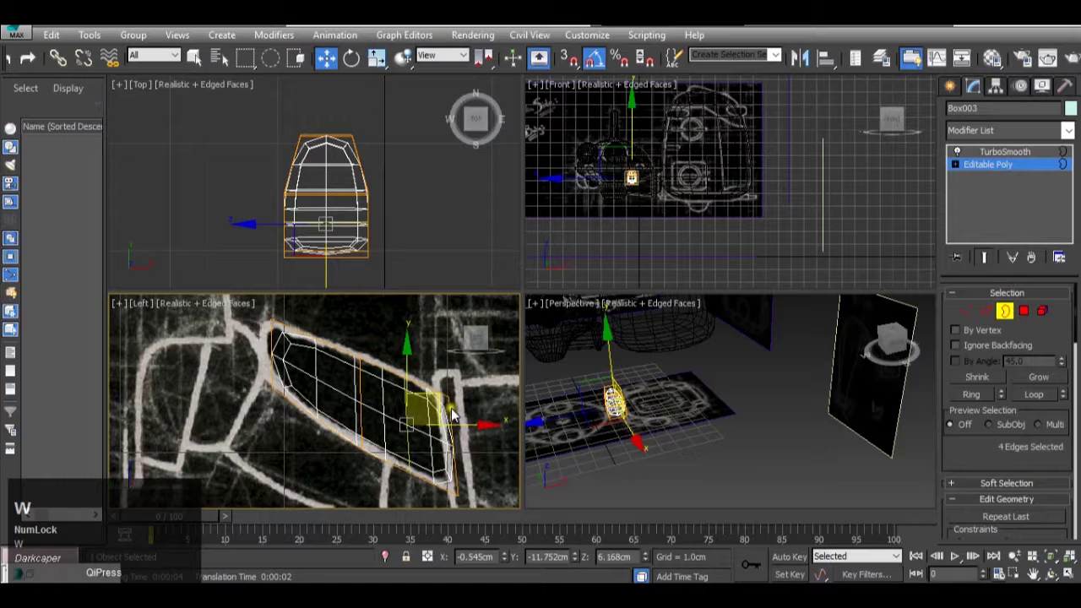
pyautogui.moveTo(435, 401); pyautogui.dragTo(456, 414)
pyautogui.moveTo(390, 384); pyautogui.dragTo(393, 363)
# Step: Move the upper vertices of the middle loop slightly up, and the upper leg-side end vertices outward to the sketched corner
pyautogui.press('1')
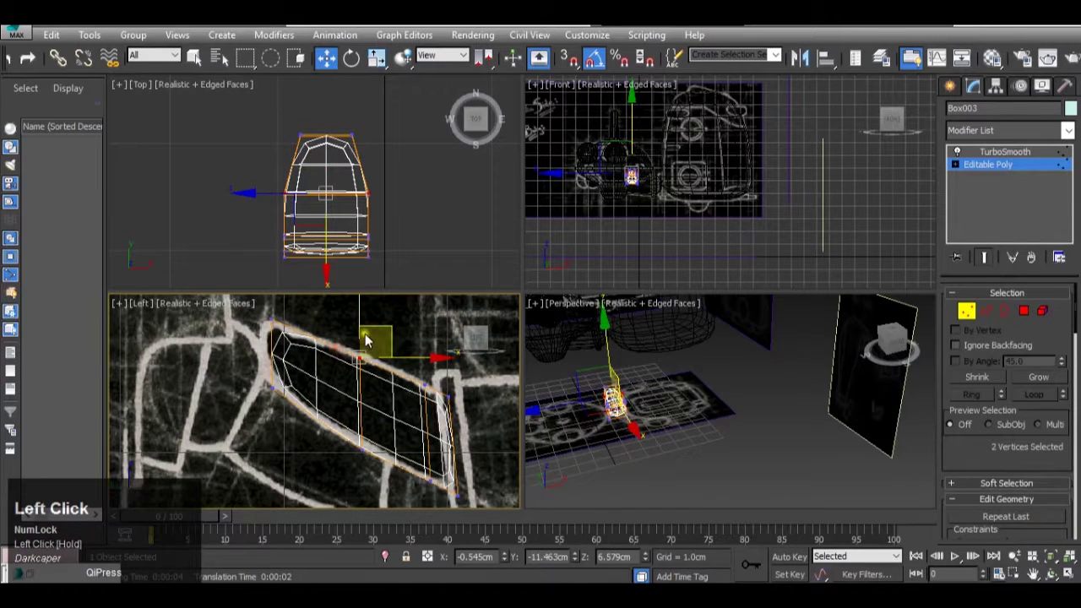
pyautogui.click(347, 331)
pyautogui.moveTo(346, 328); pyautogui.dragTo(376, 373)
pyautogui.moveTo(359, 330); pyautogui.dragTo(359, 324)
pyautogui.moveTo(242, 307); pyautogui.dragTo(311, 361)
pyautogui.moveTo(288, 307); pyautogui.dragTo(279, 306)
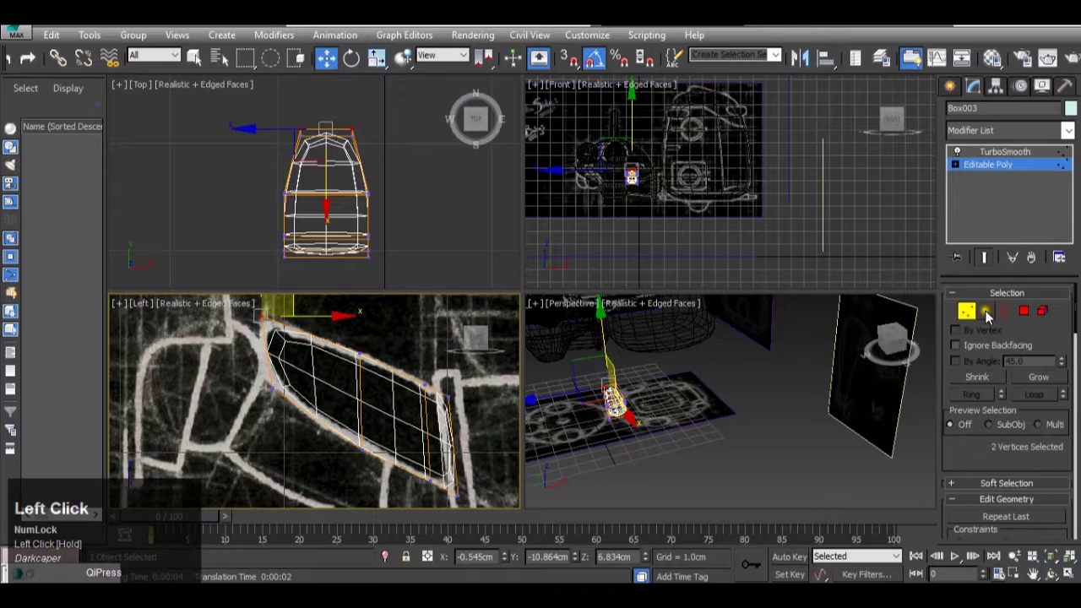
# Step: Try to connect the crosswise edges of the link with an edge loop running along its length
pyautogui.click(987, 312)
pyautogui.click(321, 280)
pyautogui.moveTo(334, 88); pyautogui.dragTo(399, 126)
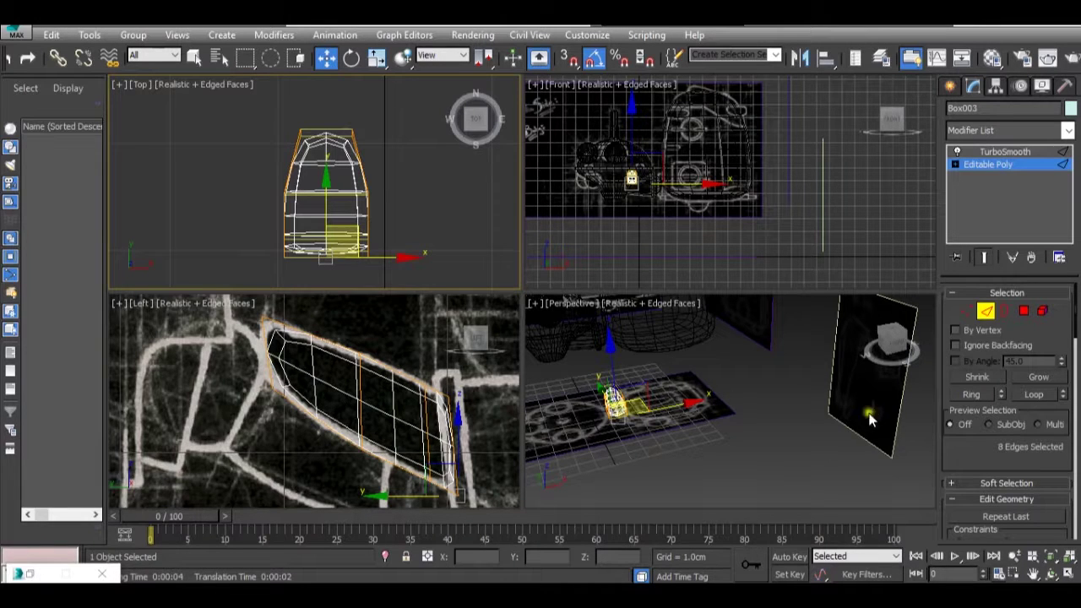
pyautogui.scroll(-5, 1026, 431)
pyautogui.scroll(-10, 1025, 424)
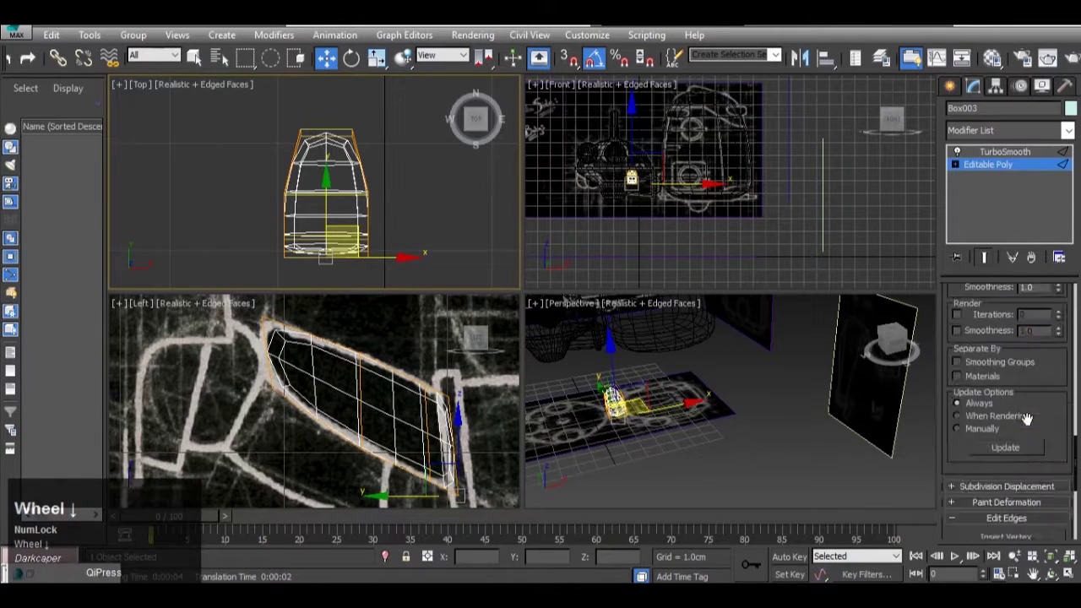
pyautogui.click(1061, 468)
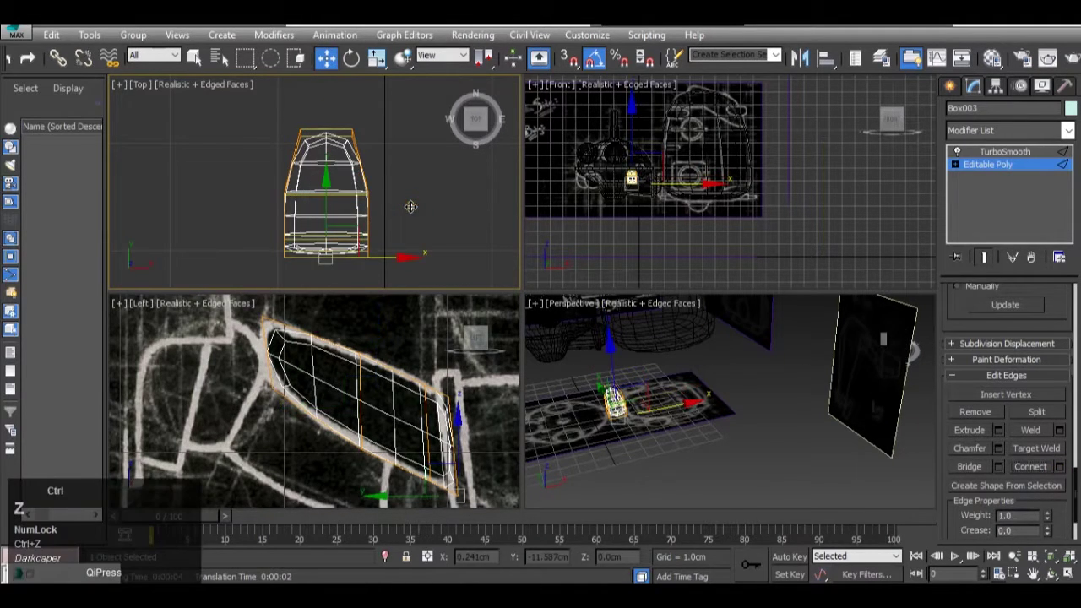
# Step: Return to vertex editing on the link's Editable Poly base mesh
pyautogui.middleClick(319, 393)
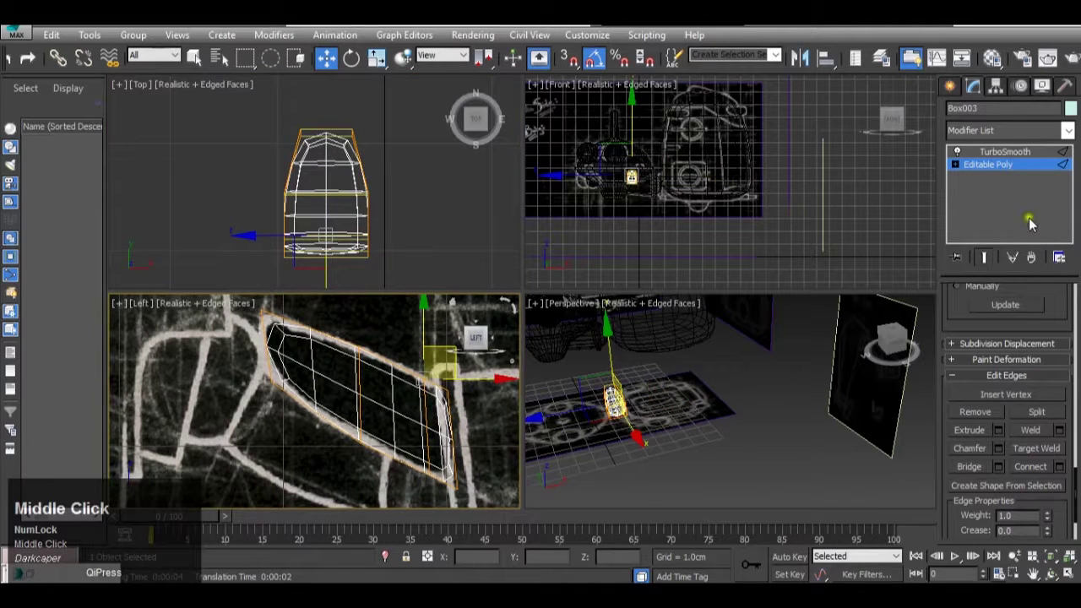
pyautogui.click(1008, 168)
pyautogui.scroll(3, 958, 333)
pyautogui.click(966, 311)
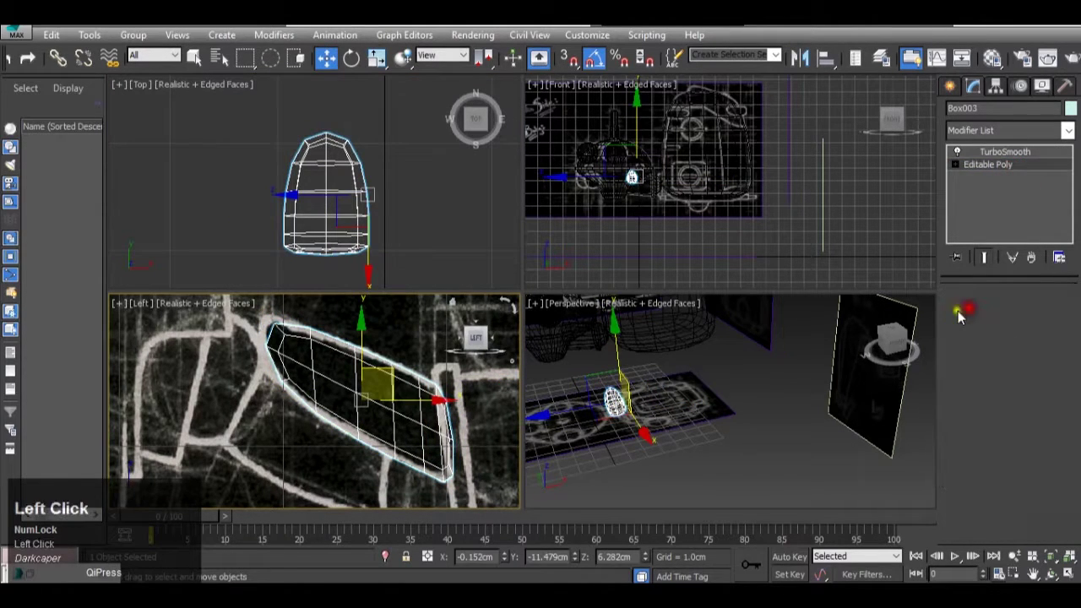
# Step: Select the two vertices at Box003's upper tip and examine the part's shape in the Tachikoma.jpg reference image
pyautogui.moveTo(262, 341); pyautogui.dragTo(275, 379, button='middle')
pyautogui.moveTo(294, 394); pyautogui.dragTo(283, 309)
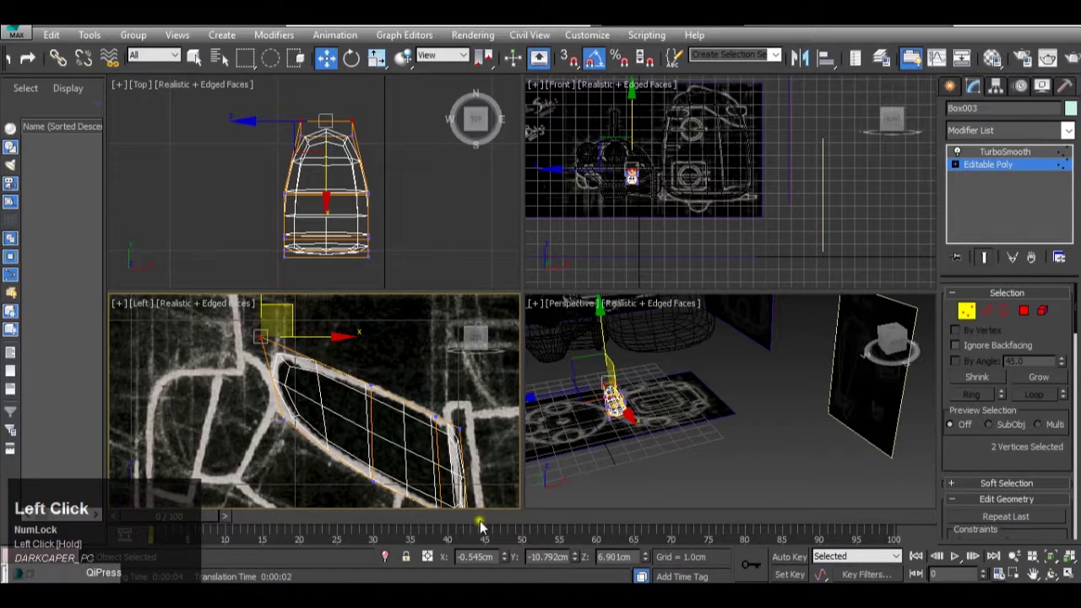
pyautogui.moveTo(573, 524)
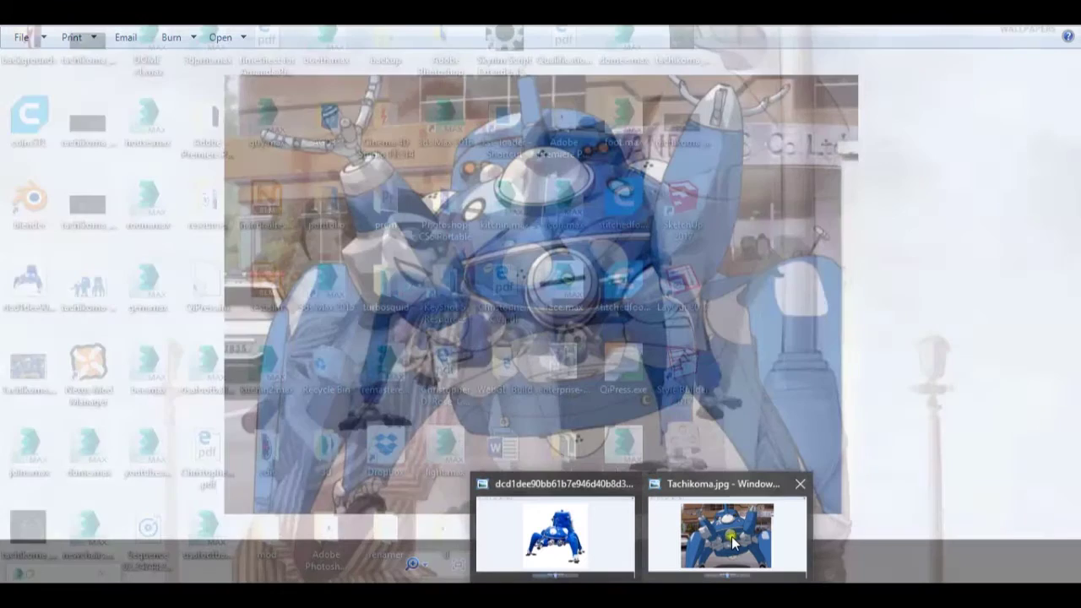
pyautogui.moveTo(737, 541)
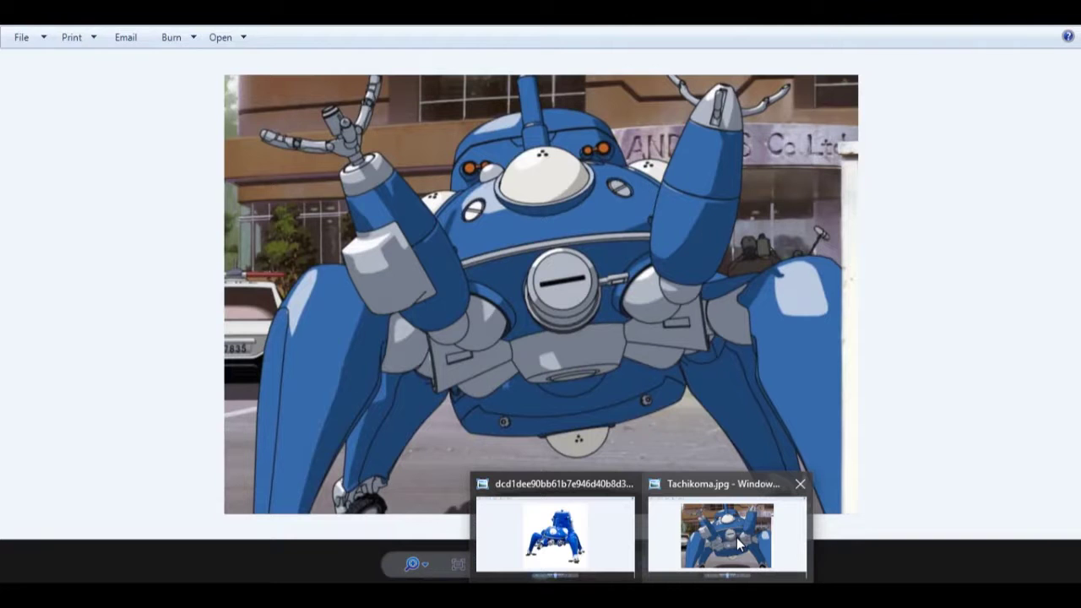
pyautogui.moveTo(638, 516)
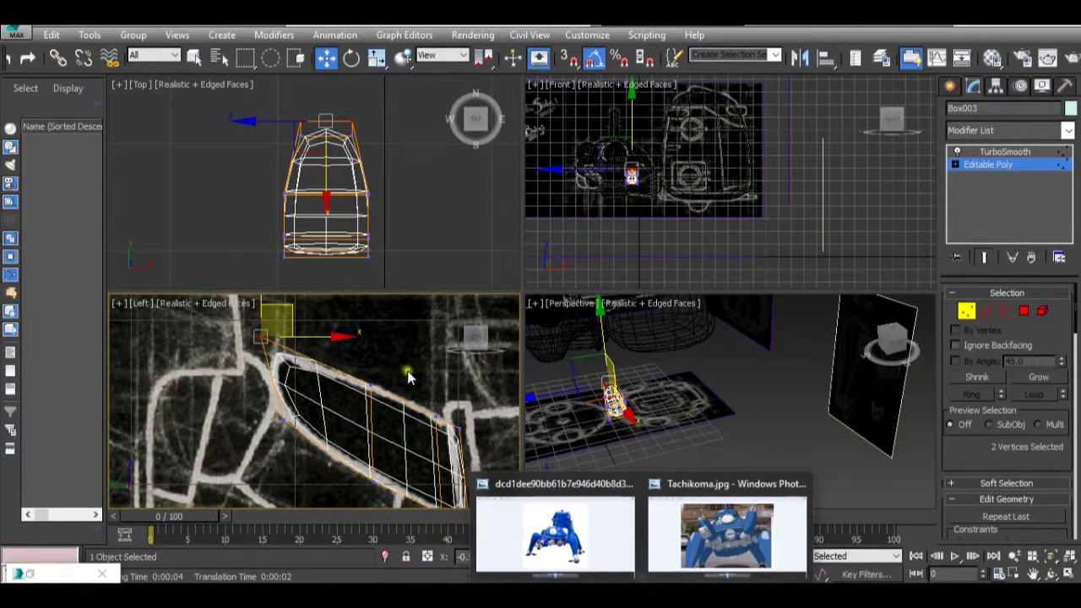
# Step: Delete the four polygons running from Box003's narrow tip along its curved underside
pyautogui.middleClick(378, 406)
pyautogui.press('z')
pyautogui.keyDown('alt'); pyautogui.moveTo(595, 384); pyautogui.dragTo(868, 301, button='middle'); pyautogui.keyUp('alt')
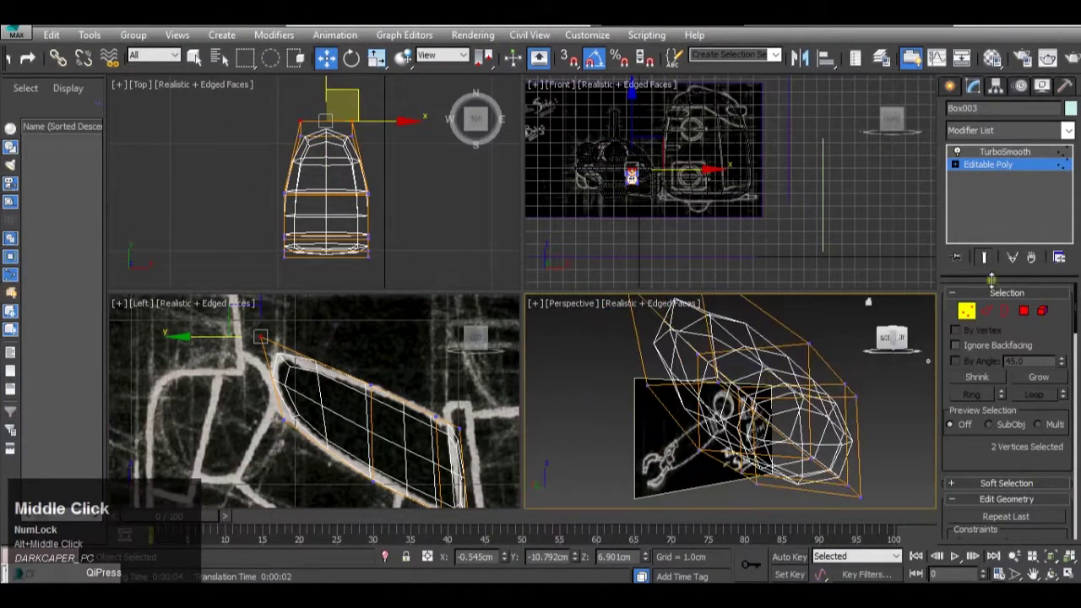
pyautogui.click(1023, 311)
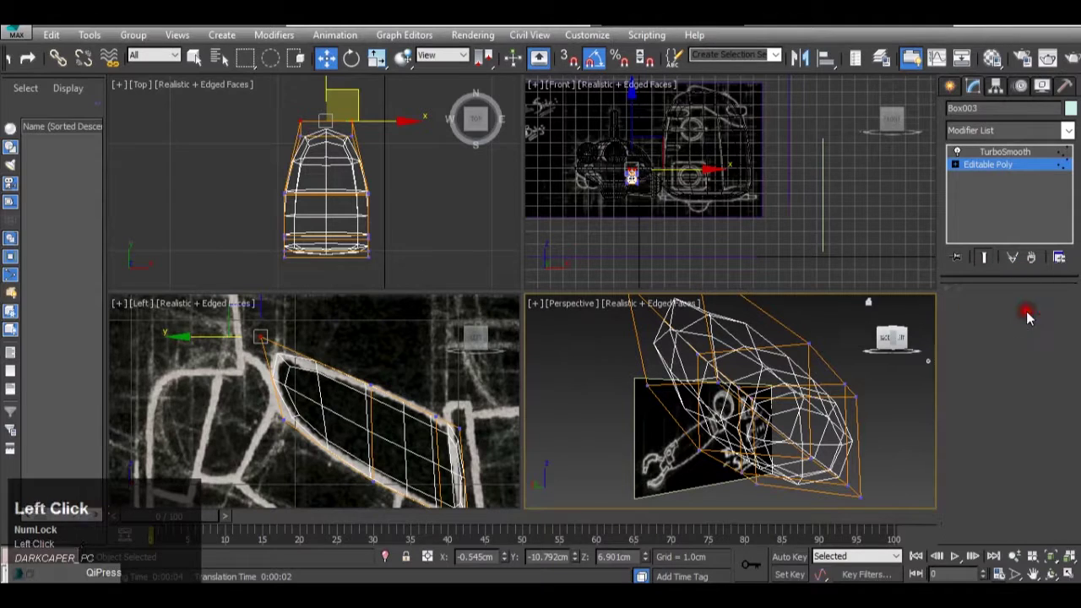
pyautogui.keyDown('ctrl'); pyautogui.click(687, 361); pyautogui.keyUp('ctrl')
pyautogui.keyDown('alt'); pyautogui.moveTo(823, 481); pyautogui.dragTo(839, 479, button='middle'); pyautogui.keyUp('alt')
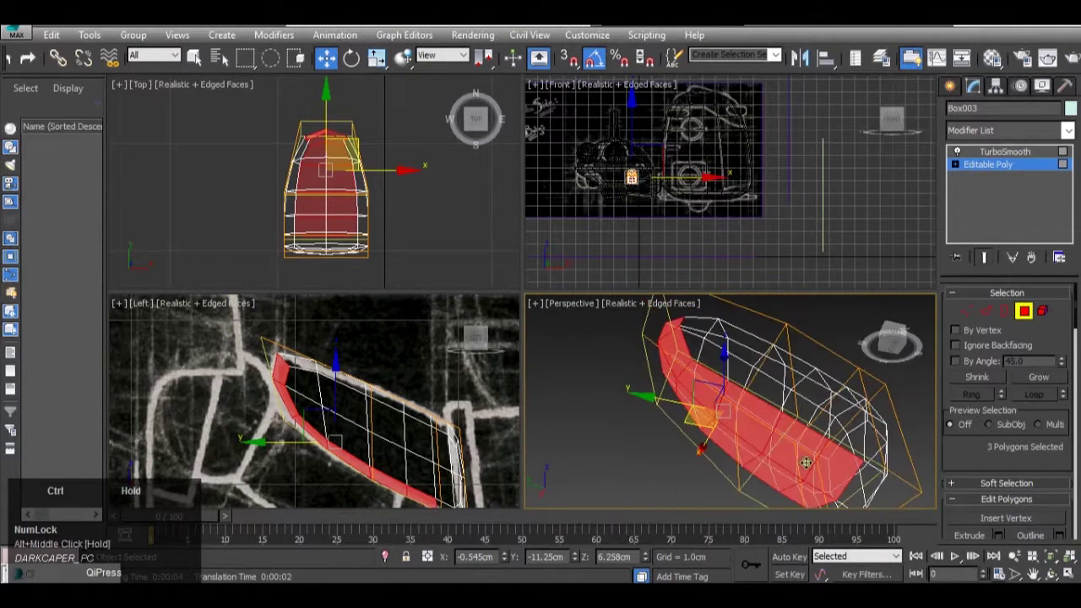
pyautogui.keyDown('ctrl'); pyautogui.click(849, 479); pyautogui.keyUp('ctrl')
pyautogui.hotkey('ctrl', 'z')
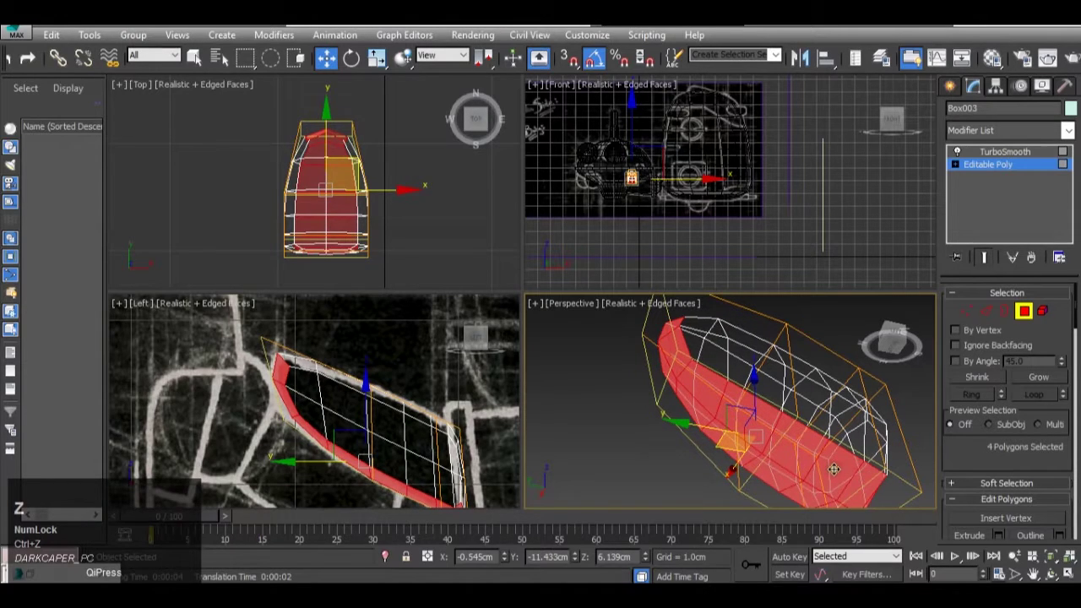
pyautogui.press('Delete')
# Step: Move the two upper tip vertices of Box003 inward onto the blueprint outline in the Left view
pyautogui.keyDown('alt'); pyautogui.moveTo(878, 415); pyautogui.dragTo(807, 521, button='middle'); pyautogui.keyUp('alt')
pyautogui.scroll(1, 378, 390)
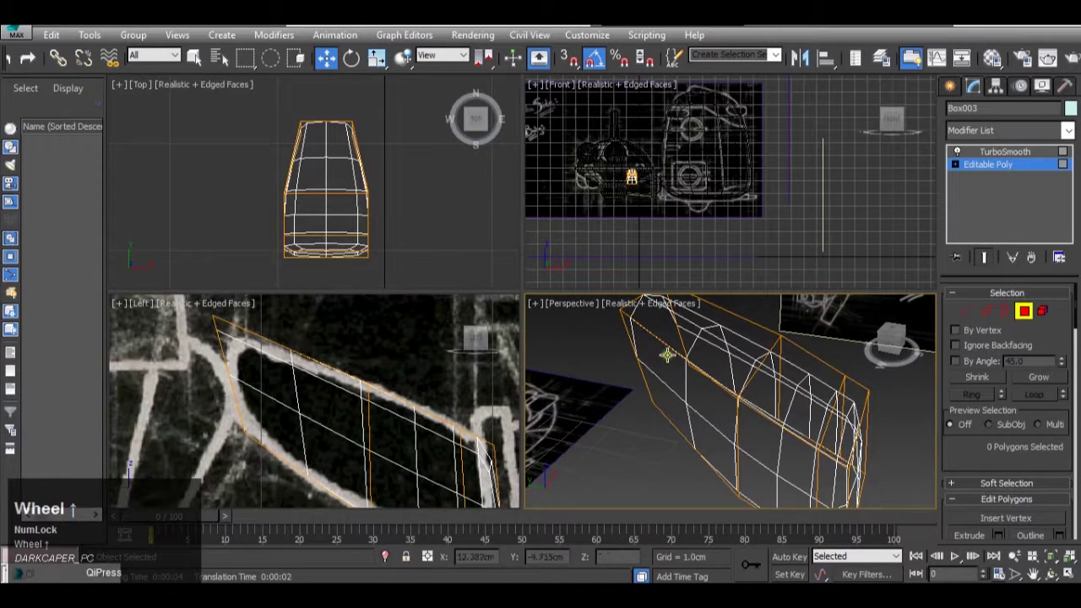
pyautogui.click(966, 310)
pyautogui.moveTo(236, 330); pyautogui.dragTo(199, 306)
pyautogui.moveTo(201, 325); pyautogui.dragTo(212, 333, button='middle')
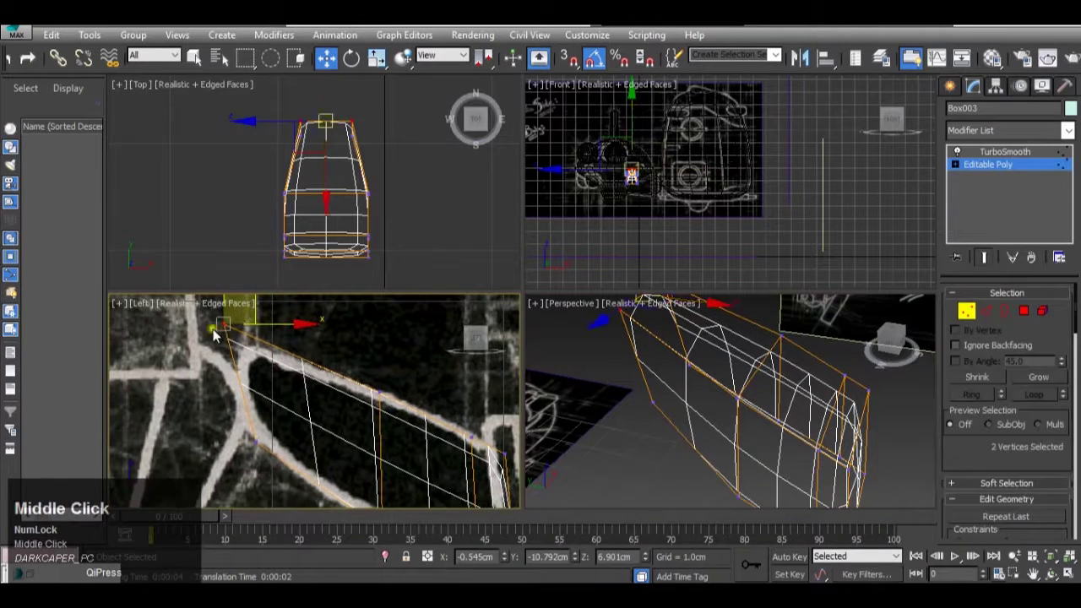
pyautogui.moveTo(257, 312); pyautogui.dragTo(281, 333)
# Step: Move the two lower vertices near Box003's narrow tip onto the curved underside line of the blueprint
pyautogui.scroll(2, 248, 403)
pyautogui.moveTo(249, 402); pyautogui.dragTo(238, 348, button='middle')
pyautogui.click(237, 435)
pyautogui.moveTo(237, 435); pyautogui.dragTo(320, 401)
pyautogui.scroll(2, 295, 356)
pyautogui.scroll(-3, 372, 406)
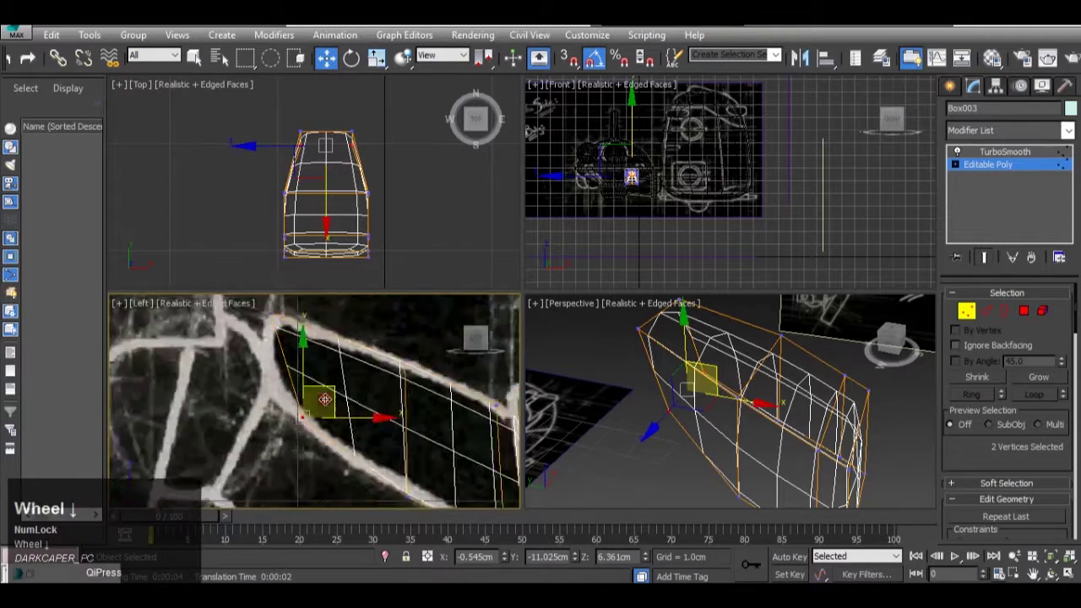
# Step: Delete the end-cap polygon at Box003's wide end
pyautogui.scroll(1, 374, 409)
pyautogui.keyDown('alt'); pyautogui.moveTo(724, 442); pyautogui.dragTo(693, 336, button='middle'); pyautogui.keyUp('alt')
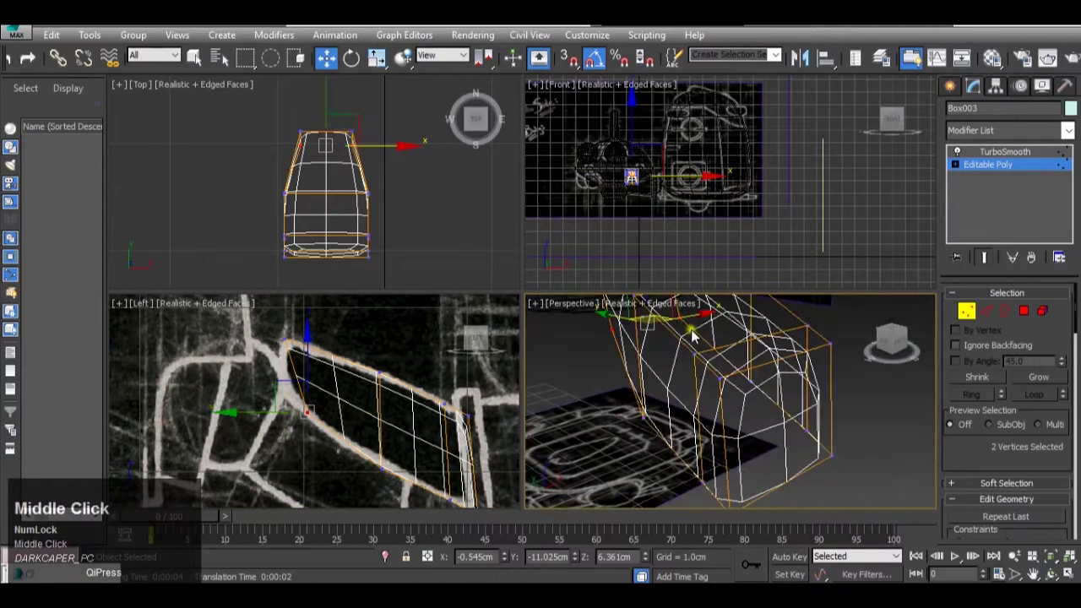
pyautogui.click(1024, 311)
pyautogui.click(767, 411)
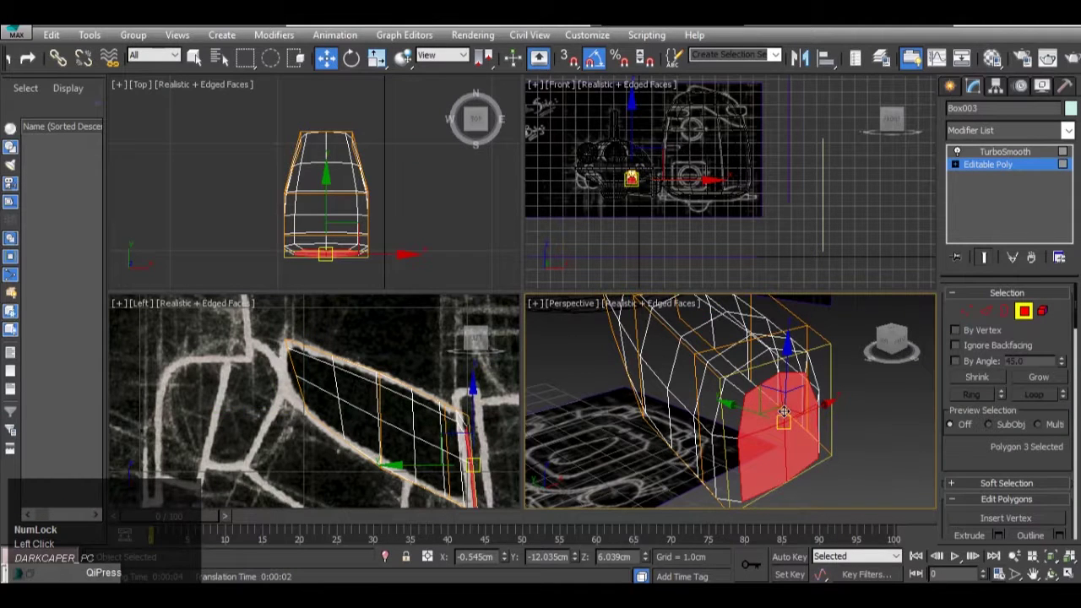
pyautogui.press('Delete')
pyautogui.keyDown('alt'); pyautogui.moveTo(784, 412); pyautogui.dragTo(777, 389, button='middle'); pyautogui.keyUp('alt')
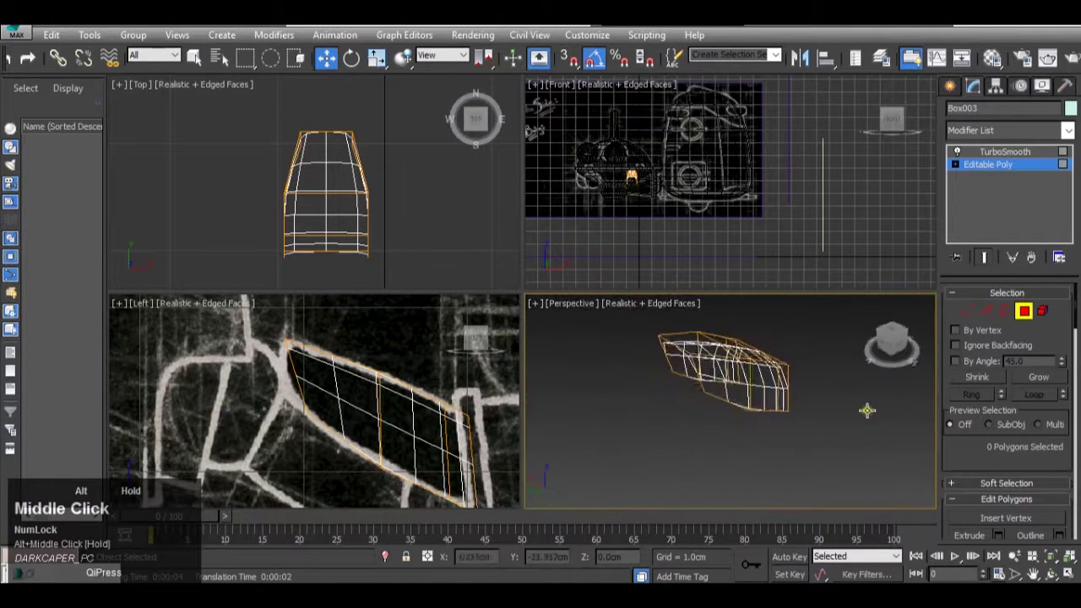
pyautogui.scroll(2, 775, 386)
# Step: Add a Shell modifier beneath TurboSmooth on Box003 with an outer amount of 0 cm and an inner amount of 0.084 cm
pyautogui.click(1017, 164)
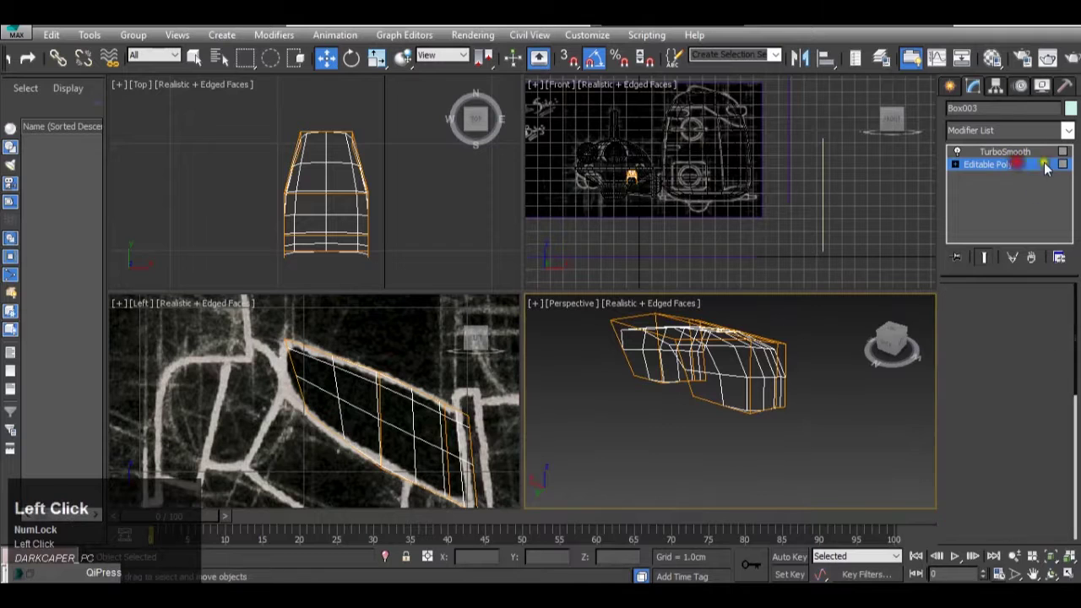
pyautogui.click(1069, 133)
pyautogui.moveTo(1068, 186); pyautogui.dragTo(1061, 447)
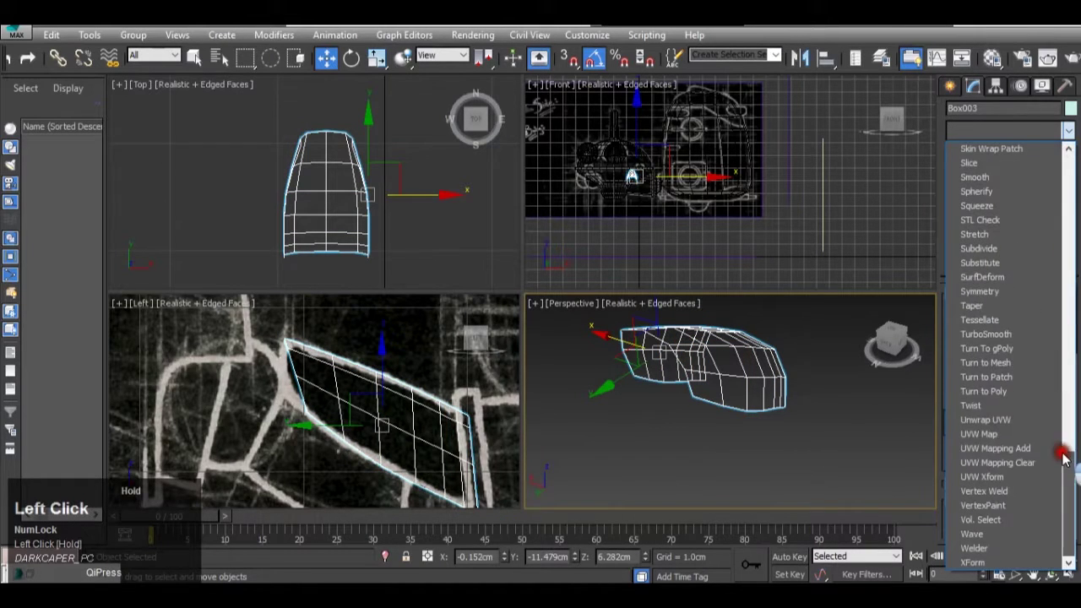
pyautogui.scroll(3, 1010, 245)
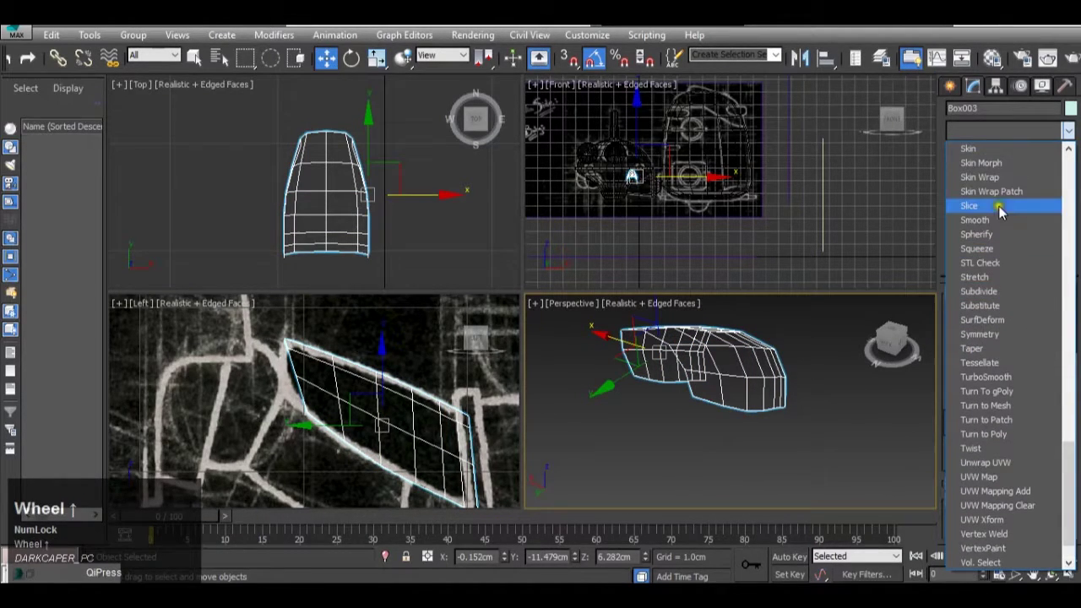
pyautogui.click(970, 168)
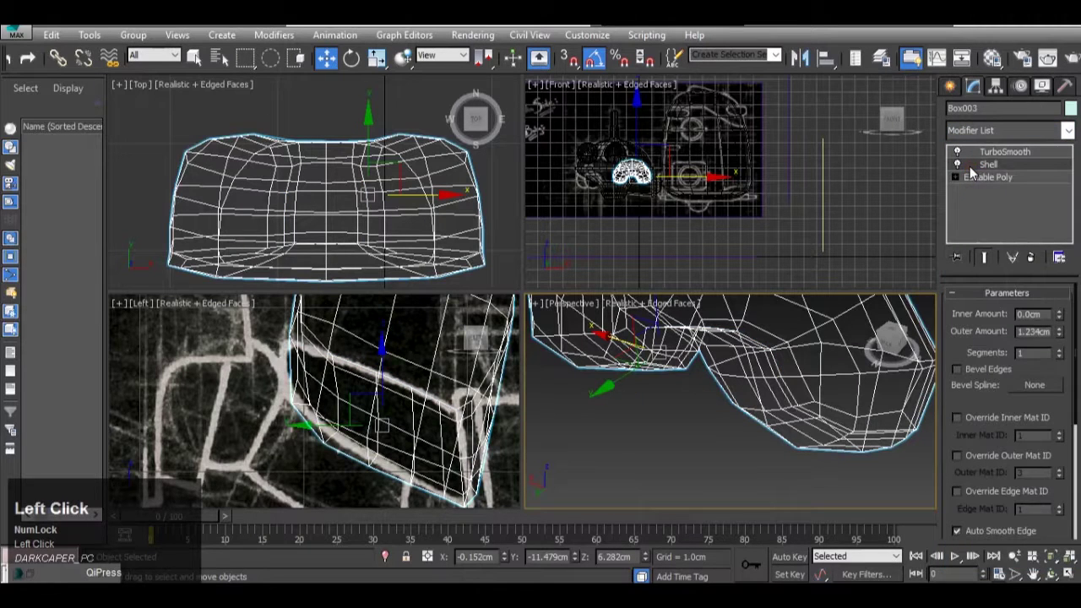
pyautogui.rightClick(1058, 332)
pyautogui.moveTo(1053, 308); pyautogui.dragTo(1038, 234)
# Step: Set the opacity of the 13 - Default material to 100 so the model displays as solid
pyautogui.keyDown('alt'); pyautogui.moveTo(701, 372); pyautogui.dragTo(718, 358, button='middle'); pyautogui.keyUp('alt')
pyautogui.scroll(-2, 718, 358)
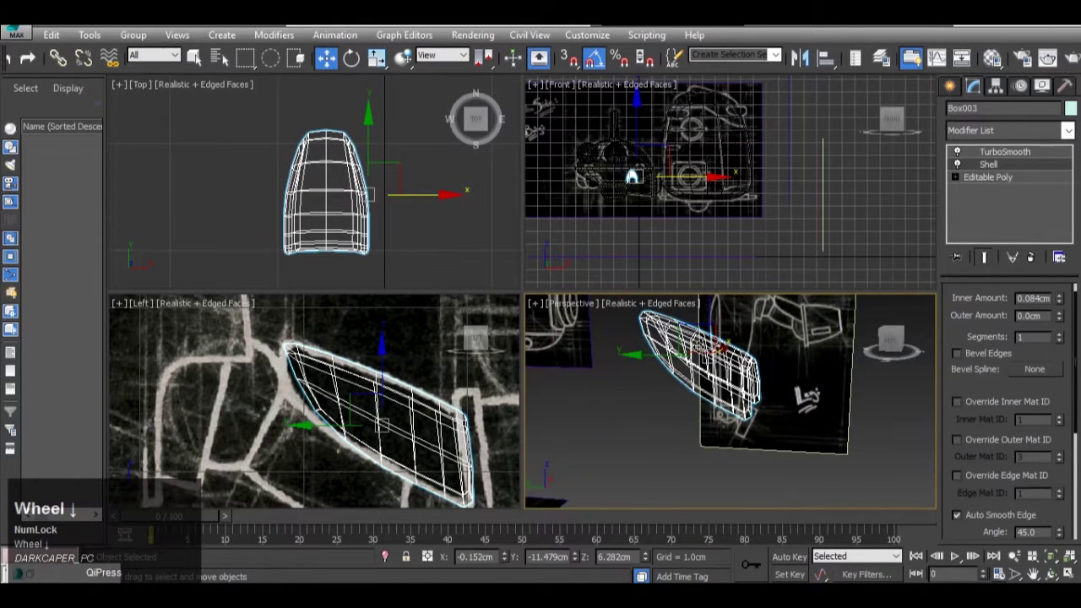
pyautogui.scroll(1, 786, 396)
pyautogui.press('m')
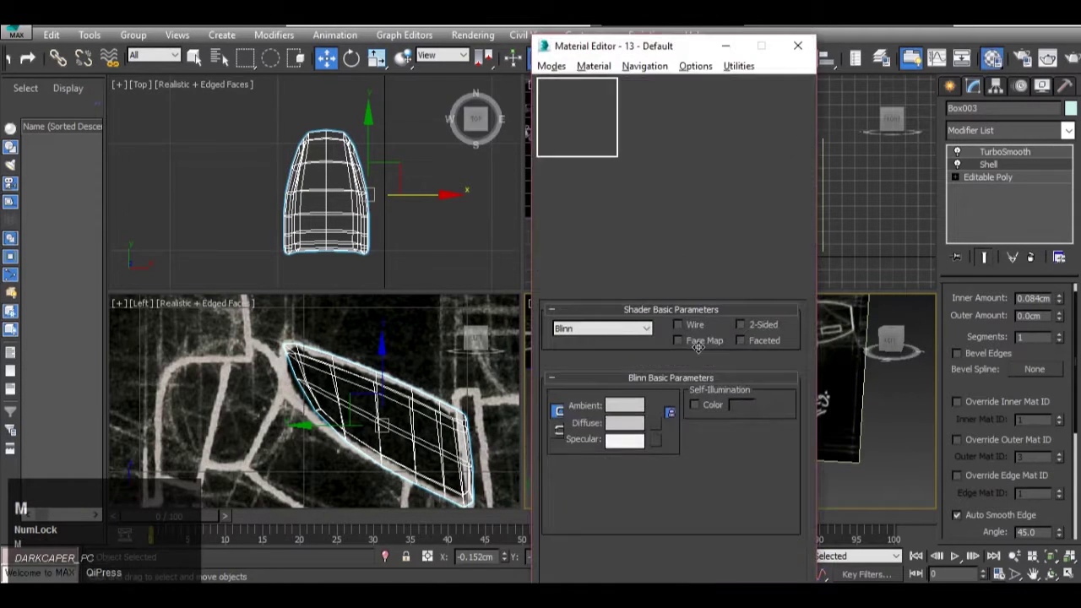
pyautogui.moveTo(767, 441); pyautogui.dragTo(782, 397)
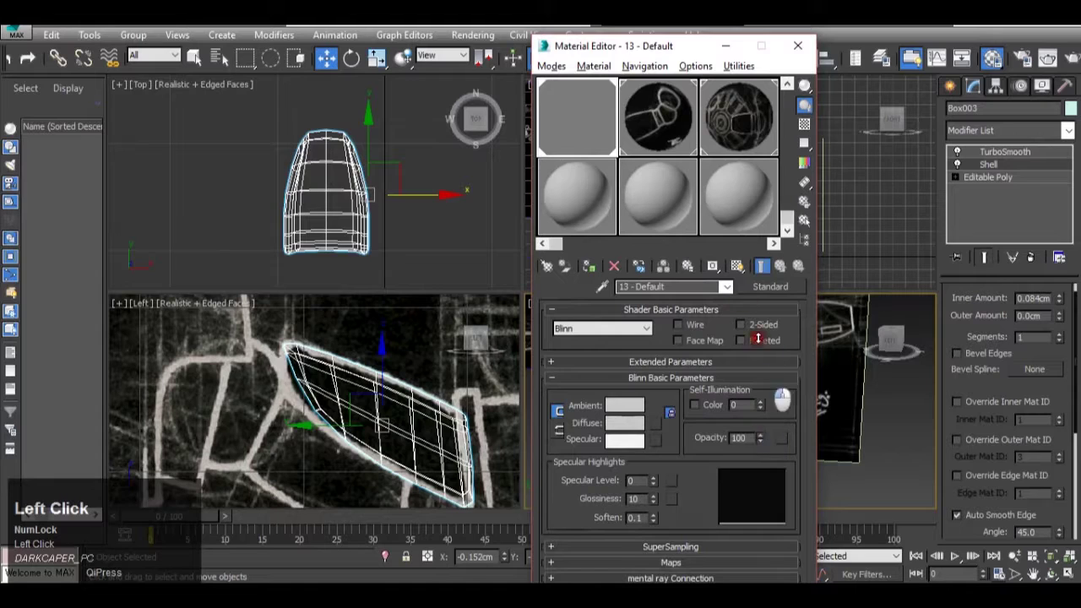
pyautogui.click(717, 48)
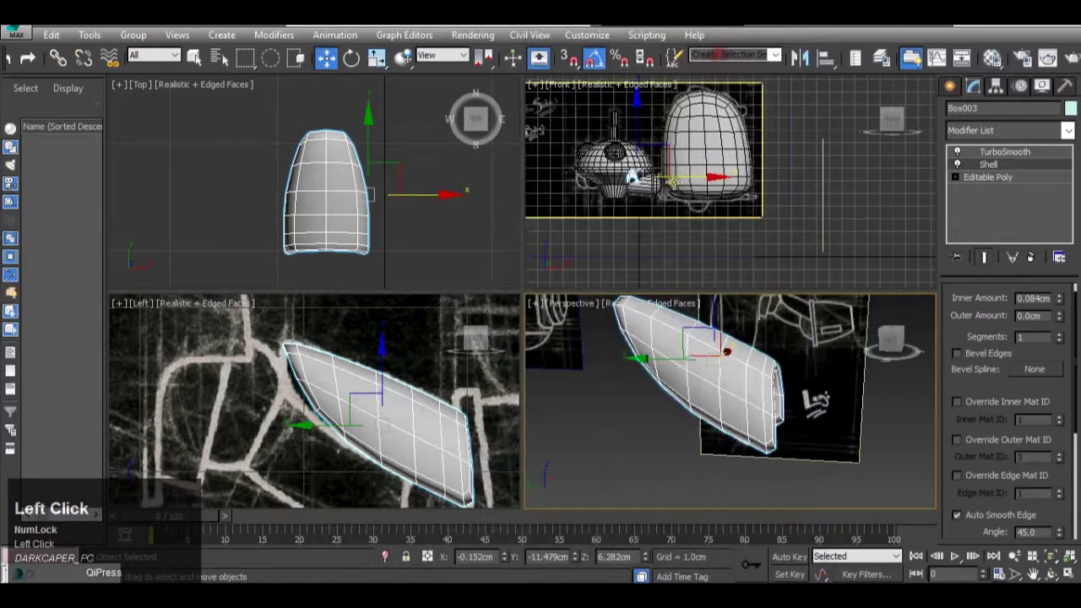
# Step: Unhide all hidden objects and compare the shelled cover's fit on the limb with the reference images
pyautogui.keyDown('alt'); pyautogui.moveTo(700, 412); pyautogui.dragTo(863, 419, button='middle'); pyautogui.keyUp('alt')
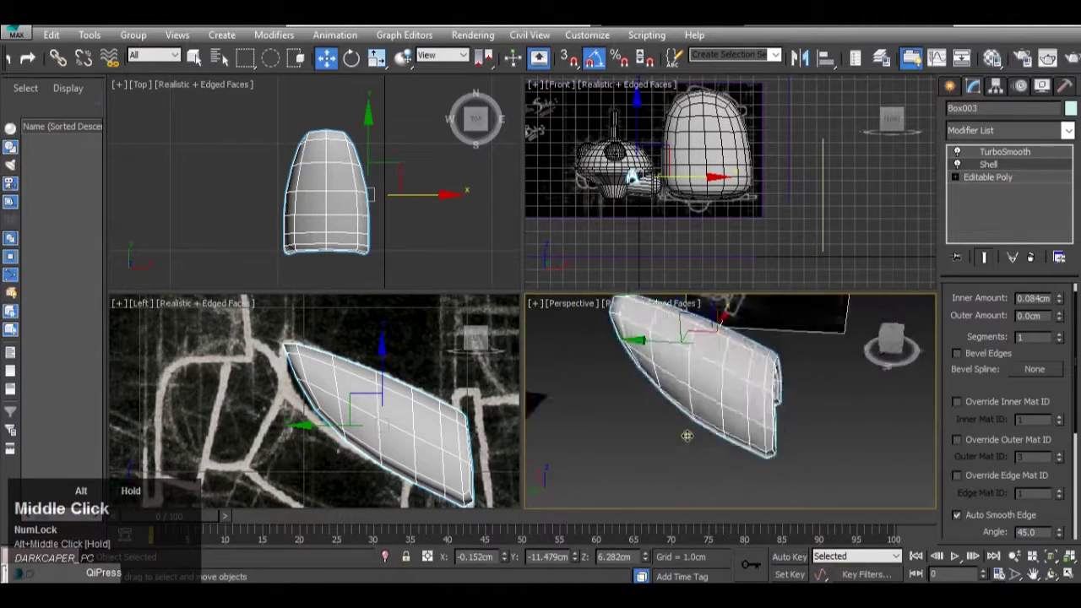
pyautogui.keyDown('alt'); pyautogui.moveTo(687, 435); pyautogui.dragTo(706, 397, button='middle'); pyautogui.keyUp('alt')
pyautogui.scroll(-3, 705, 389)
pyautogui.rightClick(708, 385)
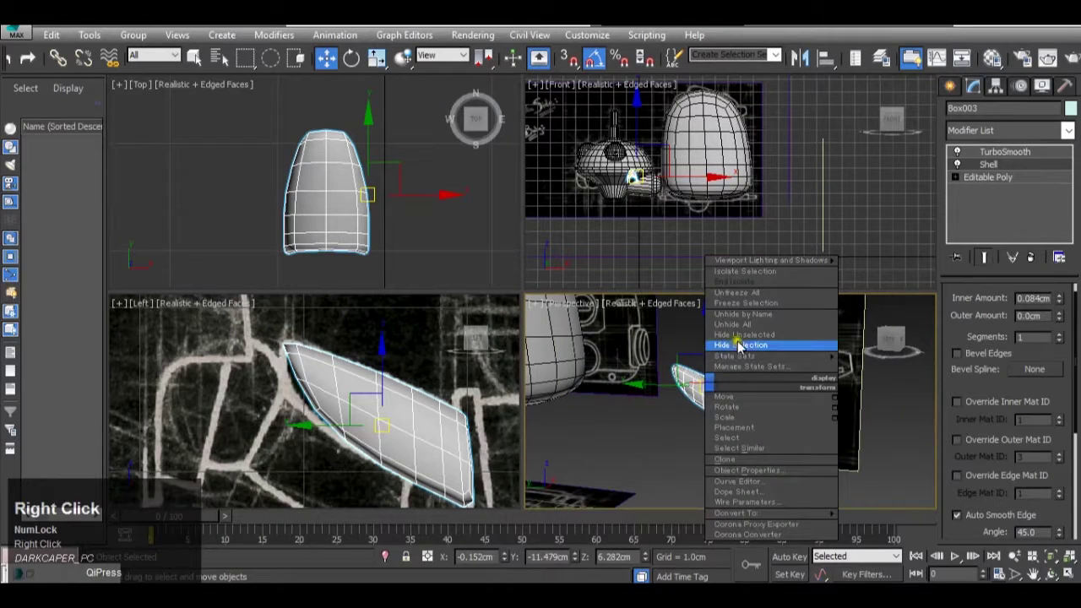
pyautogui.click(735, 325)
pyautogui.keyDown('alt'); pyautogui.moveTo(714, 397); pyautogui.dragTo(771, 443, button='middle'); pyautogui.keyUp('alt')
pyautogui.scroll(3, 688, 410)
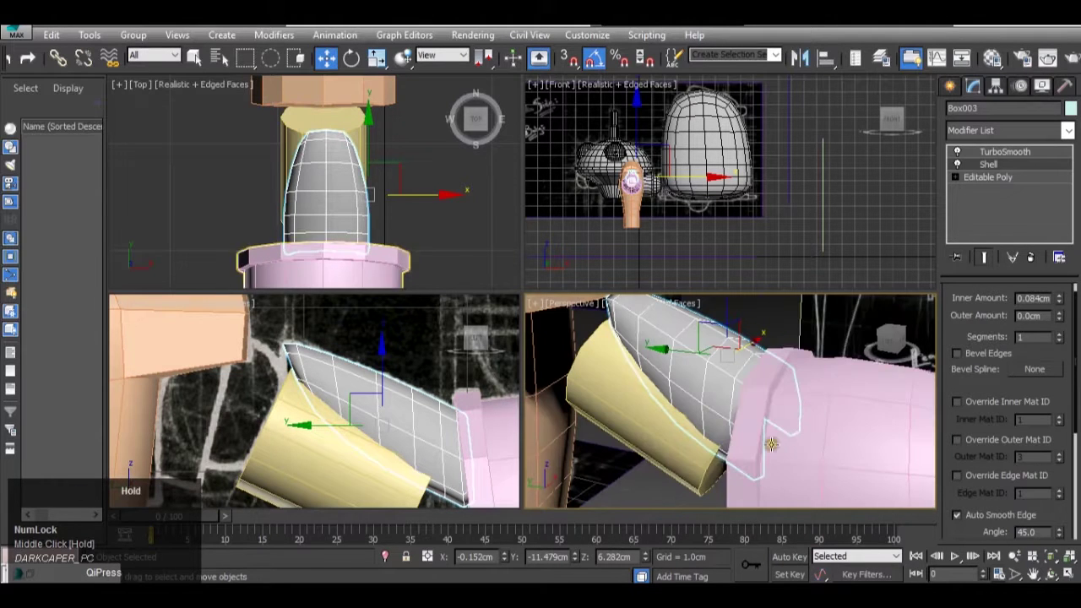
pyautogui.click(642, 592)
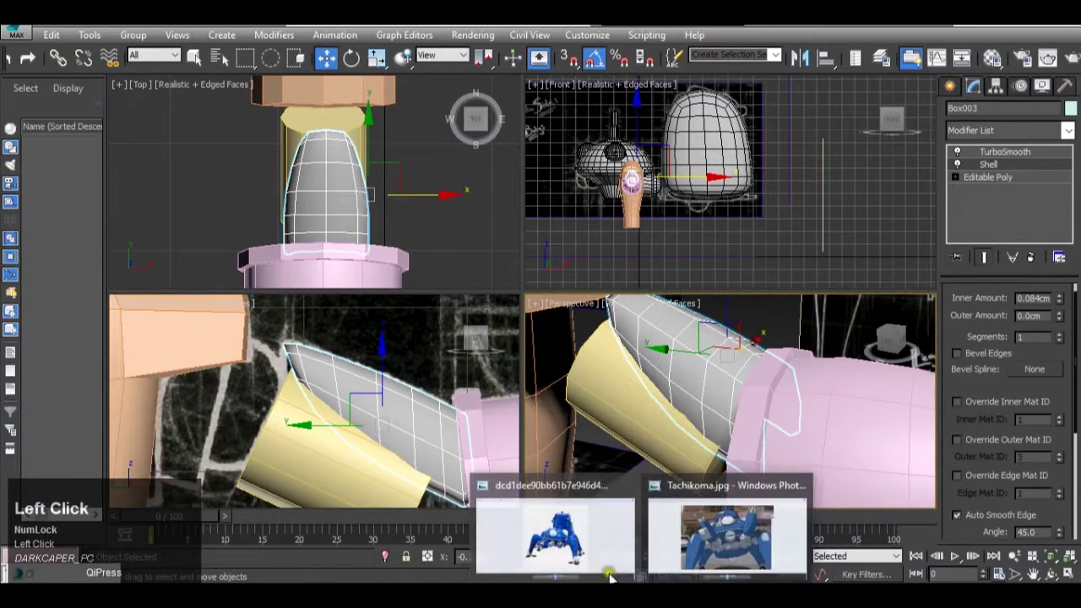
pyautogui.moveTo(555, 540)
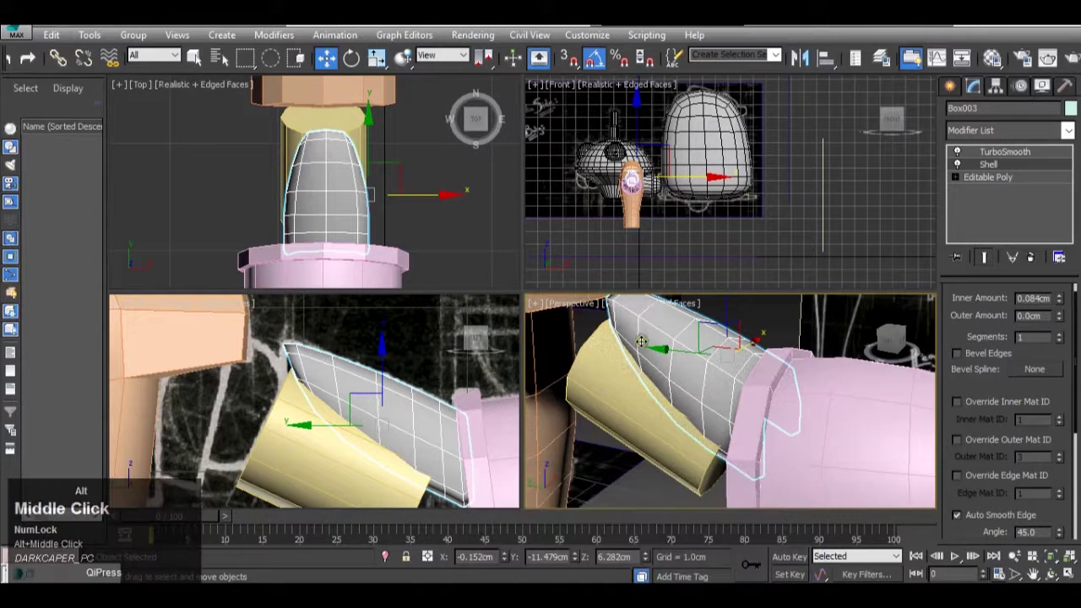
pyautogui.moveTo(651, 398); pyautogui.dragTo(678, 384, button='middle')
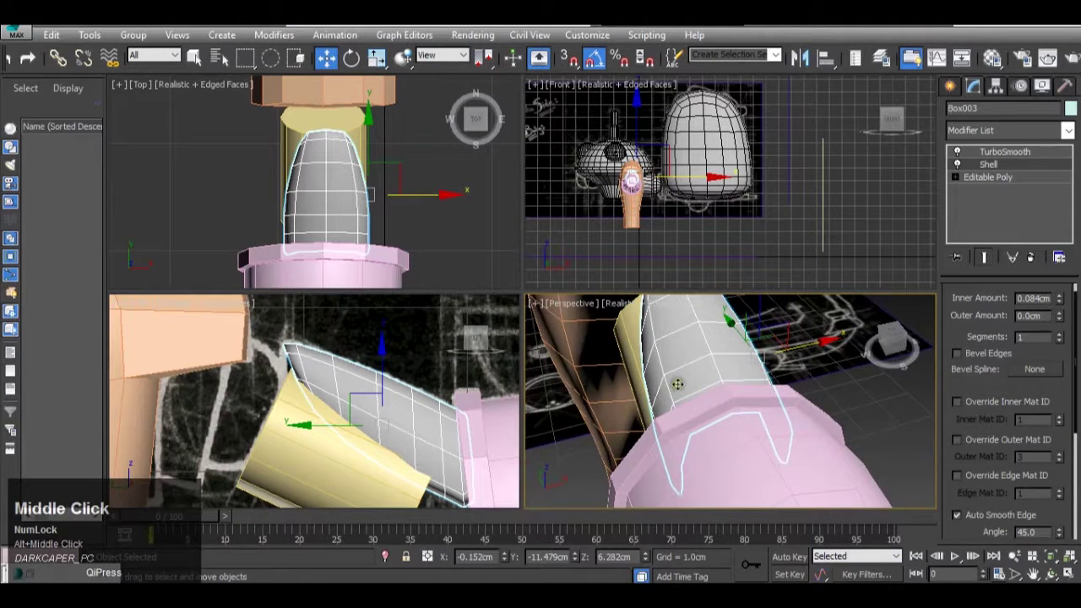
# Step: Center the pivot of Box003 on the object using Affect Pivot Only
pyautogui.press('r')
pyautogui.middleClick(424, 191)
pyautogui.scroll(2, 424, 191)
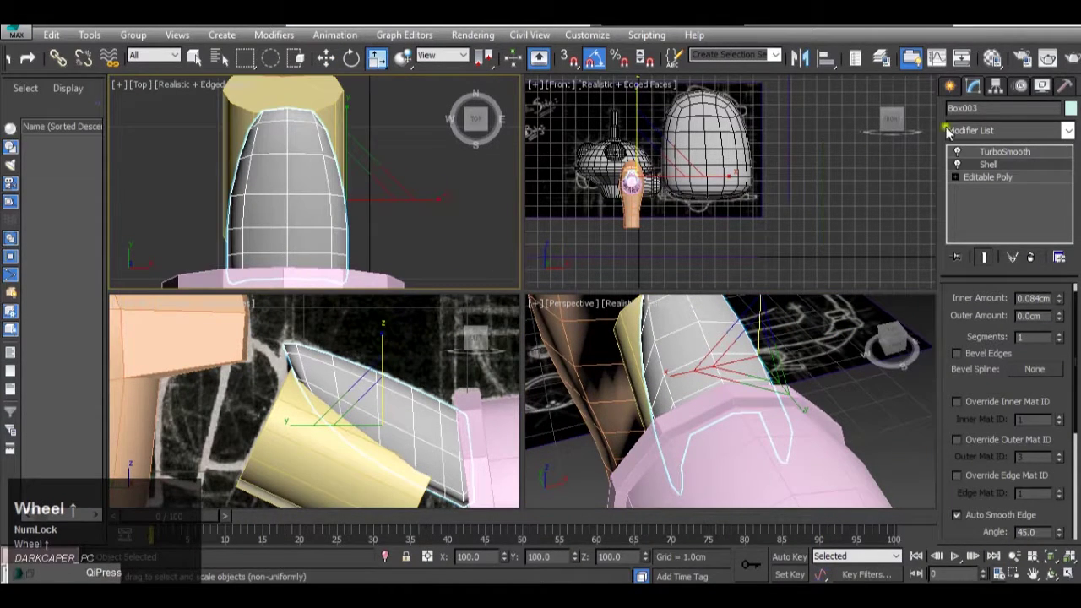
pyautogui.click(995, 87)
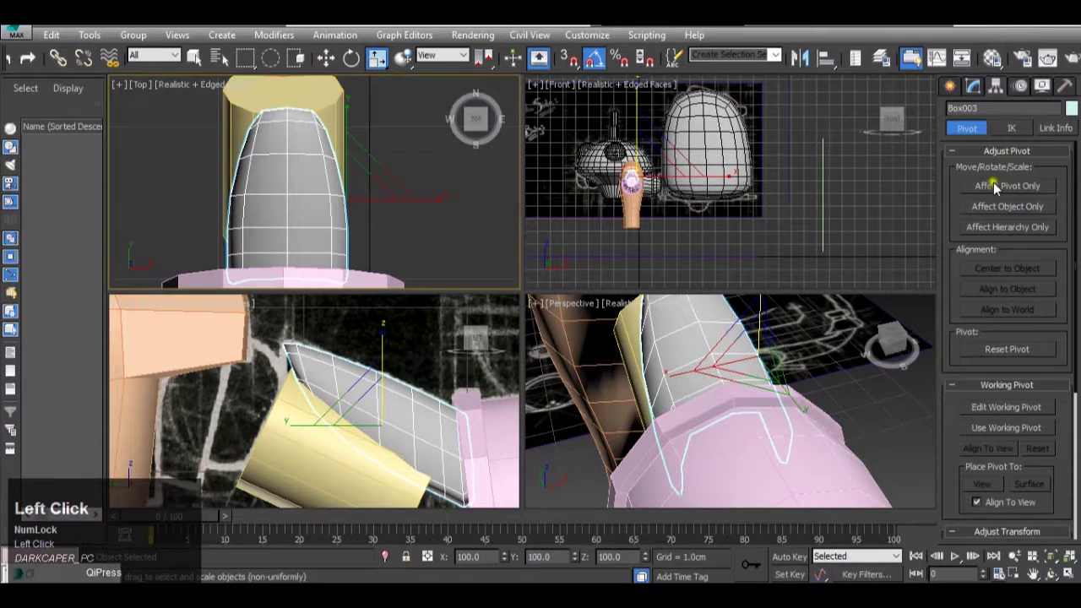
pyautogui.click(995, 186)
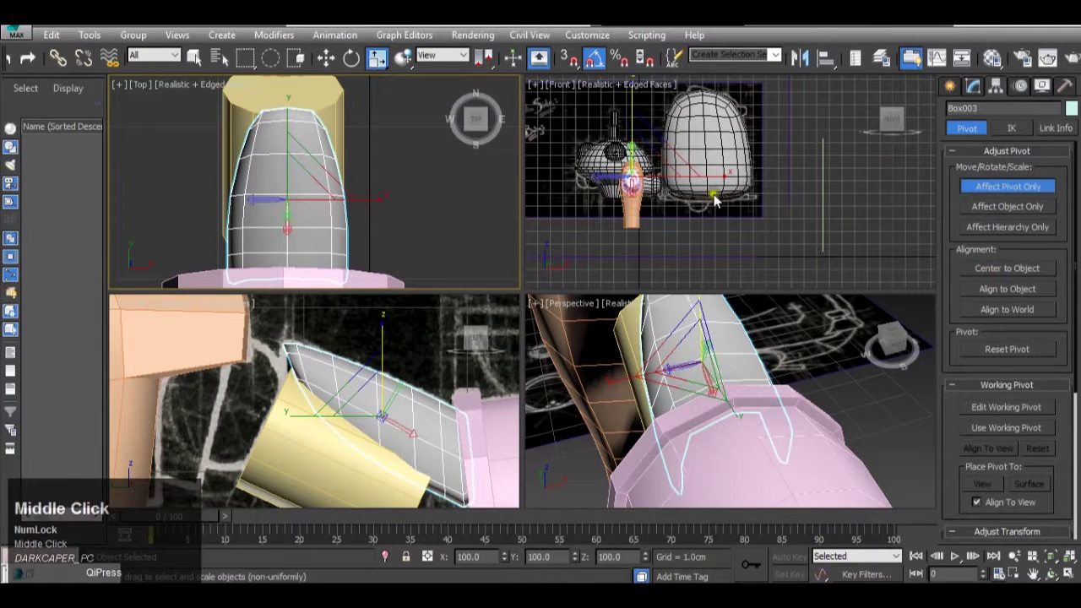
pyautogui.click(997, 190)
# Step: Scale Box003 wider along the X axis in the Top view to about 143% so it wraps over the yellow cylinder
pyautogui.moveTo(379, 196); pyautogui.dragTo(411, 212)
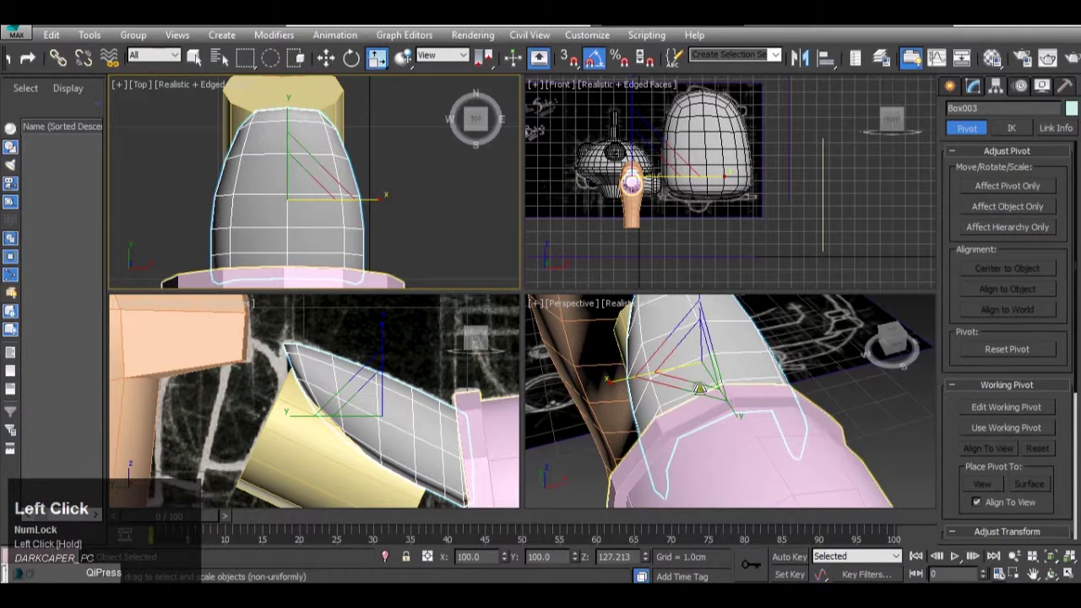
pyautogui.keyDown('alt'); pyautogui.moveTo(700, 388); pyautogui.dragTo(536, 331, button='middle'); pyautogui.keyUp('alt')
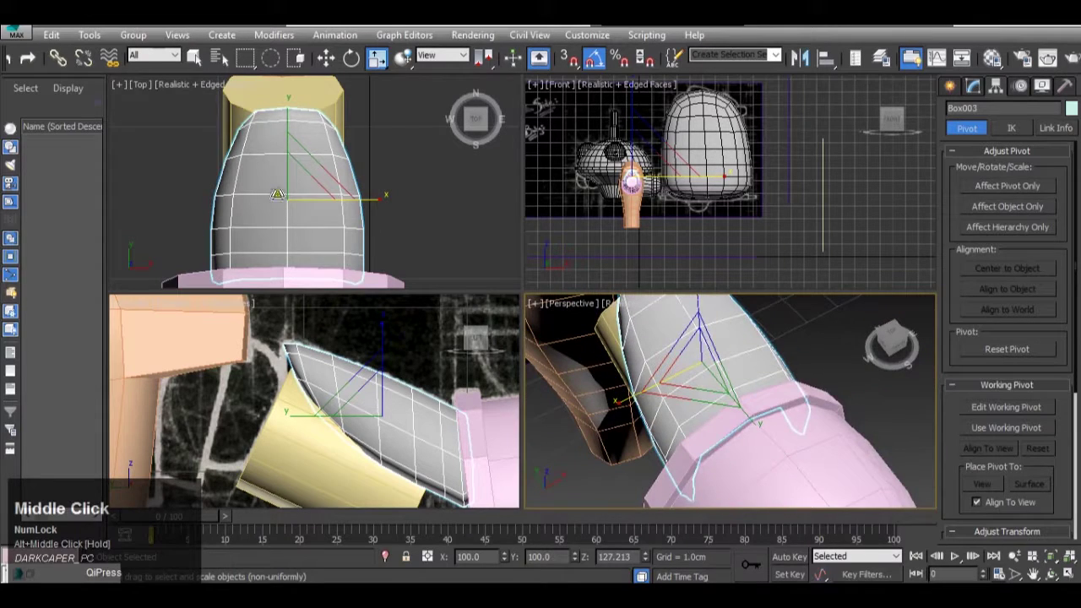
pyautogui.scroll(2, 325, 198)
pyautogui.moveTo(355, 203); pyautogui.dragTo(391, 225)
pyautogui.keyDown('alt'); pyautogui.moveTo(643, 355); pyautogui.dragTo(865, 340, button='middle'); pyautogui.keyUp('alt')
pyautogui.scroll(-4, 865, 339)
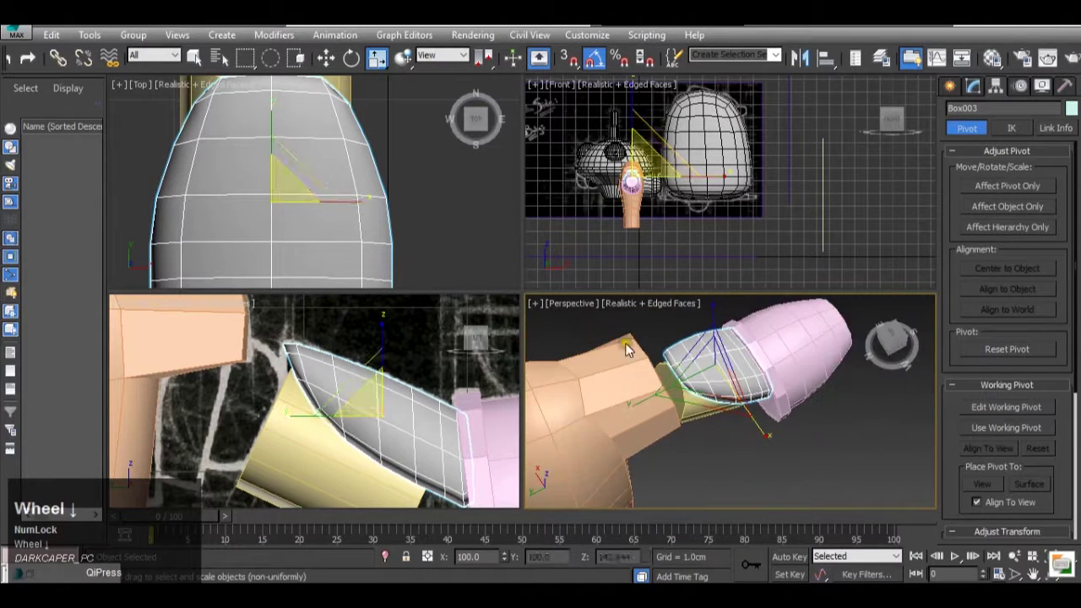
pyautogui.scroll(2, 371, 304)
pyautogui.scroll(-2, 372, 304)
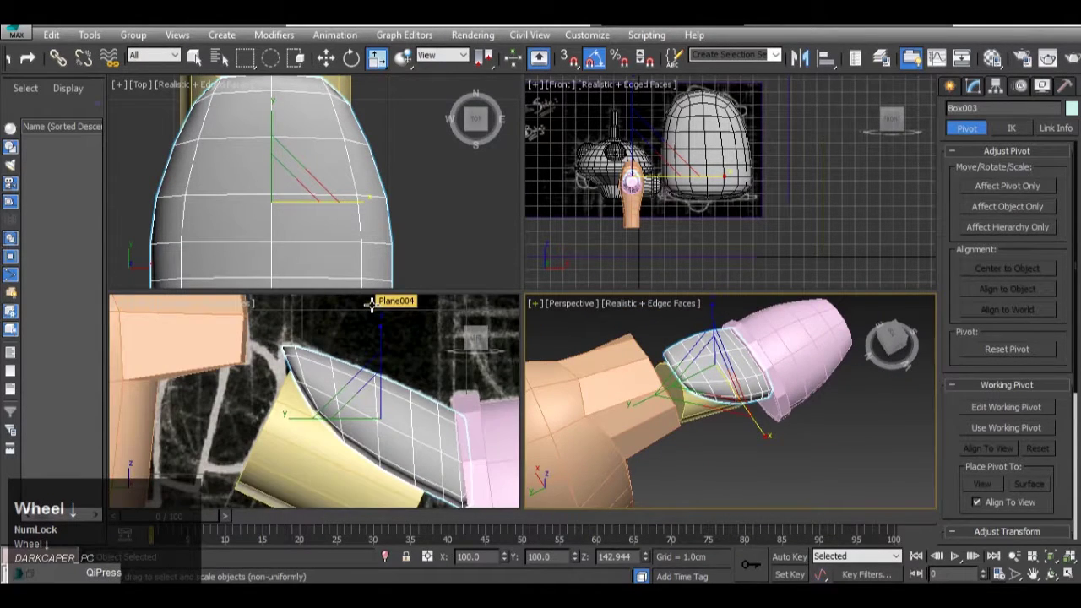
# Step: Inspect the widened cover's fit over the yellow cylinder and against the limb reference images from several angles
pyautogui.keyDown('alt'); pyautogui.moveTo(766, 402); pyautogui.dragTo(791, 458, button='middle'); pyautogui.keyUp('alt')
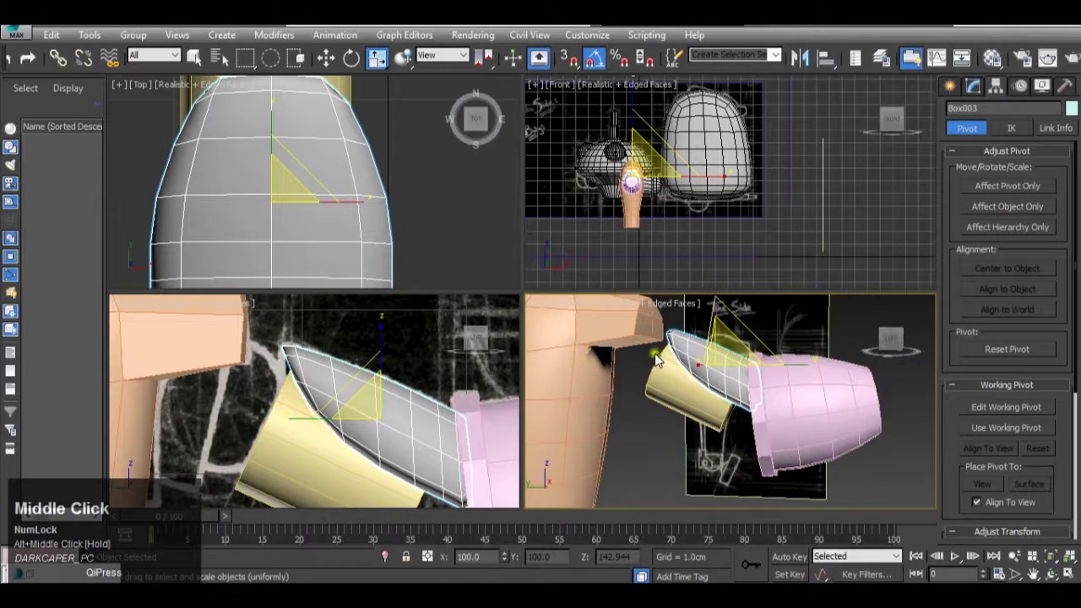
pyautogui.scroll(5, 657, 359)
pyautogui.moveTo(722, 386); pyautogui.dragTo(560, 393, button='middle')
pyautogui.scroll(-4, 629, 452)
pyautogui.moveTo(627, 454); pyautogui.dragTo(642, 397, button='middle')
pyautogui.scroll(-5, 227, 369)
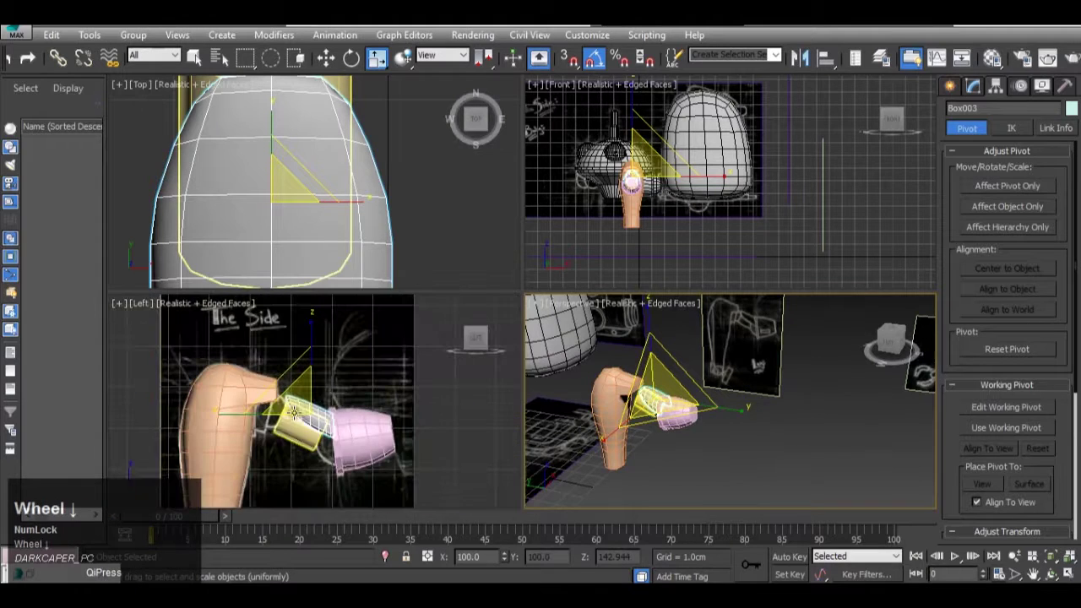
pyautogui.keyDown('alt'); pyautogui.moveTo(359, 439); pyautogui.dragTo(312, 427, button='middle'); pyautogui.keyUp('alt')
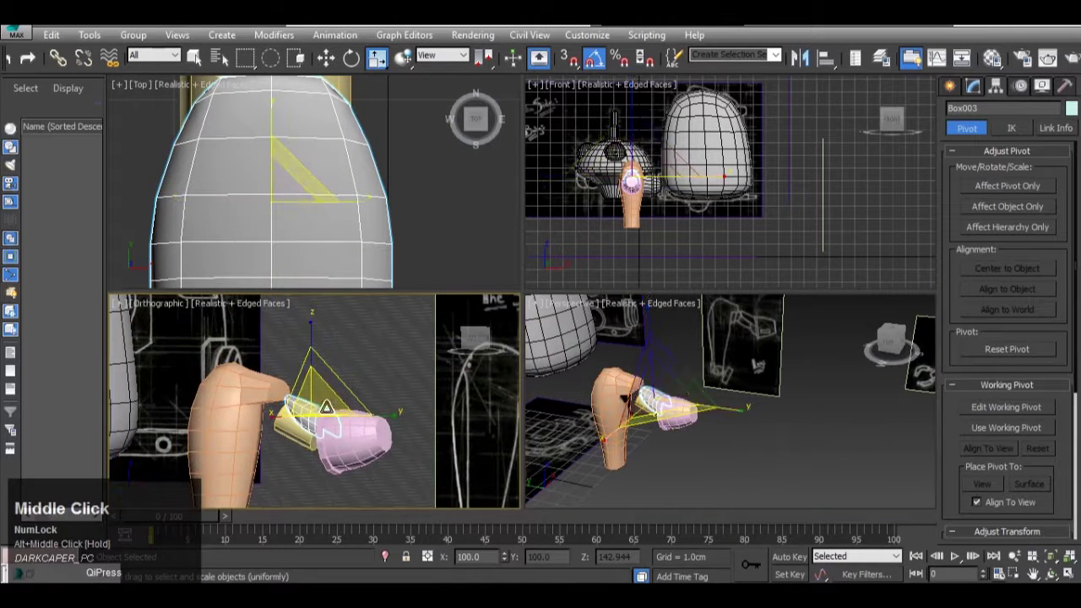
# Step: Restore the orthographic viewport to the Left view and frame the limb with its blueprint
pyautogui.click(145, 304)
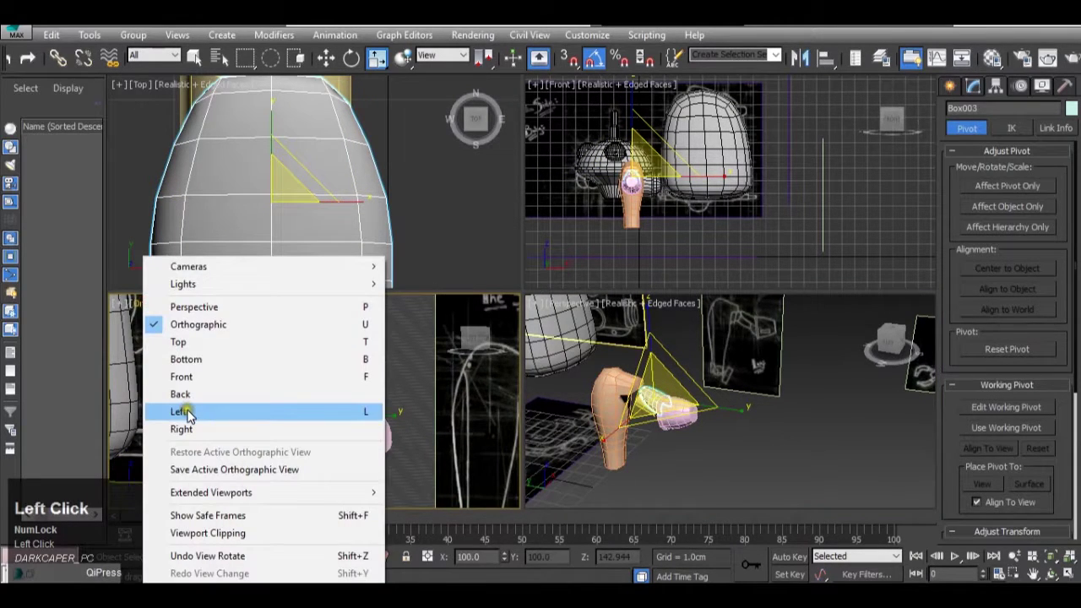
pyautogui.click(184, 412)
pyautogui.scroll(-5, 321, 407)
pyautogui.moveTo(363, 399)
pyautogui.mouseDown(button='middle')
pyautogui.moveTo(359, 353)
pyautogui.moveTo(356, 395)
pyautogui.mouseUp(button='middle')
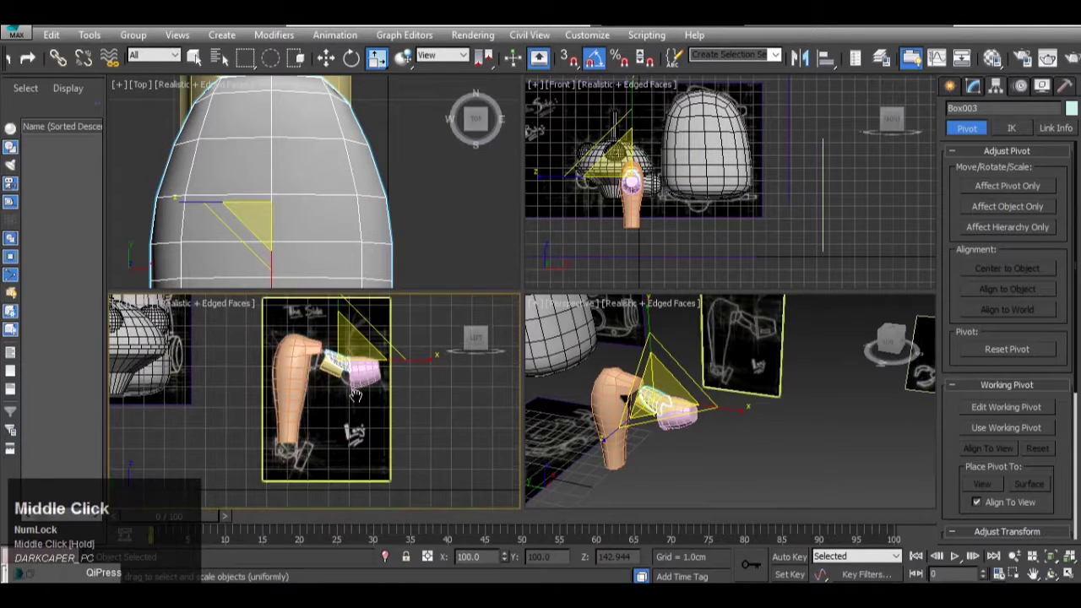
# Step: Select the pink part, cover, yellow cylinder, orange leg and side blueprint plane, and move them along Y past the body
pyautogui.moveTo(708, 472); pyautogui.dragTo(686, 439, button='middle')
pyautogui.click(685, 452)
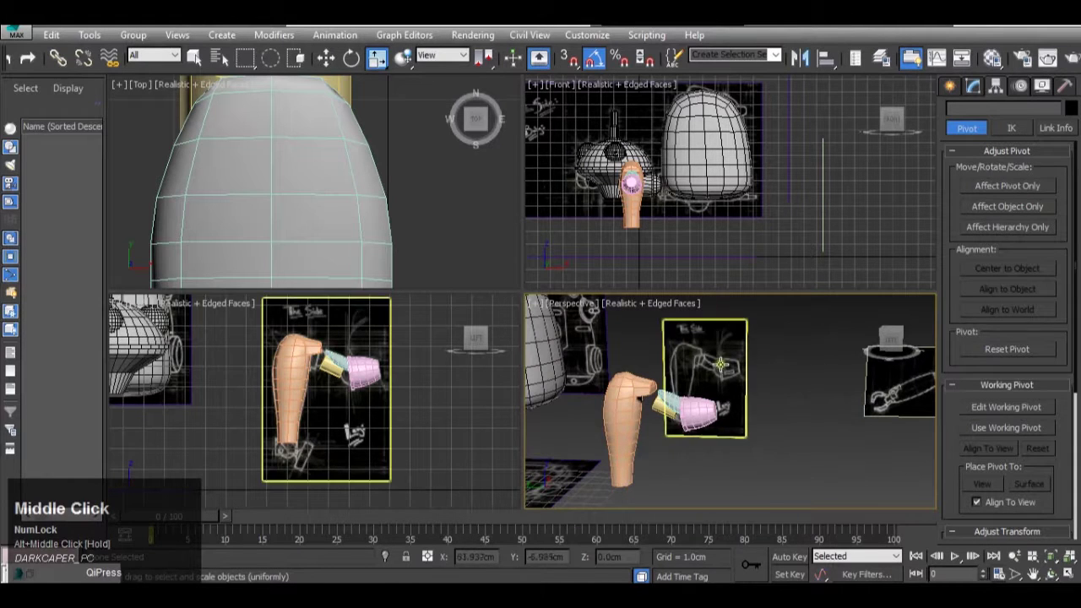
pyautogui.keyDown('alt'); pyautogui.moveTo(709, 411); pyautogui.dragTo(720, 414, button='middle'); pyautogui.keyUp('alt')
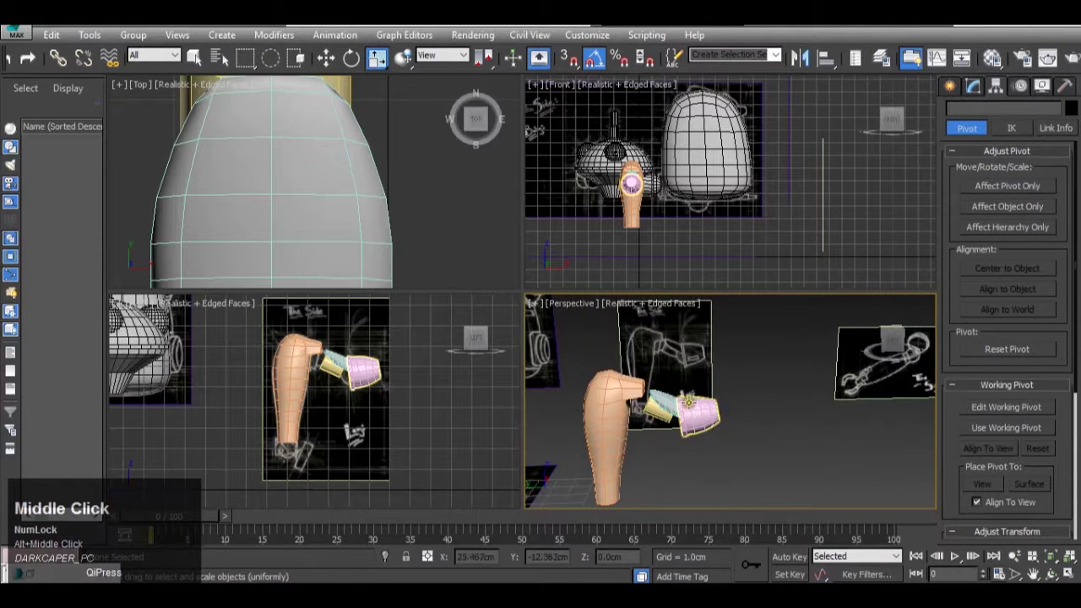
pyautogui.keyDown('ctrl'); pyautogui.click(689, 402); pyautogui.keyUp('ctrl')
pyautogui.keyDown('ctrl'); pyautogui.click(666, 401); pyautogui.keyUp('ctrl')
pyautogui.keyDown('ctrl'); pyautogui.click(657, 409); pyautogui.keyUp('ctrl')
pyautogui.keyDown('ctrl'); pyautogui.click(615, 389); pyautogui.keyUp('ctrl')
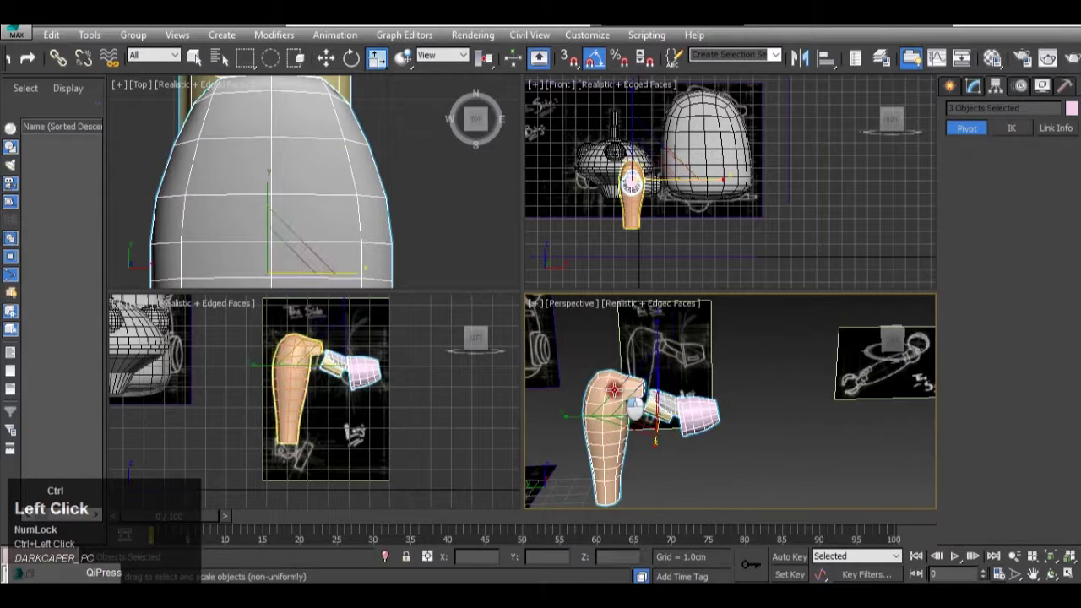
pyautogui.keyDown('ctrl'); pyautogui.click(665, 349); pyautogui.keyUp('ctrl')
pyautogui.scroll(-5, 653, 420)
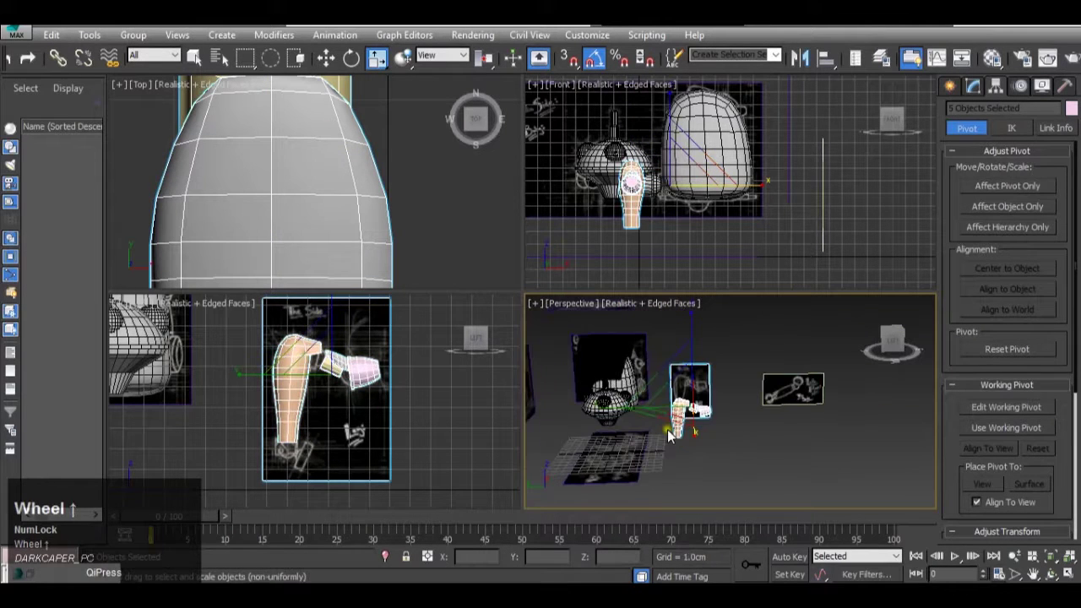
pyautogui.press('w')
pyautogui.moveTo(640, 407); pyautogui.dragTo(504, 397)
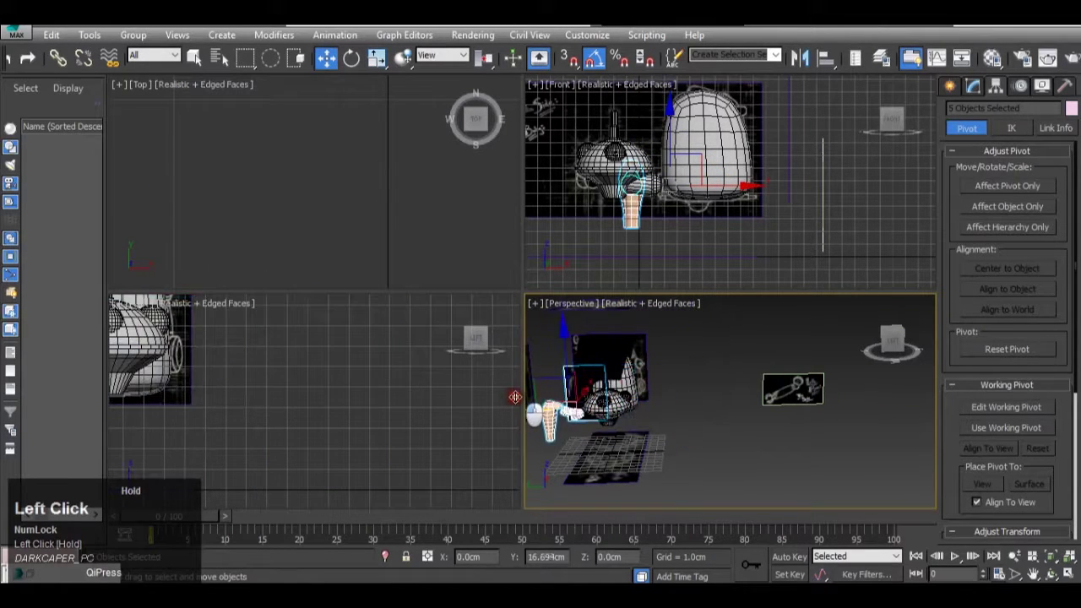
# Step: Shift the selected limb parts and their blueprint plane slightly along the X axis
pyautogui.press('z')
pyautogui.keyDown('alt'); pyautogui.moveTo(541, 406); pyautogui.dragTo(805, 414, button='middle'); pyautogui.keyUp('alt')
pyautogui.scroll(3, 562, 397)
pyautogui.moveTo(657, 347); pyautogui.dragTo(696, 363)
pyautogui.keyDown('alt'); pyautogui.moveTo(696, 363); pyautogui.dragTo(659, 224, button='middle'); pyautogui.keyUp('alt')
pyautogui.keyDown('alt'); pyautogui.scroll(-5, 718, 343); pyautogui.keyUp('alt')
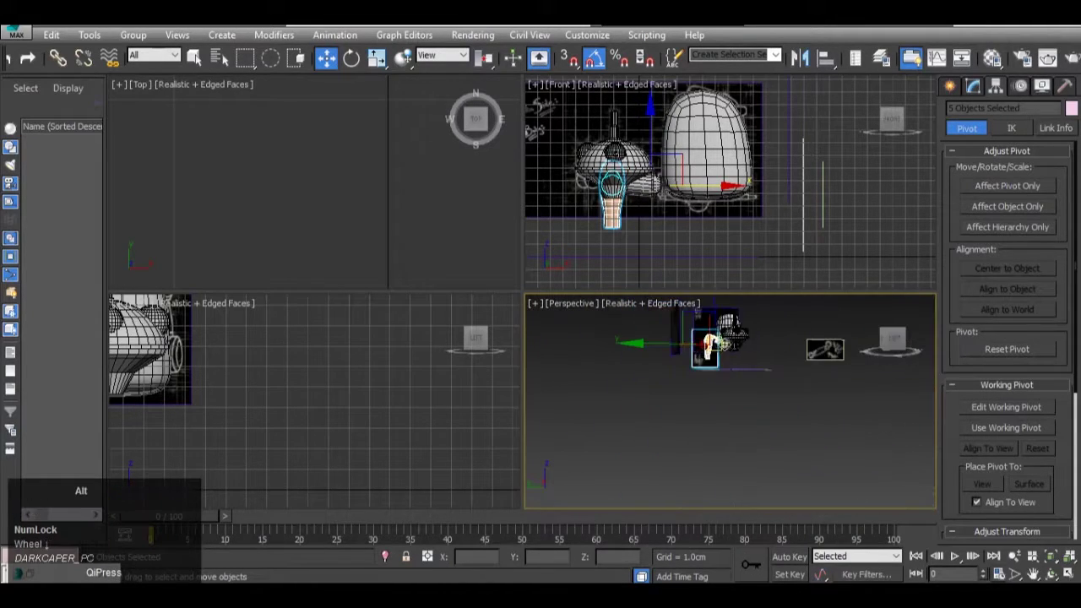
# Step: Examine the left arm side-view blueprint on Plane005, including its claw, forearm and joints
pyautogui.scroll(5, 718, 346)
pyautogui.keyDown('alt'); pyautogui.moveTo(718, 346); pyautogui.dragTo(817, 443, button='middle'); pyautogui.keyUp('alt')
pyautogui.scroll(-3, 733, 373)
pyautogui.click(796, 364)
pyautogui.click(764, 366)
pyautogui.moveTo(764, 366)
pyautogui.keyDown('alt'); pyautogui.mouseDown(button='middle')
pyautogui.moveTo(757, 376)
pyautogui.moveTo(656, 370)
pyautogui.moveTo(693, 403)
pyautogui.moveTo(646, 384)
pyautogui.moveTo(708, 399)
pyautogui.moveTo(740, 357)
pyautogui.mouseUp(button='middle'); pyautogui.keyUp('alt')
pyautogui.scroll(3, 757, 377)
pyautogui.scroll(-3, 688, 398)
pyautogui.scroll(1, 643, 397)
pyautogui.scroll(5, 642, 397)
pyautogui.scroll(-3, 640, 382)
pyautogui.scroll(-3, 708, 399)
pyautogui.scroll(5, 747, 357)
pyautogui.scroll(-1, 740, 356)
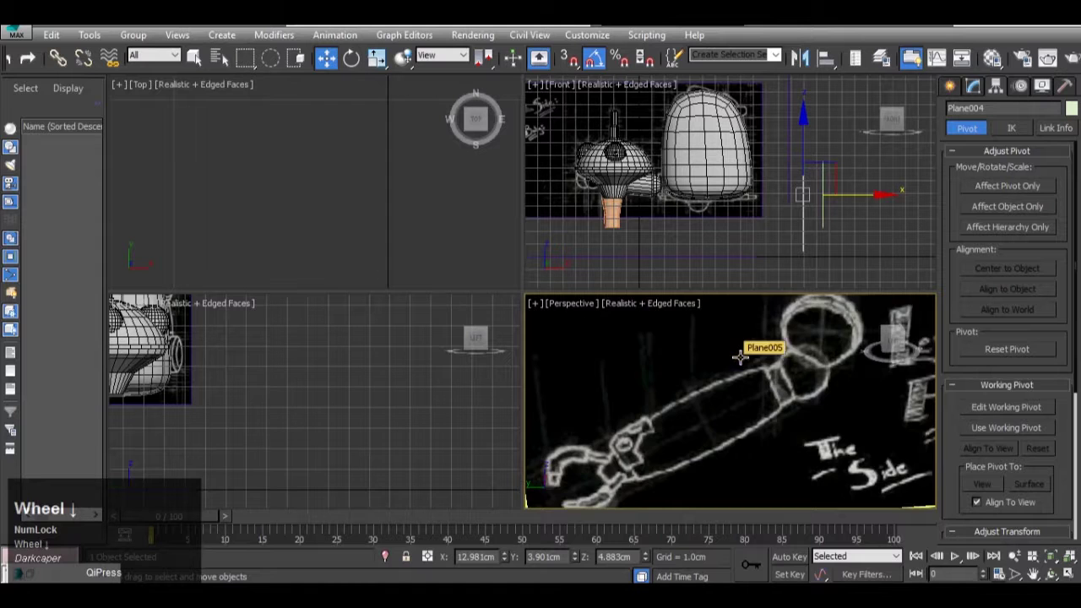
pyautogui.scroll(-4, 740, 356)
pyautogui.scroll(5, 729, 381)
pyautogui.scroll(-3, 729, 381)
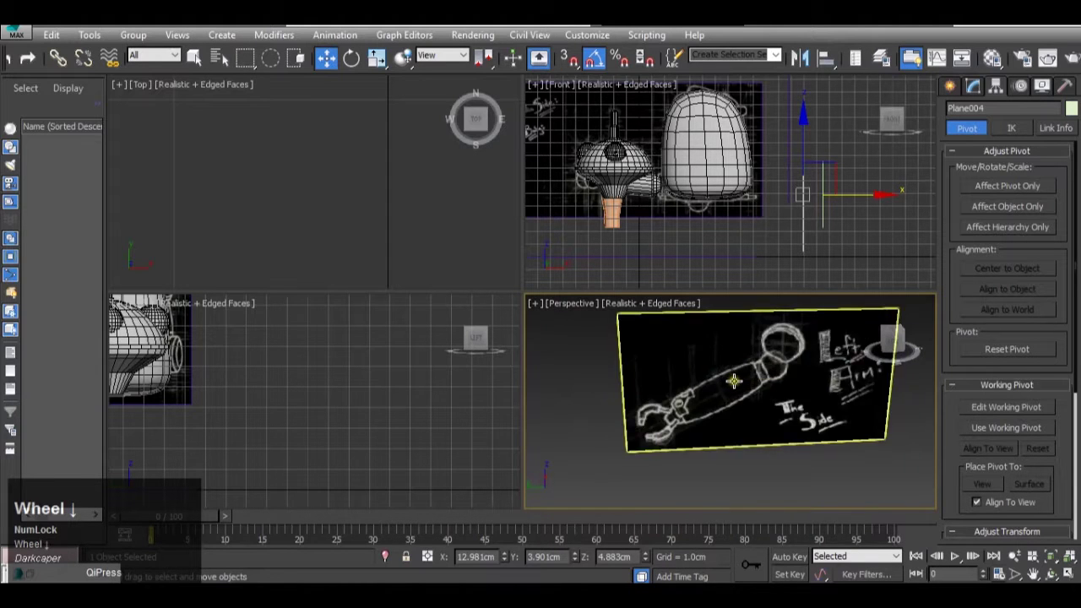
# Step: Create a 12-sided cylinder about 0.68 cm in radius and 1.27 cm high over the blueprint's forearm in the Left view
pyautogui.moveTo(265, 361); pyautogui.dragTo(302, 388, button='middle')
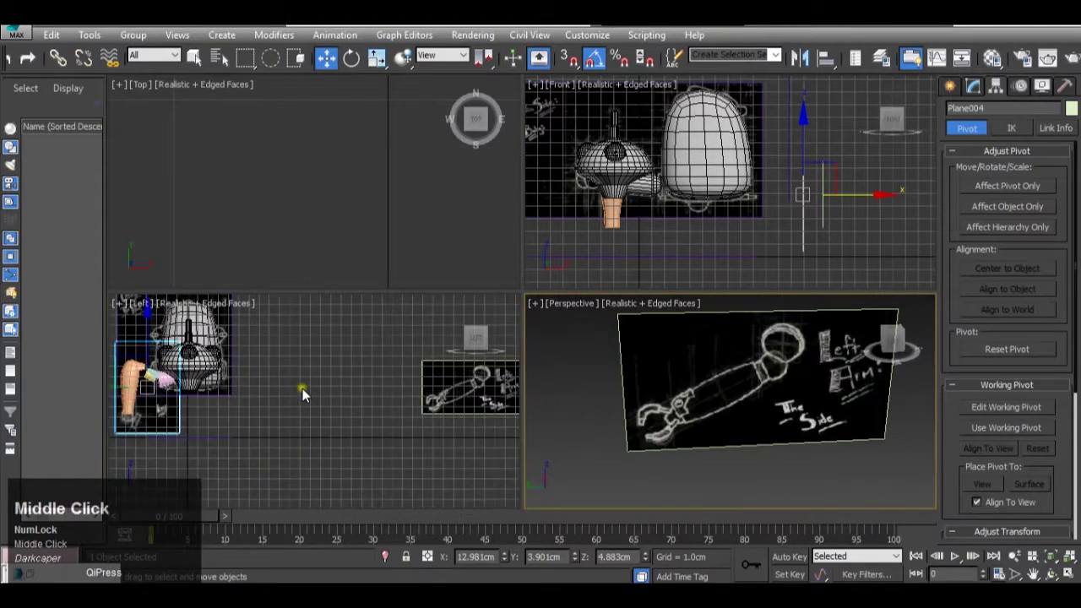
pyautogui.scroll(6, 303, 389)
pyautogui.moveTo(439, 401); pyautogui.dragTo(452, 406, button='middle')
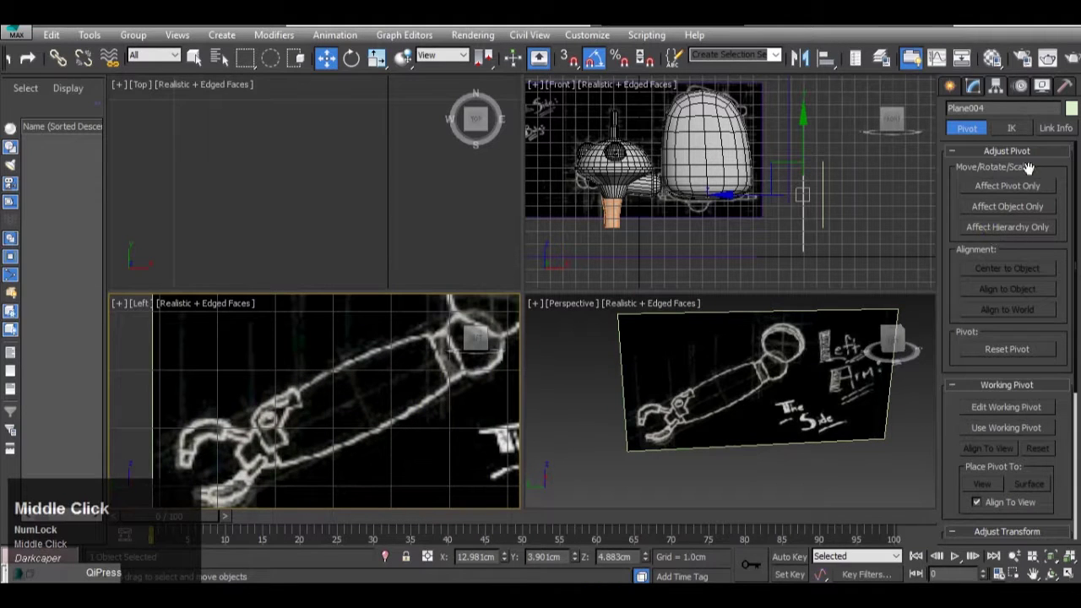
pyautogui.click(951, 86)
pyautogui.click(977, 222)
pyautogui.moveTo(364, 392); pyautogui.dragTo(382, 429)
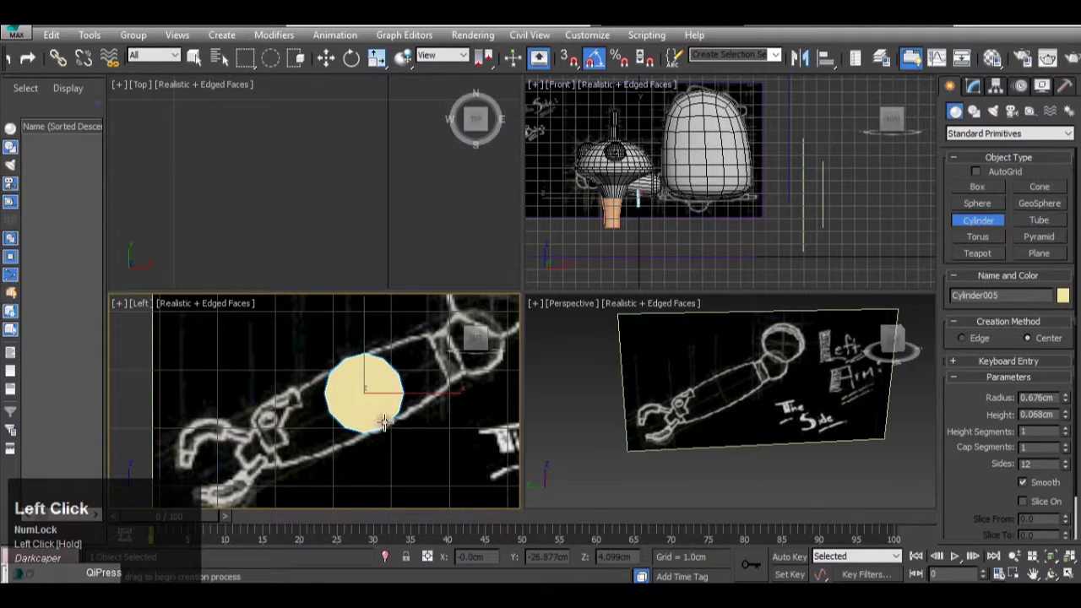
pyautogui.scroll(1, 356, 353)
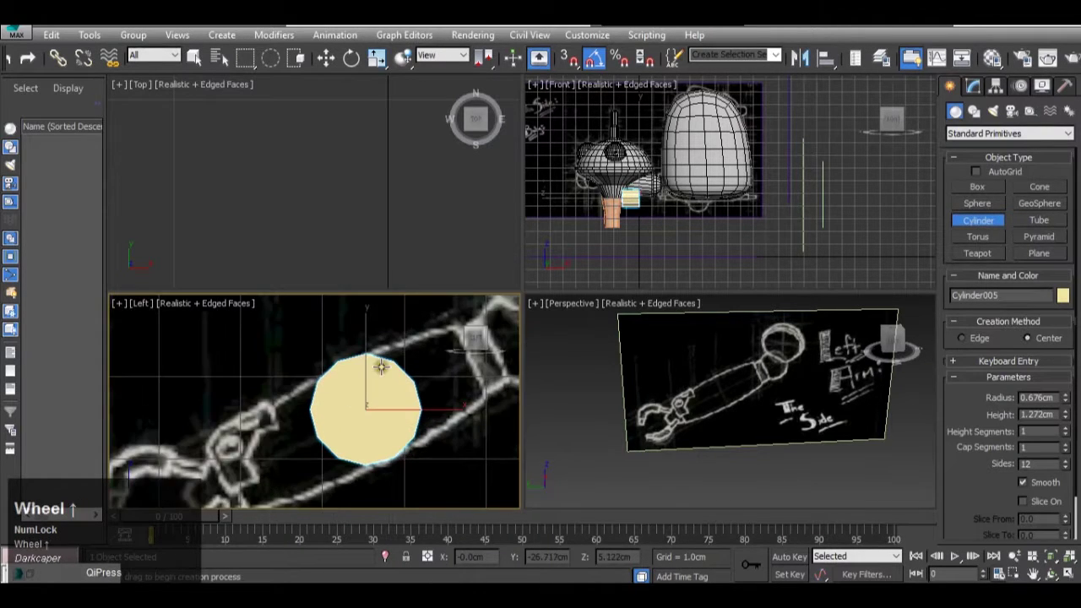
# Step: Rotate the cylinder to lie along the slanted forearm and move it to the forearm's upper end near the joint
pyautogui.press('e')
pyautogui.moveTo(363, 372); pyautogui.dragTo(355, 403)
pyautogui.scroll(-1, 355, 404)
pyautogui.press('w')
pyautogui.press('e')
pyautogui.moveTo(408, 353); pyautogui.dragTo(387, 334)
pyautogui.press('w')
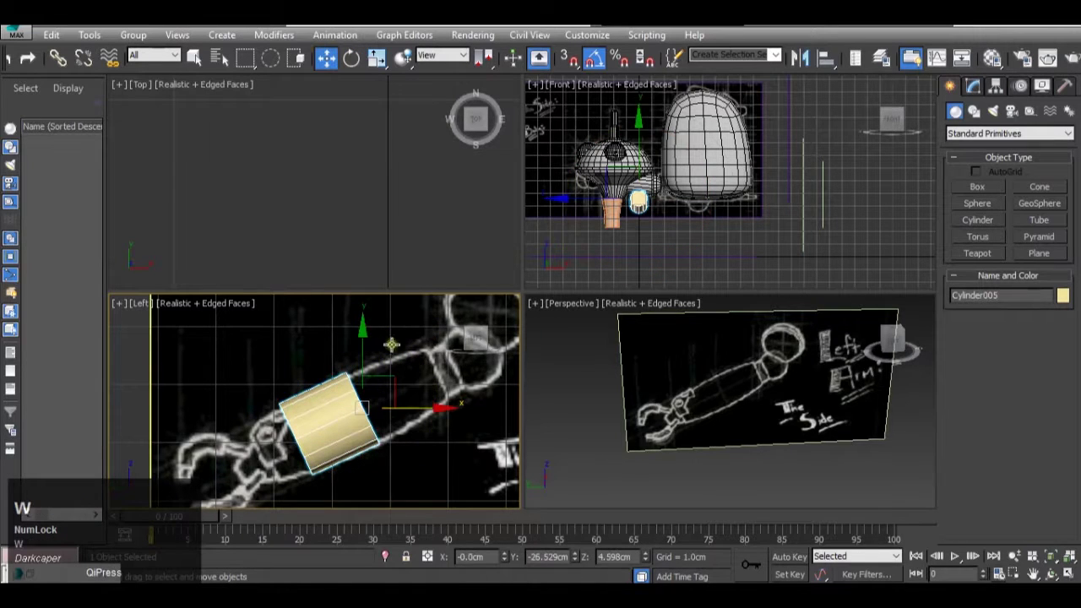
pyautogui.moveTo(397, 382); pyautogui.dragTo(466, 348)
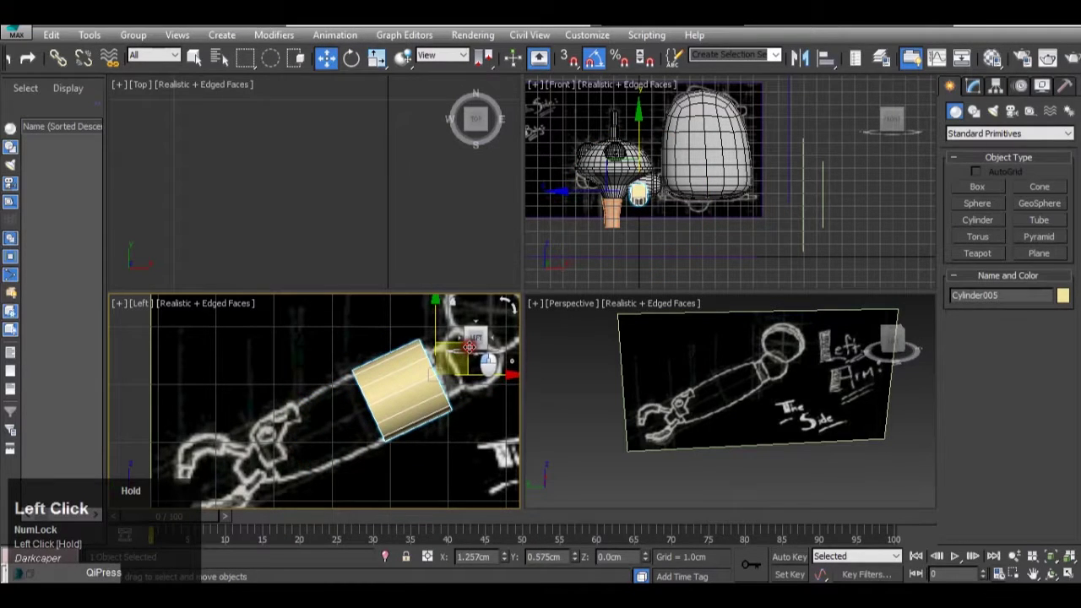
# Step: Convert the cylinder to Editable Poly and delete the end cap facing the upper arm joint
pyautogui.middleClick(670, 401)
pyautogui.keyDown('alt'); pyautogui.moveTo(673, 403); pyautogui.dragTo(980, 284, button='middle'); pyautogui.keyUp('alt')
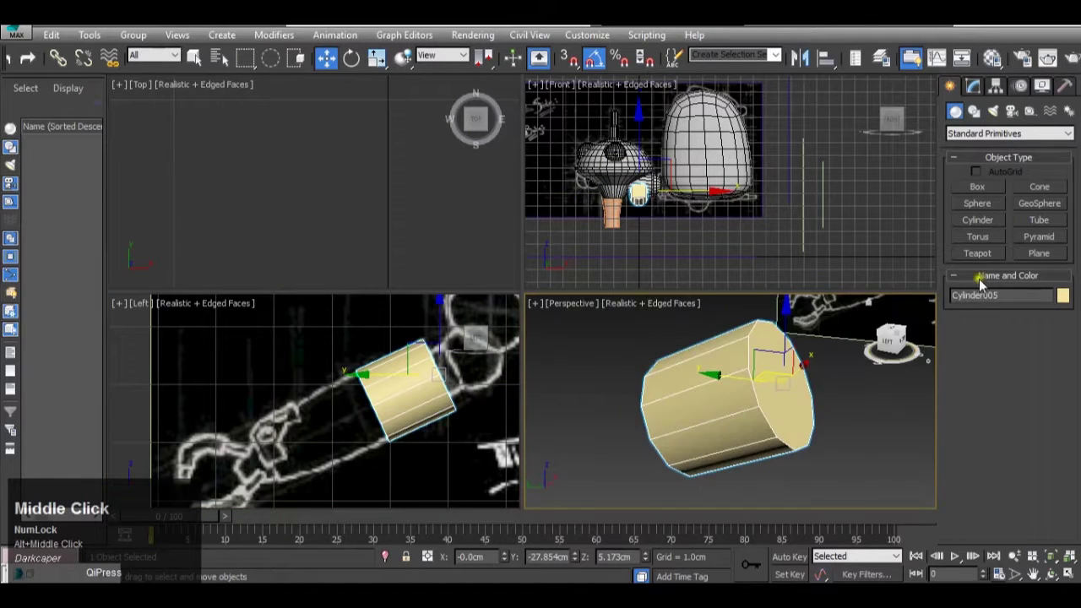
pyautogui.click(982, 89)
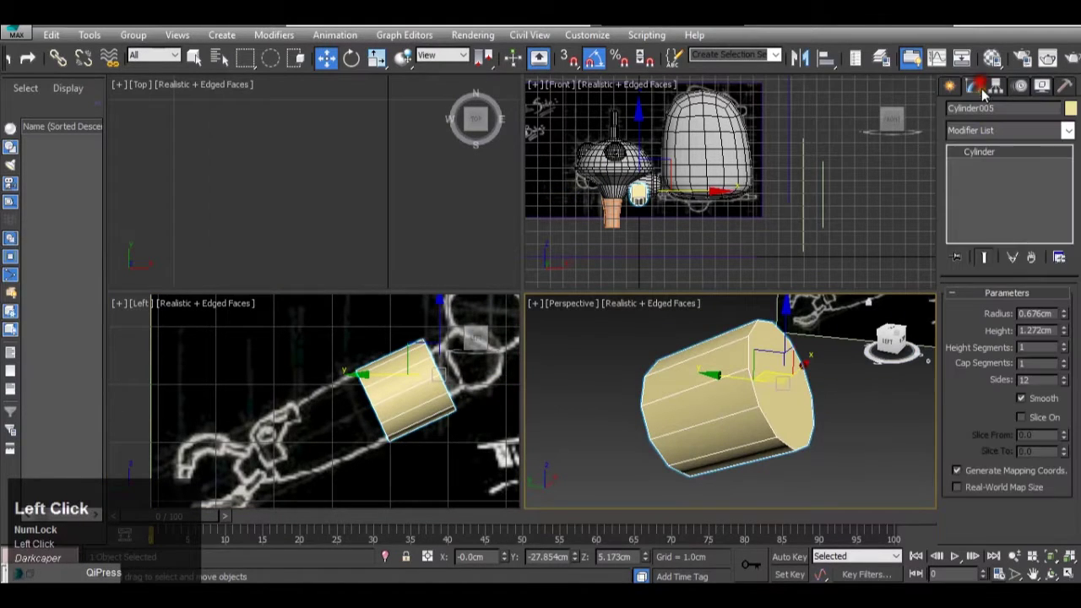
pyautogui.rightClick(745, 403)
pyautogui.moveTo(811, 532)
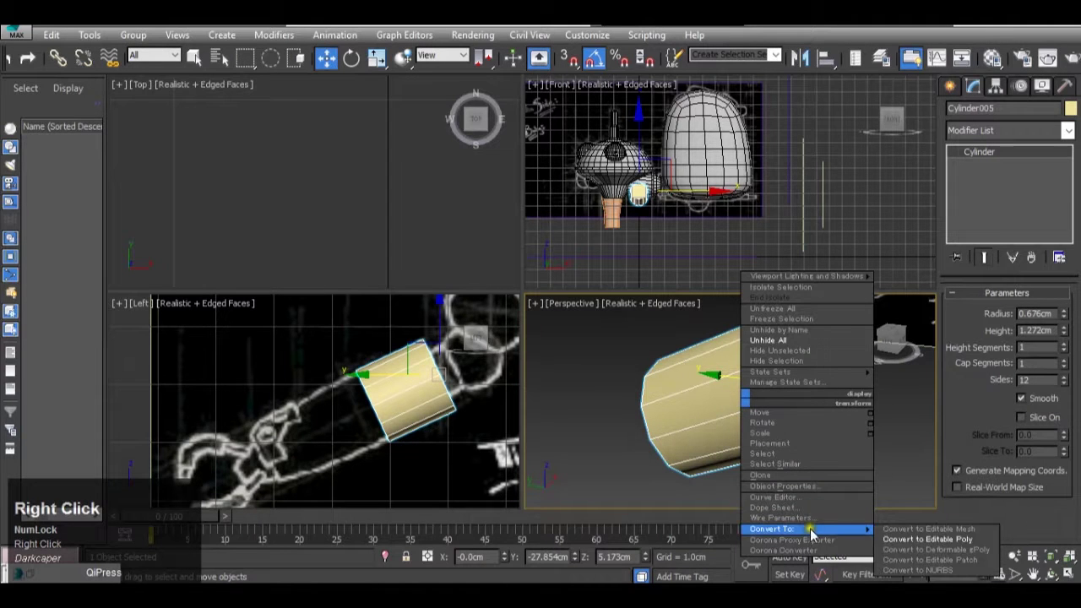
pyautogui.click(900, 539)
pyautogui.click(1026, 313)
pyautogui.click(763, 362)
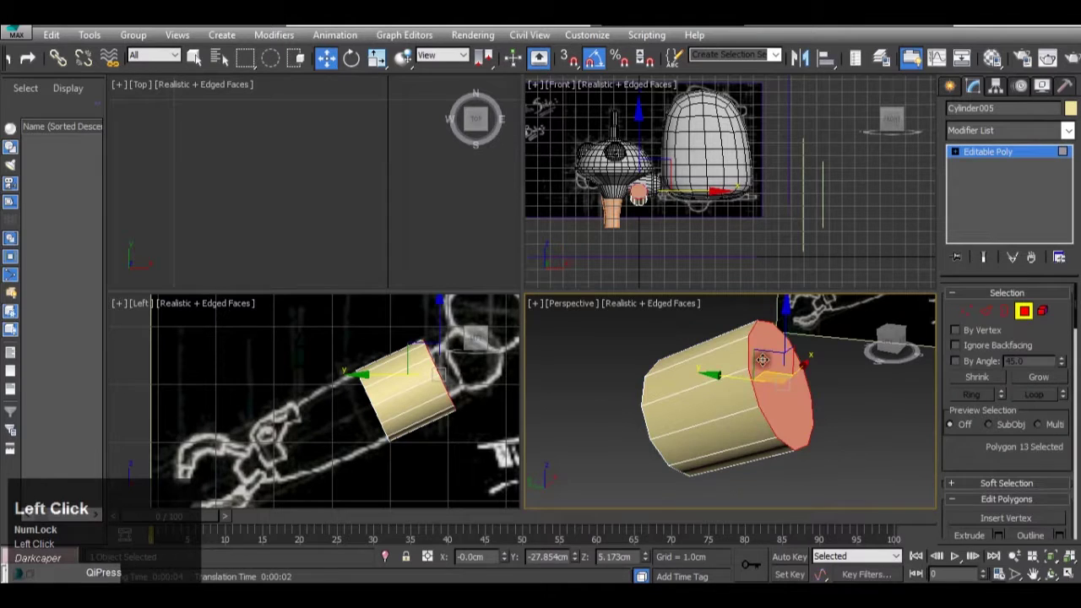
pyautogui.press('Delete')
# Step: Scale the 12 vertices of the cylinder's upper end down to about 68% to match the forearm's width at the joint
pyautogui.click(966, 311)
pyautogui.moveTo(483, 423); pyautogui.dragTo(453, 409, button='middle')
pyautogui.moveTo(358, 310); pyautogui.dragTo(396, 404)
pyautogui.press('r')
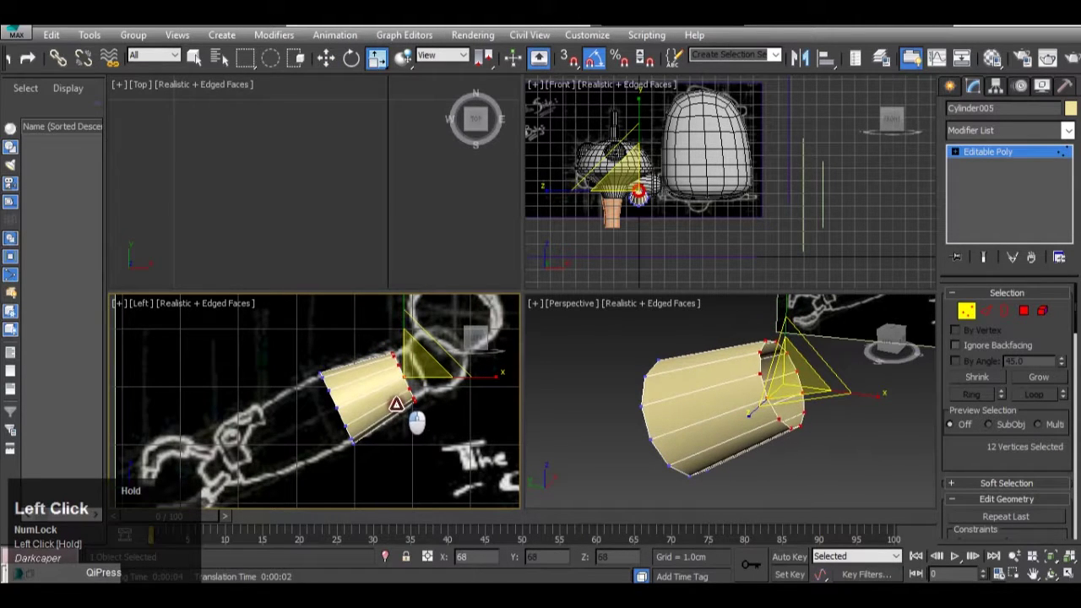
# Step: Move the cylinder's lower end vertices down to the claw joint and scale them smaller to match the blueprint
pyautogui.moveTo(307, 403); pyautogui.dragTo(368, 478)
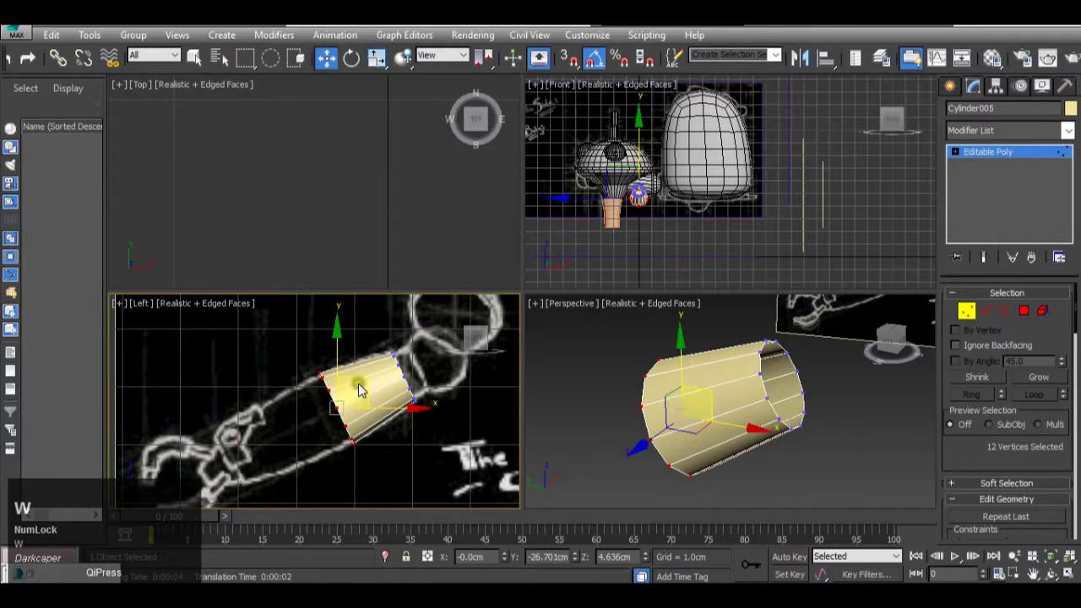
pyautogui.moveTo(376, 387); pyautogui.dragTo(254, 430)
pyautogui.moveTo(279, 441); pyautogui.dragTo(269, 425, button='middle')
pyautogui.scroll(2, 270, 425)
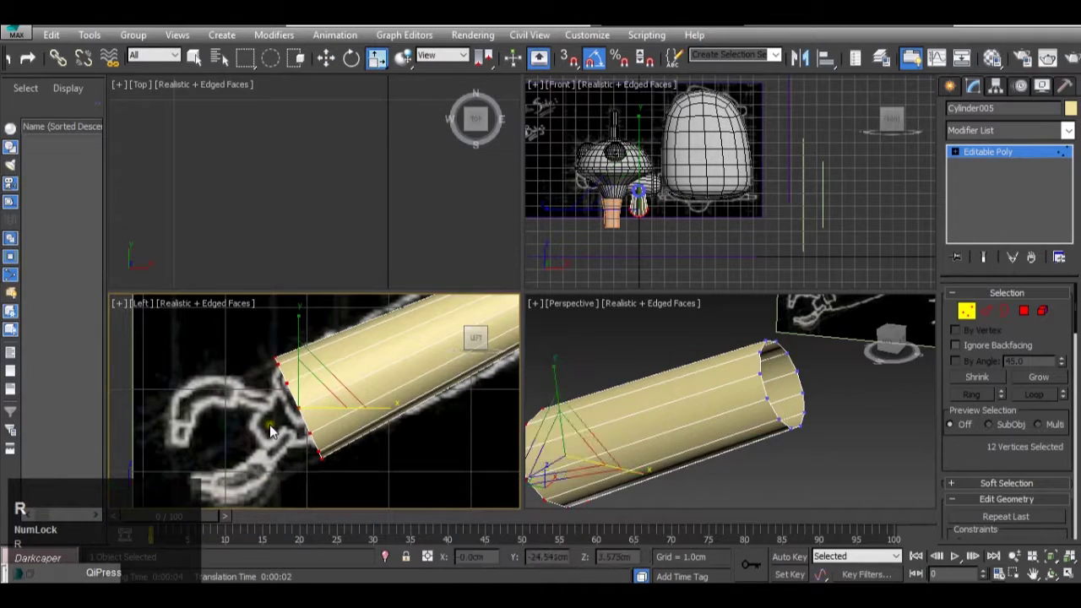
pyautogui.press('r')
pyautogui.moveTo(309, 389); pyautogui.dragTo(303, 415)
pyautogui.scroll(-2, 301, 410)
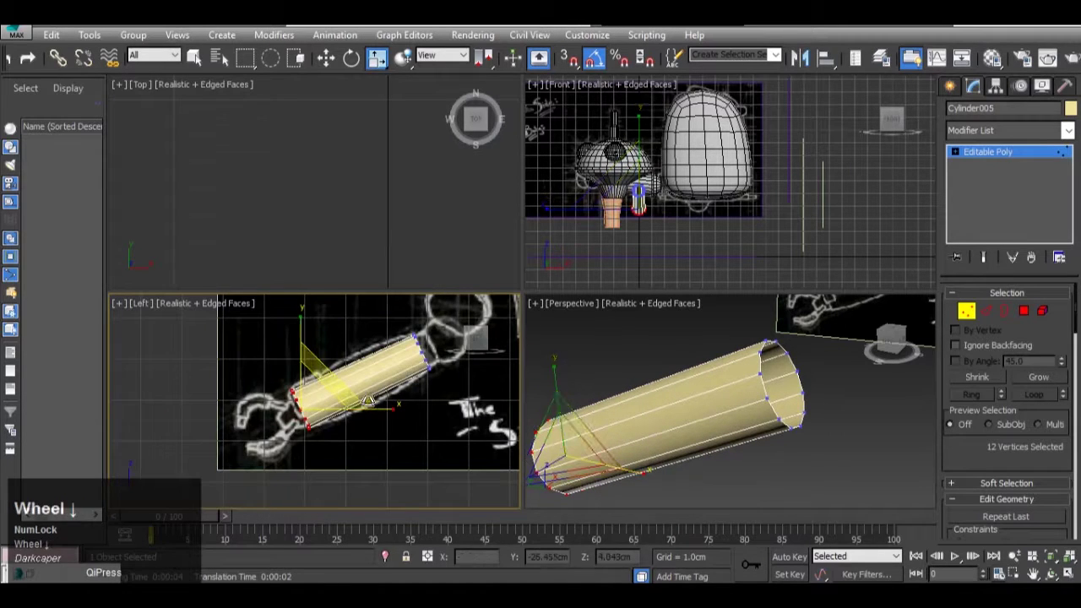
# Step: Select the cylinder's 12 lengthwise edges and connect them with 3 segments
pyautogui.moveTo(301, 410); pyautogui.dragTo(357, 398, button='middle')
pyautogui.click(993, 316)
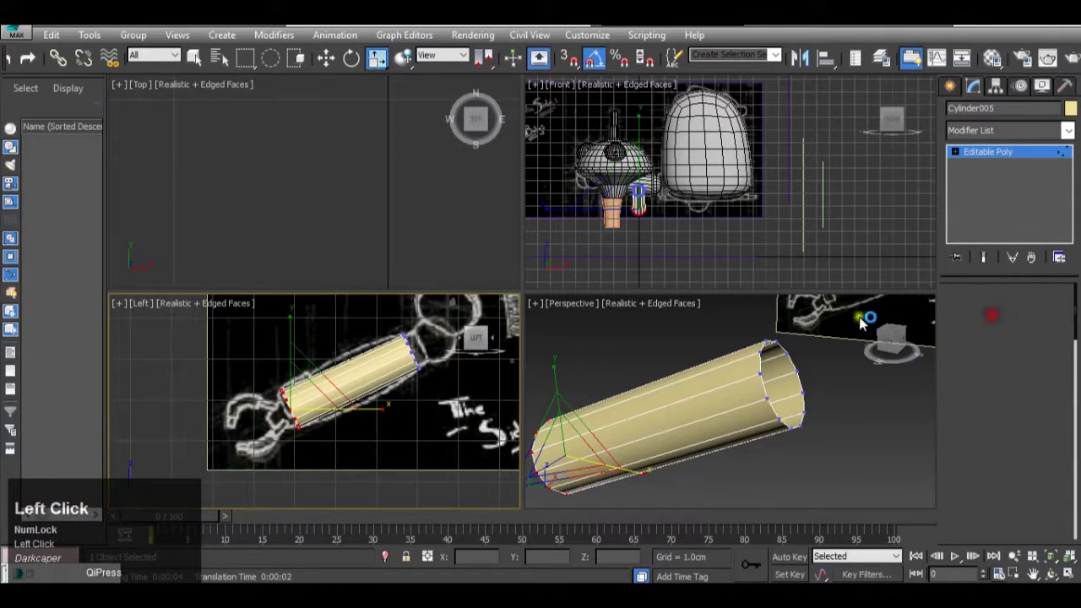
pyautogui.moveTo(336, 437); pyautogui.dragTo(345, 446)
pyautogui.scroll(-2, 356, 431)
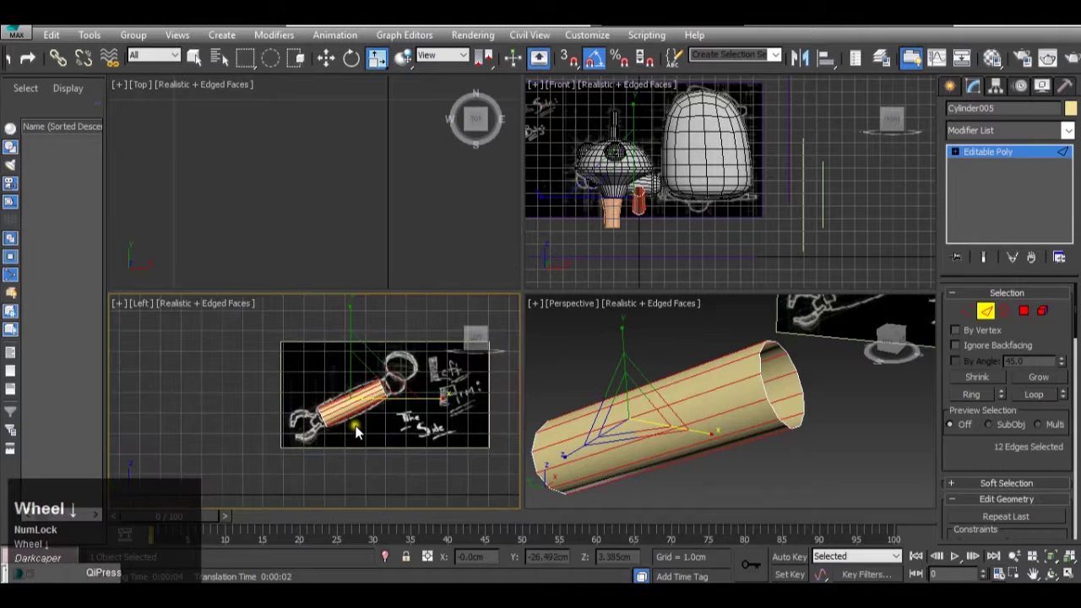
pyautogui.scroll(4, 343, 391)
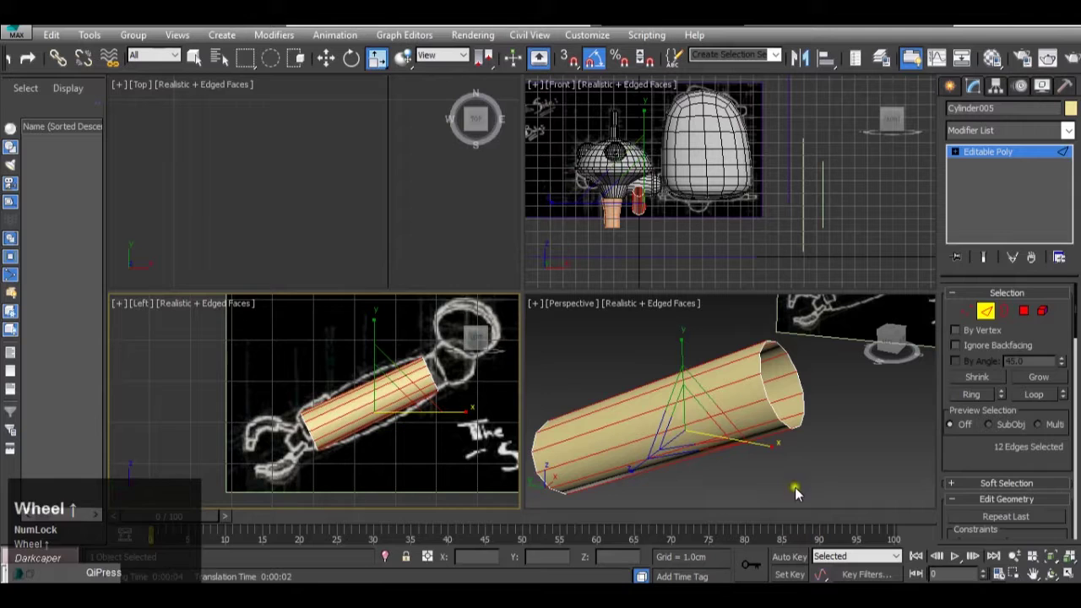
pyautogui.scroll(-8, 1023, 435)
pyautogui.scroll(-3, 1024, 436)
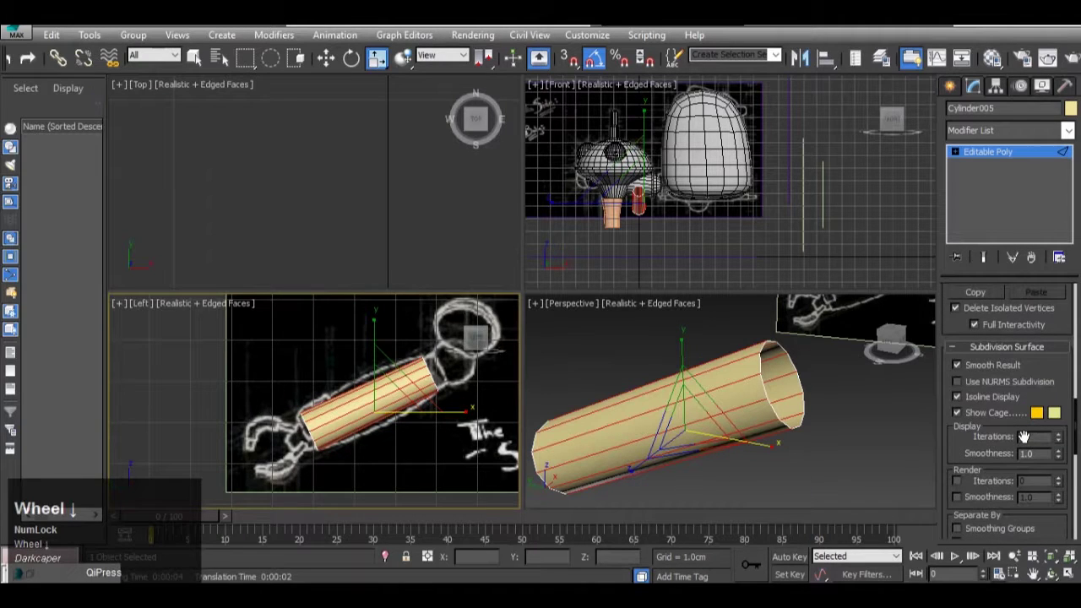
pyautogui.scroll(-10, 1012, 403)
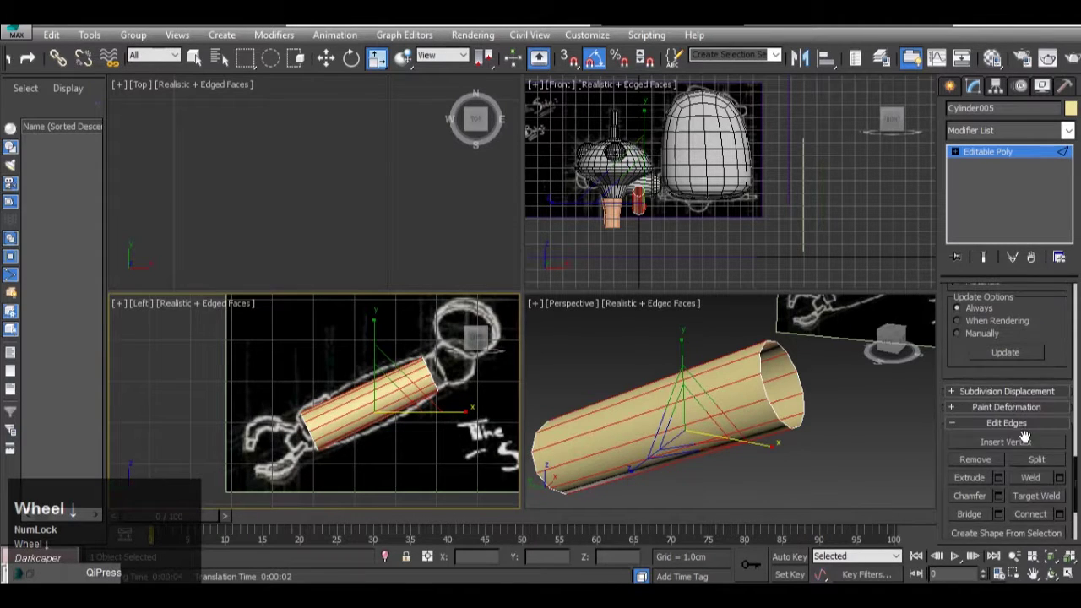
pyautogui.click(1060, 515)
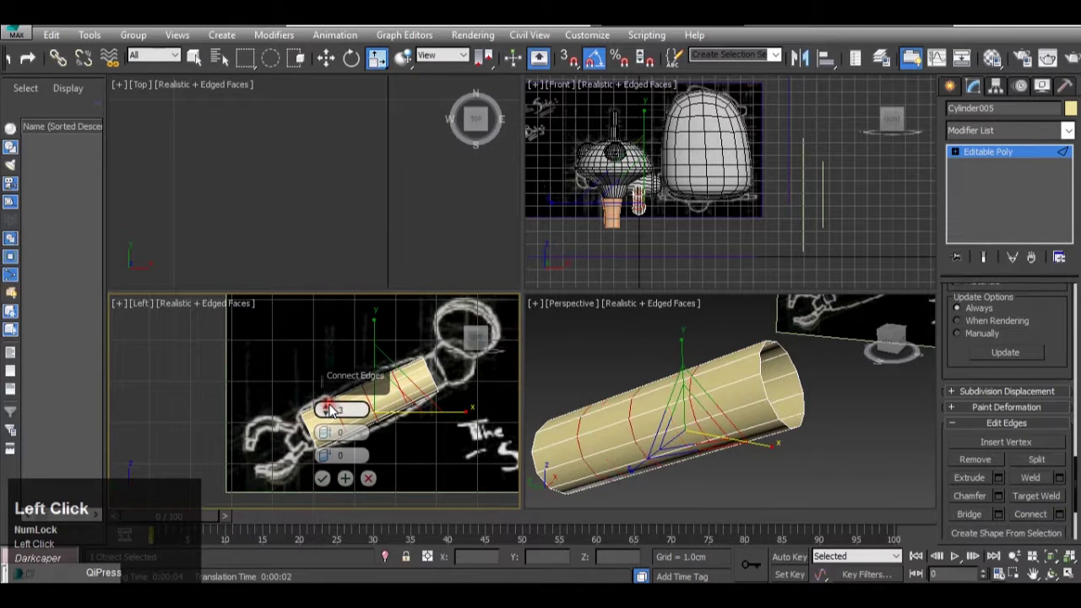
pyautogui.click(324, 479)
# Step: Scale the forearm's three connected edge loops individually so the cylinder follows the blueprint's bulging outline
pyautogui.scroll(5, 345, 441)
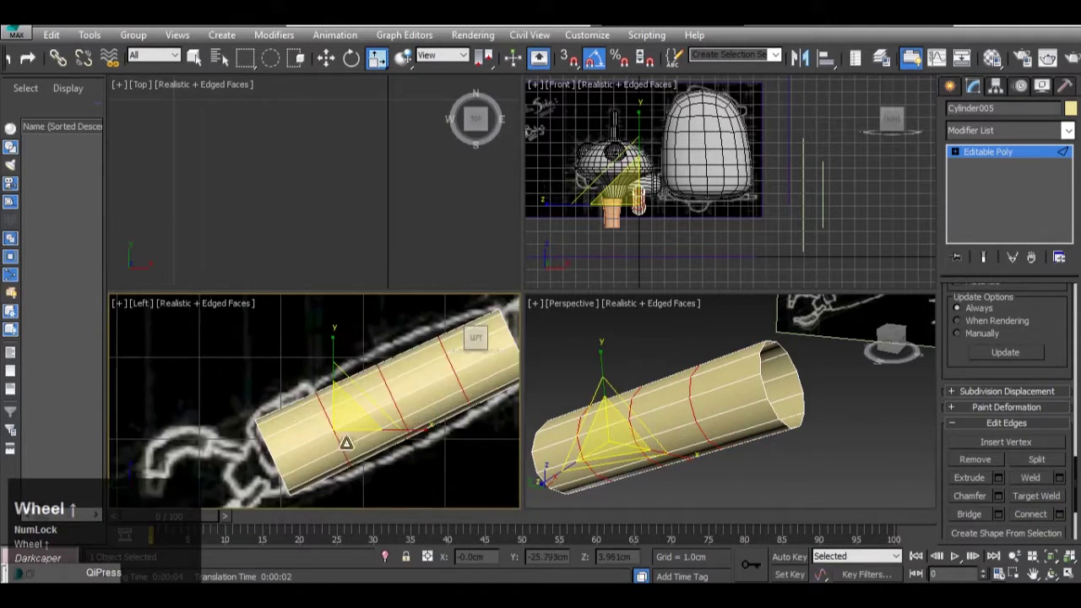
pyautogui.click(342, 438)
pyautogui.click(335, 433)
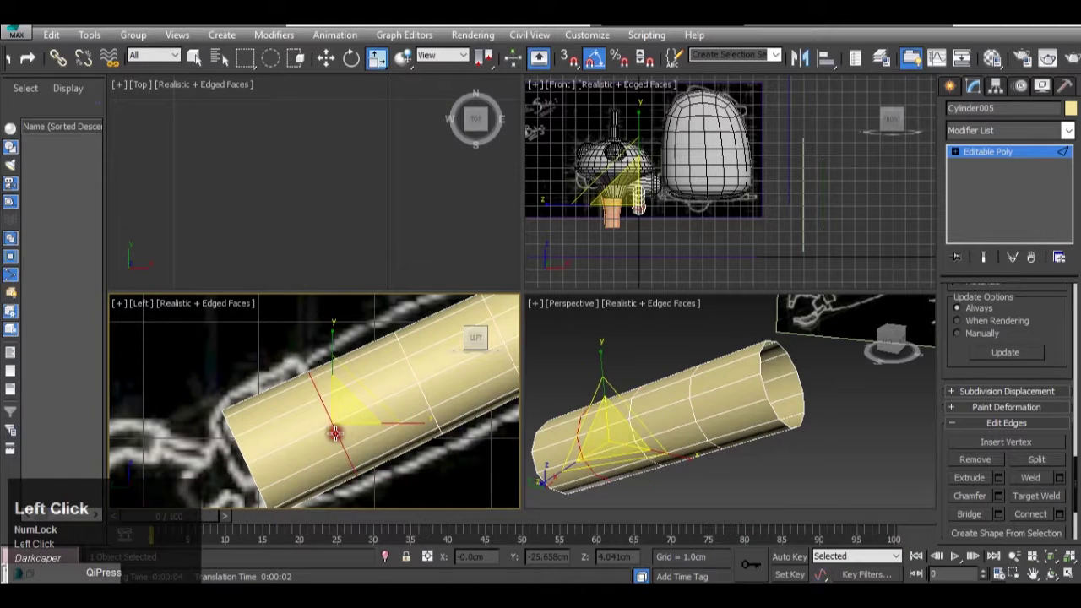
pyautogui.moveTo(331, 408); pyautogui.dragTo(407, 348)
pyautogui.scroll(-2, 397, 365)
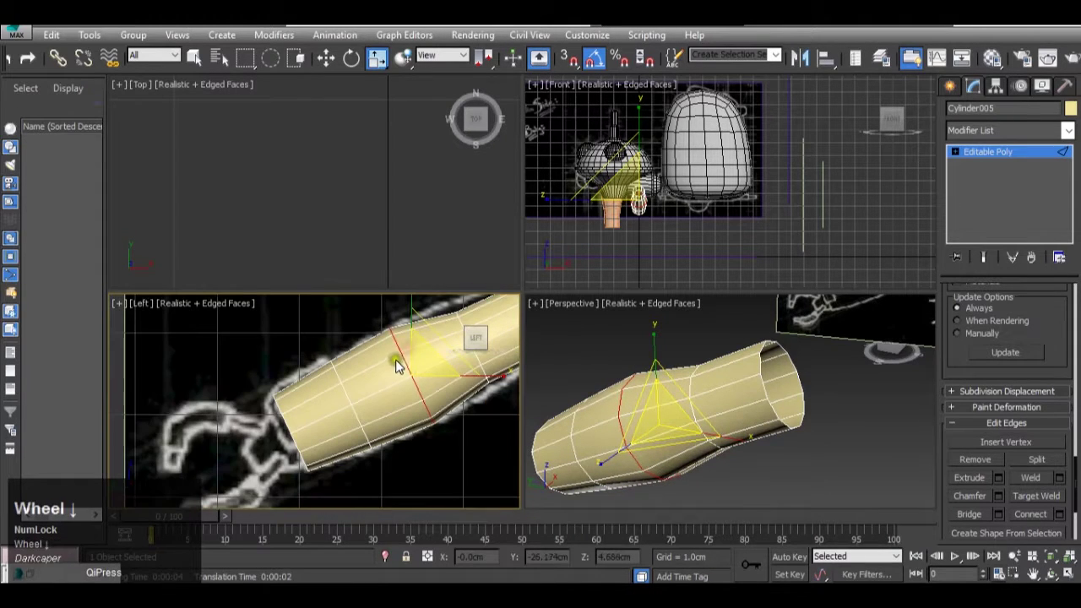
pyautogui.moveTo(411, 369); pyautogui.dragTo(403, 381, button='middle')
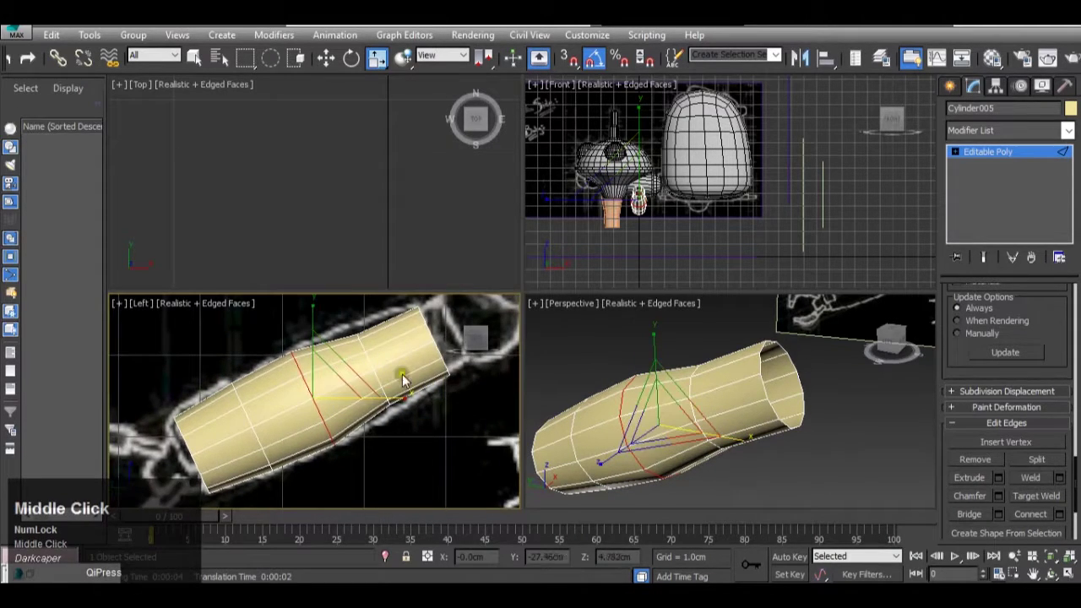
pyautogui.doubleClick(366, 364)
pyautogui.moveTo(382, 370); pyautogui.dragTo(369, 349)
# Step: Compare the forearm with the robot's body and blueprint, and examine the arms in the blue Tachikoma reference photo
pyautogui.scroll(-2, 365, 347)
pyautogui.moveTo(338, 382); pyautogui.dragTo(336, 385, button='middle')
pyautogui.scroll(-5, 336, 382)
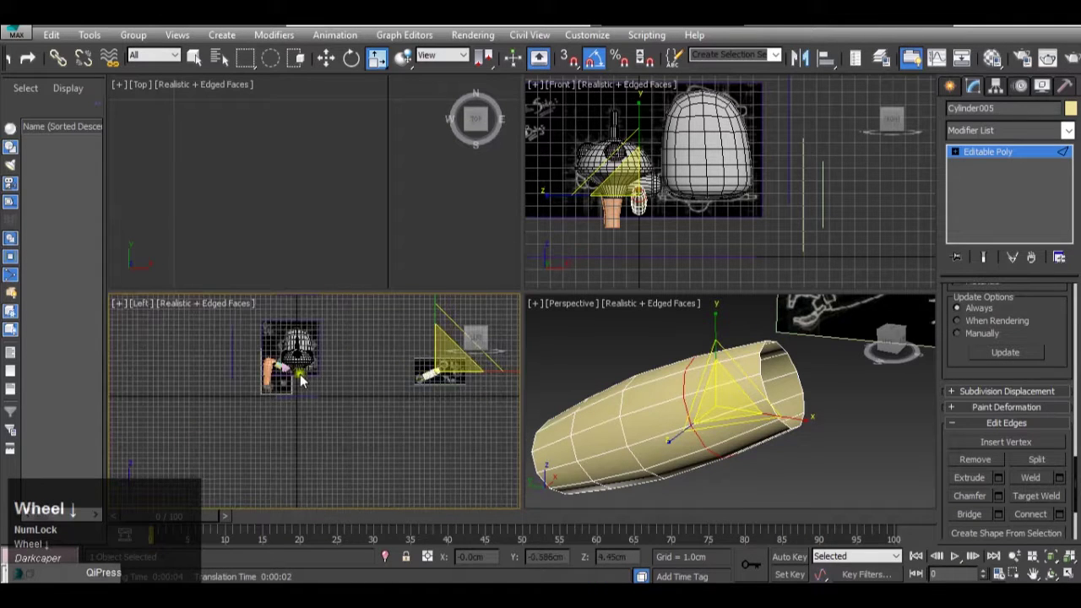
pyautogui.scroll(5, 301, 380)
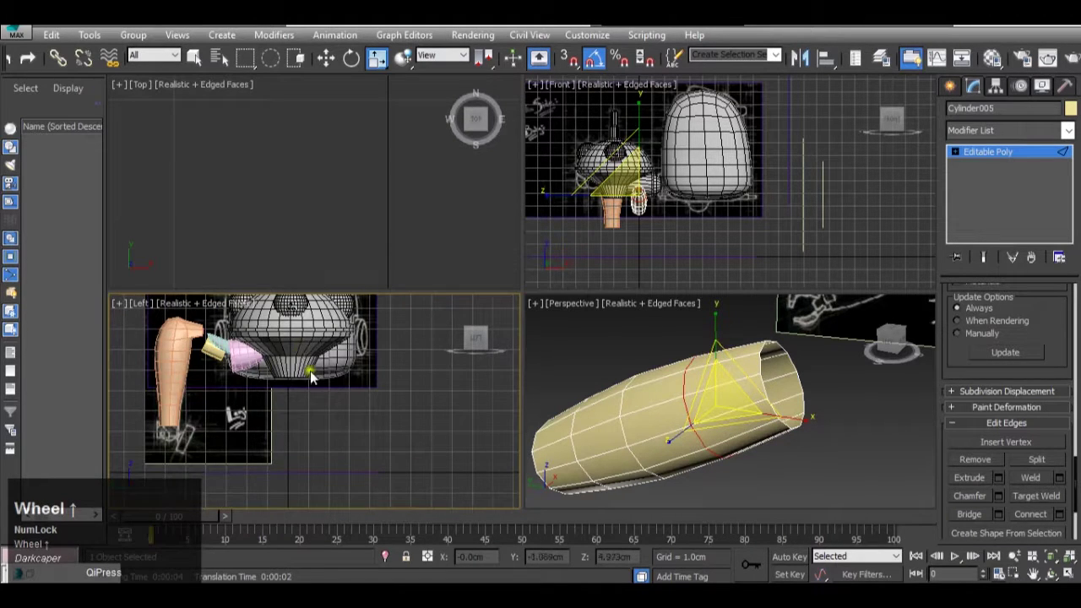
pyautogui.scroll(-4, 341, 387)
pyautogui.middleClick(341, 387)
pyautogui.scroll(-2, 341, 387)
pyautogui.moveTo(439, 381); pyautogui.dragTo(424, 403, button='middle')
pyautogui.scroll(5, 431, 403)
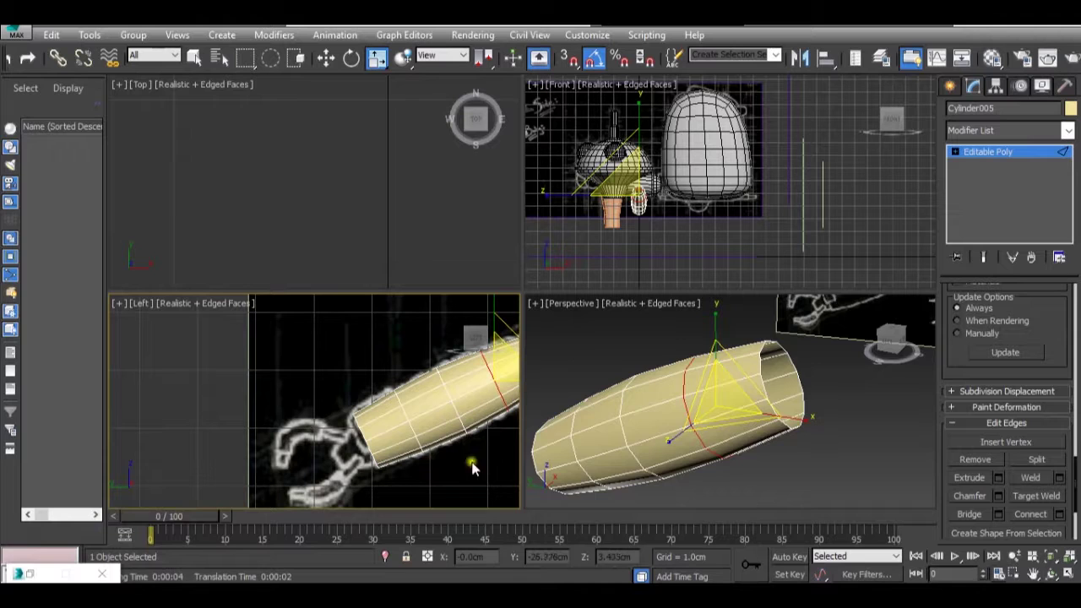
pyautogui.scroll(-3, 606, 426)
pyautogui.keyDown('alt'); pyautogui.moveTo(606, 426); pyautogui.dragTo(624, 421, button='middle'); pyautogui.keyUp('alt')
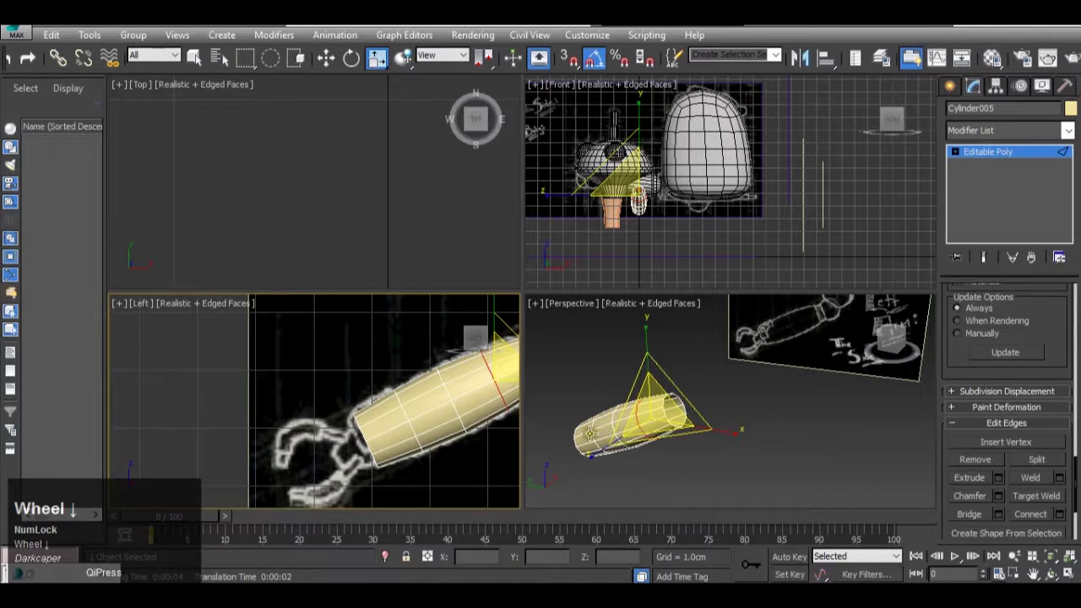
pyautogui.click(636, 595)
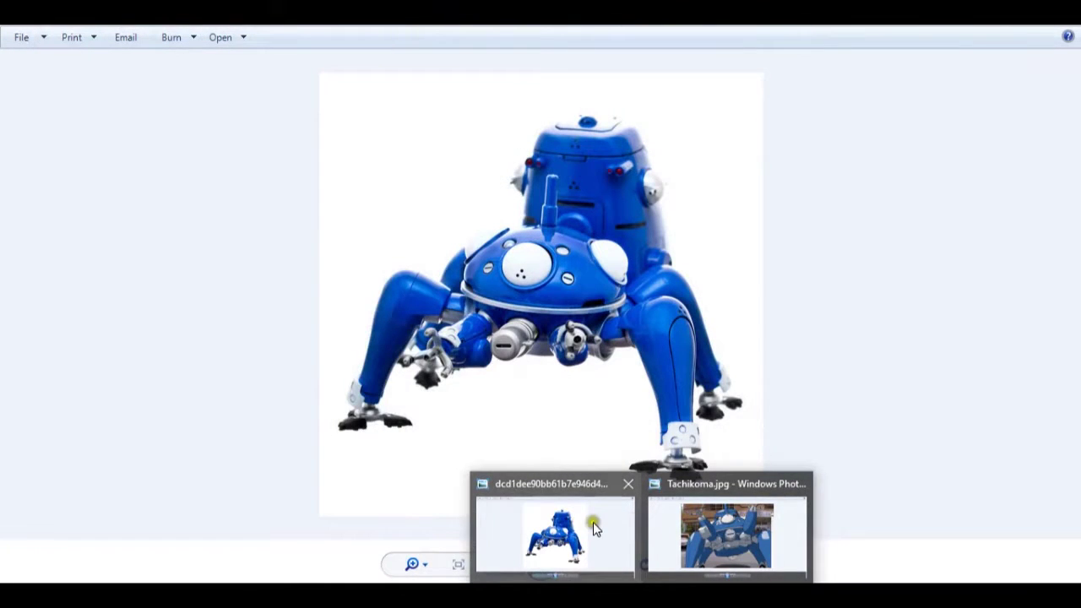
pyautogui.click(590, 526)
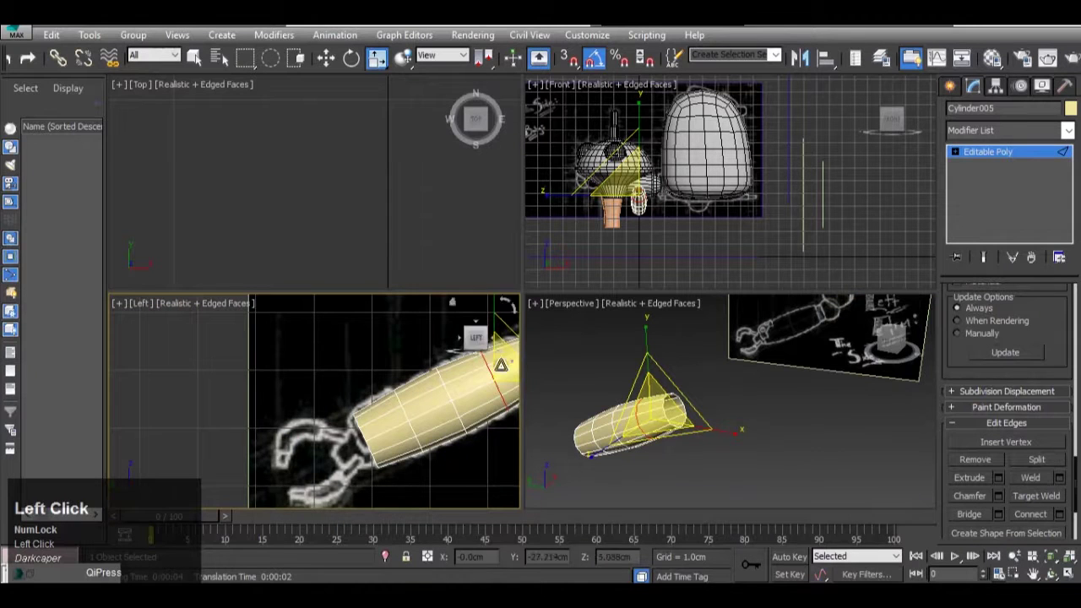
# Step: Assign the 13 - Default material to the forearm and set its opacity to 0
pyautogui.middleClick(357, 437)
pyautogui.scroll(5, 356, 437)
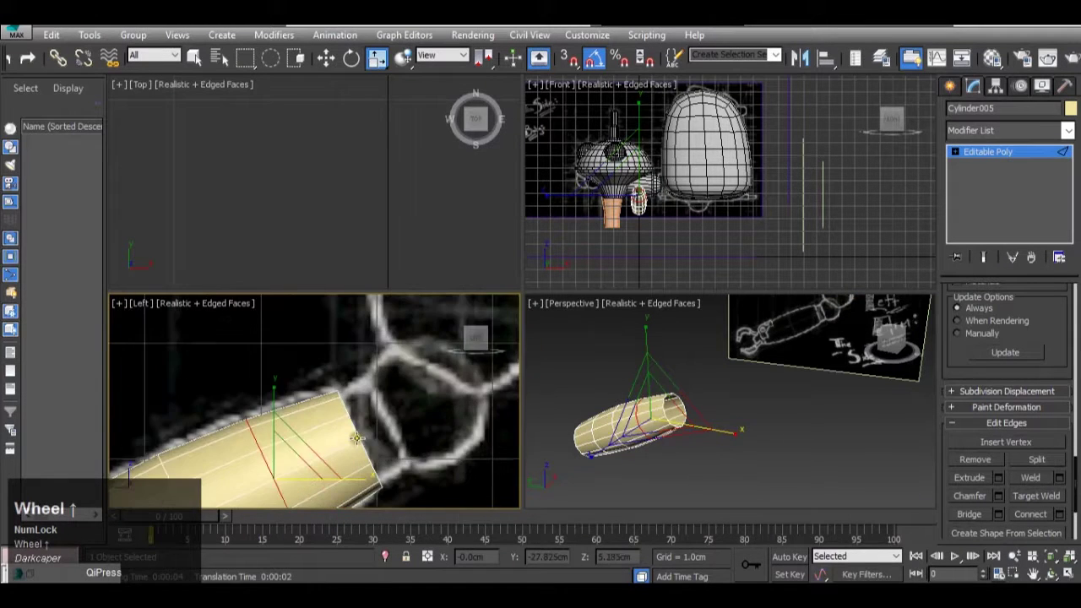
pyautogui.scroll(-2, 356, 437)
pyautogui.press('m')
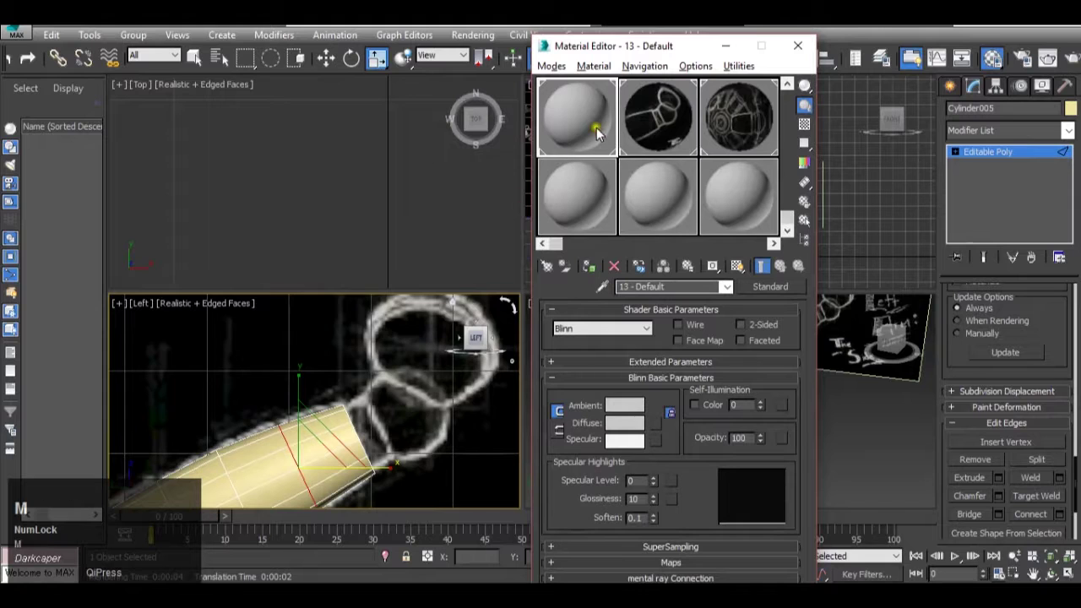
pyautogui.click(423, 449)
pyautogui.hotkey('ctrl', 'z')
pyautogui.click(454, 268)
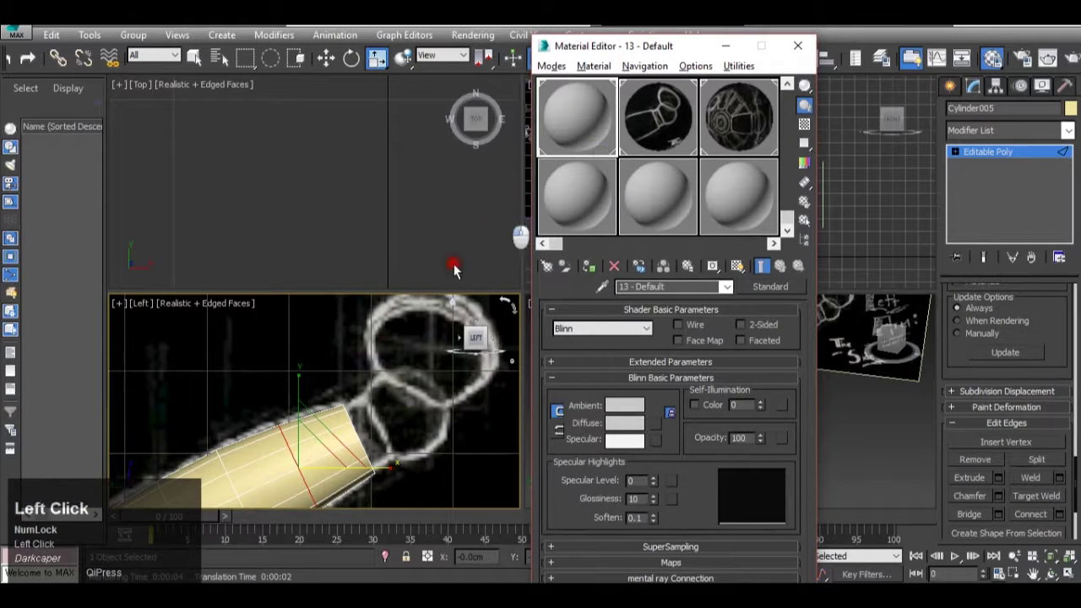
pyautogui.moveTo(454, 265); pyautogui.dragTo(344, 441)
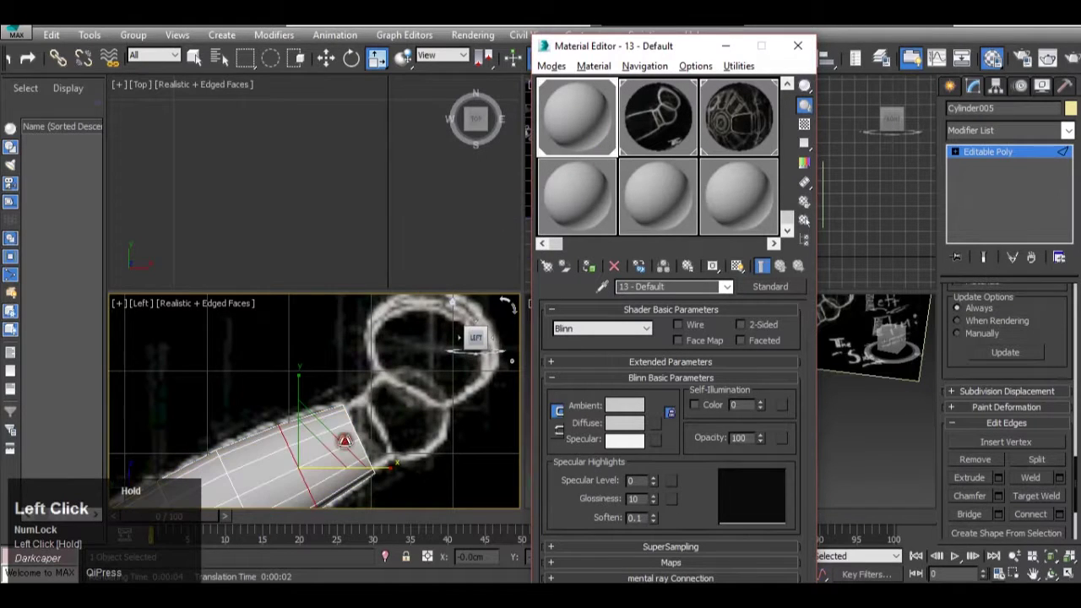
pyautogui.rightClick(763, 439)
pyautogui.click(725, 45)
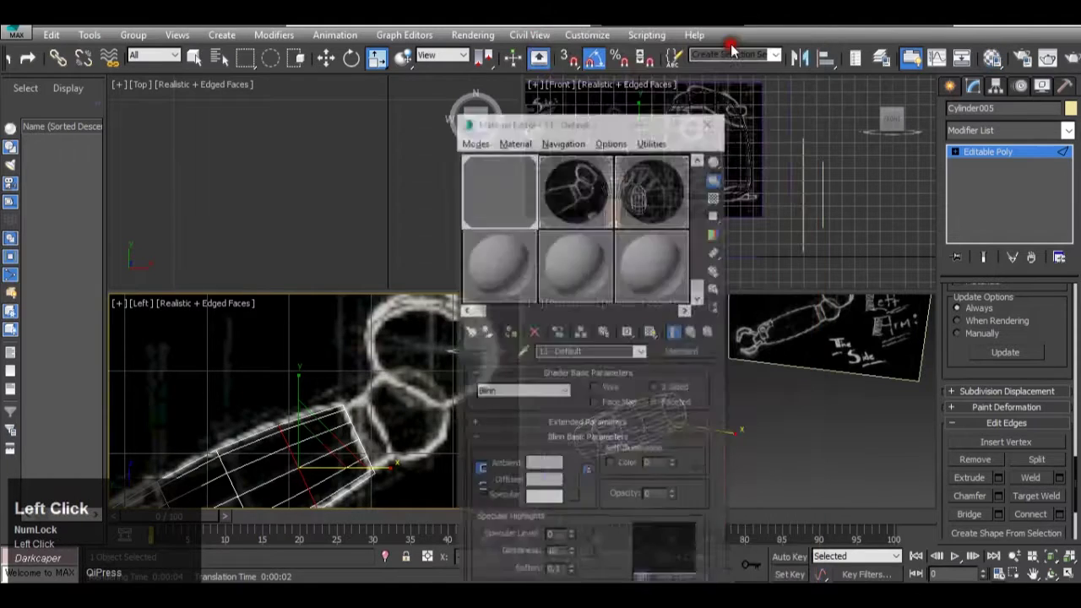
# Step: Select the open border of 12 edges at the forearm's upper end
pyautogui.moveTo(372, 436); pyautogui.dragTo(369, 414, button='middle')
pyautogui.scroll(2, 352, 423)
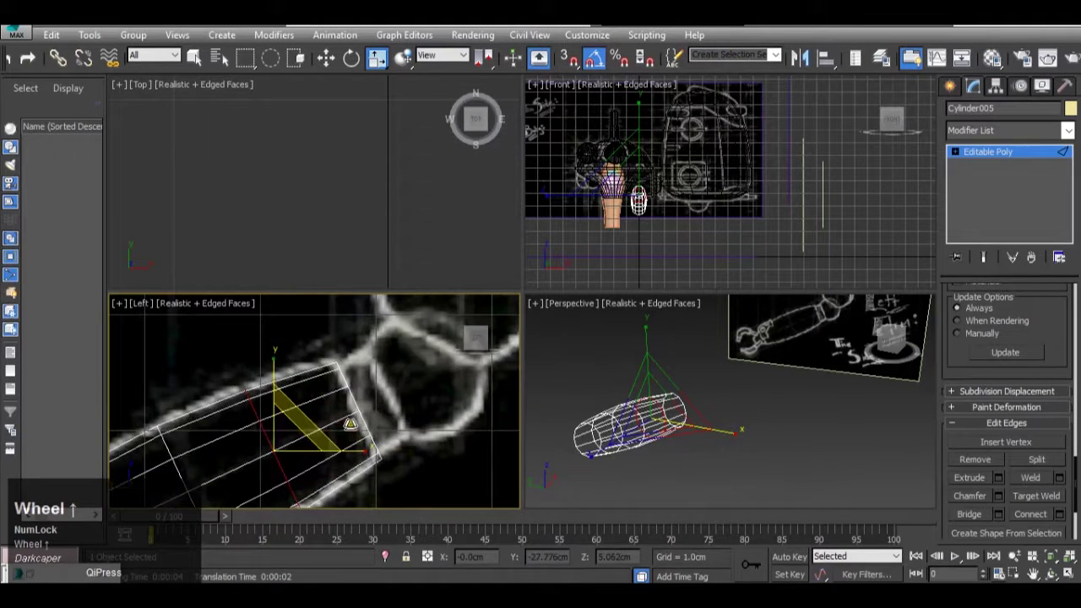
pyautogui.scroll(-1, 350, 450)
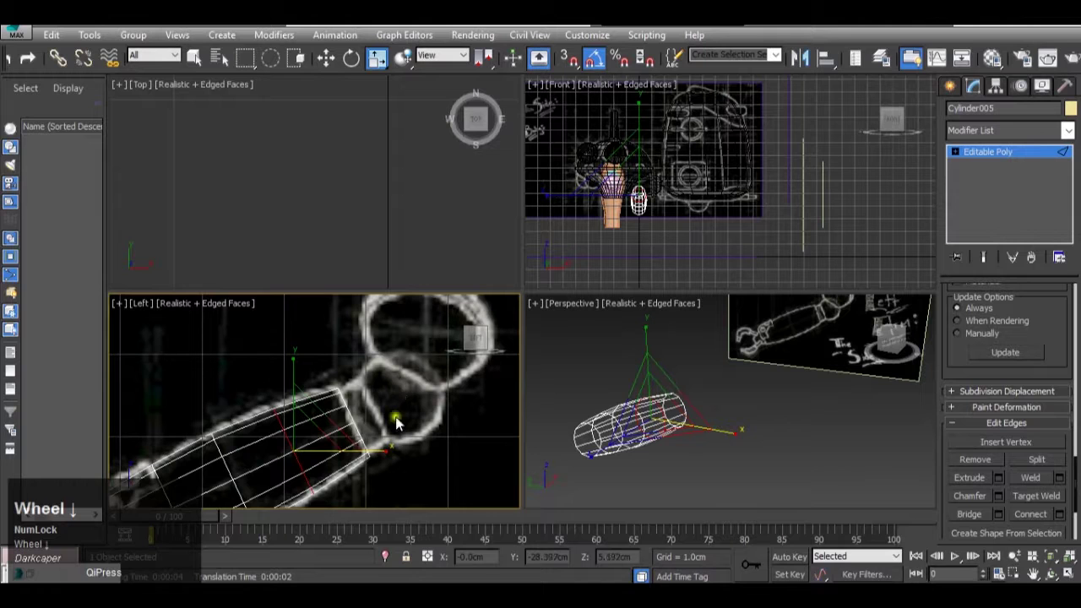
pyautogui.scroll(1, 418, 391)
pyautogui.scroll(-1, 431, 380)
pyautogui.moveTo(404, 380); pyautogui.dragTo(342, 388, button='middle')
pyautogui.scroll(1, 350, 381)
pyautogui.scroll(-1, 393, 376)
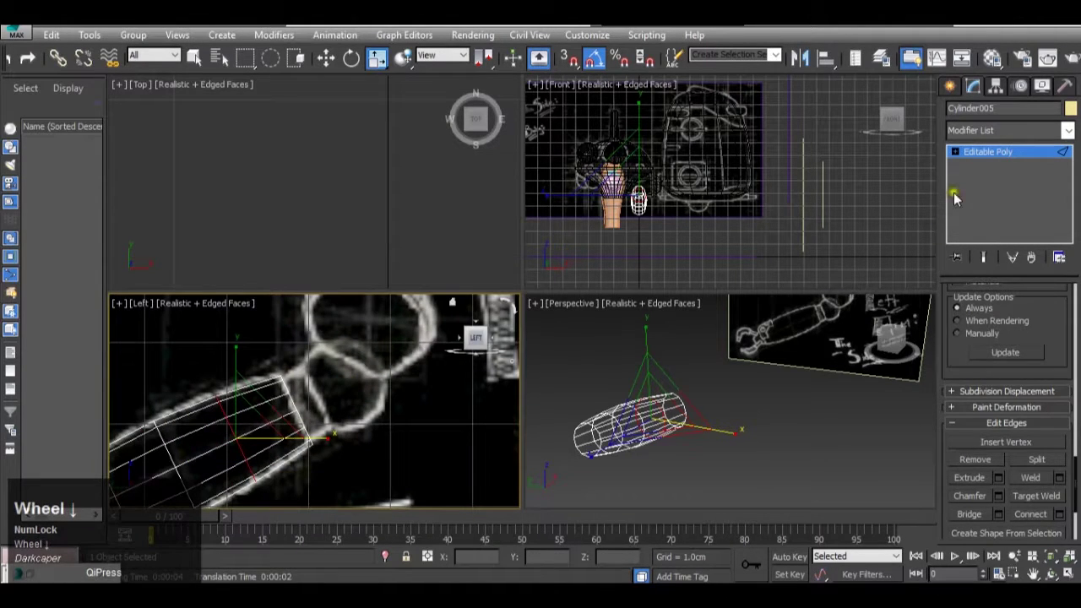
pyautogui.click(1004, 154)
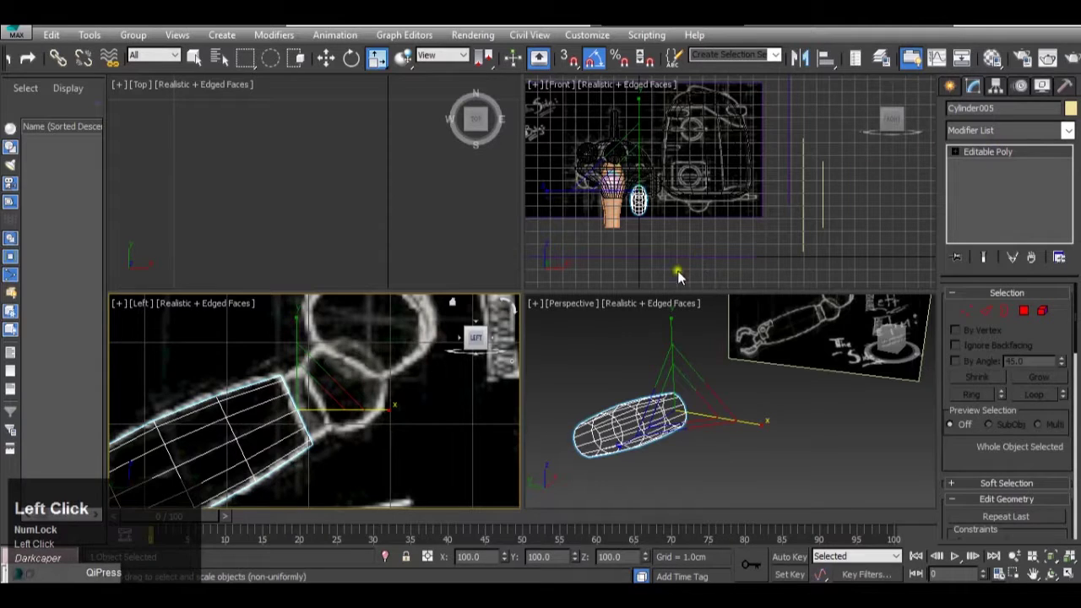
pyautogui.scroll(1, 308, 388)
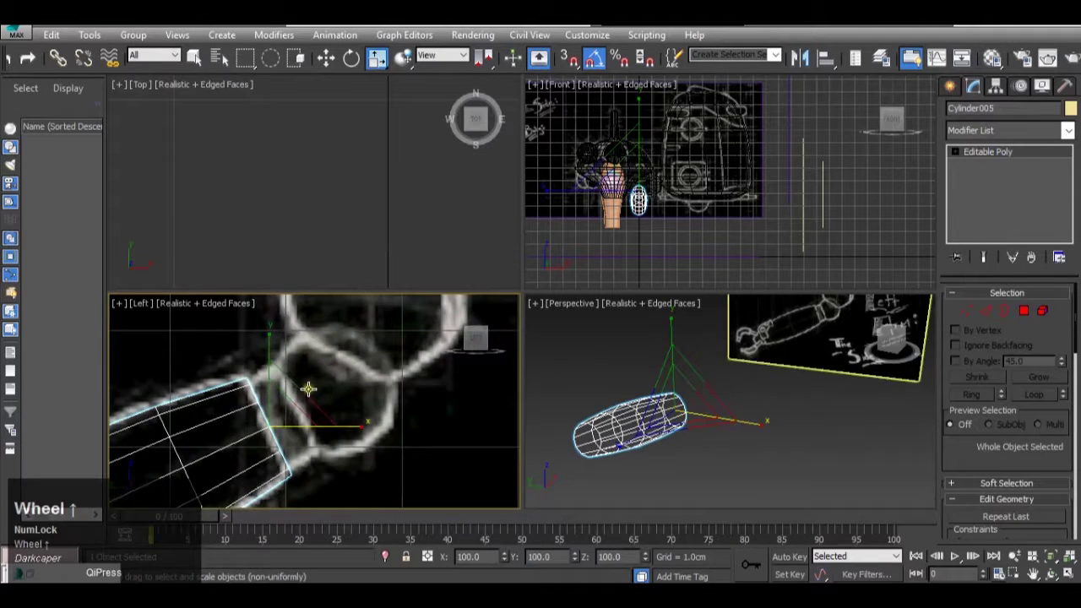
pyautogui.scroll(-1, 367, 427)
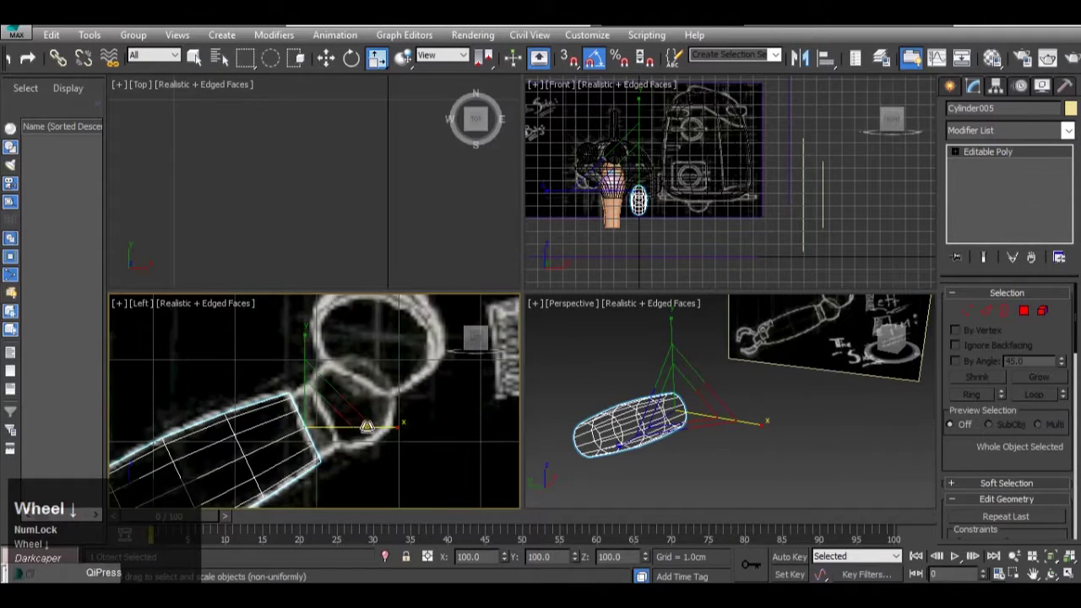
pyautogui.click(1001, 312)
pyautogui.click(304, 420)
pyautogui.middleClick(689, 424)
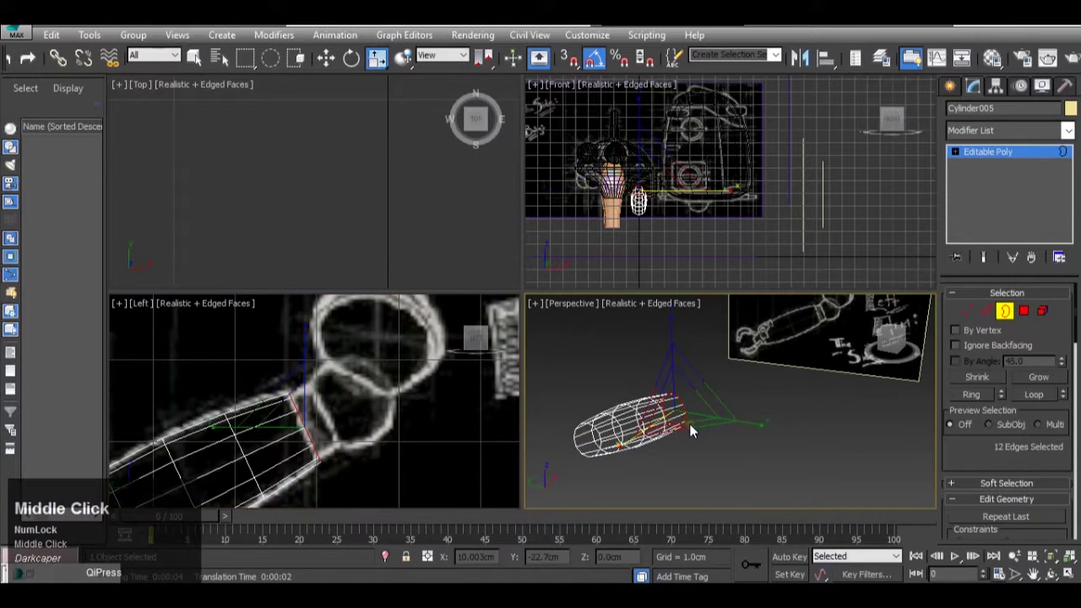
pyautogui.press('z')
pyautogui.keyDown('alt'); pyautogui.moveTo(689, 426); pyautogui.dragTo(666, 446, button='middle'); pyautogui.keyUp('alt')
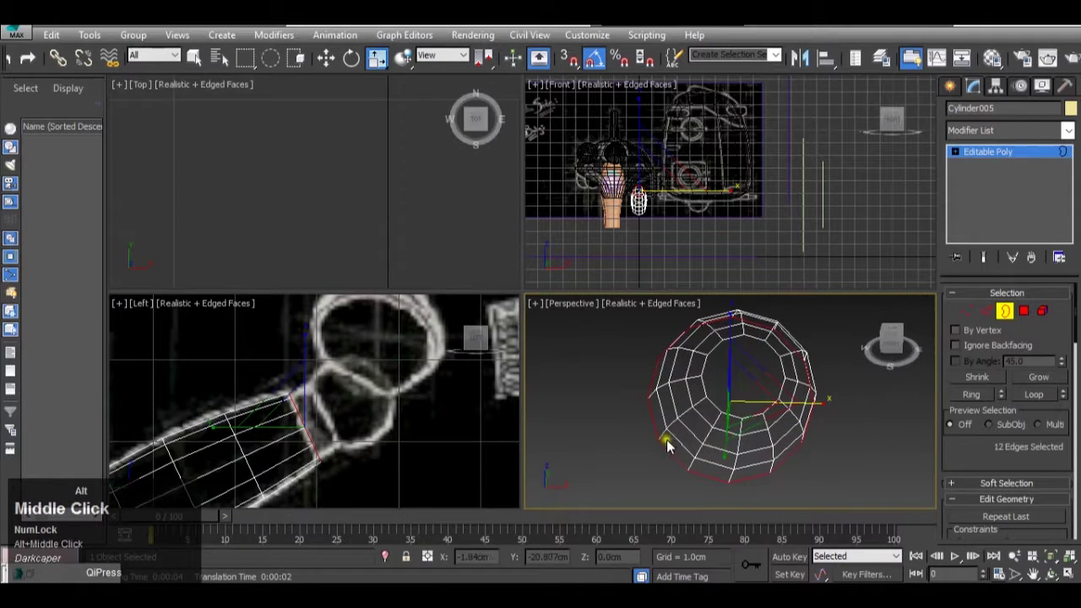
pyautogui.press('r')
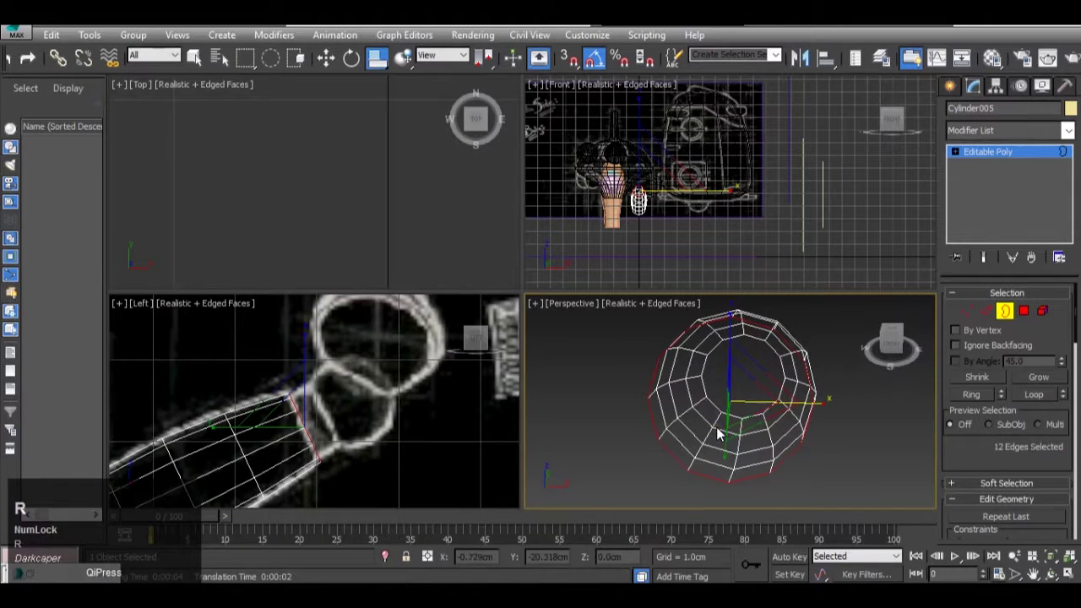
pyautogui.keyDown('shift'); pyautogui.moveTo(742, 389); pyautogui.dragTo(754, 414); pyautogui.keyUp('shift')
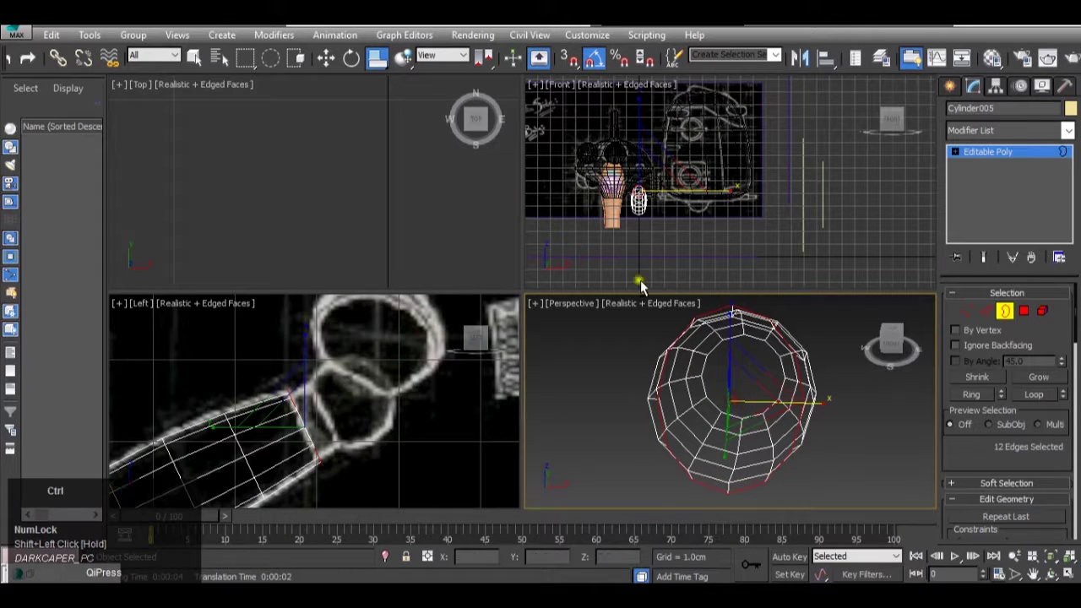
pyautogui.hotkey('ctrl', 'z')
# Step: Extend the selected border inward with a uniform scale to form a narrow rim at the forearm's upper end
pyautogui.moveTo(377, 57); pyautogui.dragTo(378, 82)
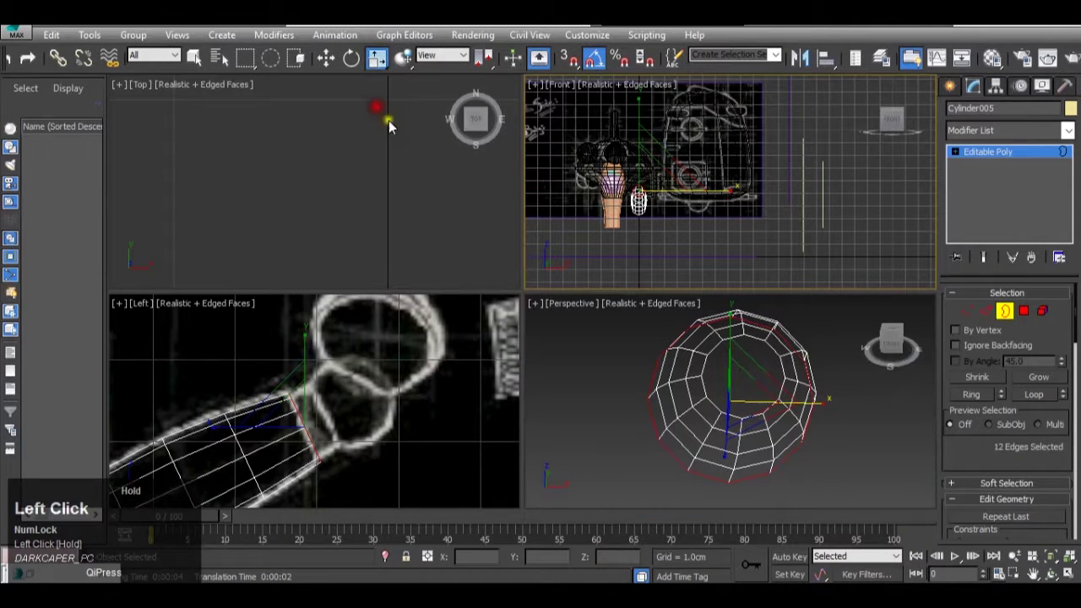
pyautogui.moveTo(755, 404)
pyautogui.keyDown('shift'); pyautogui.mouseDown()
pyautogui.moveTo(767, 414)
pyautogui.moveTo(758, 416)
pyautogui.mouseUp(); pyautogui.keyUp('shift')
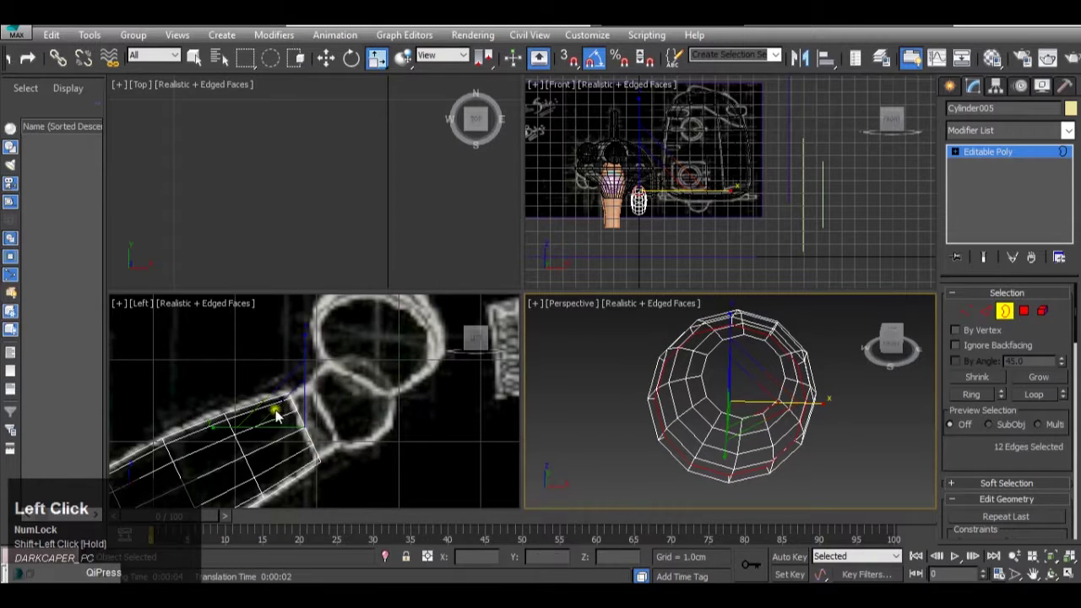
# Step: Extrude the border through the elbow joint in successive rings, scaling and rotating them to match the blueprint's rounded outline
pyautogui.scroll(2, 292, 413)
pyautogui.middleClick(308, 412)
pyautogui.press('w')
pyautogui.moveTo(344, 413)
pyautogui.keyDown('shift'); pyautogui.mouseDown()
pyautogui.moveTo(391, 384)
pyautogui.moveTo(350, 380)
pyautogui.moveTo(404, 373)
pyautogui.moveTo(436, 351)
pyautogui.moveTo(404, 392)
pyautogui.mouseUp(); pyautogui.keyUp('shift')
pyautogui.press('r')
pyautogui.press('w')
pyautogui.press('e')
pyautogui.press('r')
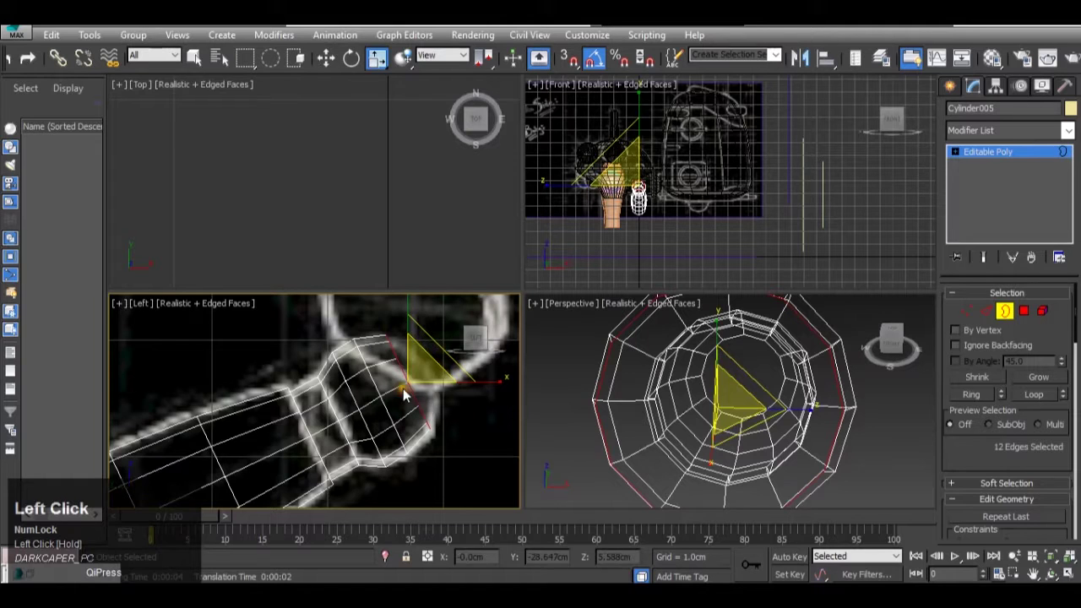
# Step: Extrude one more ring from the border and scale it down to a point at the elbow joint's end
pyautogui.press('w')
pyautogui.keyDown('shift'); pyautogui.moveTo(437, 357); pyautogui.dragTo(463, 347); pyautogui.keyUp('shift')
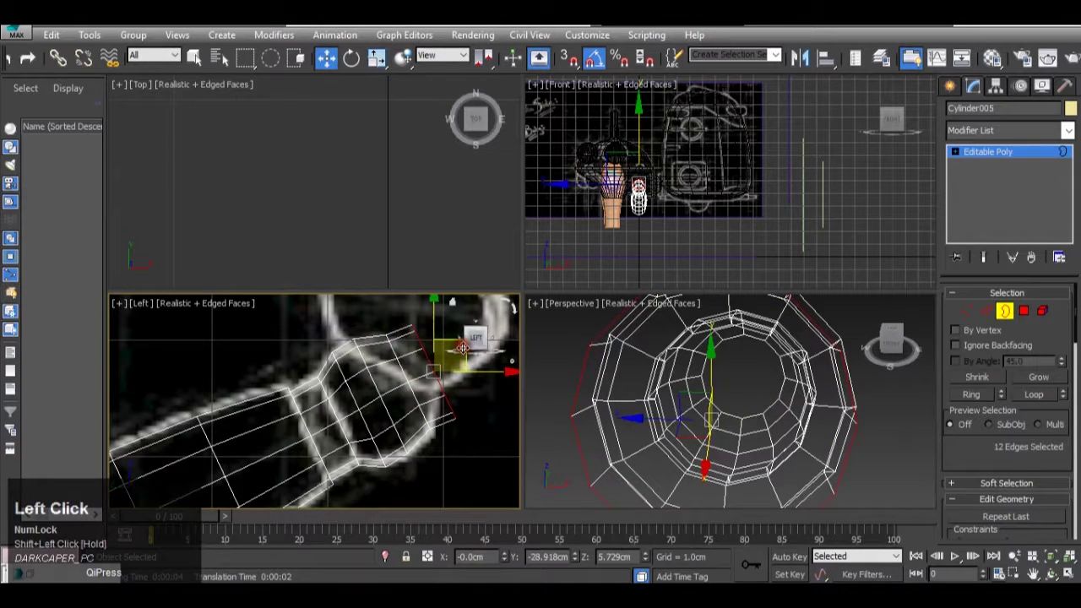
pyautogui.press('s')
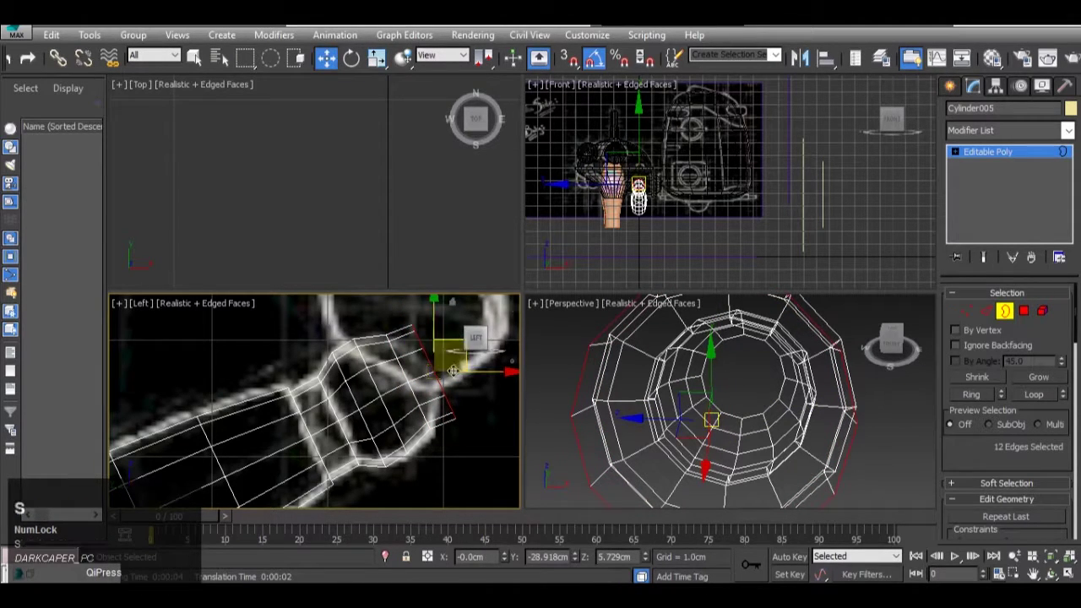
pyautogui.press('r')
pyautogui.moveTo(443, 372); pyautogui.dragTo(345, 102)
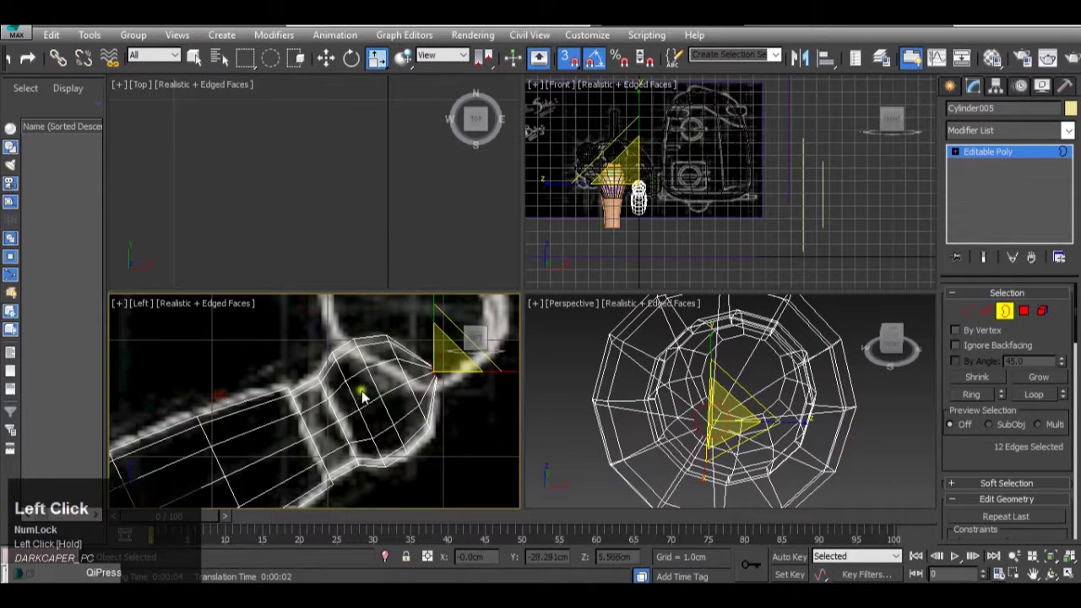
# Step: Select the 12-edge loop around the middle of the rounded elbow joint and shift it to fit the blueprint outline
pyautogui.scroll(3, 380, 397)
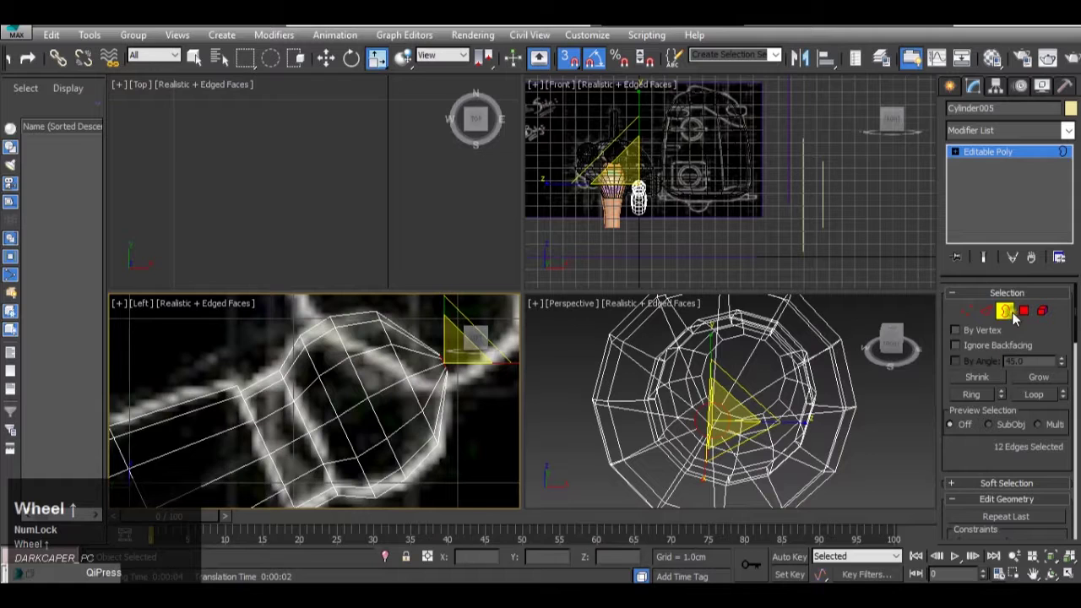
pyautogui.click(985, 311)
pyautogui.click(360, 389)
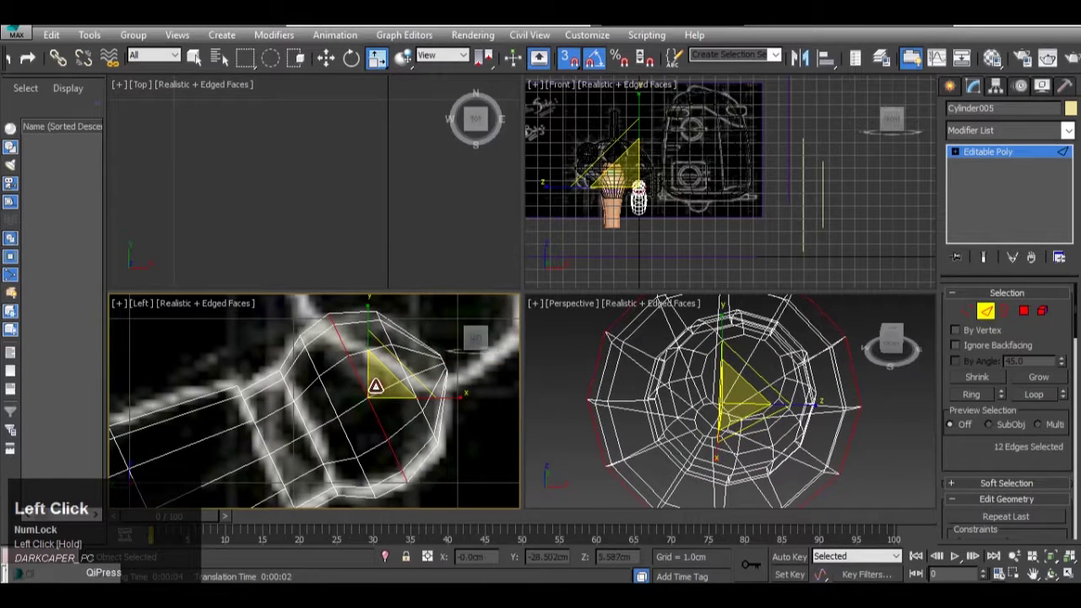
pyautogui.press('w')
pyautogui.click(398, 373)
pyautogui.moveTo(398, 373)
pyautogui.mouseDown()
pyautogui.moveTo(379, 403)
pyautogui.moveTo(387, 382)
pyautogui.mouseUp()
# Step: Set the opacity of the 13 - Default material to 100 so the models turn solid, and switch off 3D snapping
pyautogui.scroll(-2, 389, 383)
pyautogui.scroll(-3, 388, 383)
pyautogui.middleClick(576, 440)
pyautogui.scroll(-4, 575, 439)
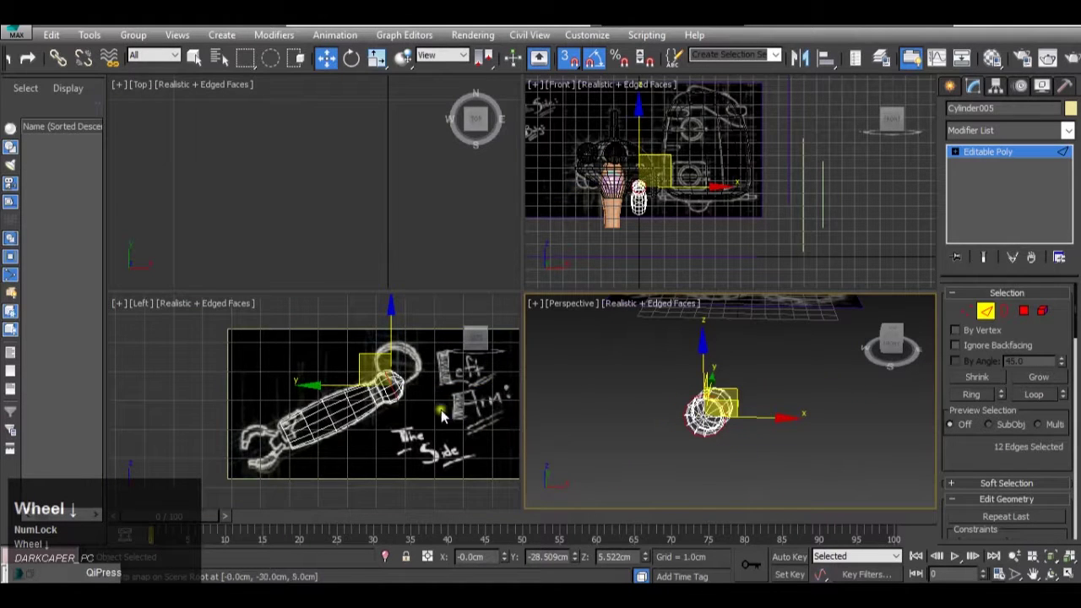
pyautogui.keyDown('alt'); pyautogui.moveTo(668, 397); pyautogui.dragTo(739, 397, button='middle'); pyautogui.keyUp('alt')
pyautogui.press('m')
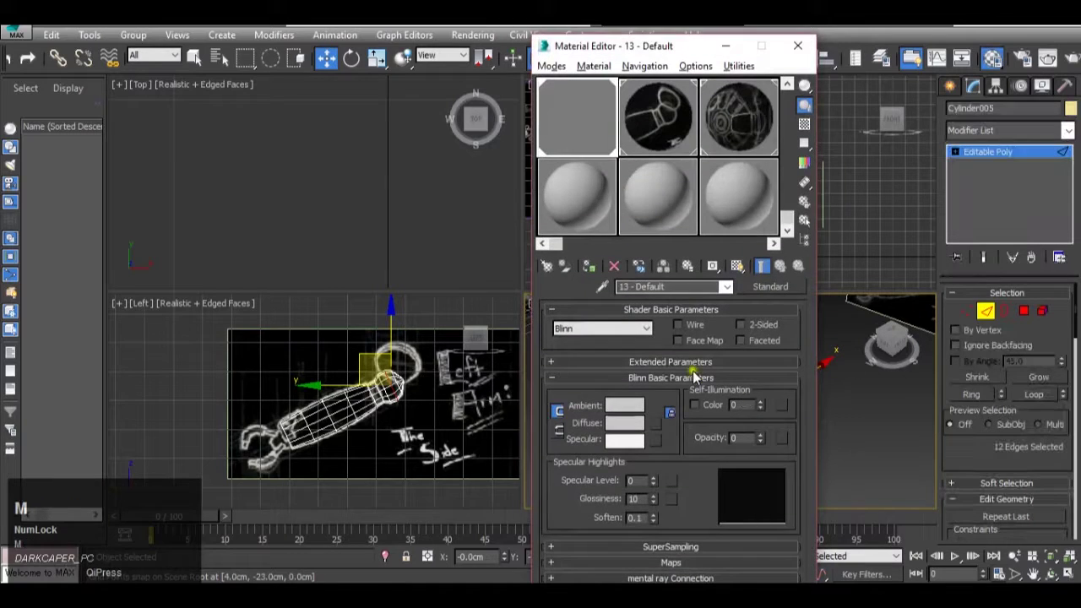
pyautogui.moveTo(760, 437); pyautogui.dragTo(763, 270)
pyautogui.click(725, 46)
pyautogui.scroll(-2, 786, 413)
pyautogui.keyDown('alt'); pyautogui.moveTo(785, 412); pyautogui.dragTo(764, 414, button='middle'); pyautogui.keyUp('alt')
pyautogui.click(569, 56)
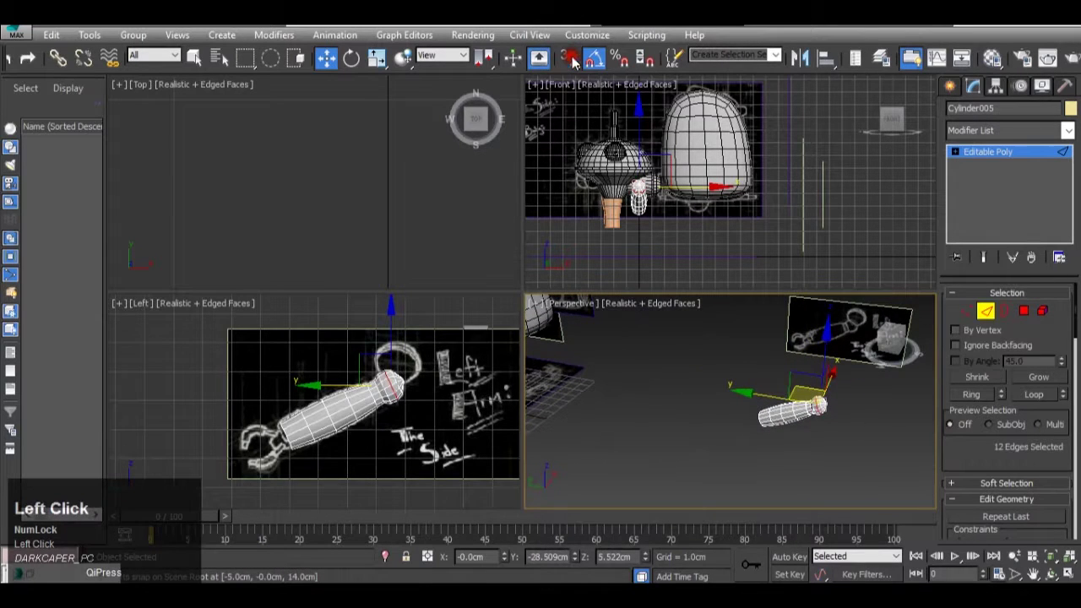
# Step: Select the four leg segments and the forearm, and assign the 13 - Default material to all five objects
pyautogui.click(1070, 573)
pyautogui.scroll(-3, 568, 306)
pyautogui.keyDown('alt'); pyautogui.moveTo(567, 306); pyautogui.dragTo(569, 328, button='middle'); pyautogui.keyUp('alt')
pyautogui.scroll(3, 603, 273)
pyautogui.scroll(-3, 603, 274)
pyautogui.scroll(-3, 598, 327)
pyautogui.scroll(3, 476, 330)
pyautogui.scroll(2, 477, 331)
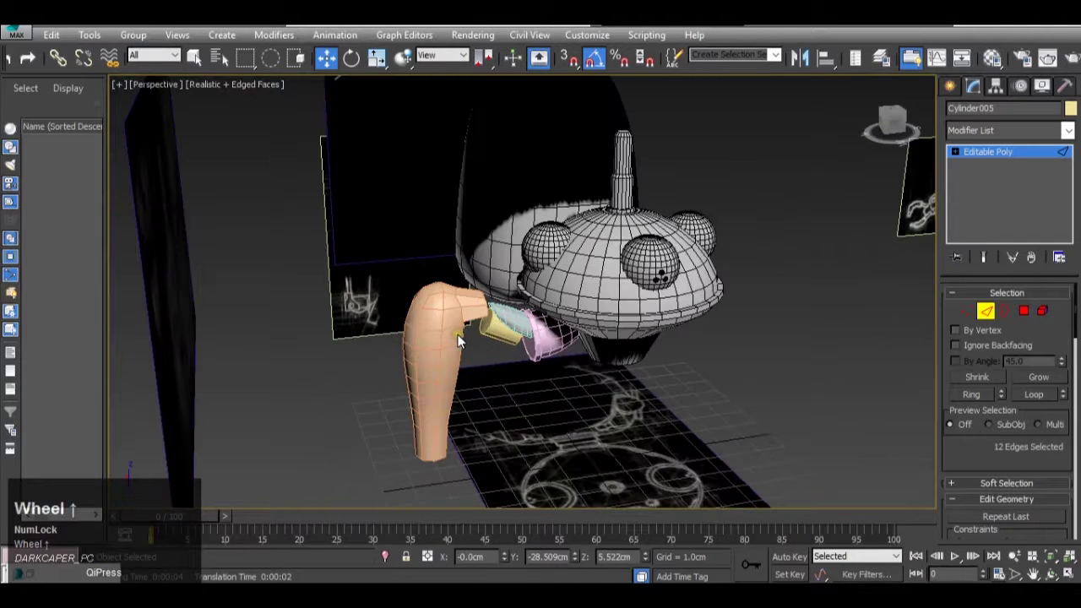
pyautogui.click(458, 334)
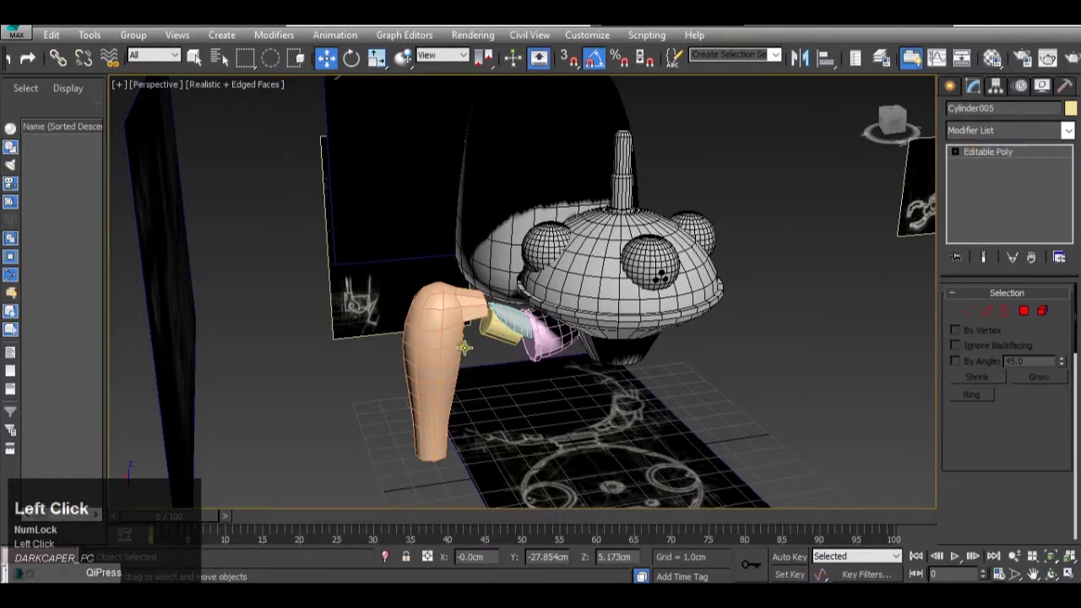
pyautogui.click(448, 338)
pyautogui.keyDown('ctrl'); pyautogui.click(465, 313); pyautogui.keyUp('ctrl')
pyautogui.keyDown('ctrl'); pyautogui.click(549, 338); pyautogui.keyUp('ctrl')
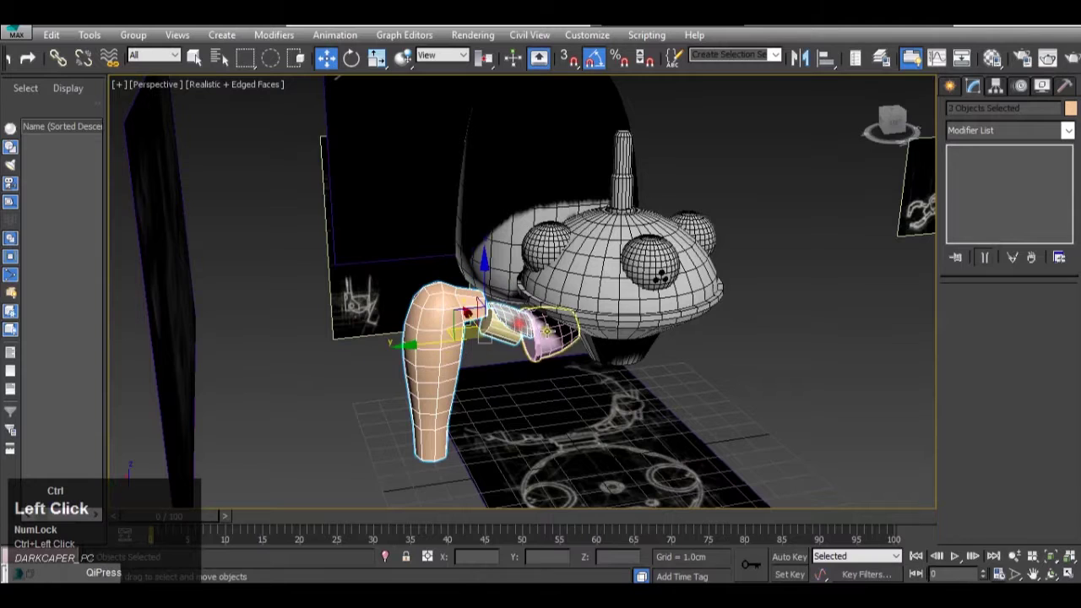
pyautogui.keyDown('ctrl'); pyautogui.click(473, 321); pyautogui.keyUp('ctrl')
pyautogui.keyDown('alt'); pyautogui.moveTo(474, 321); pyautogui.dragTo(613, 373, button='middle'); pyautogui.keyUp('alt')
pyautogui.scroll(-4, 613, 373)
pyautogui.keyDown('ctrl'); pyautogui.click(466, 342); pyautogui.keyUp('ctrl')
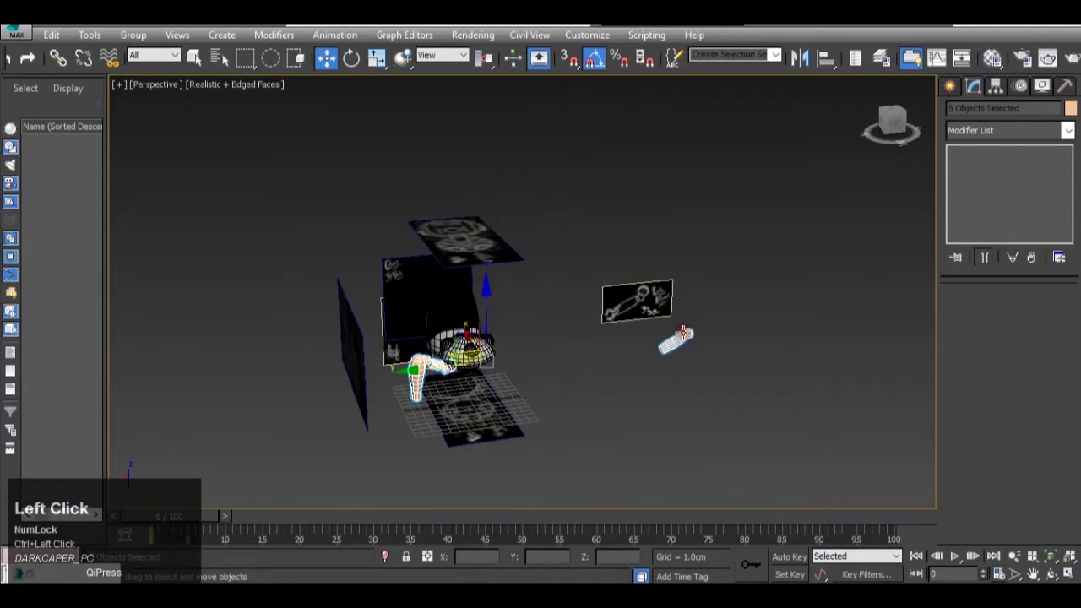
pyautogui.press('m')
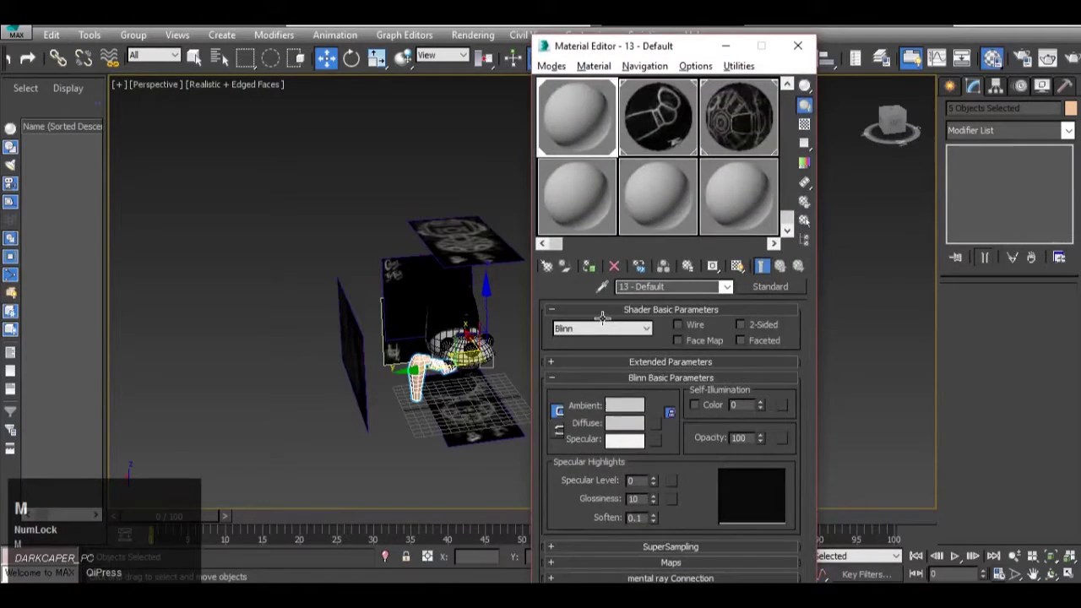
pyautogui.moveTo(601, 144); pyautogui.dragTo(435, 398)
pyautogui.click(498, 334)
pyautogui.scroll(2, 482, 329)
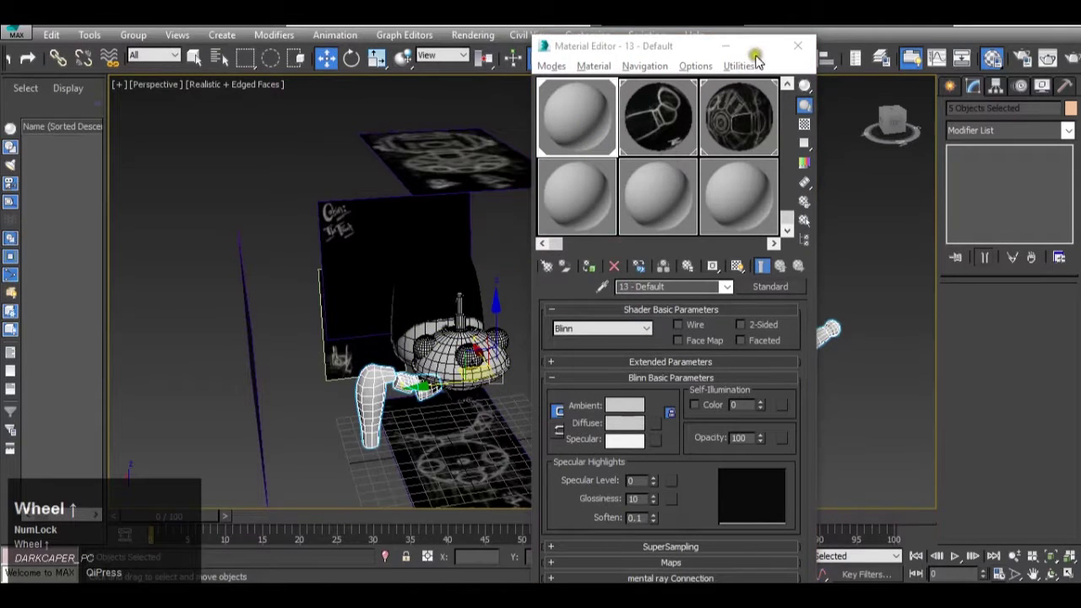
pyautogui.click(729, 47)
# Step: Select the robot's large rear body pod, frame it in the Perspective view, and check the open reference pictures
pyautogui.keyDown('alt'); pyautogui.moveTo(532, 372); pyautogui.dragTo(573, 372, button='middle'); pyautogui.keyUp('alt')
pyautogui.scroll(1, 488, 384)
pyautogui.scroll(3, 488, 384)
pyautogui.keyDown('alt'); pyautogui.moveTo(488, 384); pyautogui.dragTo(557, 377, button='middle'); pyautogui.keyUp('alt')
pyautogui.click(463, 300)
pyautogui.press('z')
pyautogui.click(644, 594)
pyautogui.moveTo(565, 558)
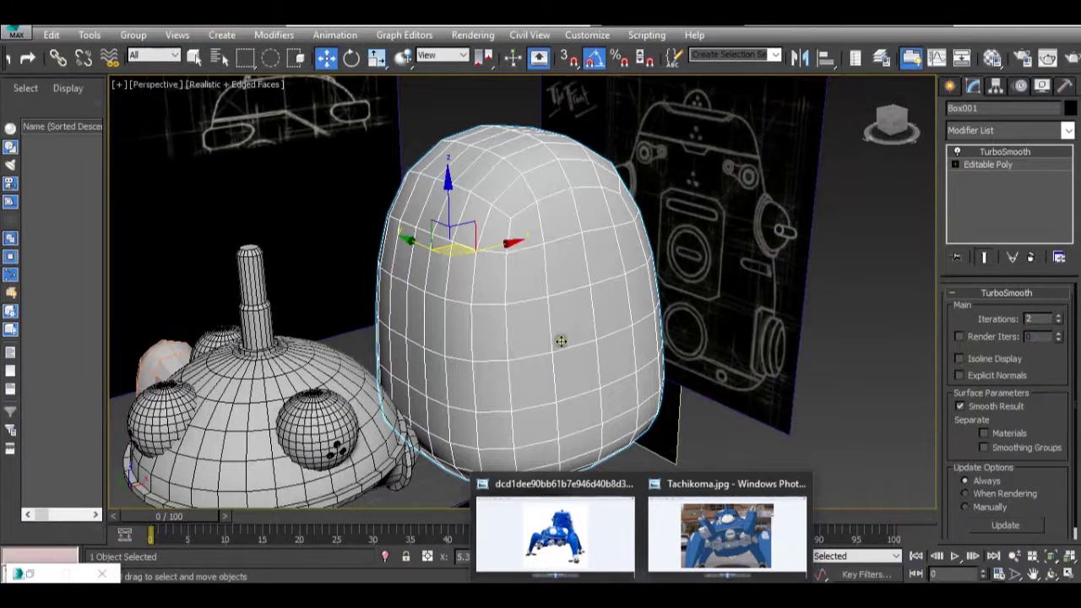
pyautogui.click(572, 312)
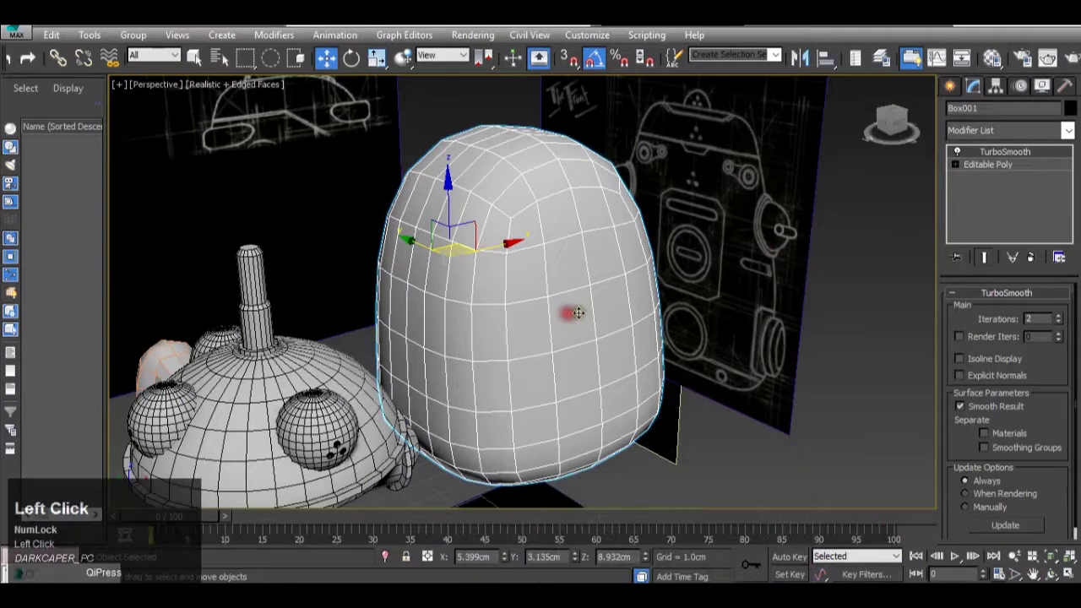
# Step: Connect the vertical edges of the body pod's cage with 1 segment, with the TurboSmooth result shown
pyautogui.click(993, 166)
pyautogui.click(989, 313)
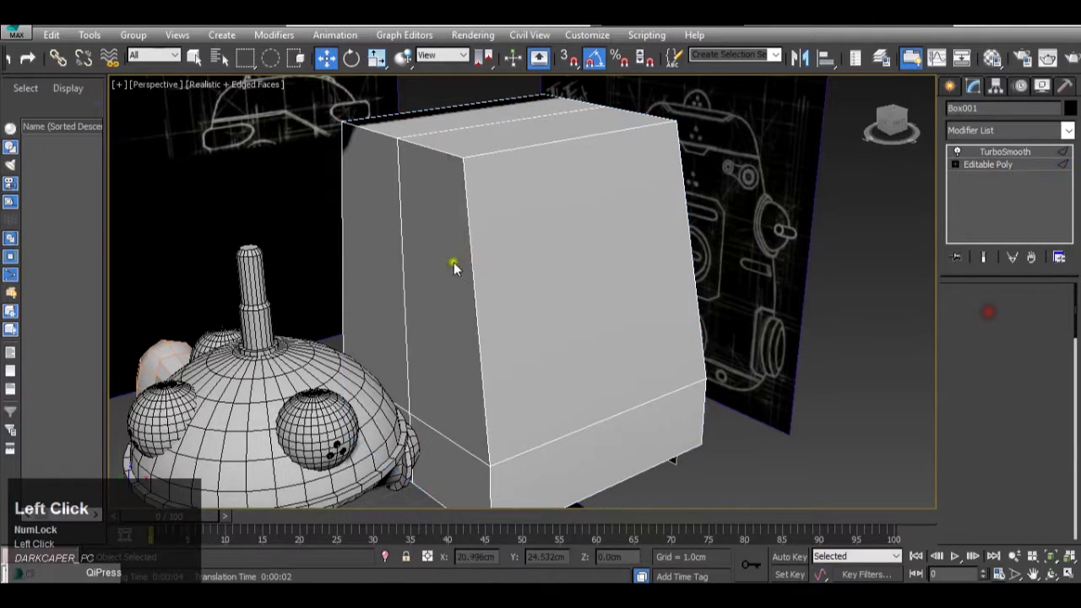
pyautogui.click(458, 265)
pyautogui.keyDown('shift'); pyautogui.click(398, 238); pyautogui.keyUp('shift')
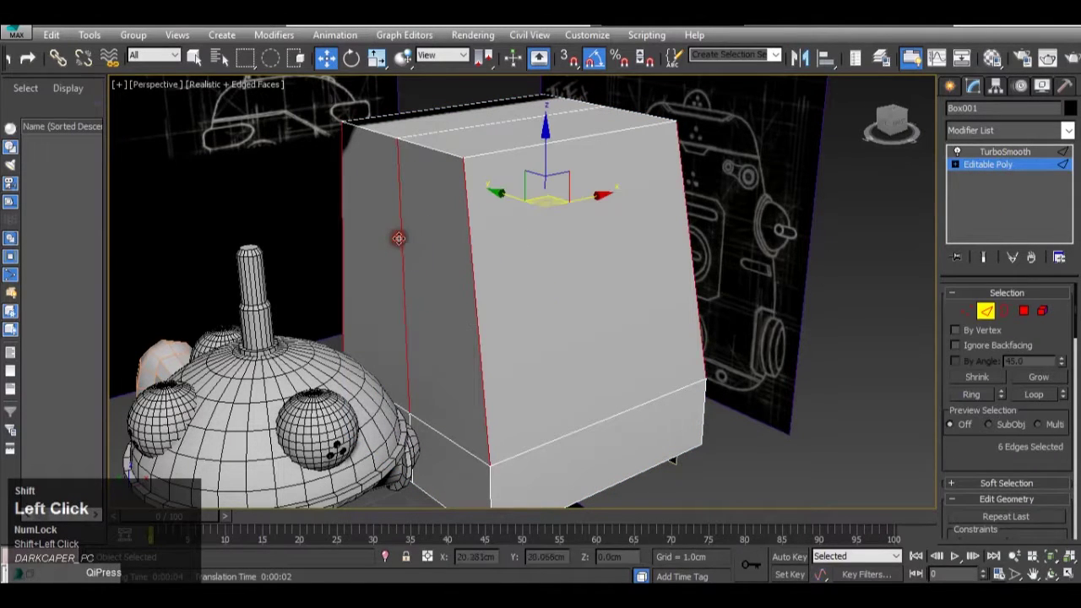
pyautogui.click(984, 256)
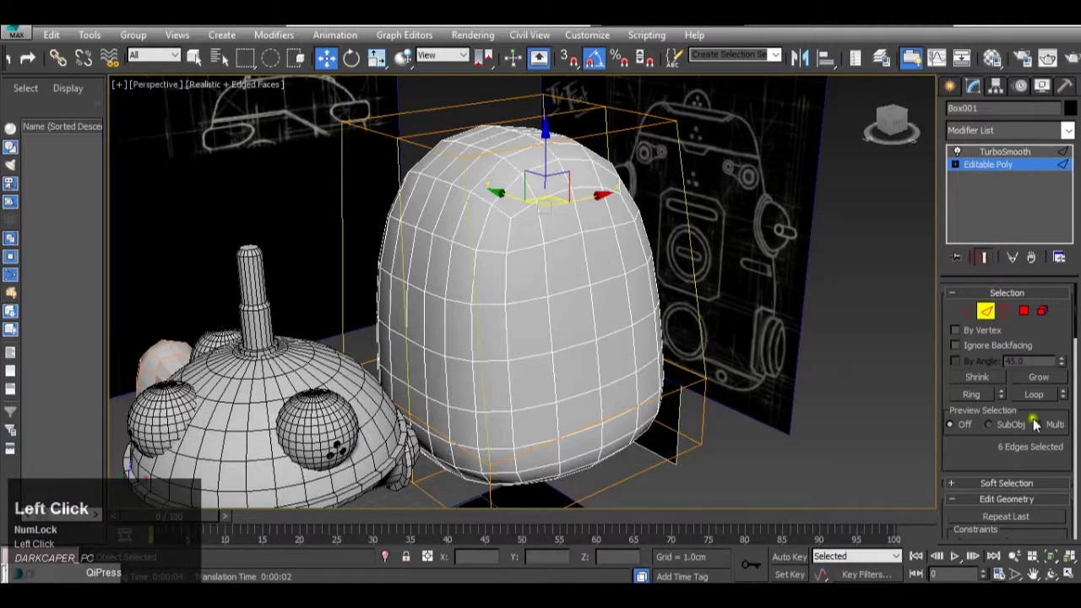
pyautogui.scroll(-5, 1039, 423)
pyautogui.scroll(-8, 1040, 424)
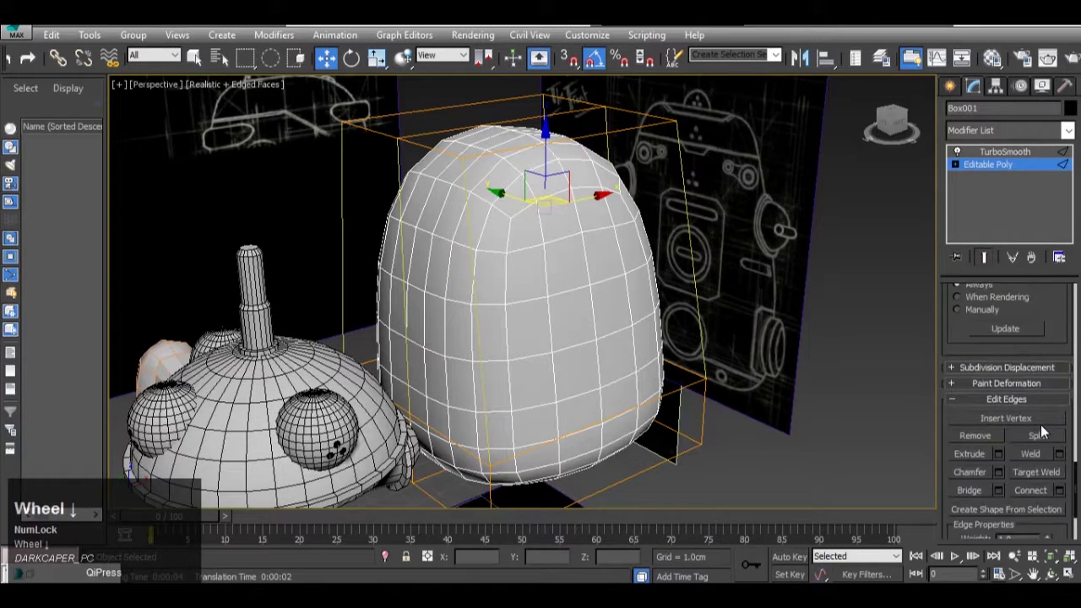
pyautogui.click(1061, 421)
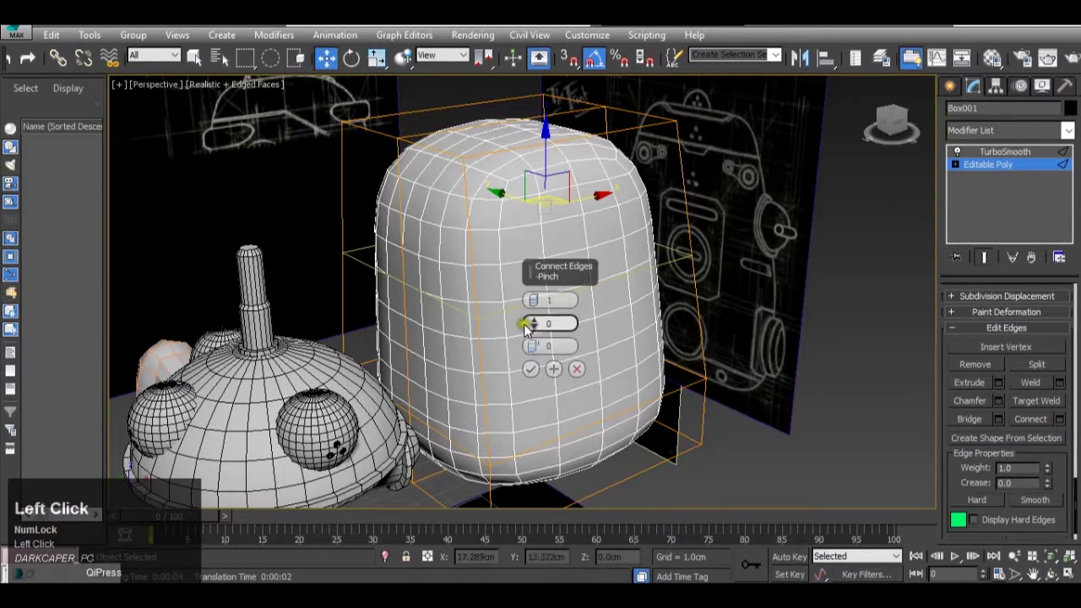
pyautogui.click(531, 370)
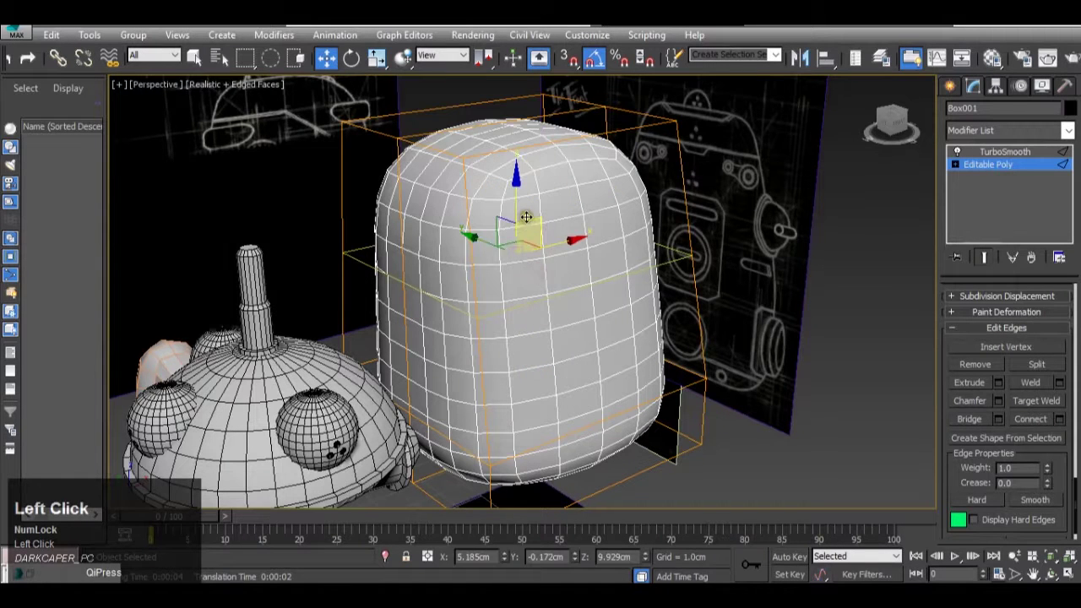
# Step: Undo the recent adjustments to the body pod's new edge loop and leave edge editing
pyautogui.hotkey('ctrl', 'z')
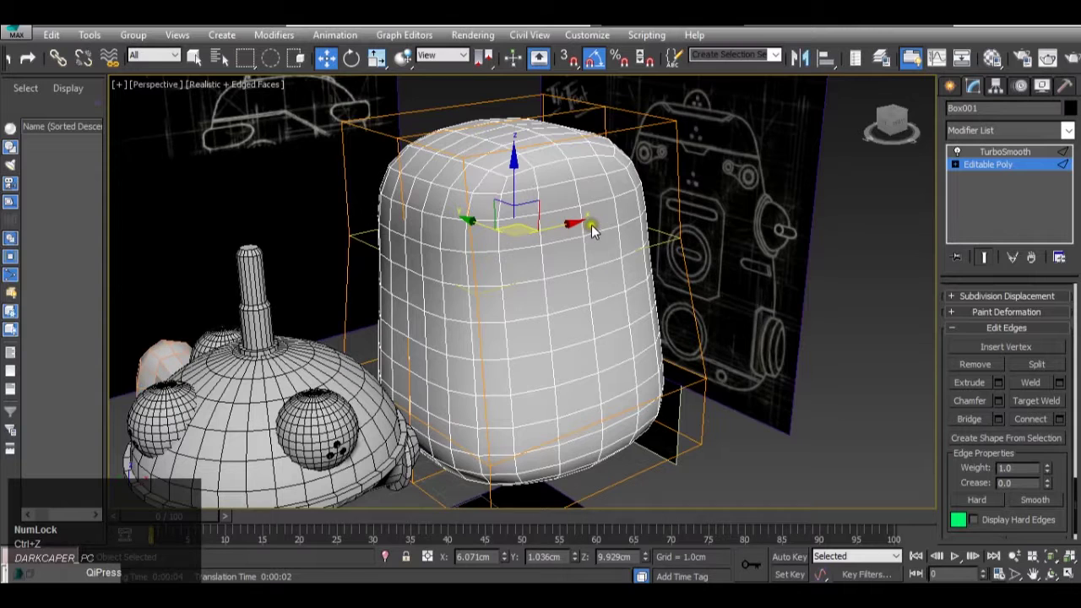
pyautogui.click(671, 222)
pyautogui.hotkey('ctrl', 'z')
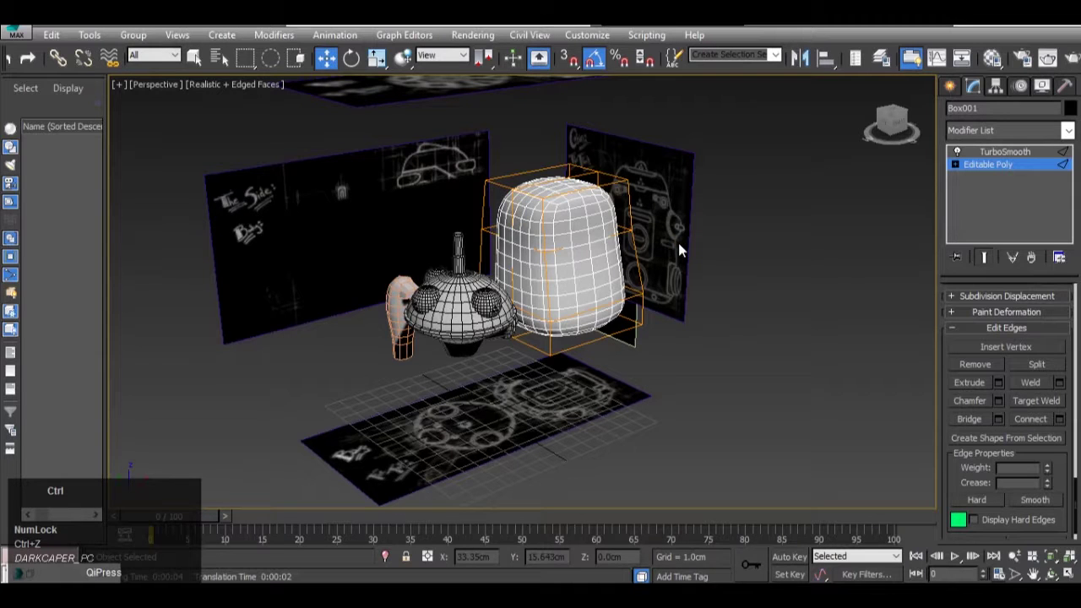
pyautogui.click(987, 166)
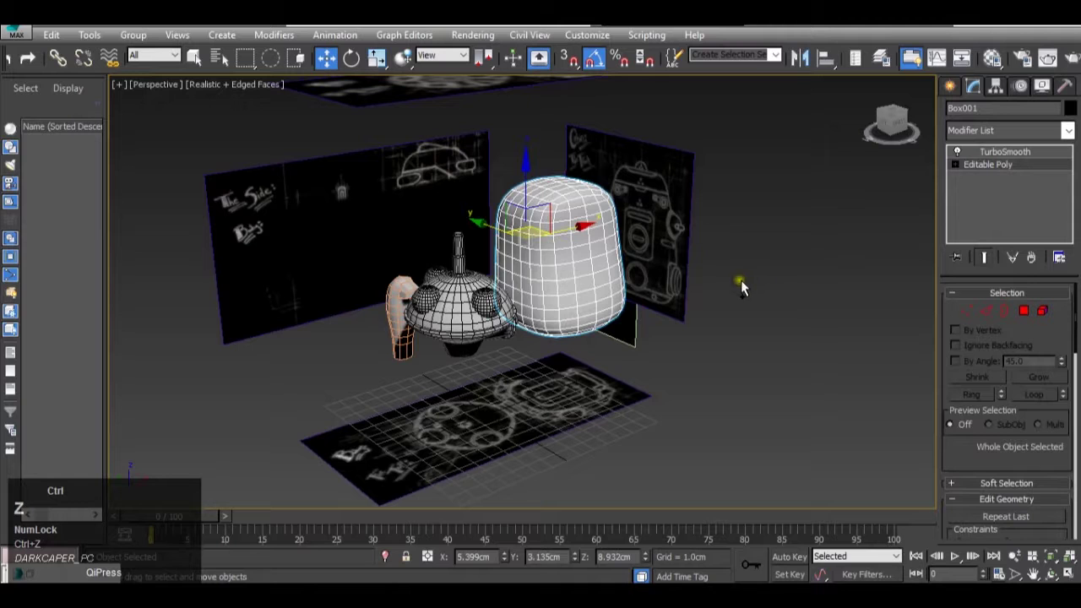
pyautogui.middleClick(564, 342)
pyautogui.scroll(-3, 564, 342)
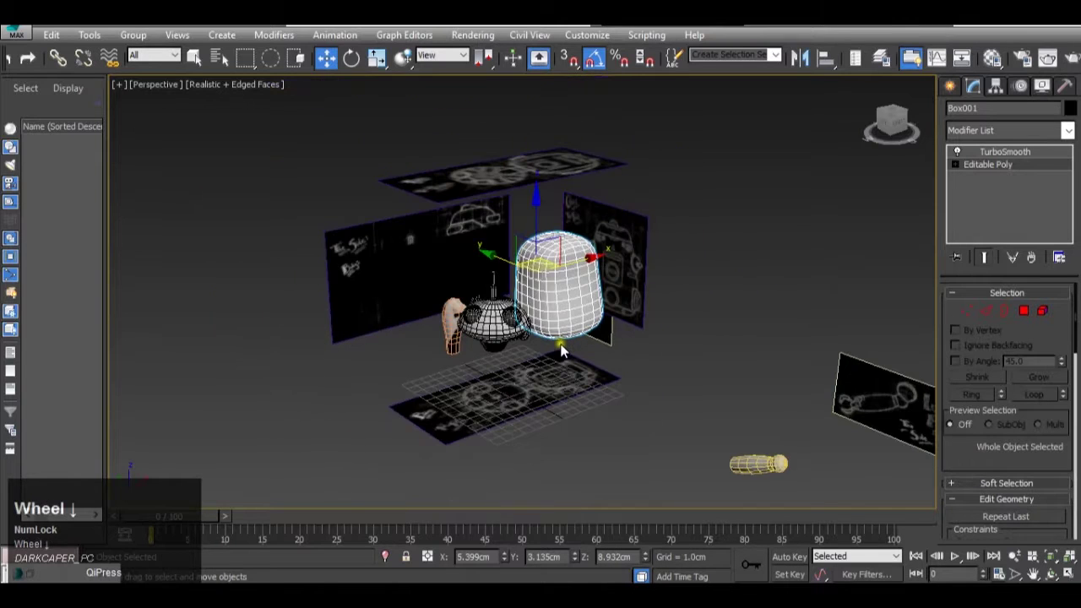
pyautogui.press('ctrl')
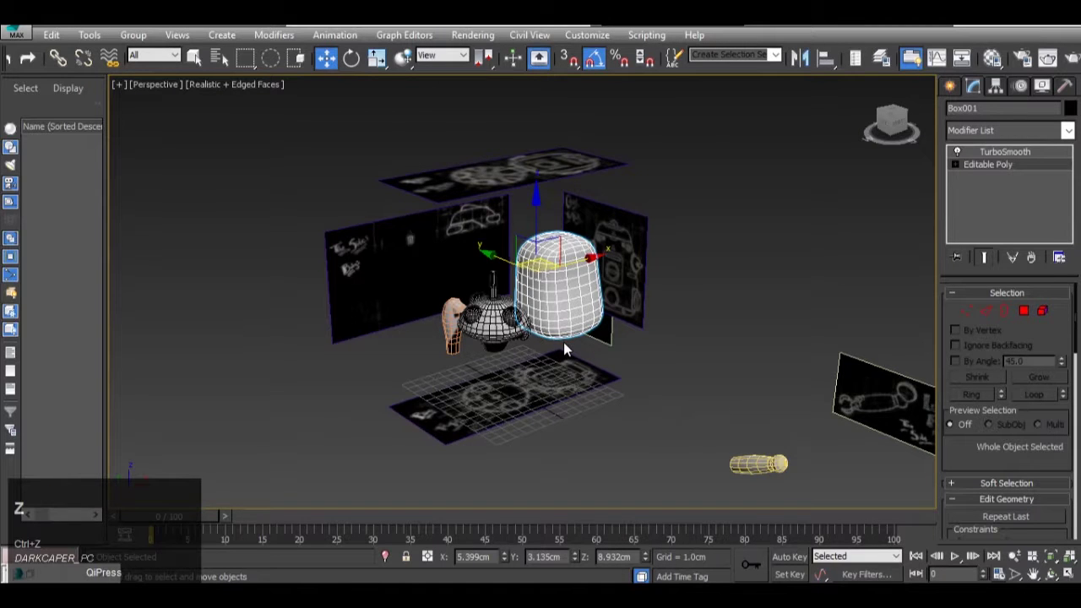
# Step: Select the horizontal edge loop around the body pod's cage and remove it together with its vertices
pyautogui.scroll(3, 563, 343)
pyautogui.keyDown('alt'); pyautogui.middleClick(566, 307); pyautogui.keyUp('alt')
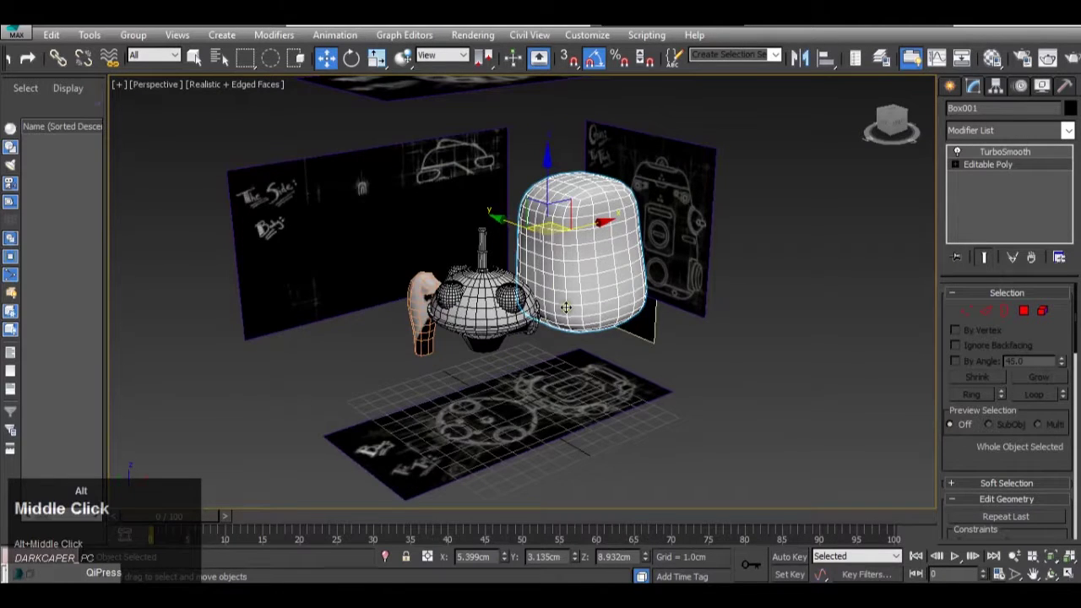
pyautogui.scroll(2, 644, 255)
pyautogui.click(990, 311)
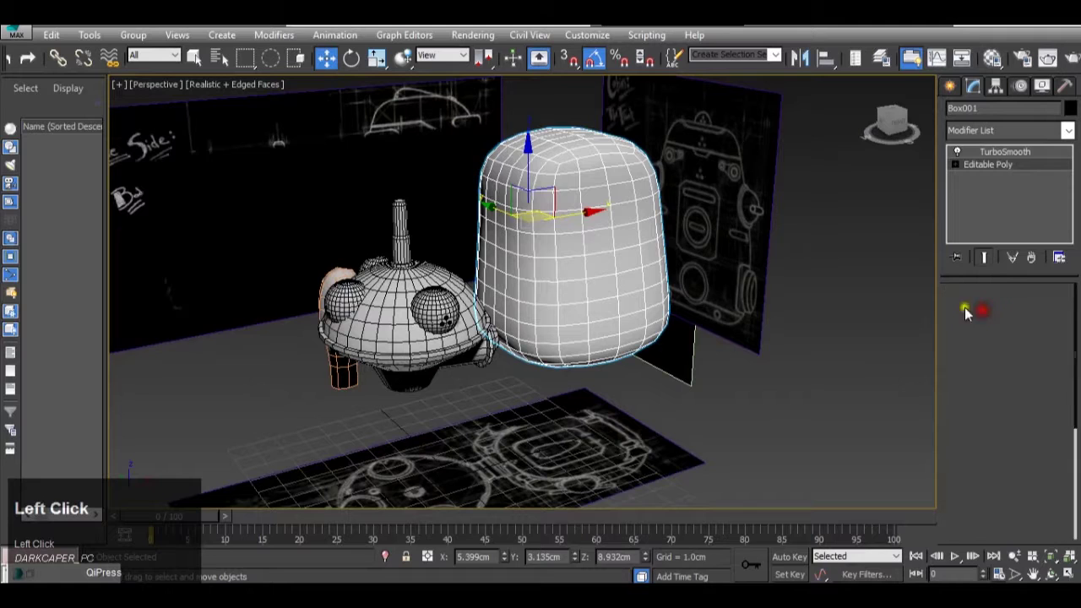
pyautogui.doubleClick(570, 228)
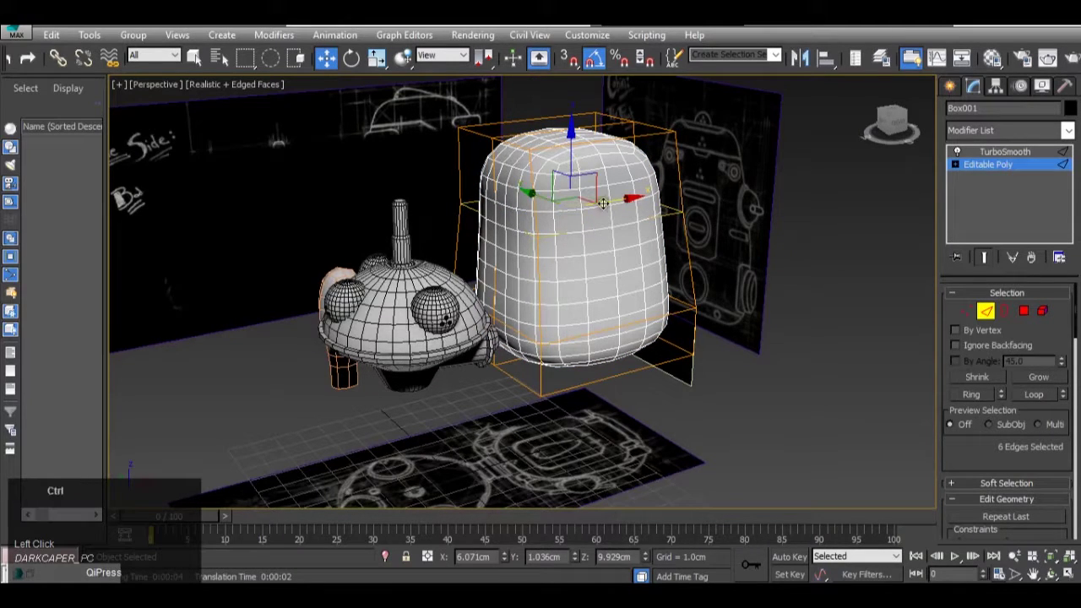
pyautogui.hotkey('ctrl', 'BackSpace')
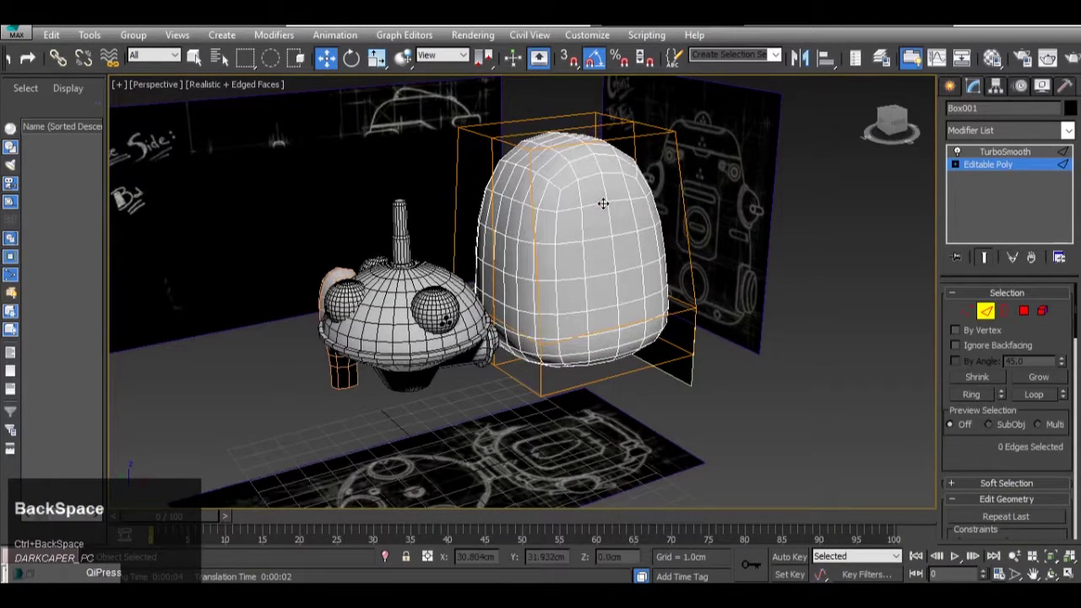
# Step: Connect the ring of vertical edges on the body pod's cage with a new horizontal loop and raise it slightly to Z 10.285 cm
pyautogui.click(539, 251)
pyautogui.keyDown('shift'); pyautogui.click(688, 245); pyautogui.keyUp('shift')
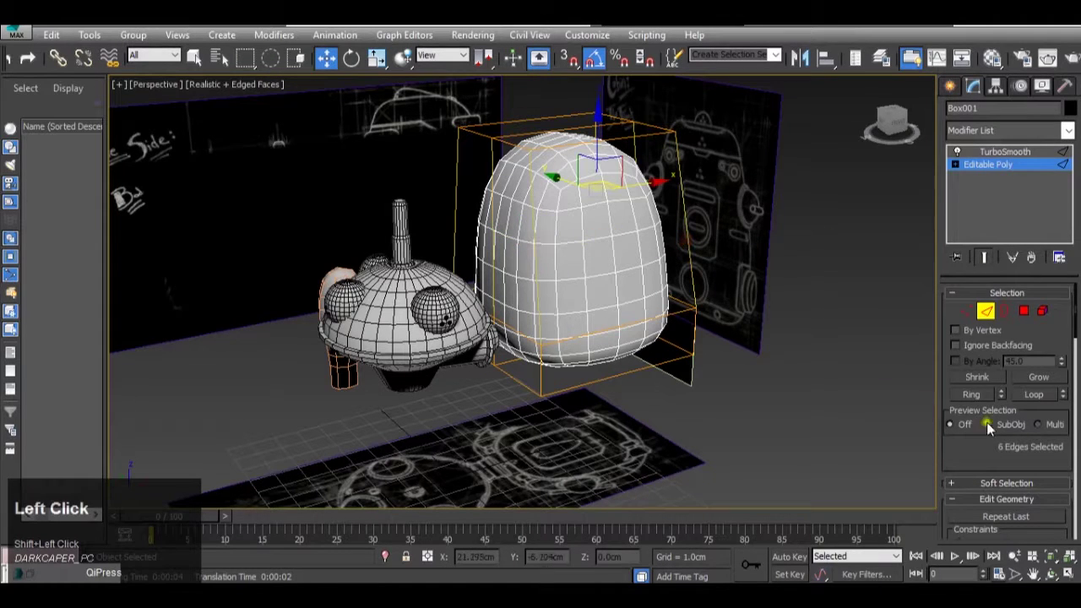
pyautogui.scroll(-4, 1010, 429)
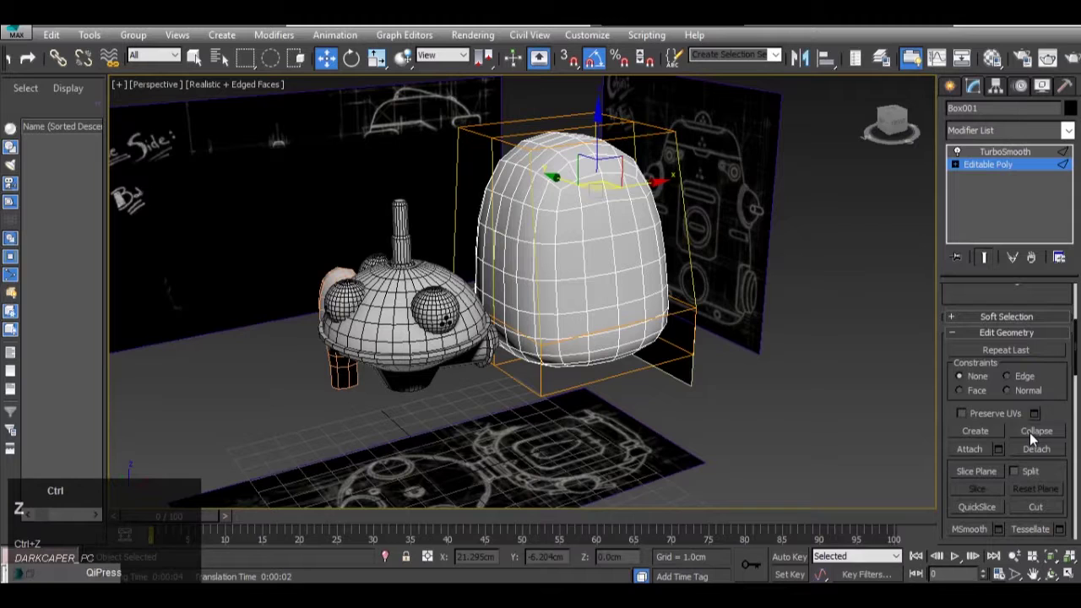
pyautogui.scroll(-2, 1029, 433)
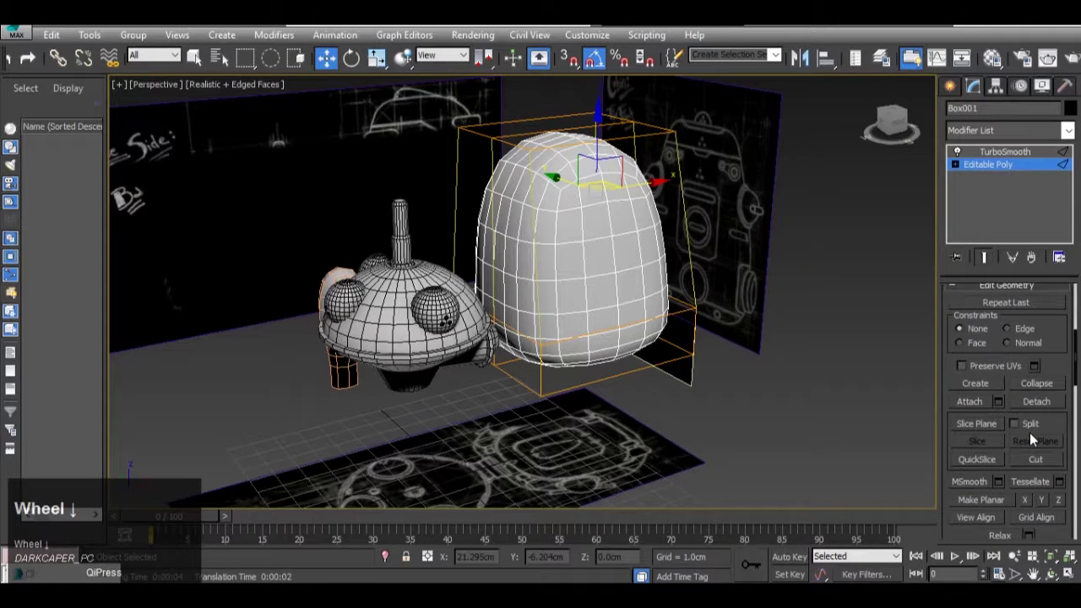
pyautogui.scroll(-15, 1029, 432)
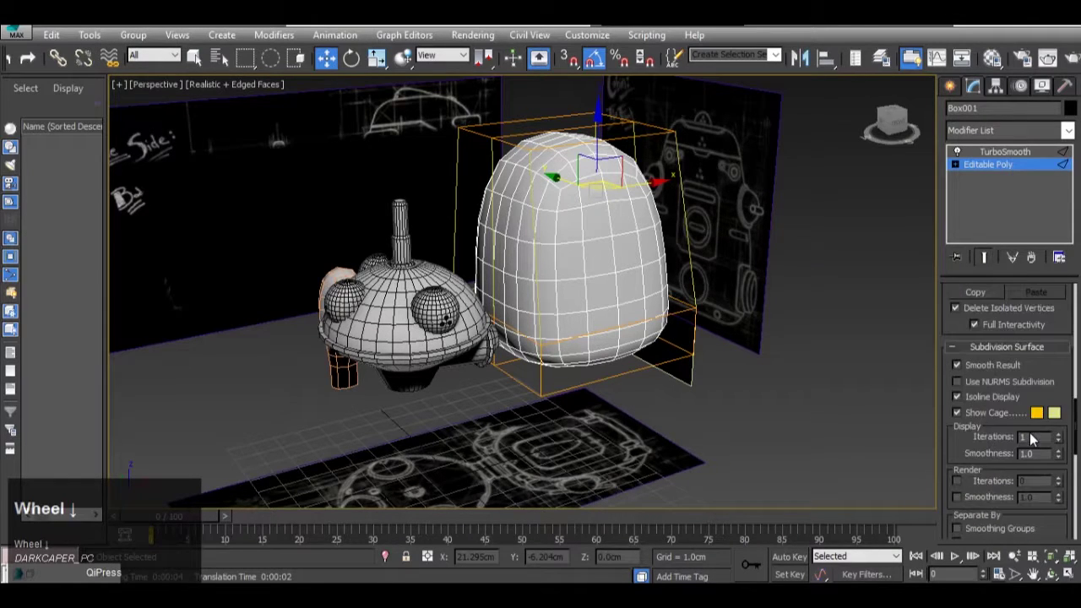
pyautogui.scroll(-4, 987, 418)
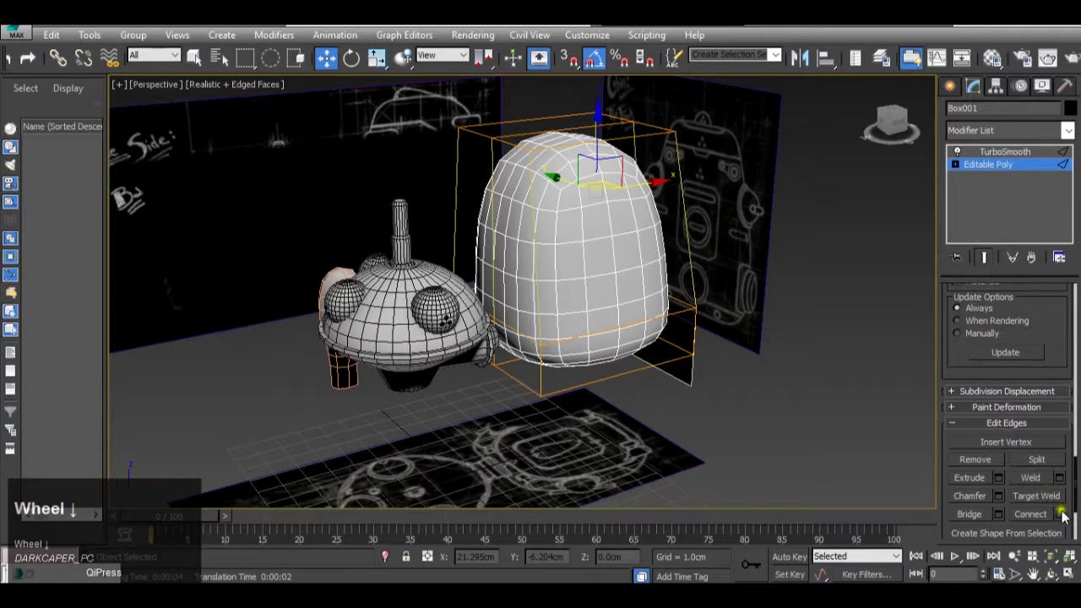
pyautogui.click(1060, 515)
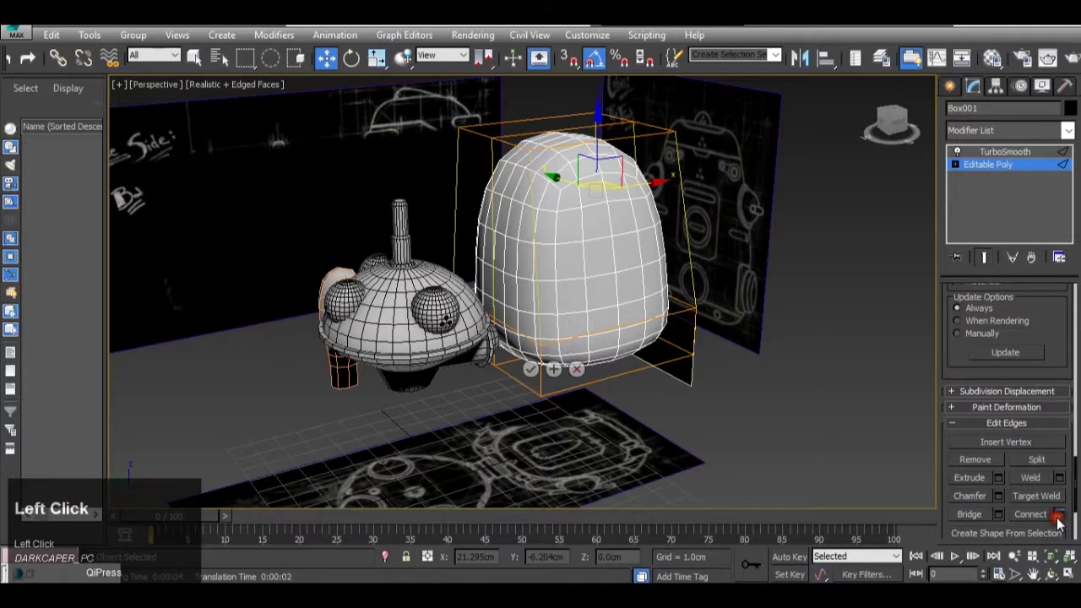
pyautogui.click(531, 369)
pyautogui.moveTo(568, 159); pyautogui.dragTo(571, 147)
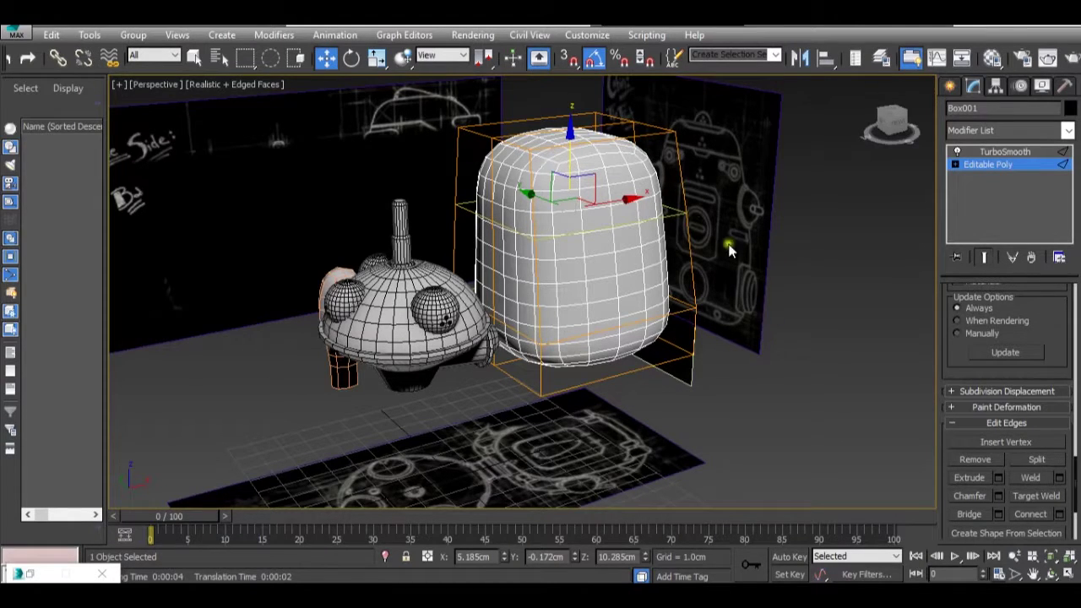
# Step: Show all four viewports and set the 13 - Default material's opacity to 0 so the blueprint shows through the model
pyautogui.click(1067, 573)
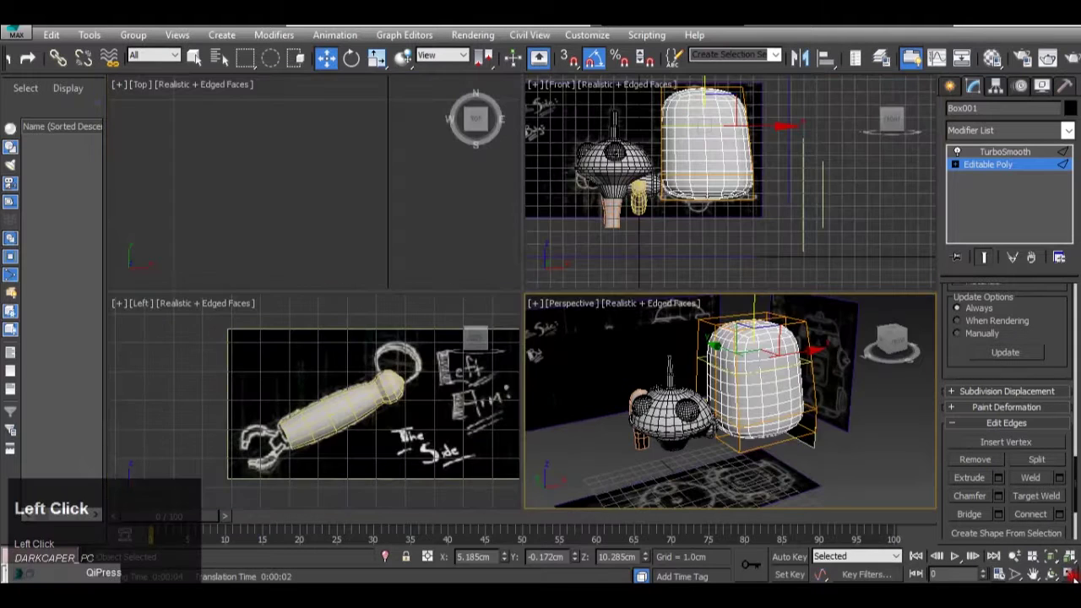
pyautogui.moveTo(701, 174); pyautogui.dragTo(664, 230, button='middle')
pyautogui.scroll(4, 664, 230)
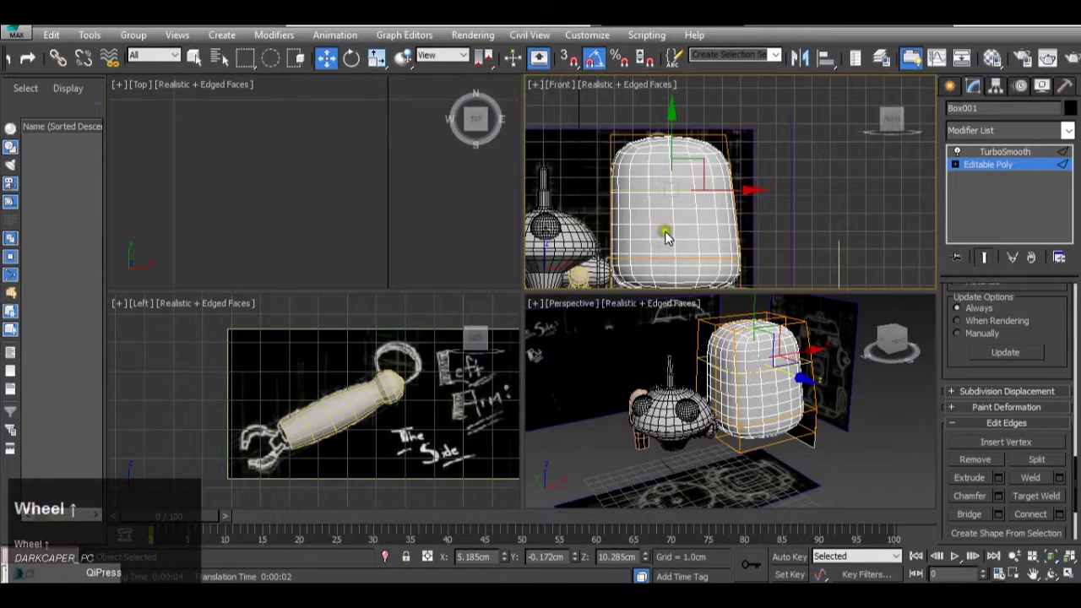
pyautogui.press('m')
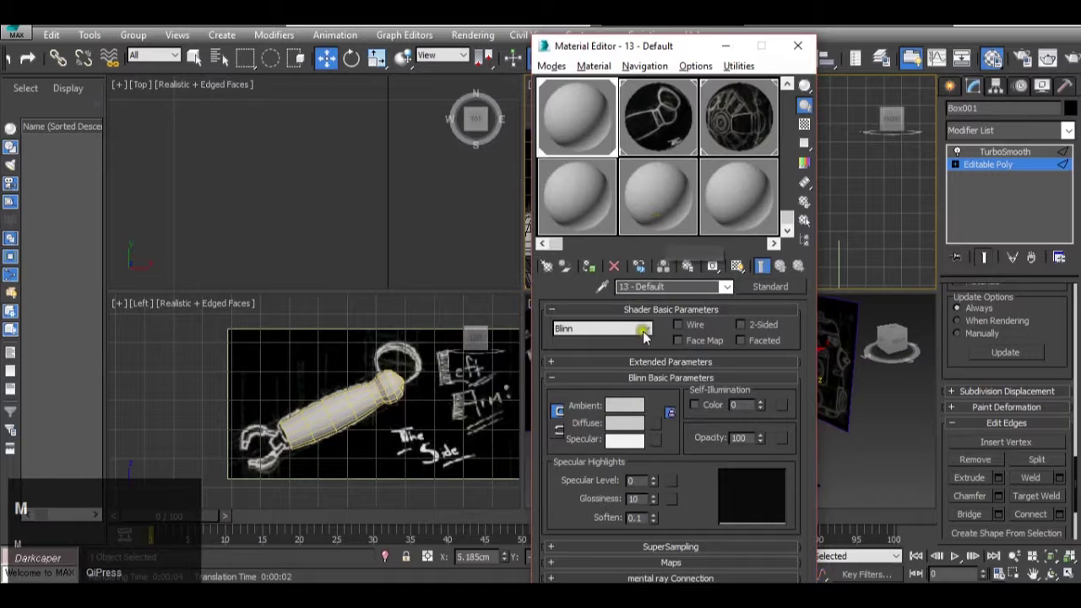
pyautogui.rightClick(758, 440)
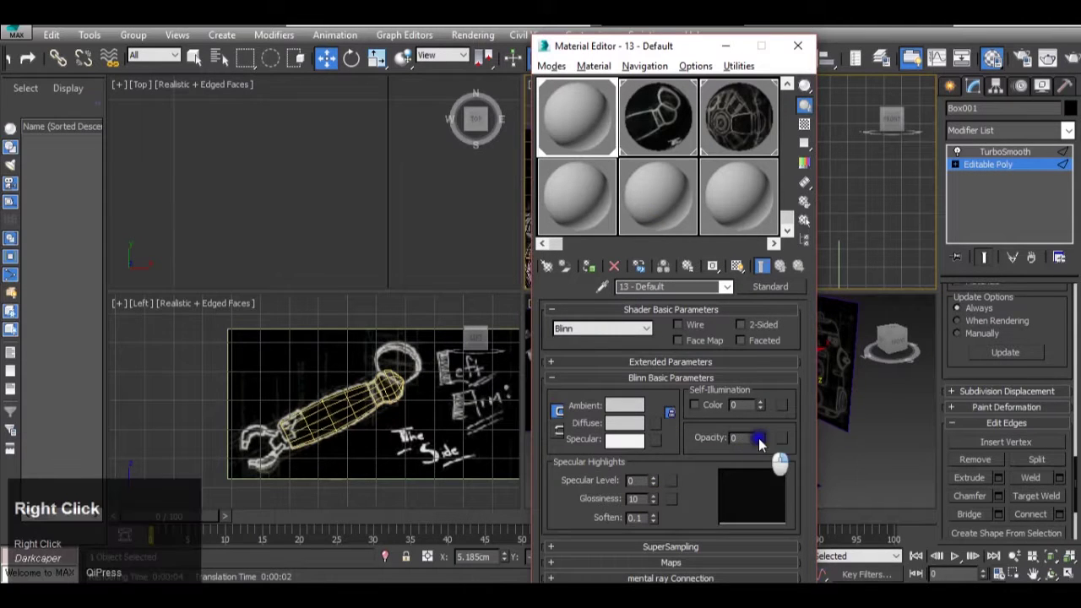
pyautogui.click(716, 54)
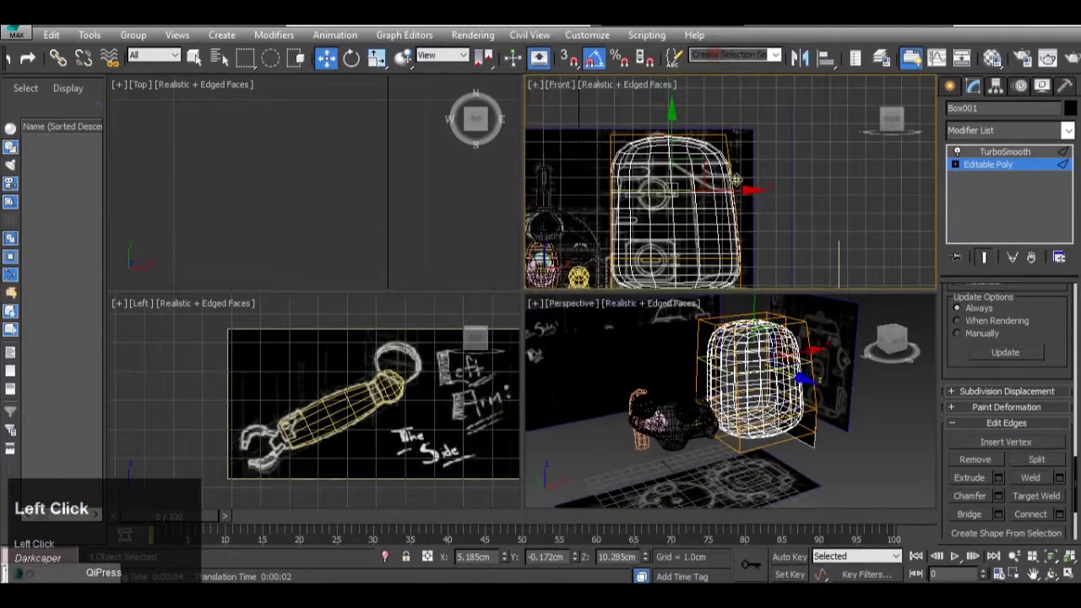
# Step: In the Front view, lower the vertices at the right end of the body pod's top toward the blueprint outline, to Z 12.974 cm
pyautogui.scroll(4, 744, 186)
pyautogui.moveTo(752, 161); pyautogui.dragTo(737, 208, button='middle')
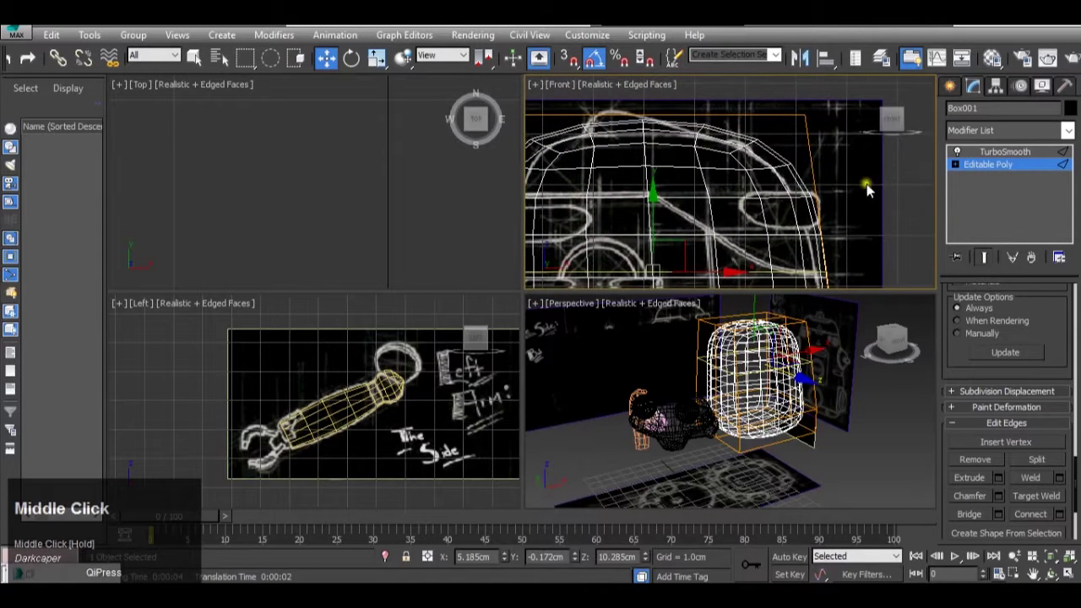
pyautogui.click(989, 167)
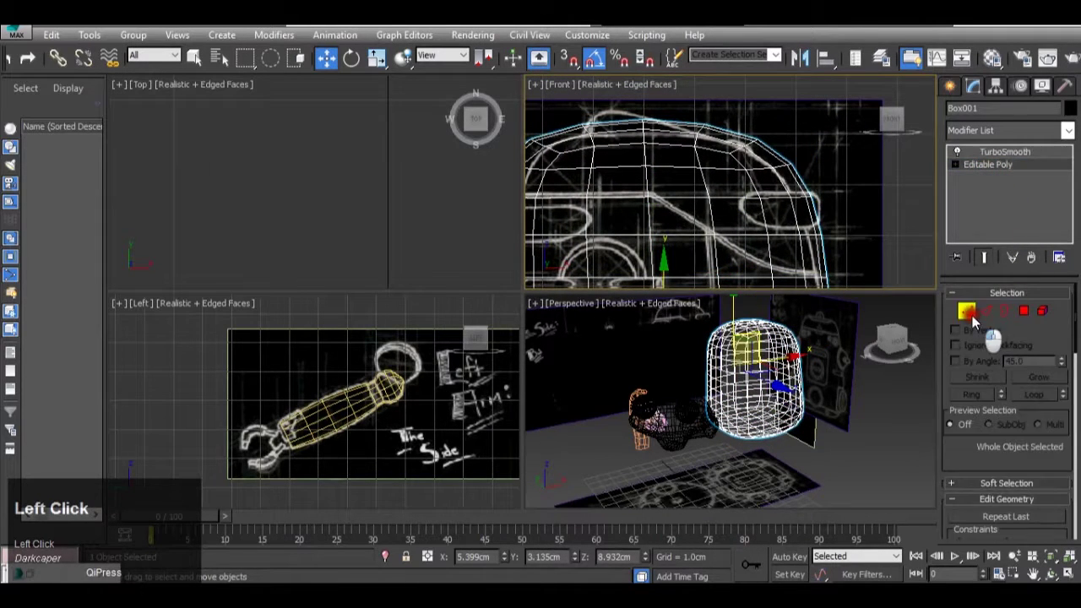
pyautogui.click(969, 313)
pyautogui.click(811, 138)
pyautogui.moveTo(812, 136); pyautogui.dragTo(807, 108, button='middle')
pyautogui.moveTo(794, 90); pyautogui.dragTo(793, 110)
pyautogui.scroll(-2, 793, 109)
pyautogui.moveTo(809, 227); pyautogui.dragTo(809, 228, button='middle')
pyautogui.scroll(2, 807, 224)
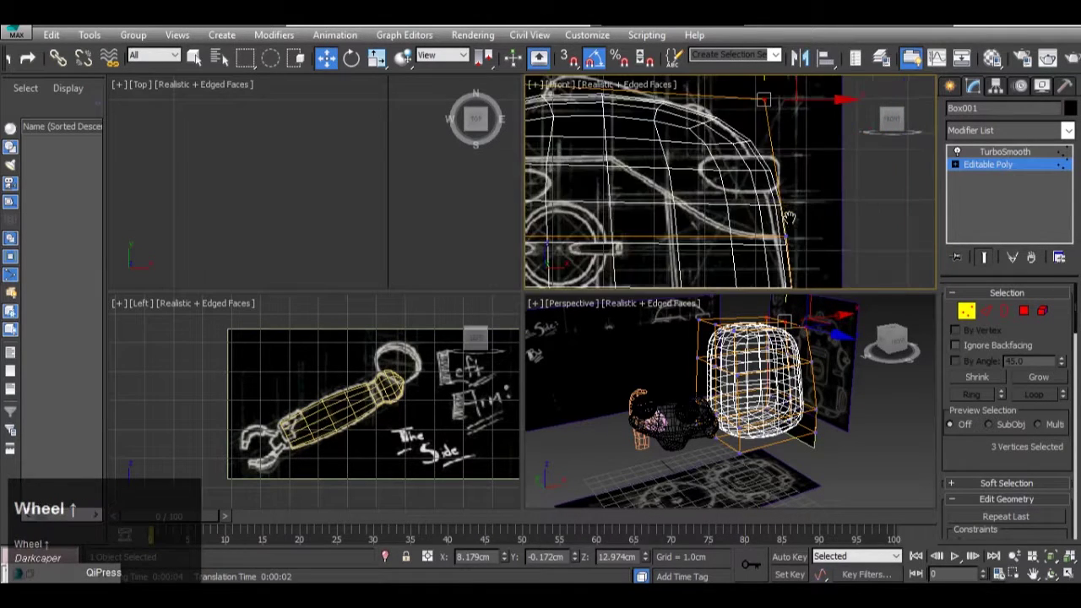
# Step: Shift the vertices at the left end of the body pod's top to the right to follow the blueprint outline
pyautogui.scroll(-3, 760, 195)
pyautogui.moveTo(668, 169); pyautogui.dragTo(590, 133, button='middle')
pyautogui.scroll(1, 643, 160)
pyautogui.scroll(2, 646, 165)
pyautogui.scroll(-1, 625, 161)
pyautogui.scroll(1, 564, 139)
pyautogui.moveTo(643, 150); pyautogui.dragTo(714, 151)
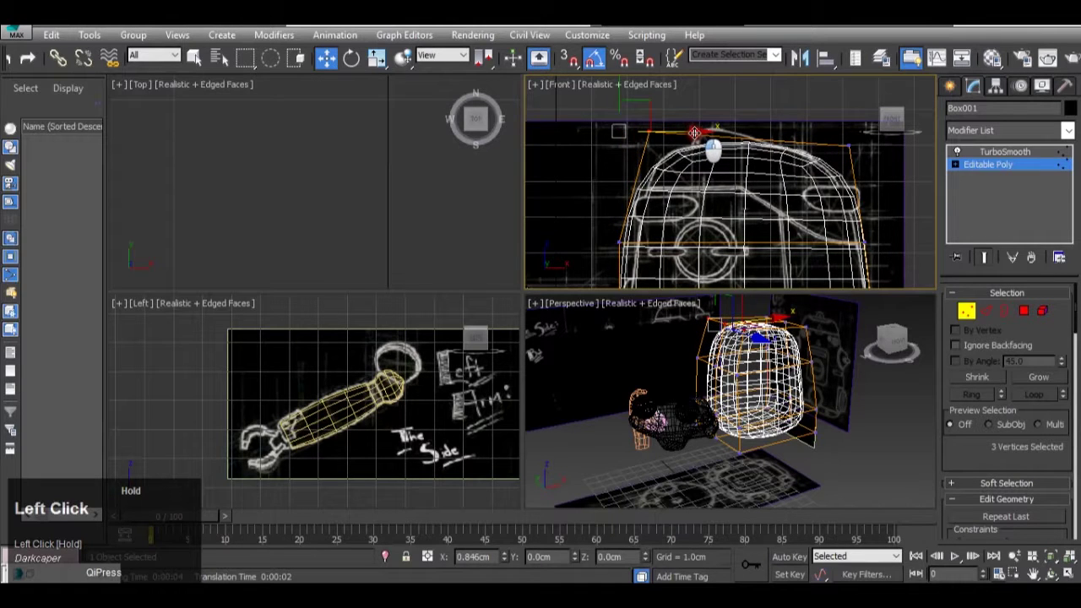
pyautogui.scroll(-2, 667, 150)
pyautogui.scroll(4, 663, 148)
pyautogui.moveTo(652, 150); pyautogui.dragTo(747, 142)
# Step: Move the right-hand vertices of the pod's upper loop slightly inward to X 8.396 cm and leave vertex editing
pyautogui.moveTo(747, 142); pyautogui.dragTo(539, 265, button='middle')
pyautogui.click(765, 145)
pyautogui.scroll(3, 800, 154)
pyautogui.moveTo(784, 168); pyautogui.dragTo(769, 168)
pyautogui.scroll(-5, 769, 168)
pyautogui.scroll(2, 713, 413)
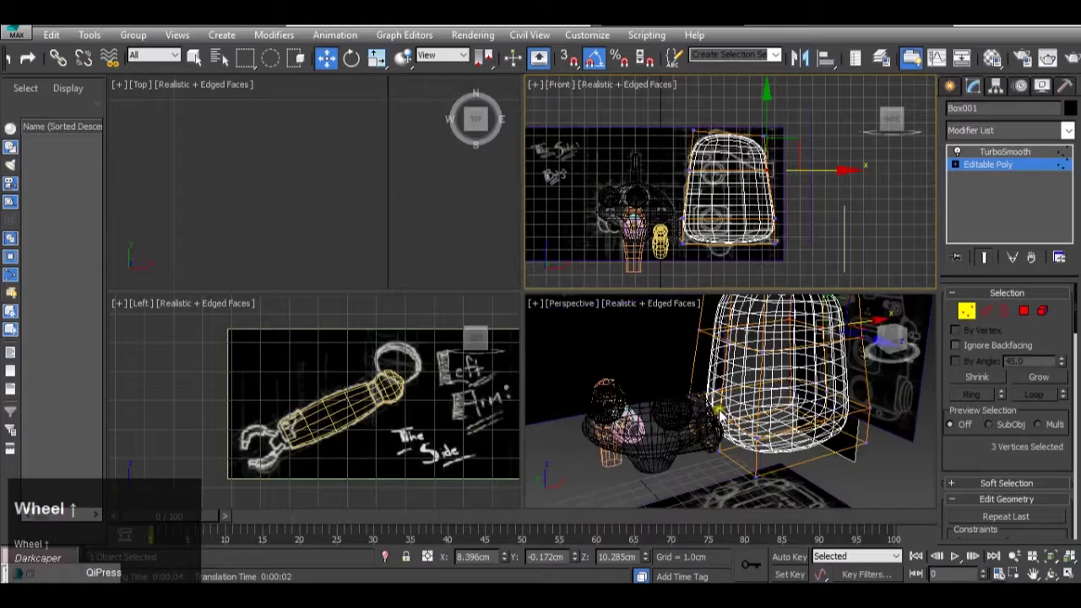
pyautogui.keyDown('alt'); pyautogui.moveTo(771, 359); pyautogui.dragTo(811, 371, button='middle'); pyautogui.keyUp('alt')
pyautogui.scroll(-2, 802, 355)
pyautogui.scroll(3, 811, 372)
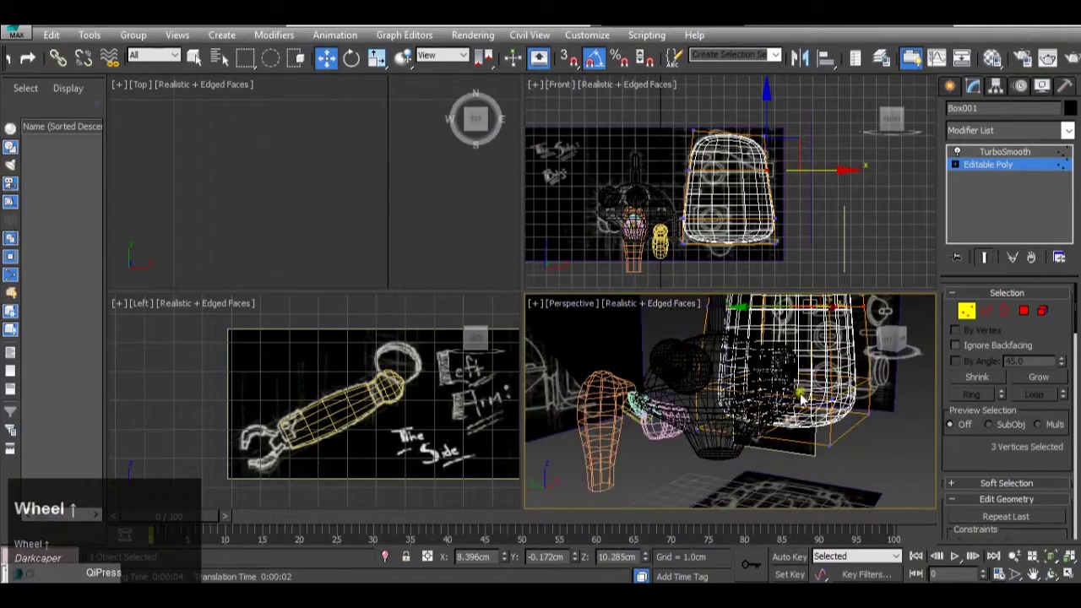
pyautogui.click(971, 165)
# Step: Raise the 13 - Default material's opacity again so the robot parts display as solid
pyautogui.moveTo(650, 228); pyautogui.dragTo(663, 200, button='middle')
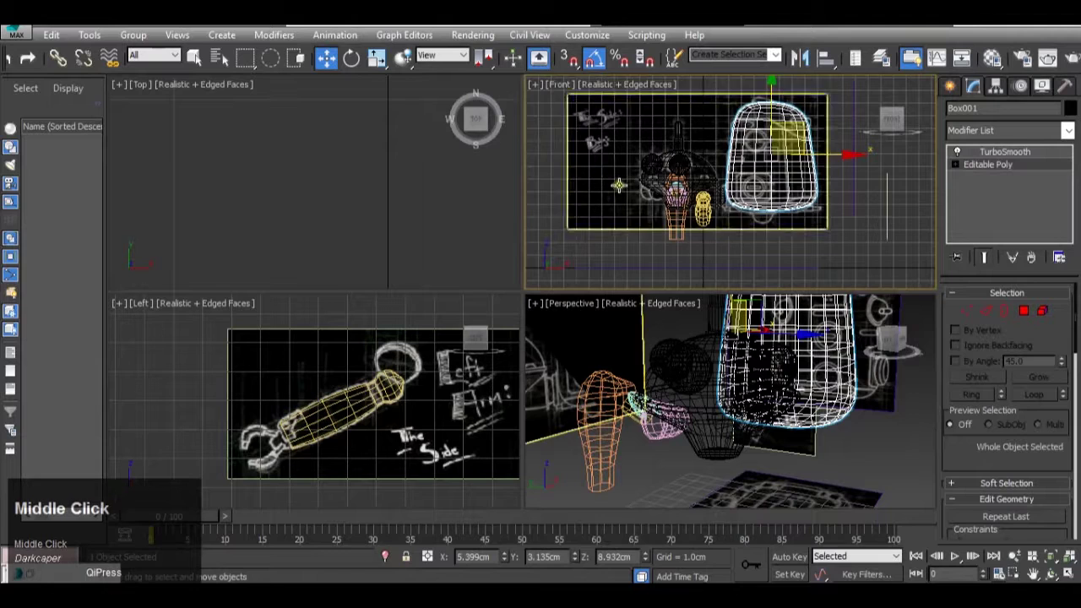
pyautogui.scroll(5, 664, 201)
pyautogui.scroll(-4, 667, 201)
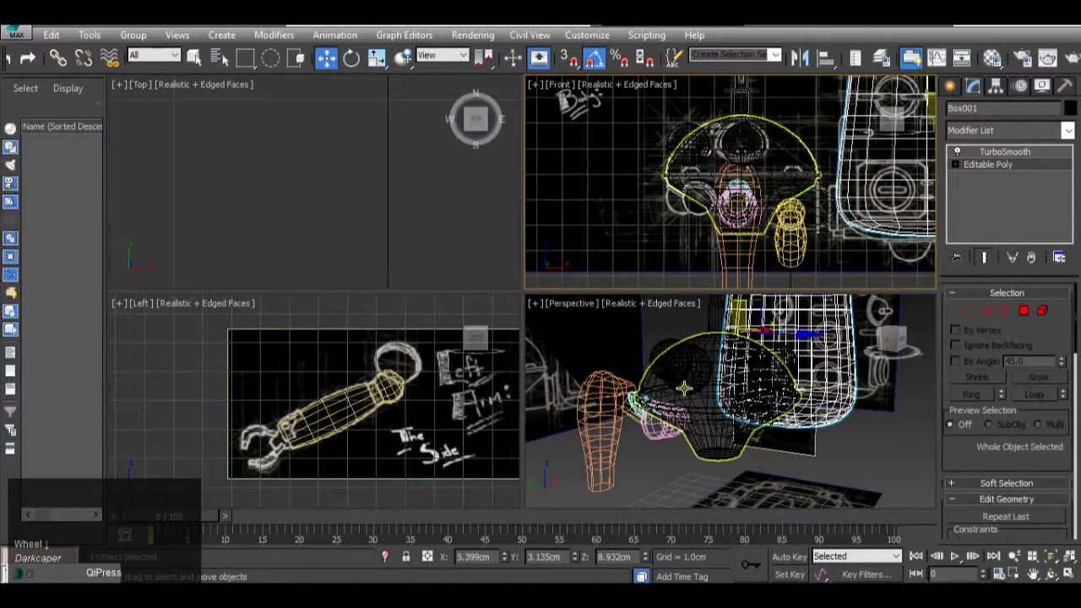
pyautogui.press('m')
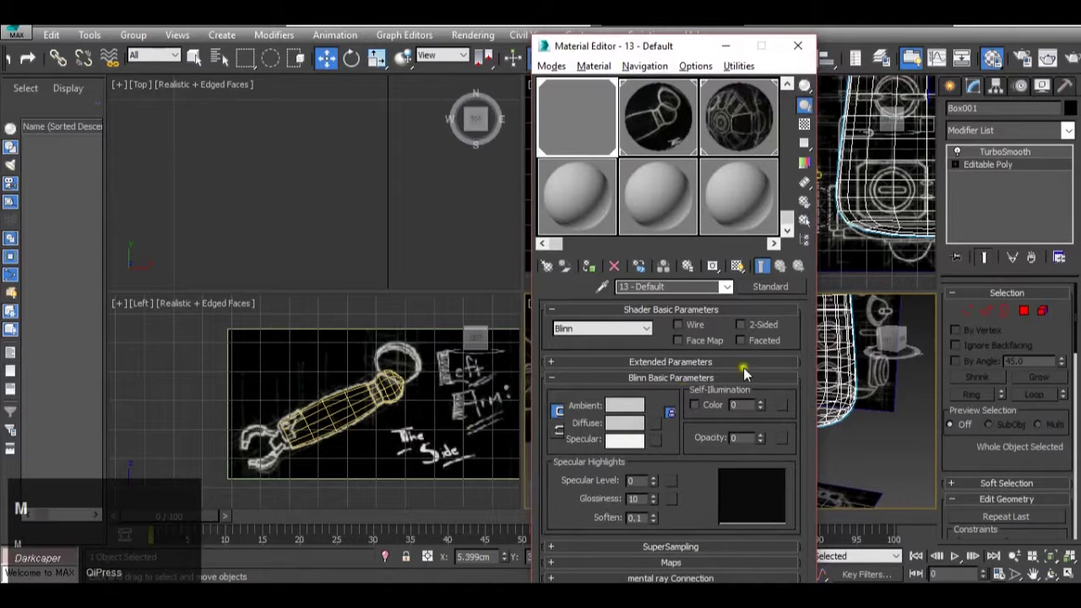
pyautogui.moveTo(760, 439); pyautogui.dragTo(732, 53)
pyautogui.click(729, 49)
# Step: Examine the solid head, limb parts and body pod from several angles in the Perspective view
pyautogui.keyDown('alt'); pyautogui.moveTo(782, 418); pyautogui.dragTo(656, 422, button='middle'); pyautogui.keyUp('alt')
pyautogui.scroll(4, 735, 436)
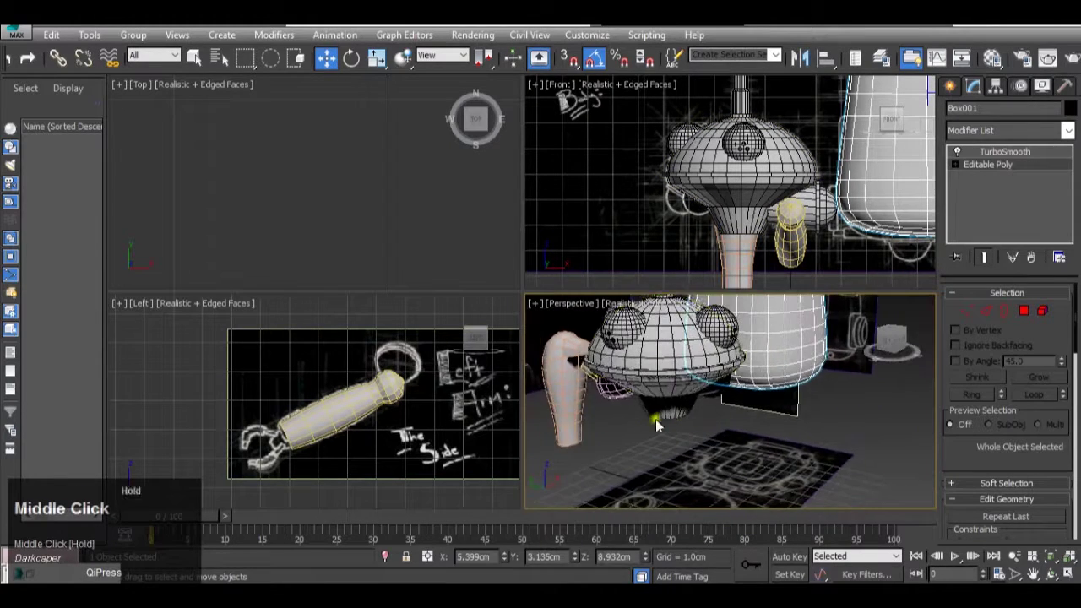
pyautogui.scroll(-4, 674, 425)
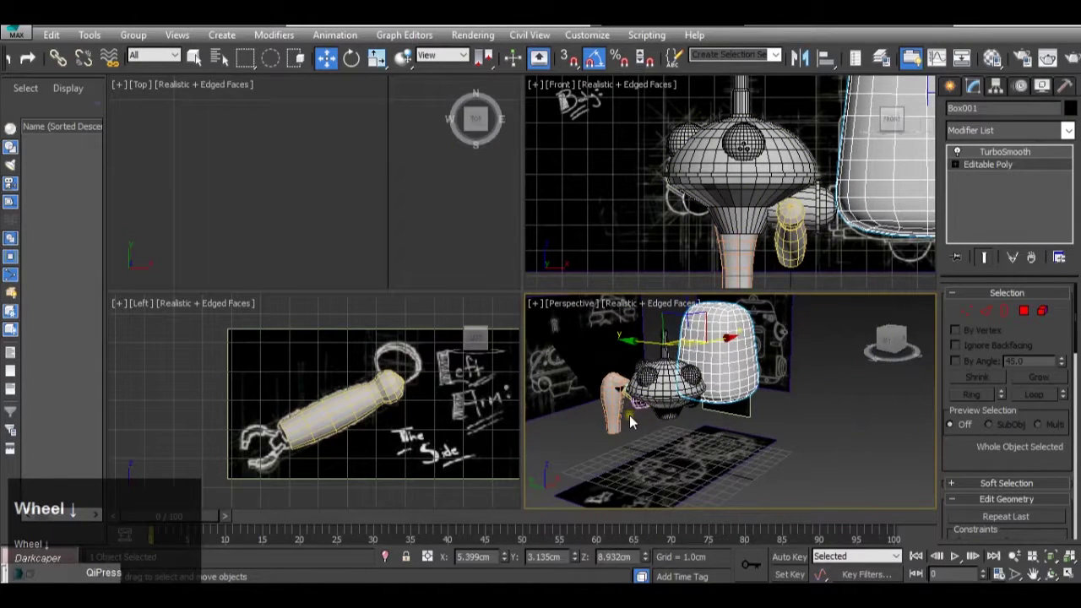
pyautogui.moveTo(680, 495); pyautogui.dragTo(658, 446, button='middle')
pyautogui.scroll(3, 708, 419)
pyautogui.keyDown('alt'); pyautogui.moveTo(708, 418); pyautogui.dragTo(738, 447, button='middle'); pyautogui.keyUp('alt')
pyautogui.scroll(3, 719, 405)
pyautogui.scroll(-4, 715, 436)
pyautogui.scroll(5, 739, 448)
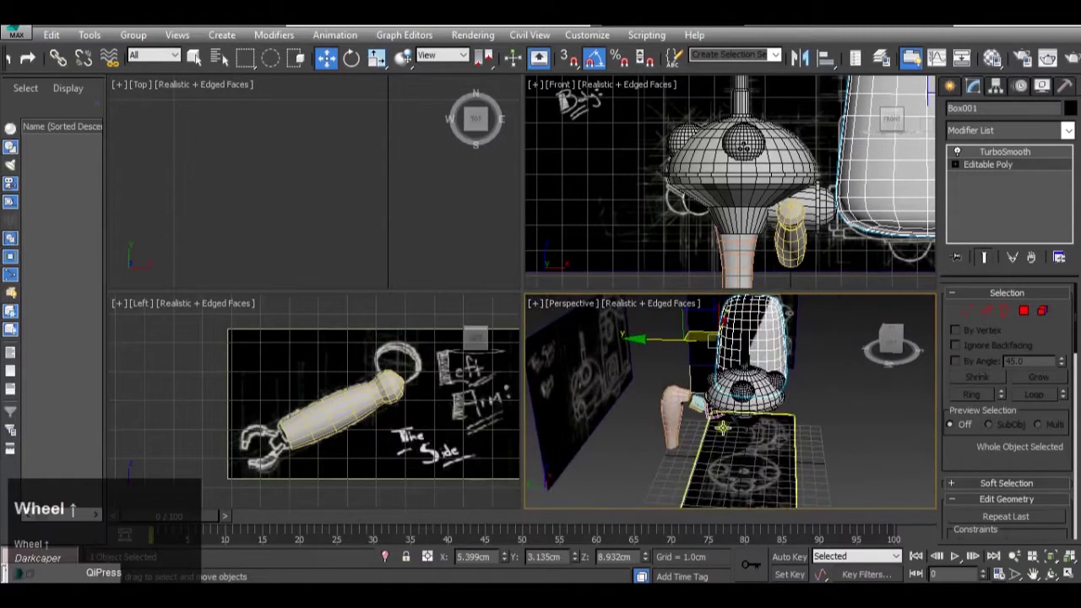
# Step: Create a cylinder of about 0.65 cm radius and 1.38 cm height in the Front view, beside the head's underside
pyautogui.click(950, 87)
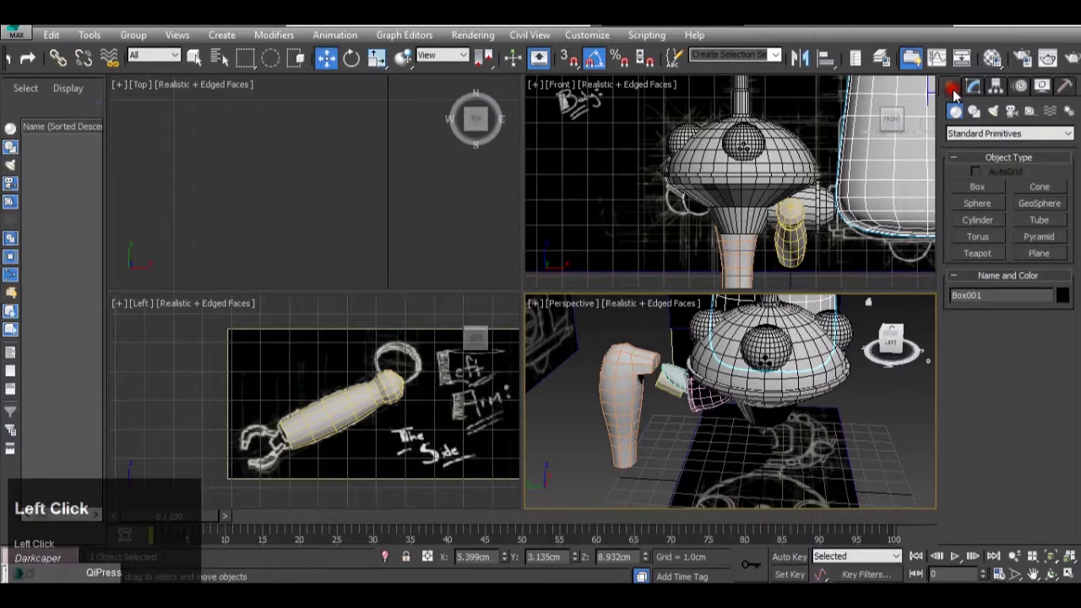
pyautogui.click(985, 223)
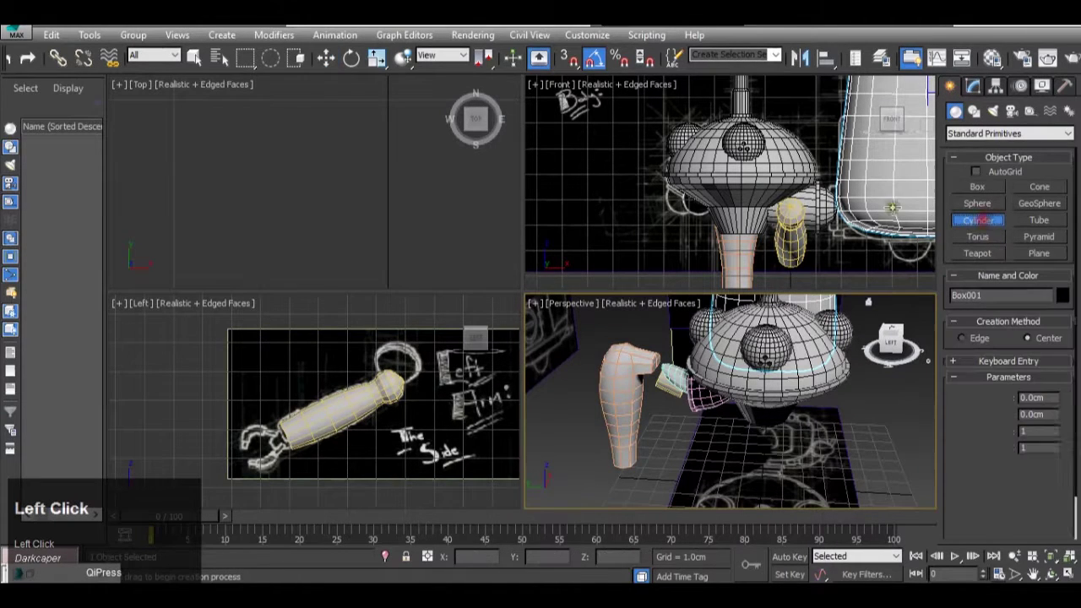
pyautogui.scroll(3, 614, 232)
pyautogui.moveTo(616, 209)
pyautogui.mouseDown(button='middle')
pyautogui.moveTo(667, 214)
pyautogui.moveTo(625, 210)
pyautogui.mouseUp(button='middle')
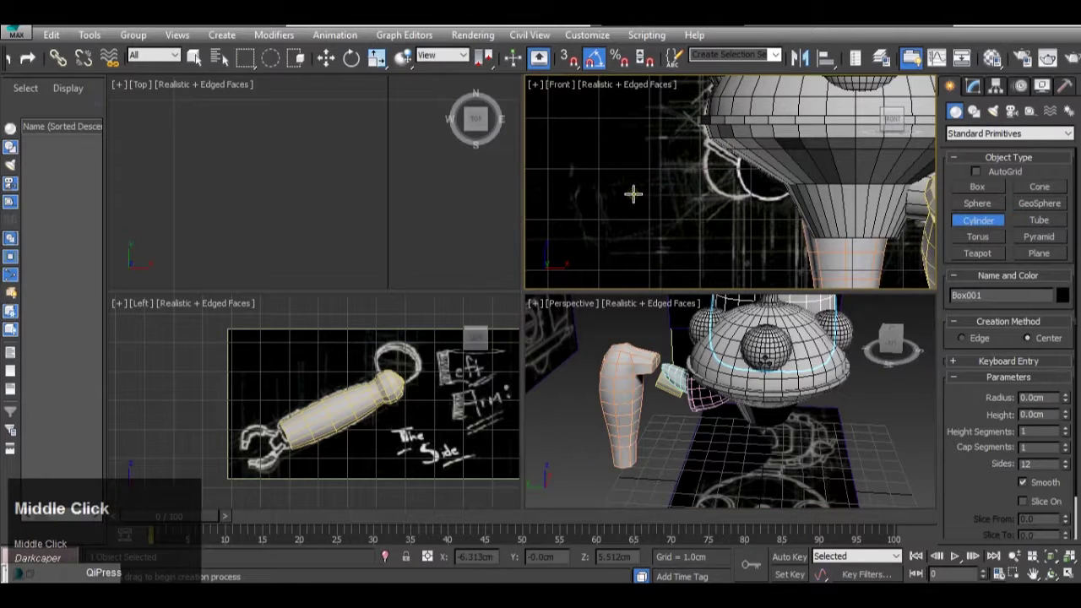
pyautogui.moveTo(632, 201); pyautogui.dragTo(638, 222)
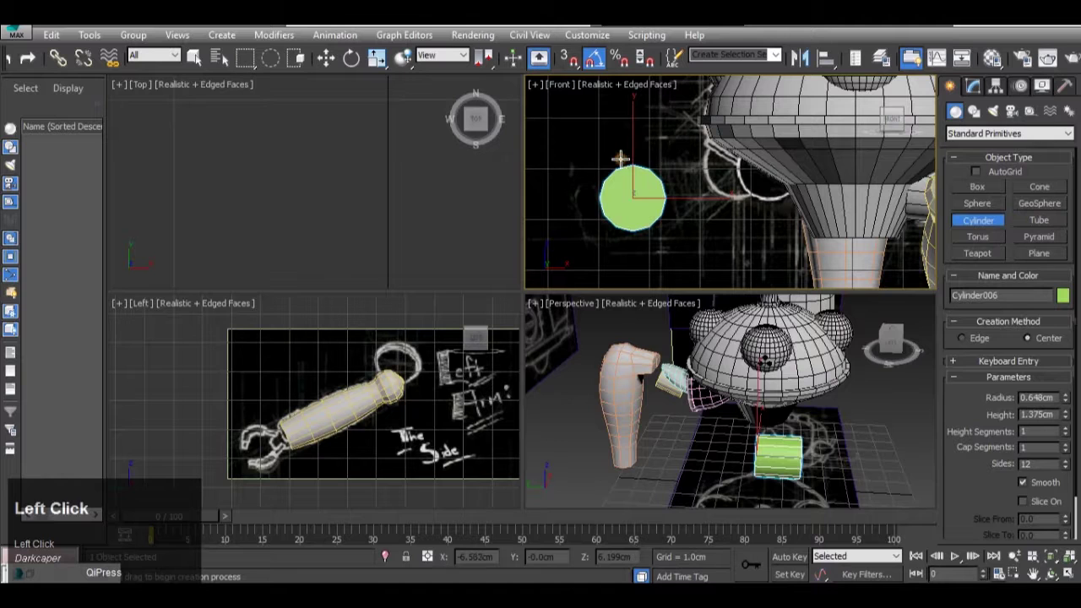
# Step: Rotate the new cylinder sideways with a slight tilt and move it toward the head, to X -5.067 cm, Z 5.615 cm
pyautogui.press('e')
pyautogui.moveTo(707, 173); pyautogui.dragTo(731, 219)
pyautogui.moveTo(694, 157); pyautogui.dragTo(646, 135)
pyautogui.press('w')
pyautogui.moveTo(659, 172); pyautogui.dragTo(718, 172)
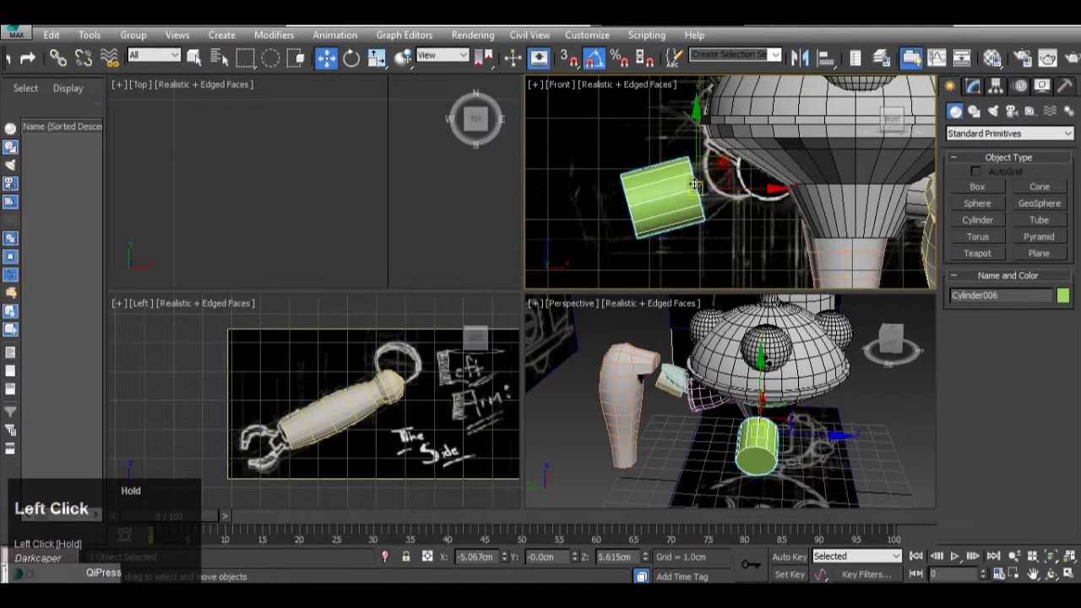
# Step: Inspect the cylinder's placement in the Perspective view and compare it with the Tachikoma reference pictures
pyautogui.scroll(2, 694, 184)
pyautogui.scroll(-2, 694, 185)
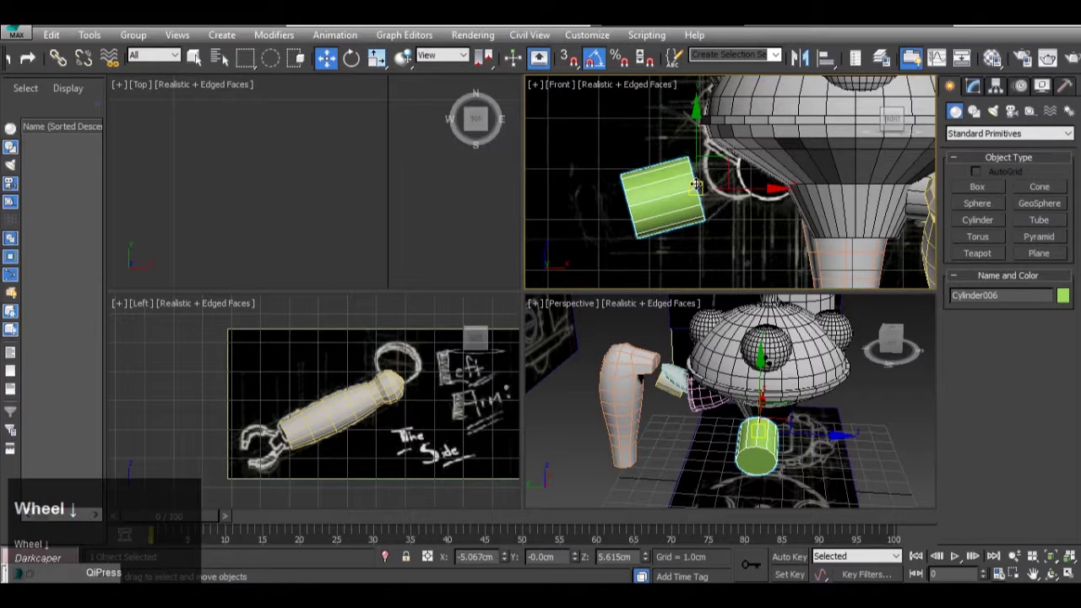
pyautogui.scroll(-3, 752, 439)
pyautogui.keyDown('alt'); pyautogui.moveTo(751, 440); pyautogui.dragTo(724, 448, button='middle'); pyautogui.keyUp('alt')
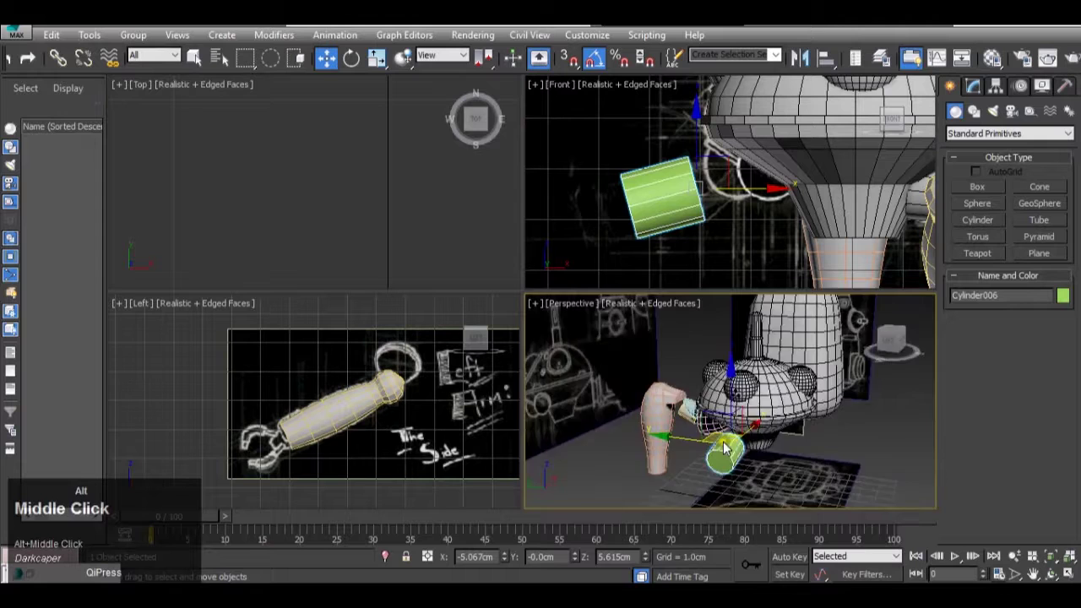
pyautogui.scroll(3, 720, 442)
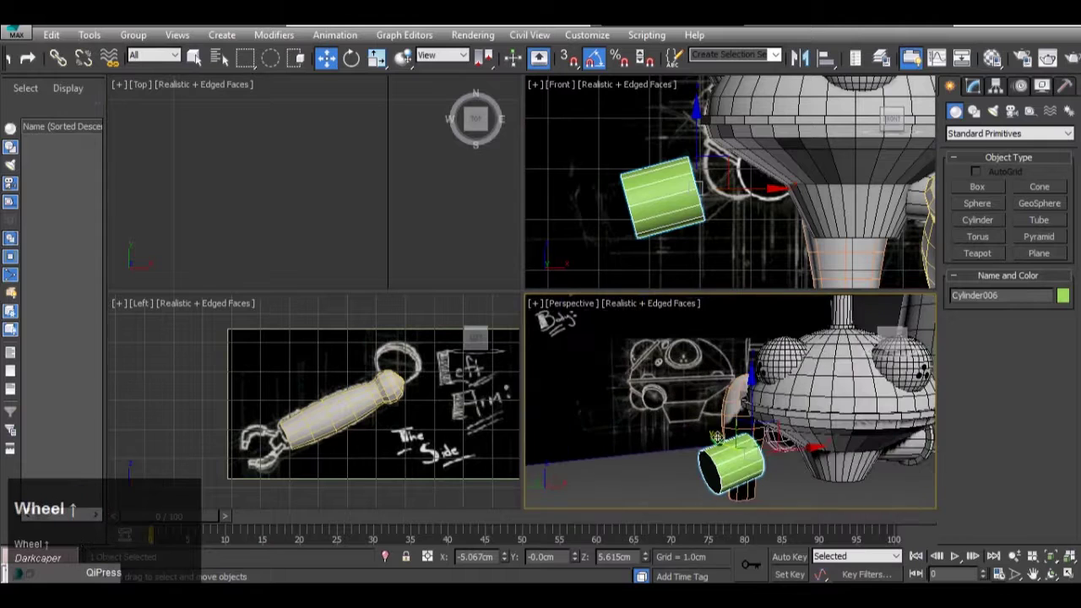
pyautogui.click(652, 576)
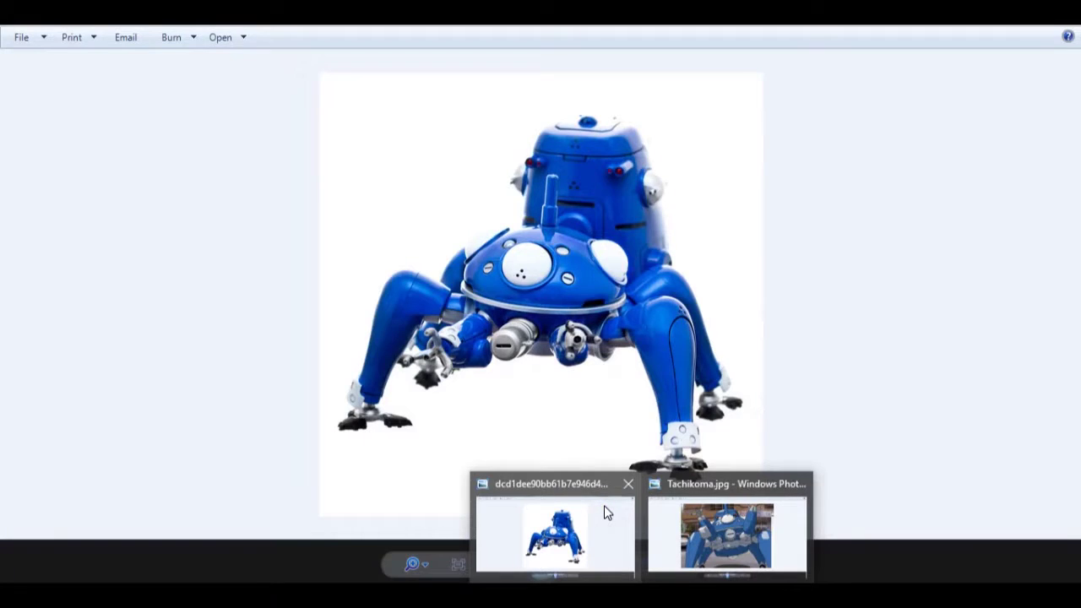
pyautogui.moveTo(735, 524)
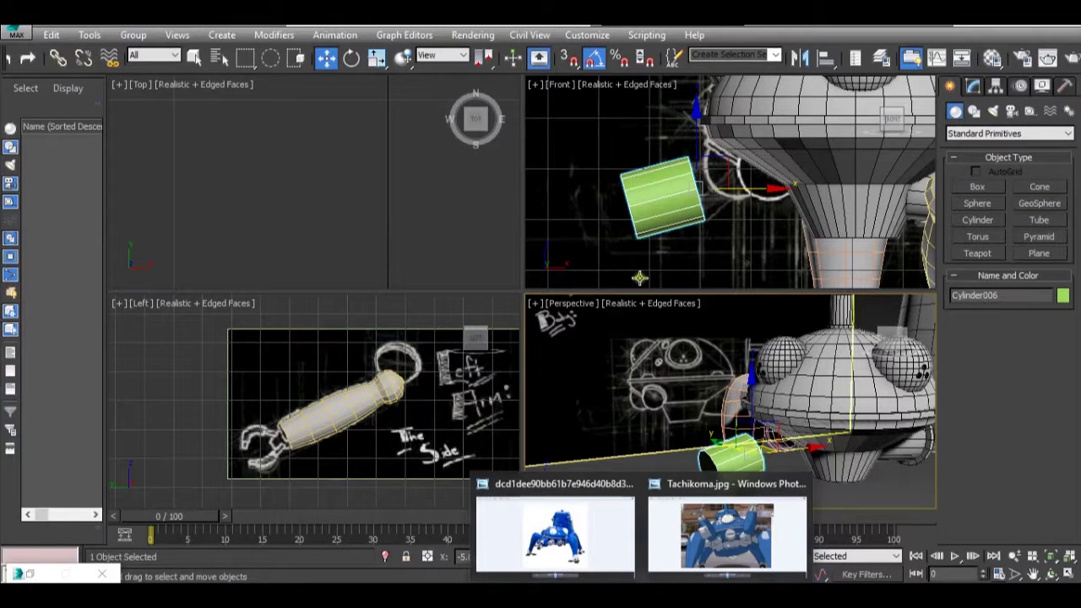
# Step: Convert the tilted cylinder to an Editable Poly
pyautogui.middleClick(623, 252)
pyautogui.scroll(1, 625, 219)
pyautogui.scroll(-1, 642, 195)
pyautogui.middleClick(622, 172)
pyautogui.scroll(1, 623, 172)
pyautogui.rightClick(707, 187)
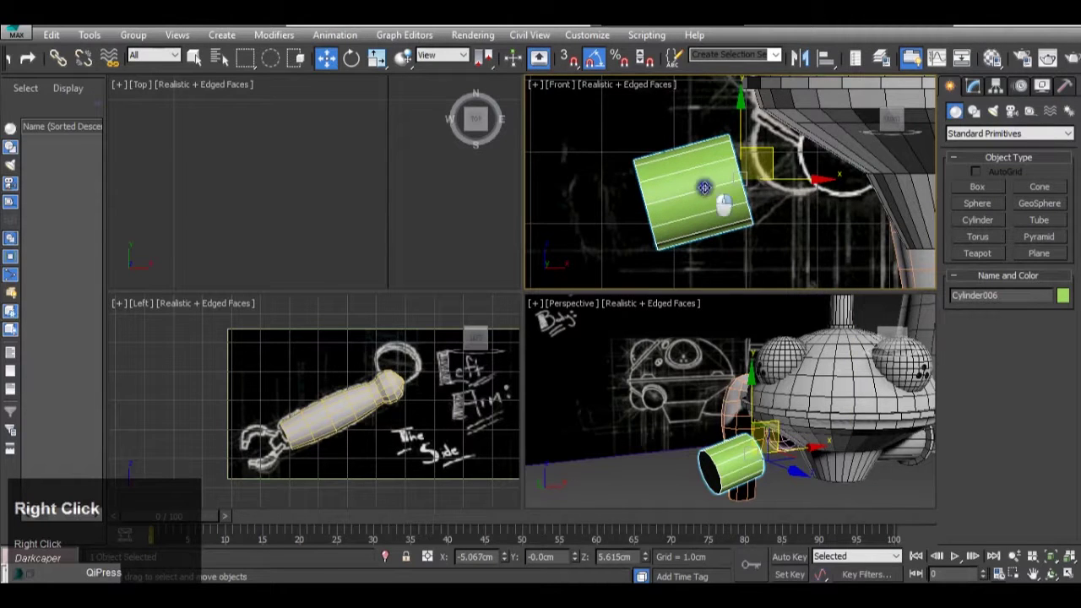
pyautogui.moveTo(789, 317)
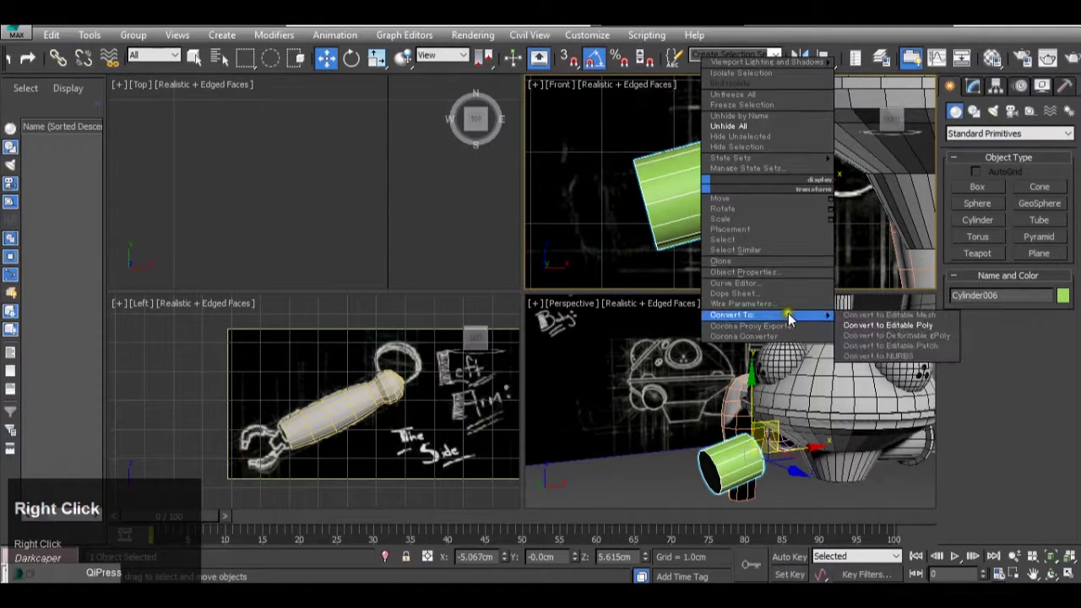
pyautogui.click(871, 325)
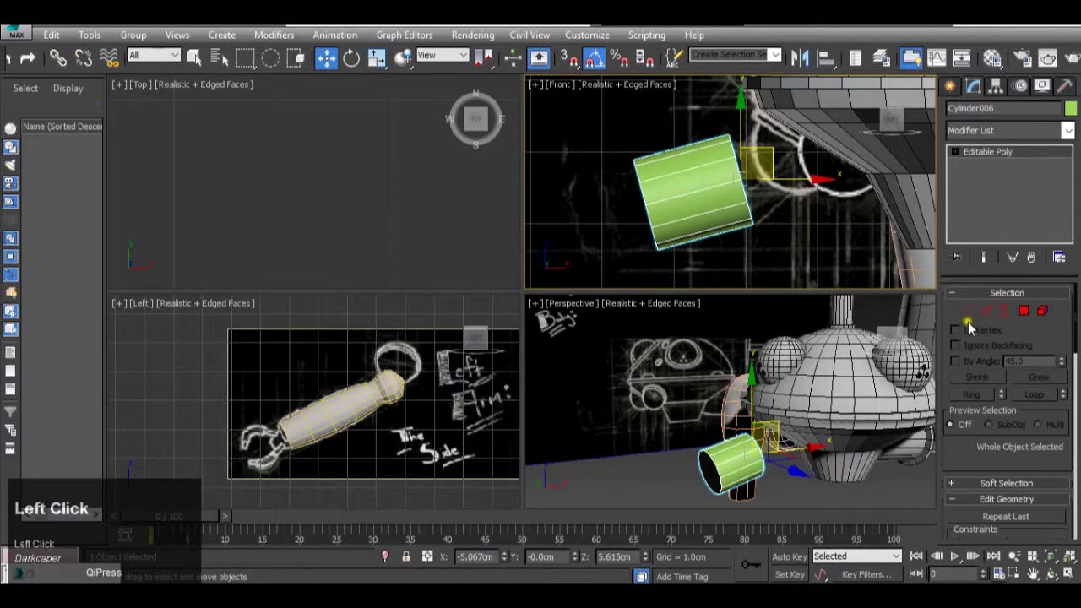
# Step: Select the cylinder's outer cap polygon and pull it outward along its Local axis to lengthen the cylinder
pyautogui.click(968, 317)
pyautogui.moveTo(625, 150); pyautogui.dragTo(688, 306)
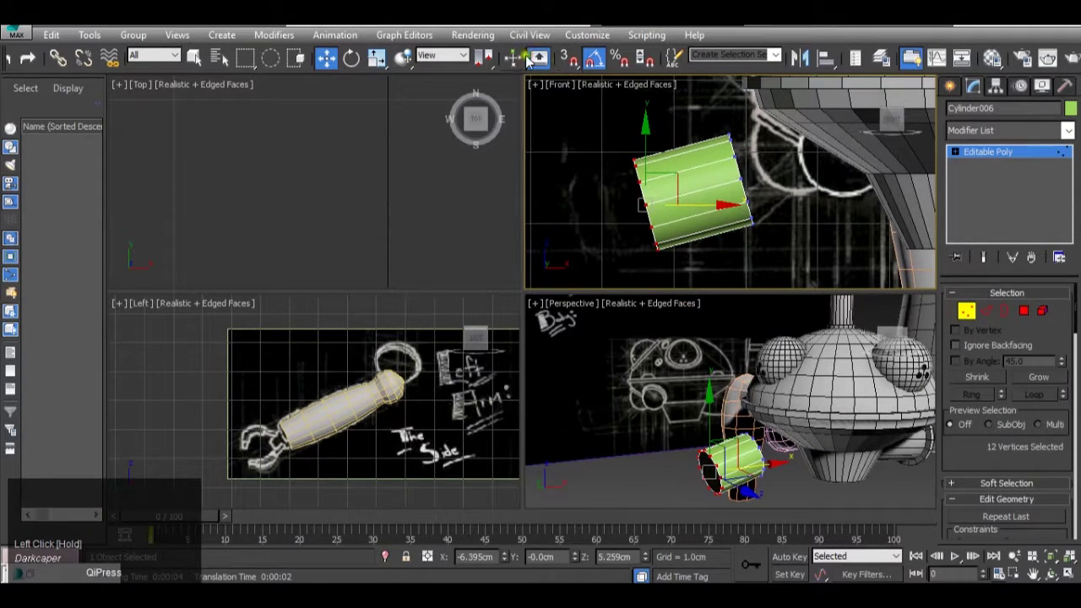
pyautogui.click(1027, 312)
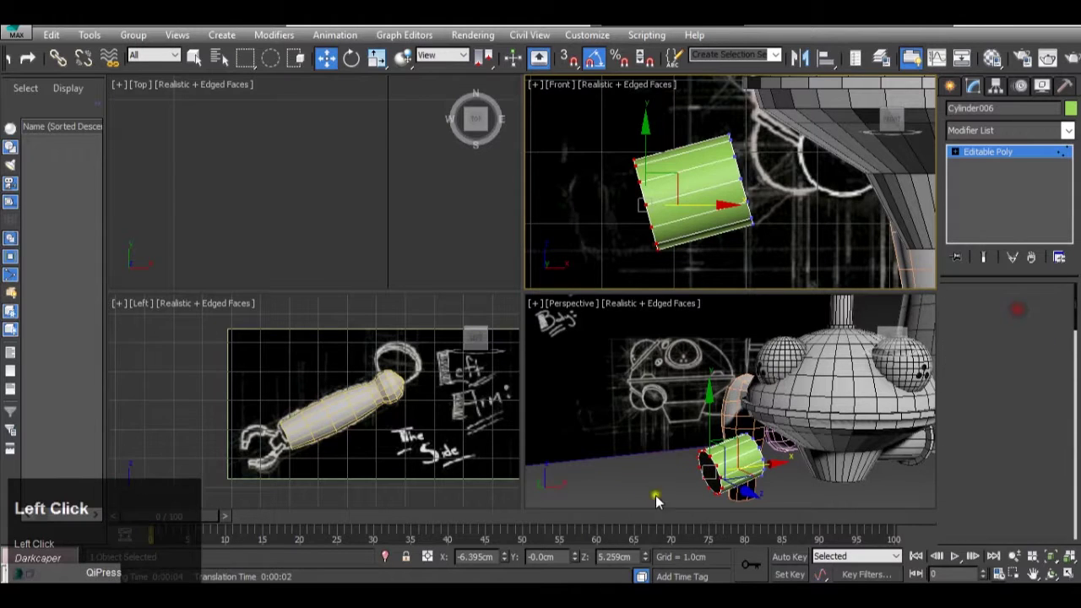
pyautogui.click(712, 472)
pyautogui.click(451, 55)
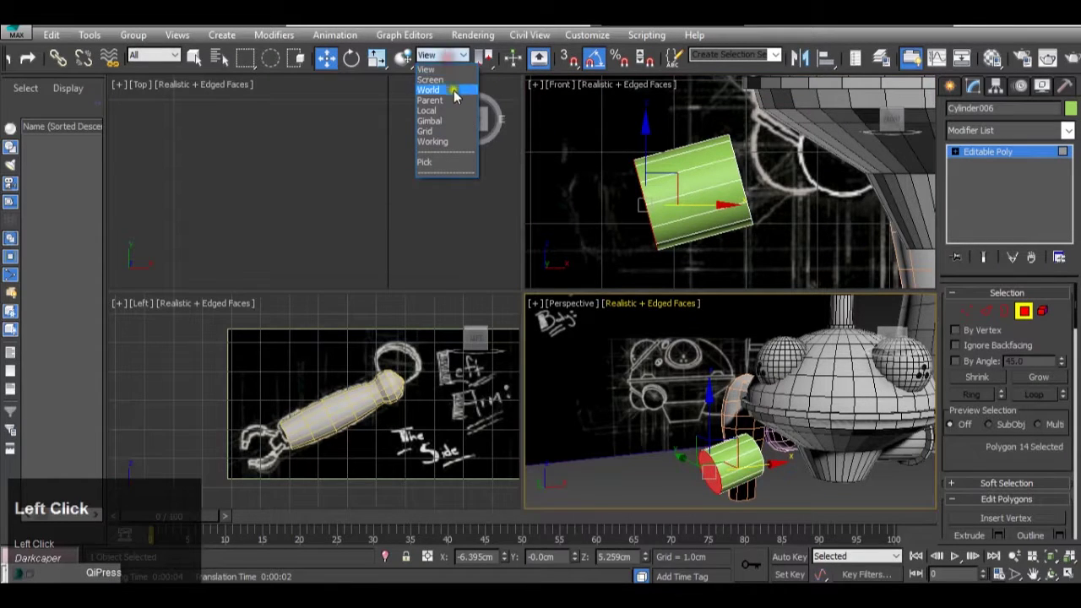
pyautogui.click(451, 115)
pyautogui.moveTo(598, 224); pyautogui.dragTo(570, 225)
# Step: Select only the 12 edges around the cylinder's outer cap and open the Chamfer settings for them
pyautogui.keyDown('alt'); pyautogui.moveTo(665, 403); pyautogui.dragTo(720, 440, button='middle'); pyautogui.keyUp('alt')
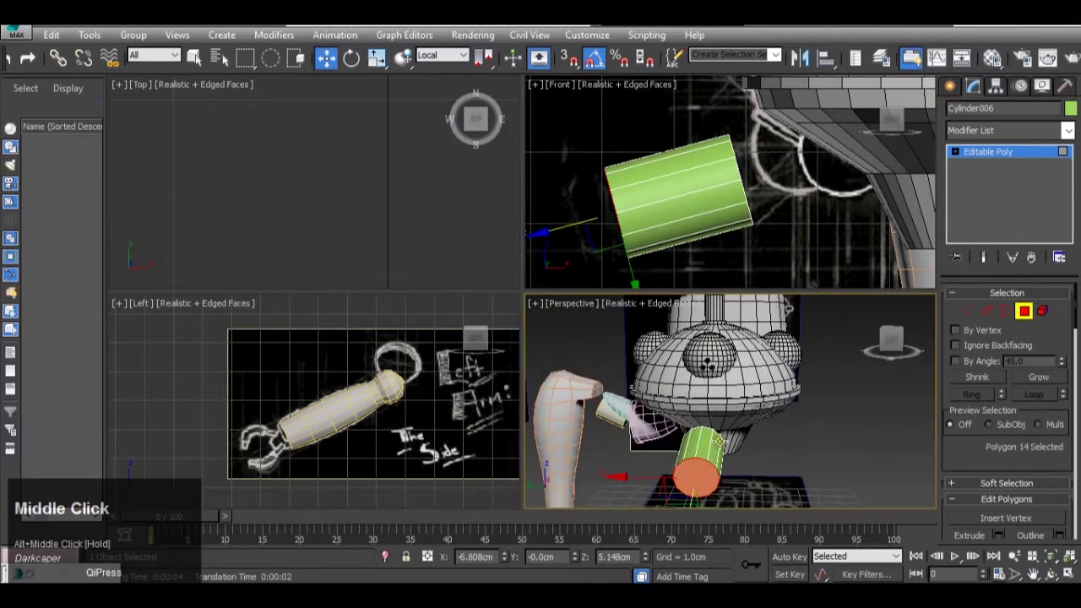
pyautogui.click(984, 311)
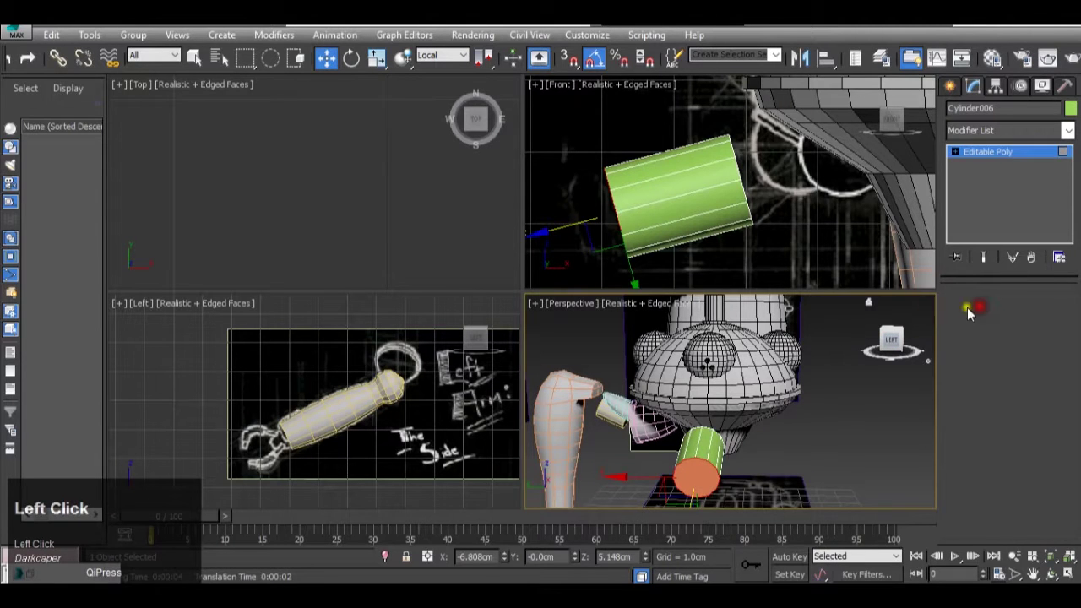
pyautogui.middleClick(623, 197)
pyautogui.scroll(-3, 623, 196)
pyautogui.moveTo(585, 152); pyautogui.dragTo(629, 291)
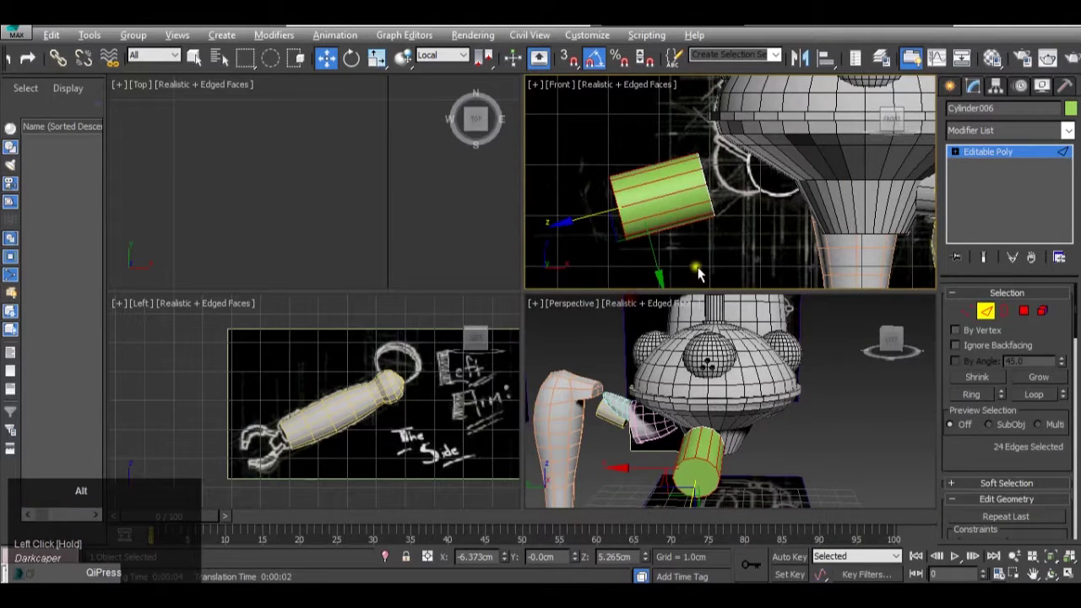
pyautogui.keyDown('alt'); pyautogui.click(635, 218); pyautogui.keyUp('alt')
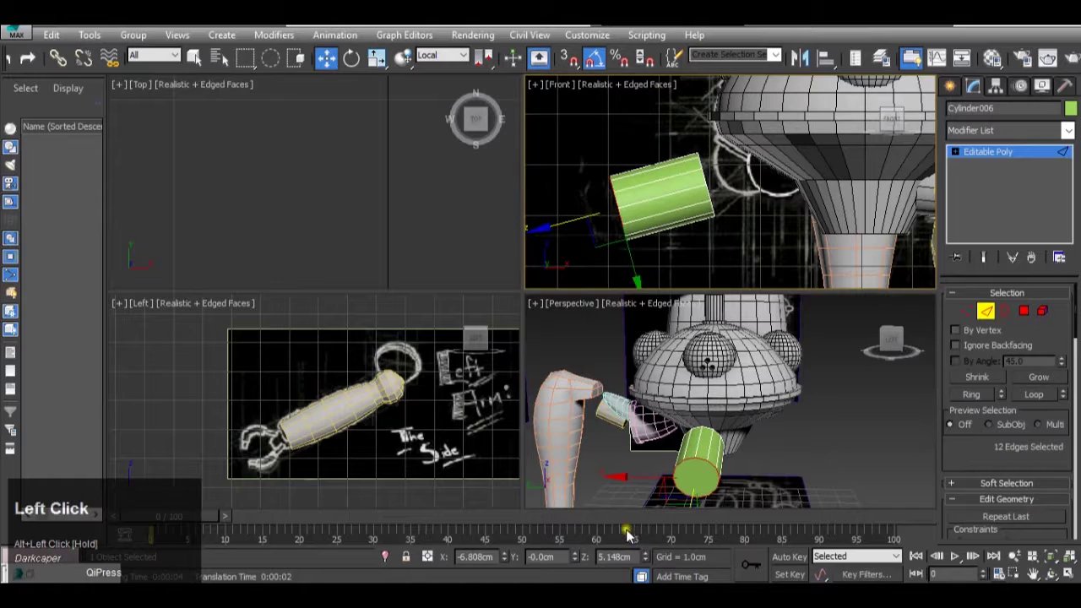
pyautogui.moveTo(589, 542)
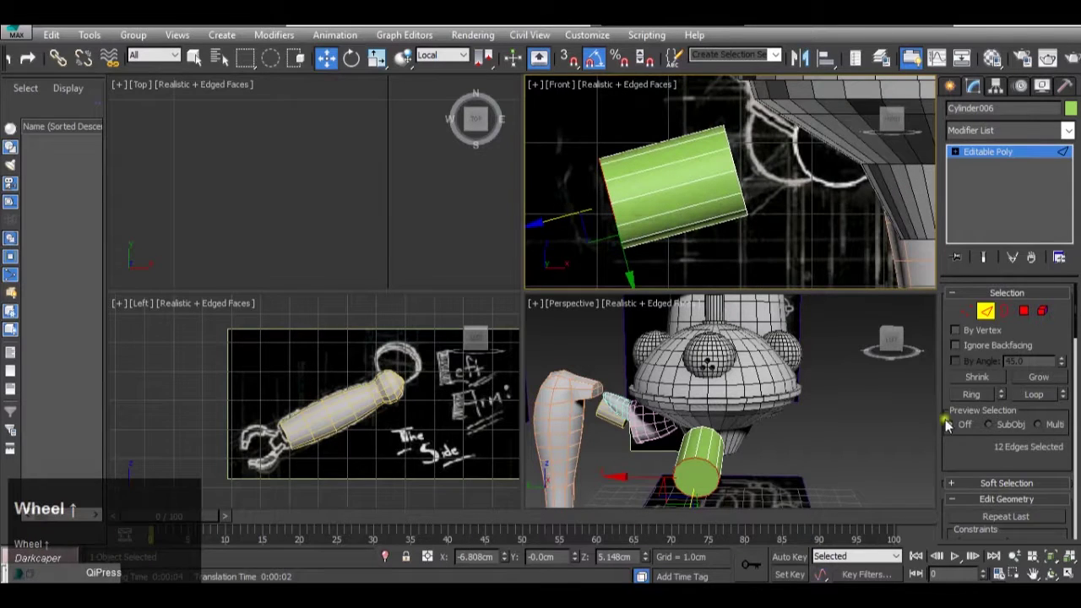
pyautogui.scroll(-5, 947, 425)
pyautogui.scroll(-5, 997, 427)
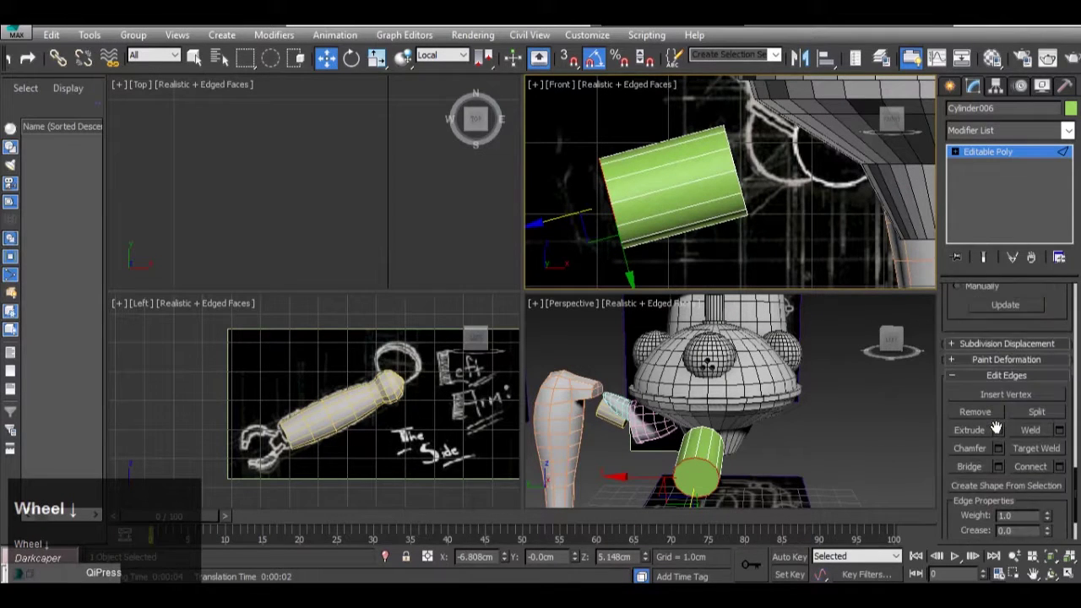
pyautogui.click(999, 451)
# Step: Chamfer the outer cap's edges by 0.08 cm, checking the bevel against the Tachikoma reference pictures
pyautogui.moveTo(641, 192)
pyautogui.mouseDown(button='middle')
pyautogui.moveTo(652, 205)
pyautogui.moveTo(657, 193)
pyautogui.mouseUp(button='middle')
pyautogui.scroll(2, 626, 226)
pyautogui.moveTo(717, 456); pyautogui.dragTo(713, 435, button='middle')
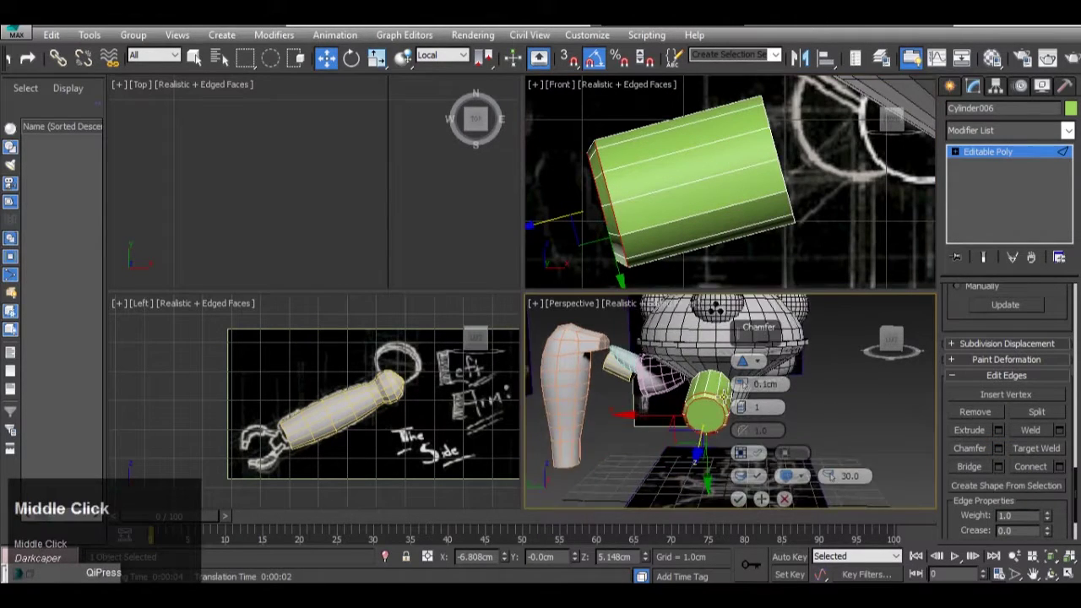
pyautogui.scroll(2, 712, 435)
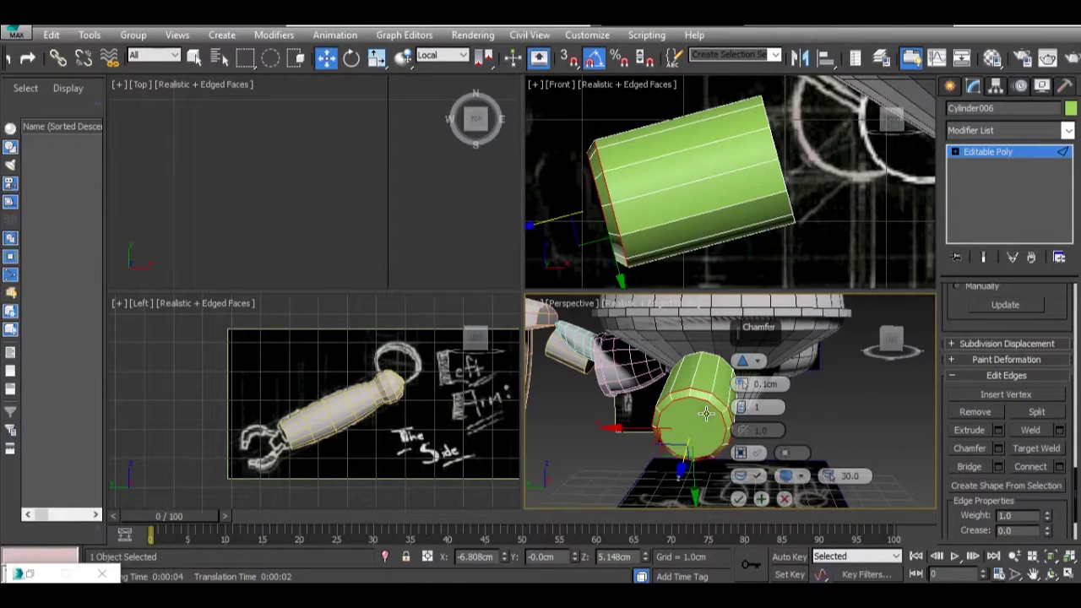
pyautogui.keyDown('alt'); pyautogui.moveTo(703, 420); pyautogui.dragTo(684, 506, button='middle'); pyautogui.keyUp('alt')
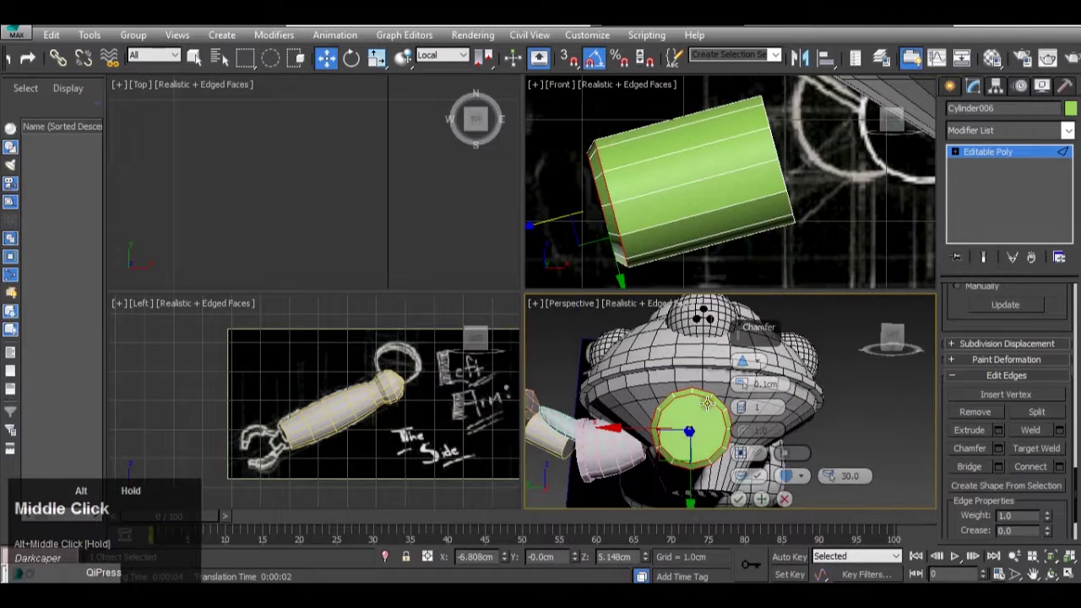
pyautogui.click(651, 578)
pyautogui.moveTo(696, 531)
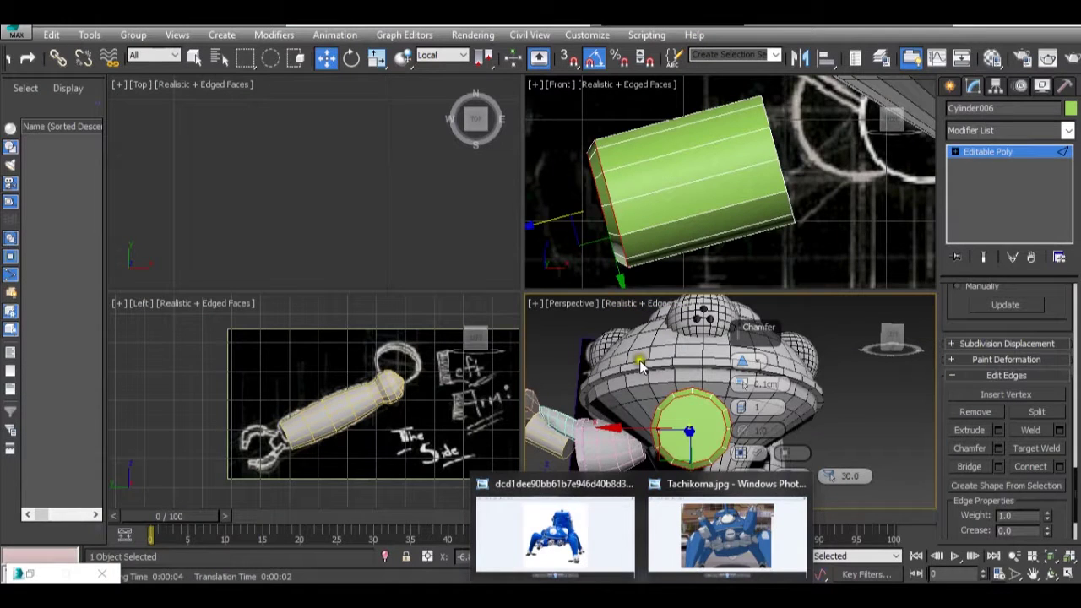
pyautogui.middleClick(701, 388)
pyautogui.moveTo(739, 387); pyautogui.dragTo(739, 383)
pyautogui.keyDown('alt'); pyautogui.moveTo(727, 397); pyautogui.dragTo(647, 434, button='middle'); pyautogui.keyUp('alt')
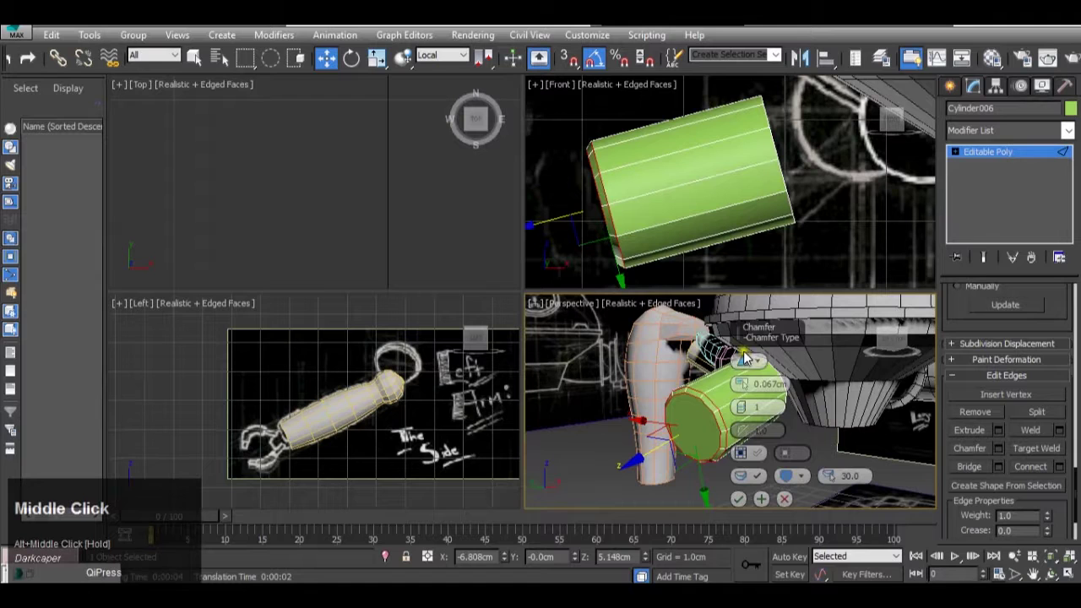
pyautogui.moveTo(739, 382); pyautogui.dragTo(809, 397)
pyautogui.write('0.08')
pyautogui.press('Return')
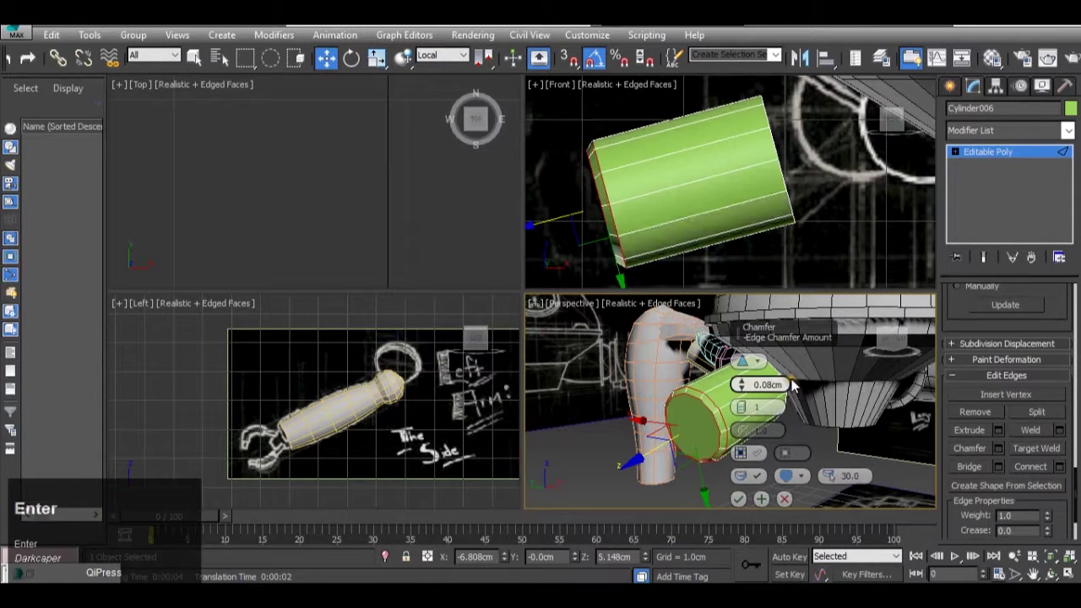
pyautogui.click(737, 499)
# Step: Rotate the whole cylinder to level it in the Front view and roll it 15 degrees about its long axis
pyautogui.keyDown('alt'); pyautogui.moveTo(705, 495); pyautogui.dragTo(715, 445, button='middle'); pyautogui.keyUp('alt')
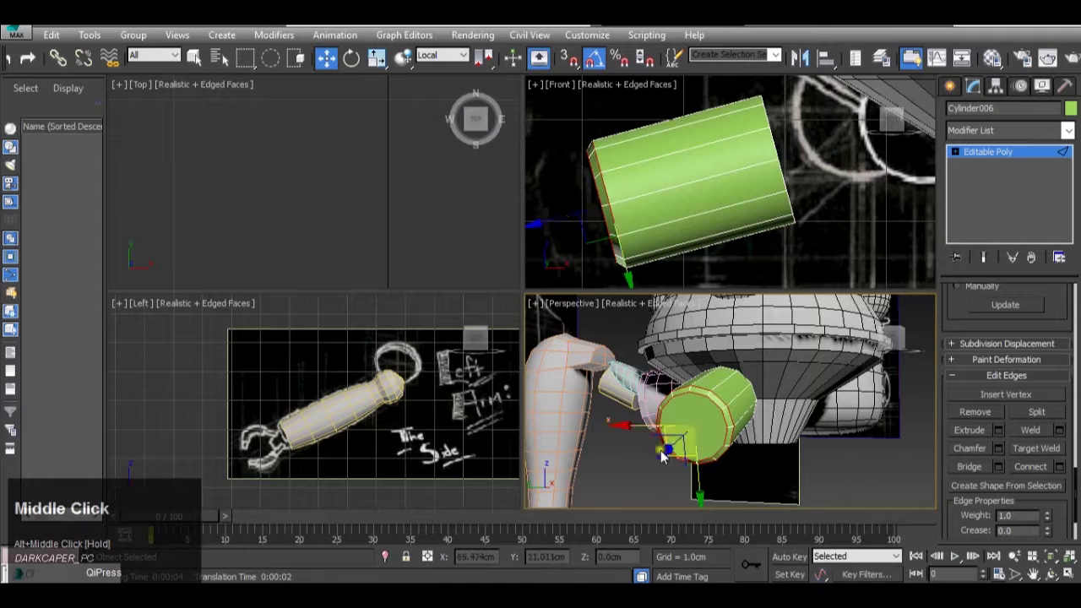
pyautogui.click(652, 578)
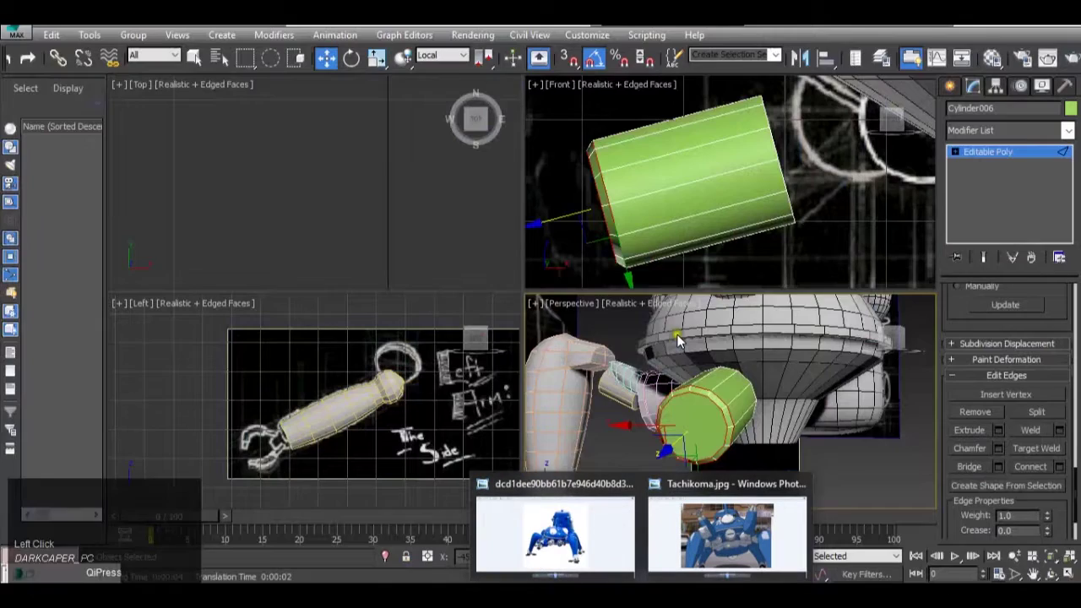
pyautogui.keyDown('alt'); pyautogui.moveTo(677, 334); pyautogui.dragTo(700, 412, button='middle'); pyautogui.keyUp('alt')
pyautogui.scroll(2, 700, 419)
pyautogui.scroll(-3, 698, 424)
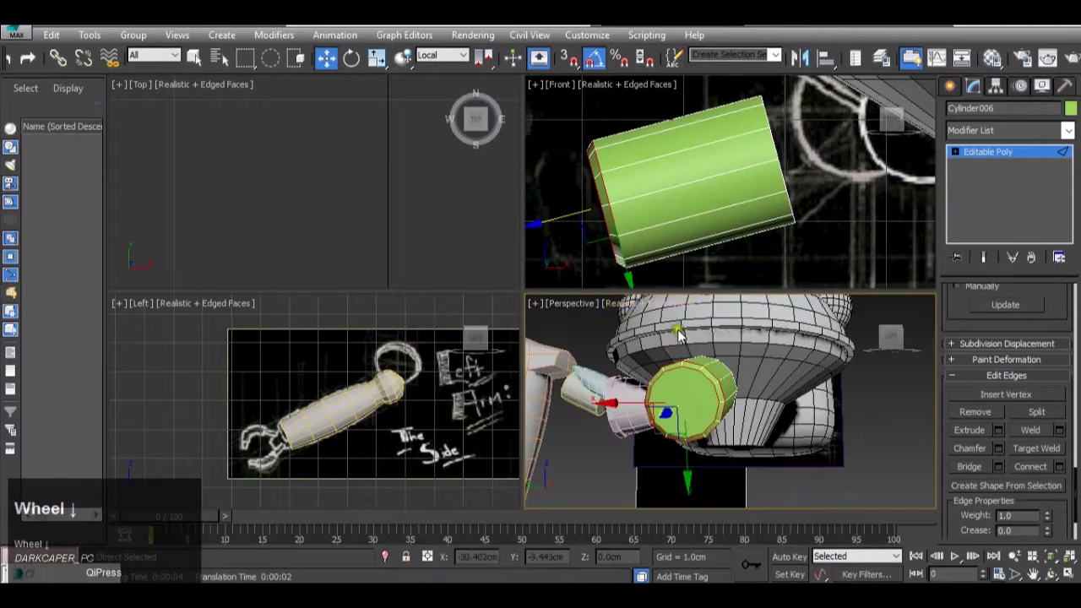
pyautogui.click(990, 152)
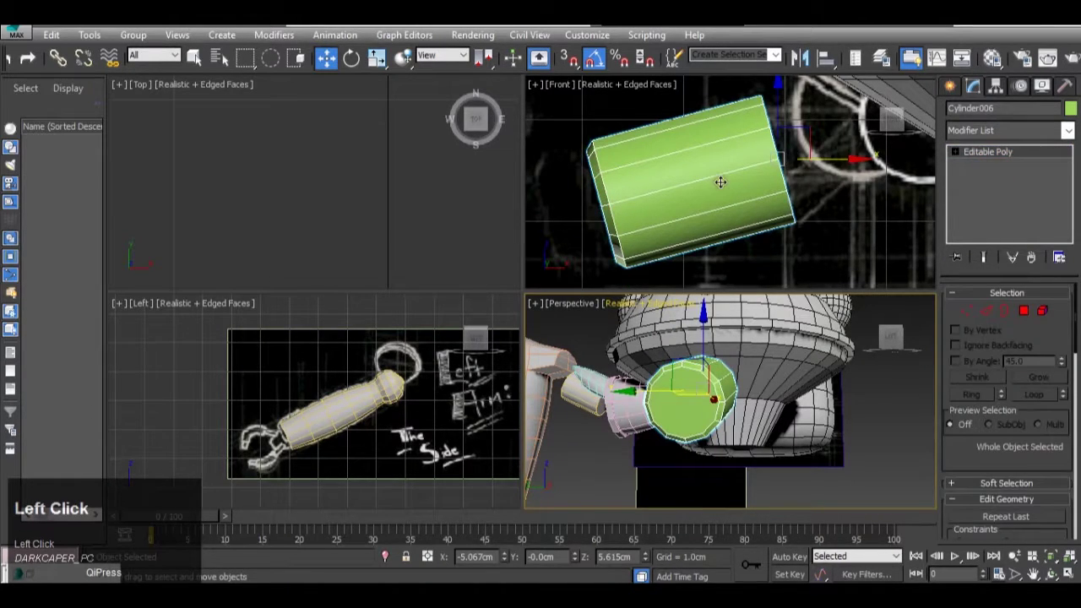
pyautogui.press('e')
pyautogui.moveTo(836, 116); pyautogui.dragTo(855, 128)
pyautogui.scroll(3, 744, 397)
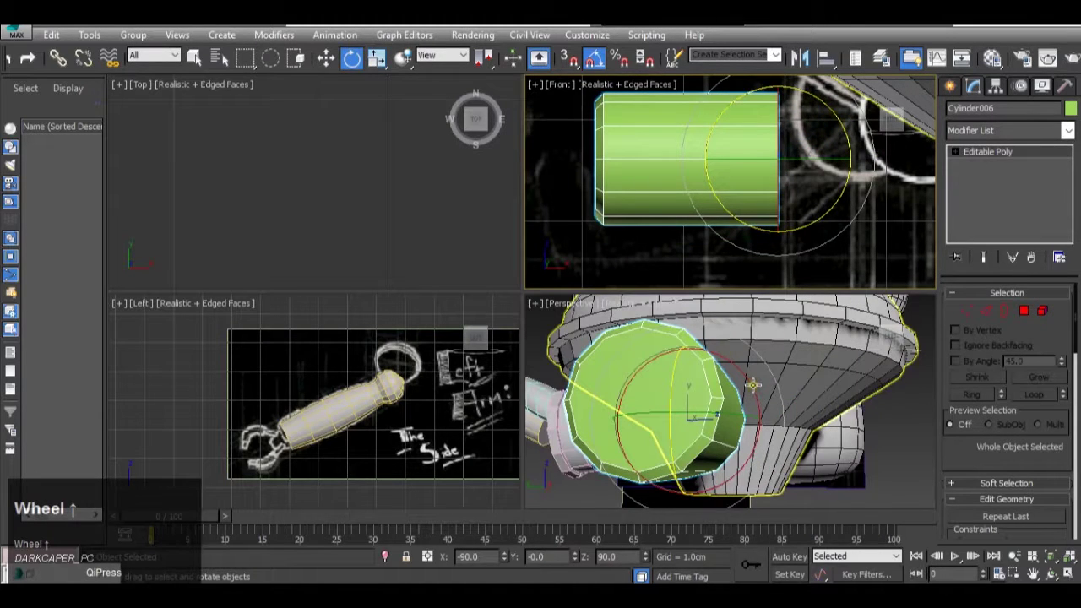
pyautogui.moveTo(751, 381); pyautogui.dragTo(743, 370)
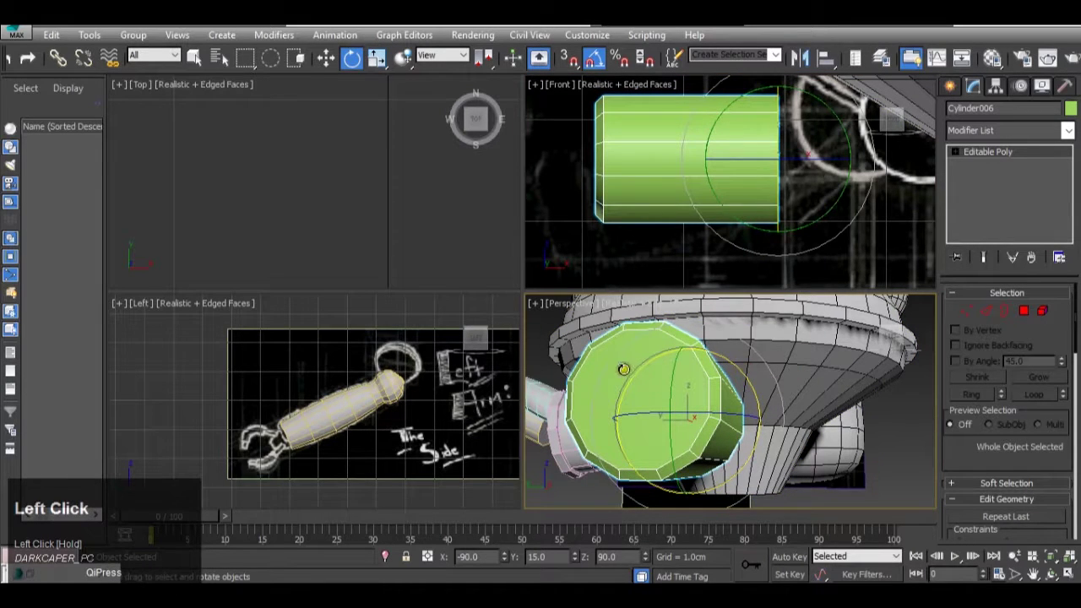
# Step: Delete the cylinder's outer cap polygon to open that end
pyautogui.click(1022, 312)
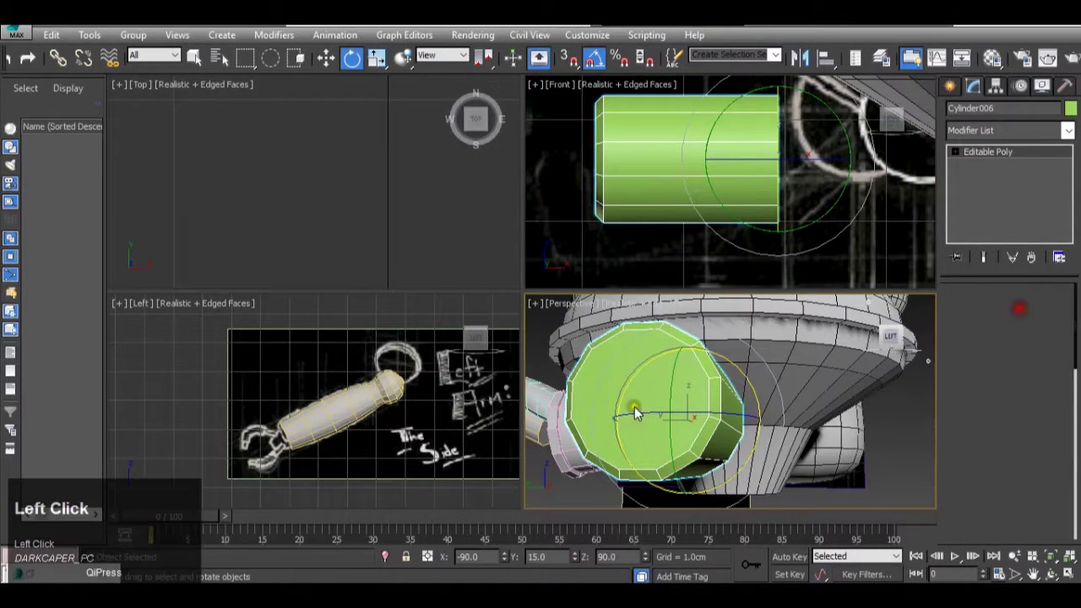
pyautogui.click(601, 394)
pyautogui.press('Delete')
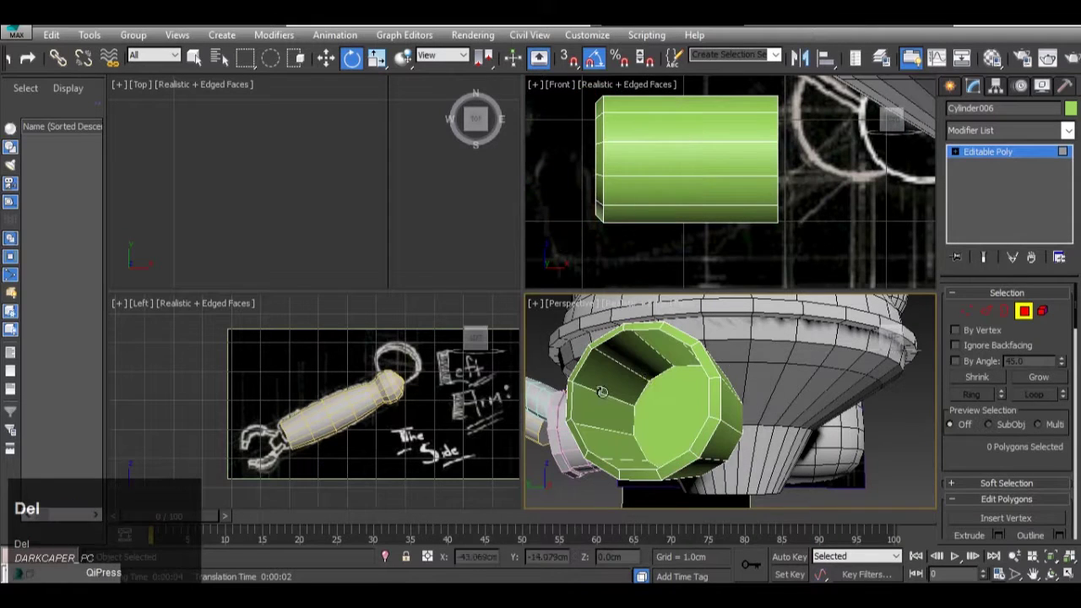
# Step: Bridge the open end's border edges, excluding the uppermost and lowermost ones, to close it with horizontal strips
pyautogui.click(1004, 313)
pyautogui.click(649, 333)
pyautogui.click(986, 312)
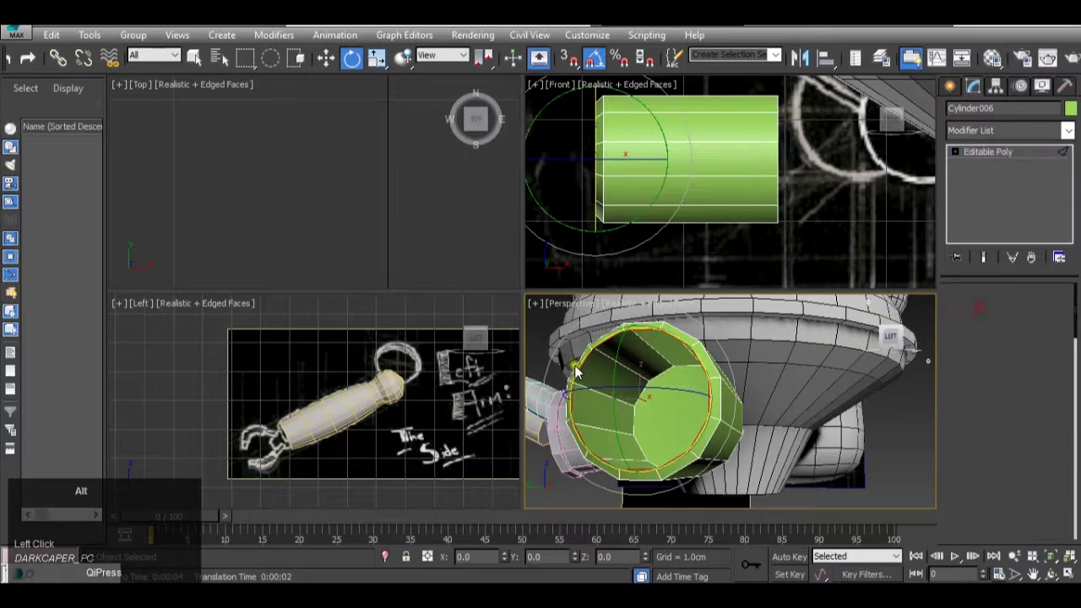
pyautogui.keyDown('alt'); pyautogui.click(643, 363); pyautogui.keyUp('alt')
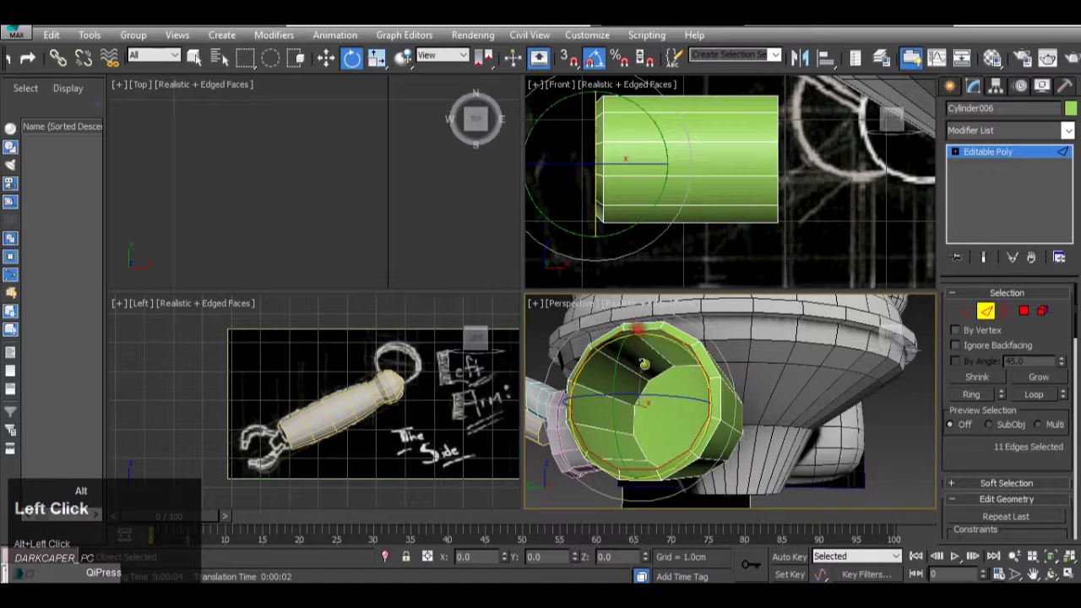
pyautogui.keyDown('alt'); pyautogui.click(637, 475); pyautogui.keyUp('alt')
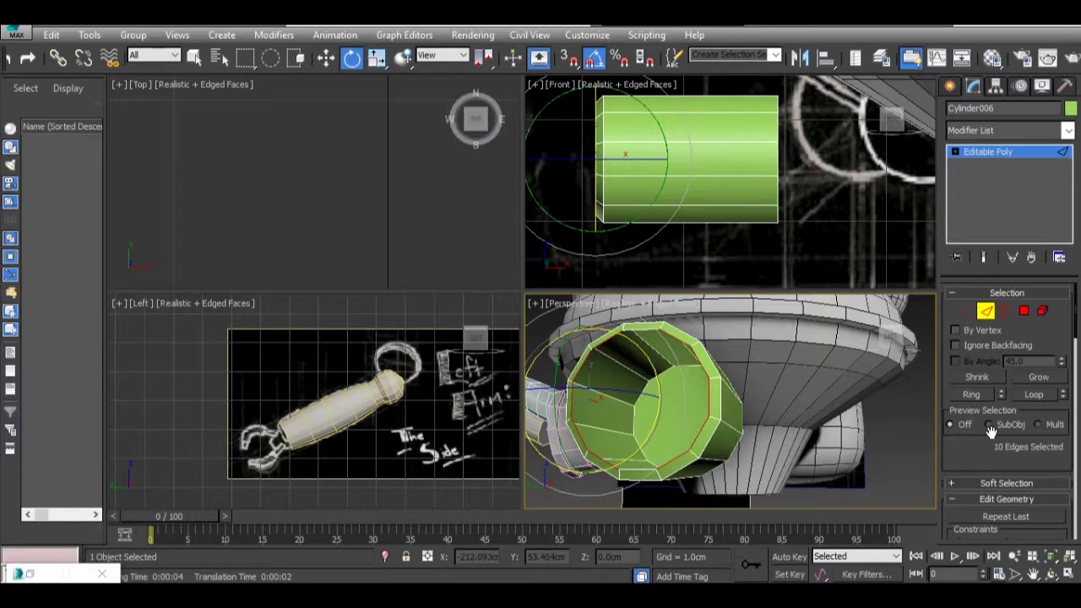
pyautogui.scroll(-3, 1005, 432)
pyautogui.scroll(-10, 991, 433)
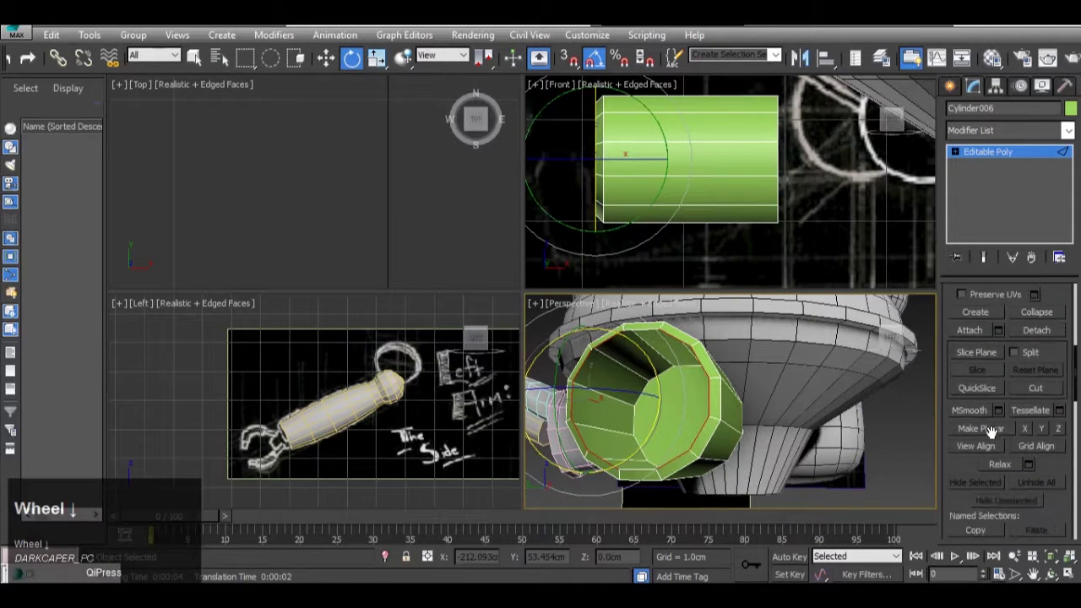
pyautogui.scroll(-13, 992, 432)
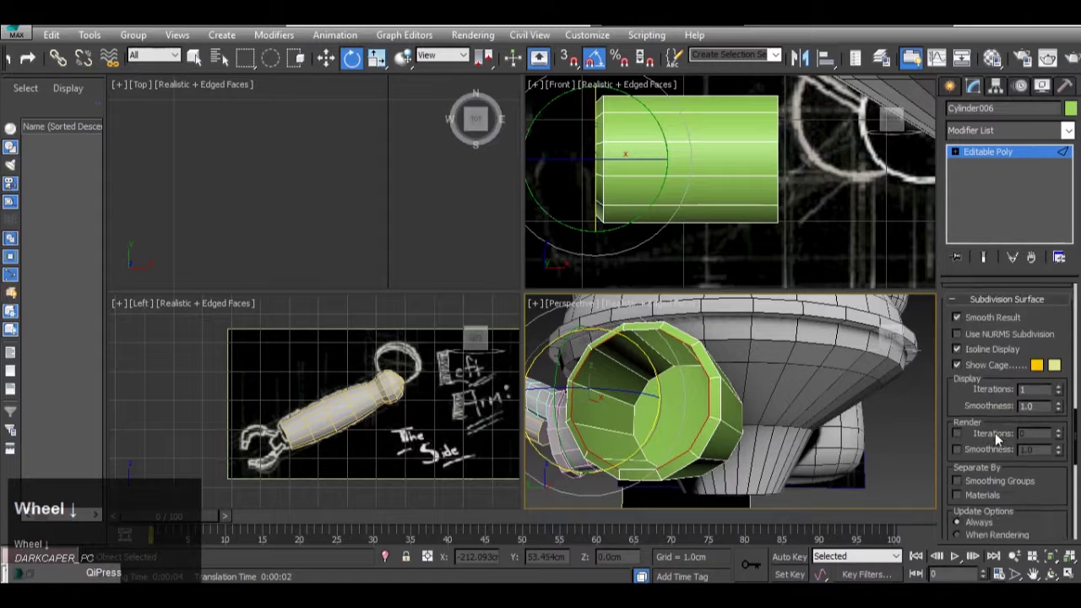
pyautogui.click(969, 467)
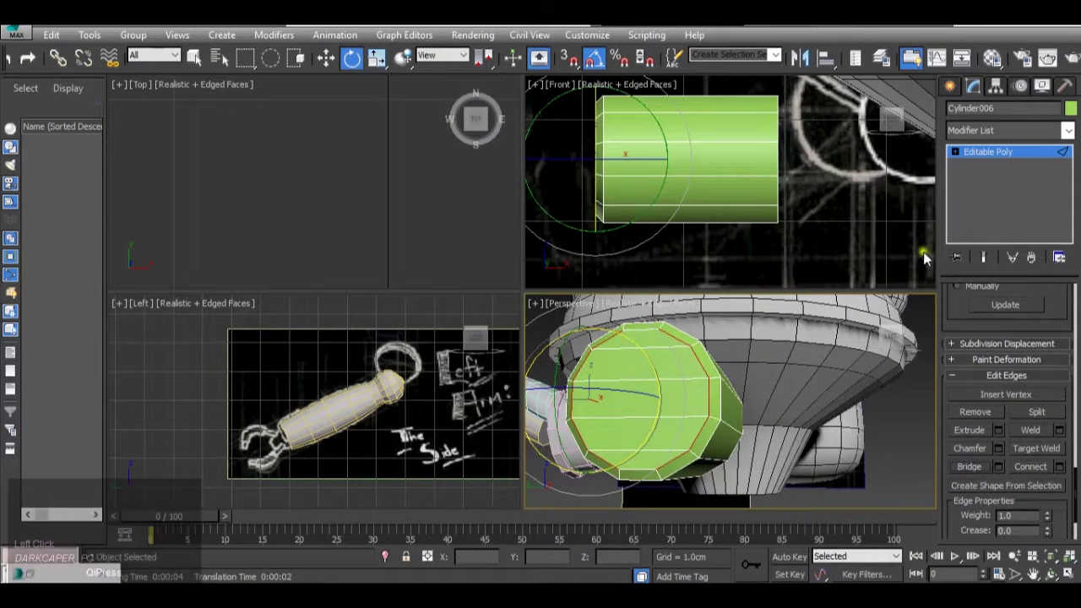
pyautogui.click(984, 151)
pyautogui.click(984, 150)
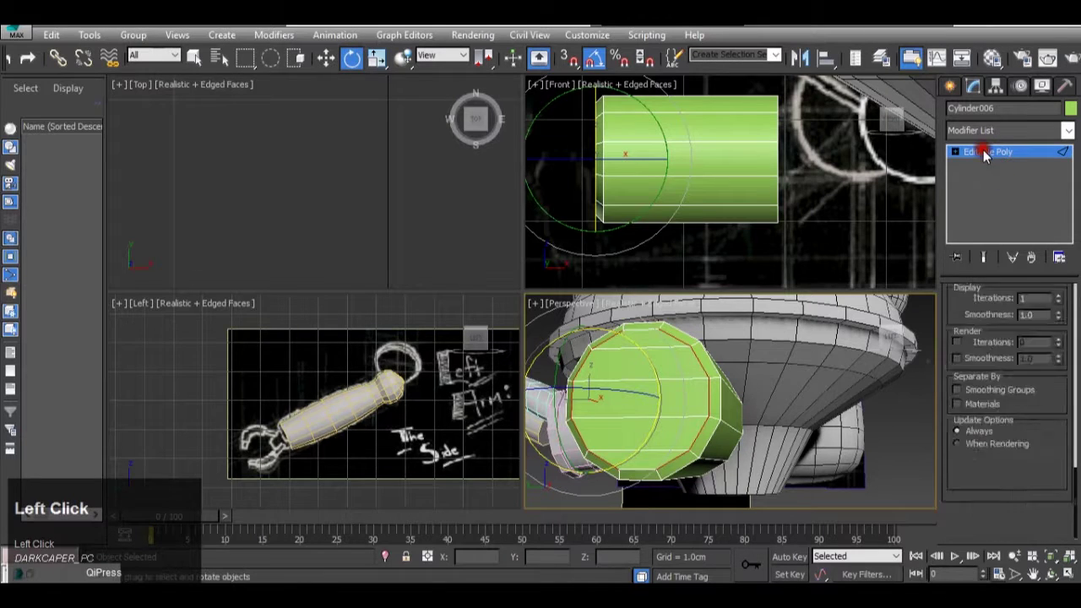
# Step: Select the rebuilt cap's middle strip polygon, preview a 0.1 cm inset on it and check the Tachikoma reference pictures
pyautogui.click(1024, 311)
pyautogui.click(655, 392)
pyautogui.scroll(-3, 767, 422)
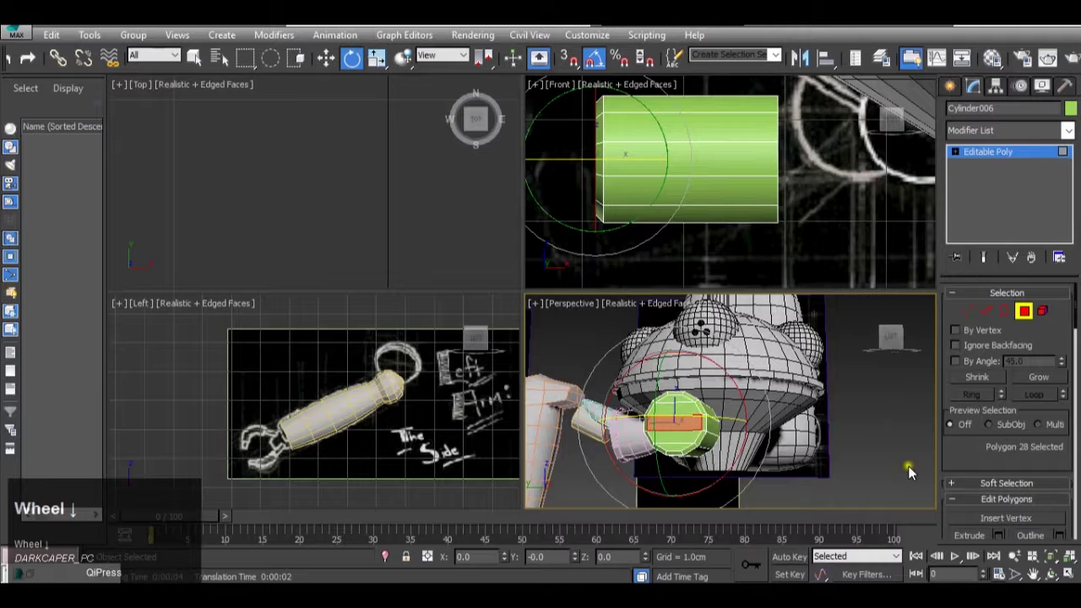
pyautogui.scroll(-3, 987, 456)
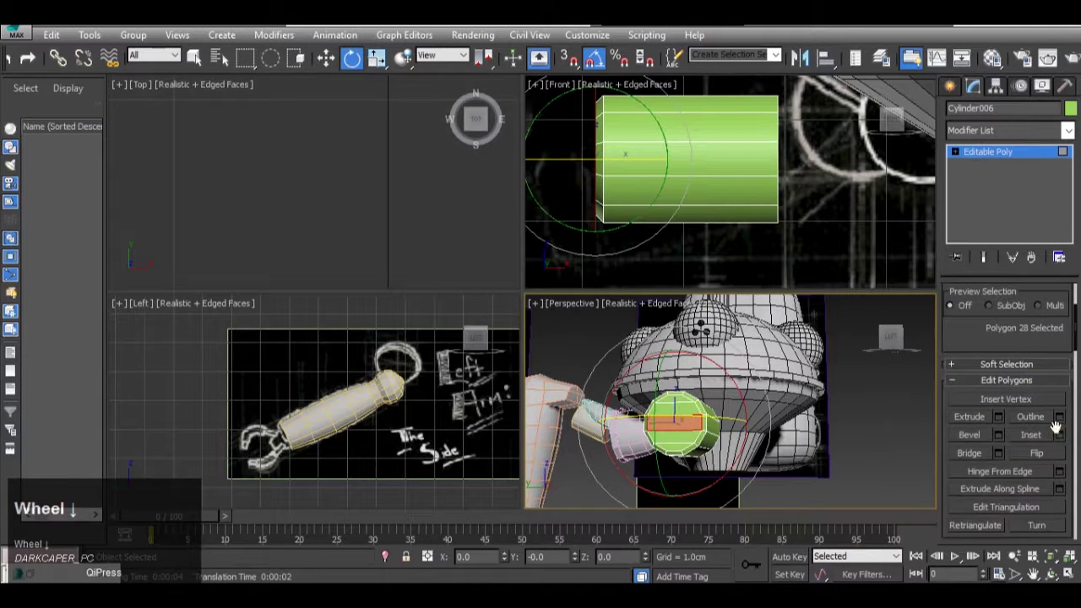
pyautogui.click(1060, 436)
pyautogui.scroll(3, 714, 446)
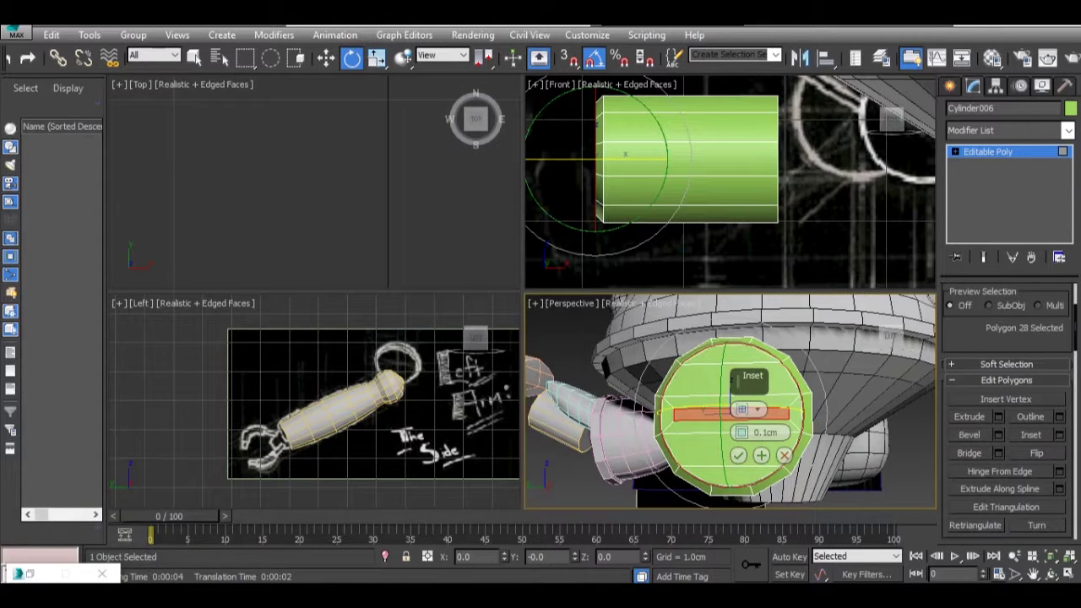
pyautogui.click(642, 595)
pyautogui.moveTo(716, 543)
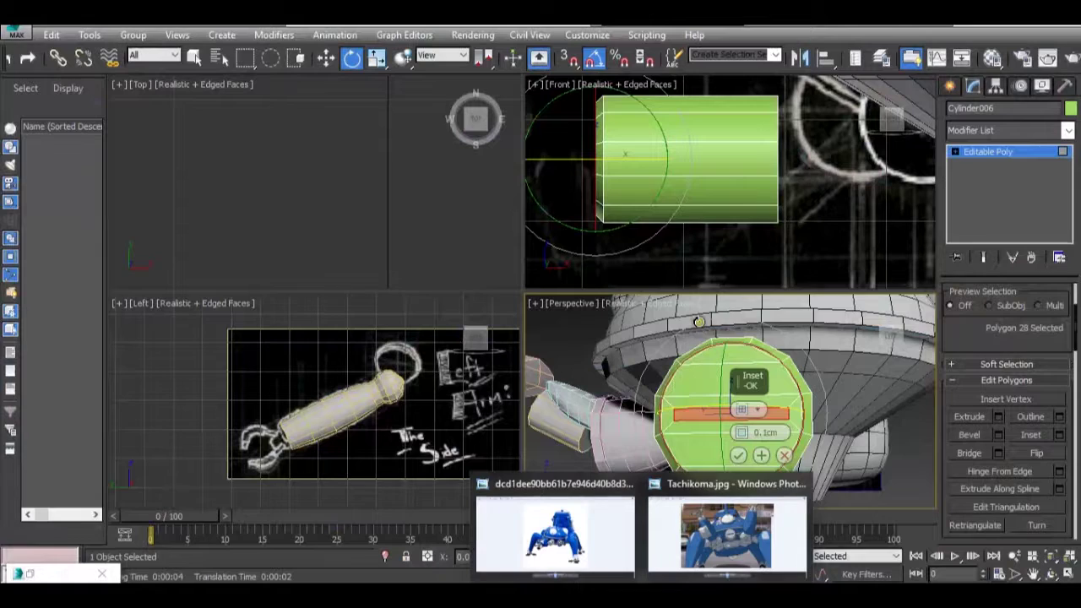
pyautogui.middleClick(711, 361)
pyautogui.moveTo(711, 361); pyautogui.dragTo(707, 381, button='middle')
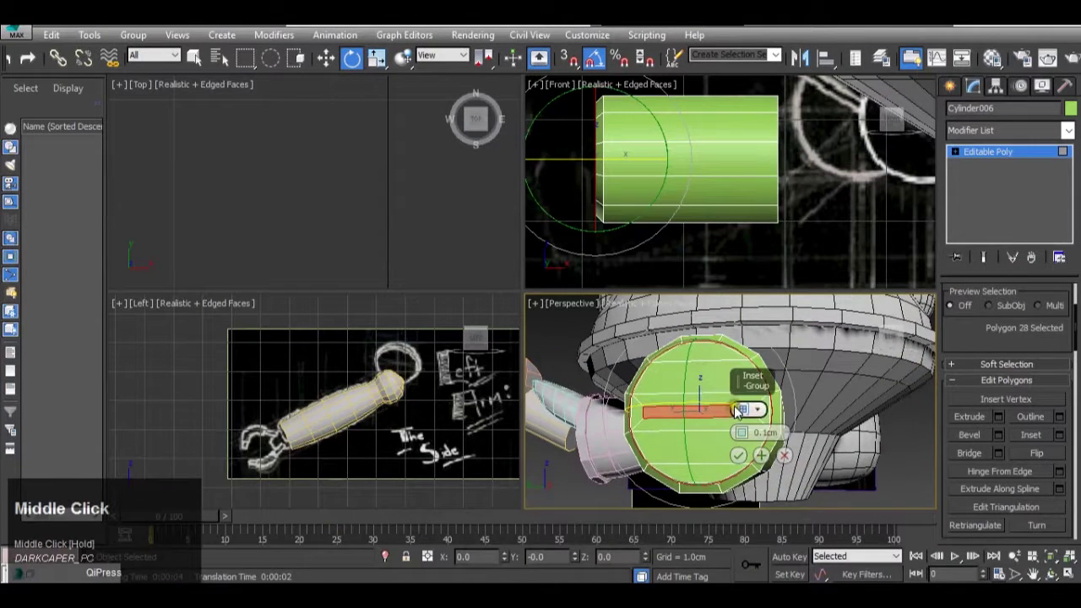
# Step: Try inset amounts of about 0.131 cm, 0.3 cm and 0 cm on the cap's middle strip polygon
pyautogui.moveTo(746, 435); pyautogui.dragTo(741, 430)
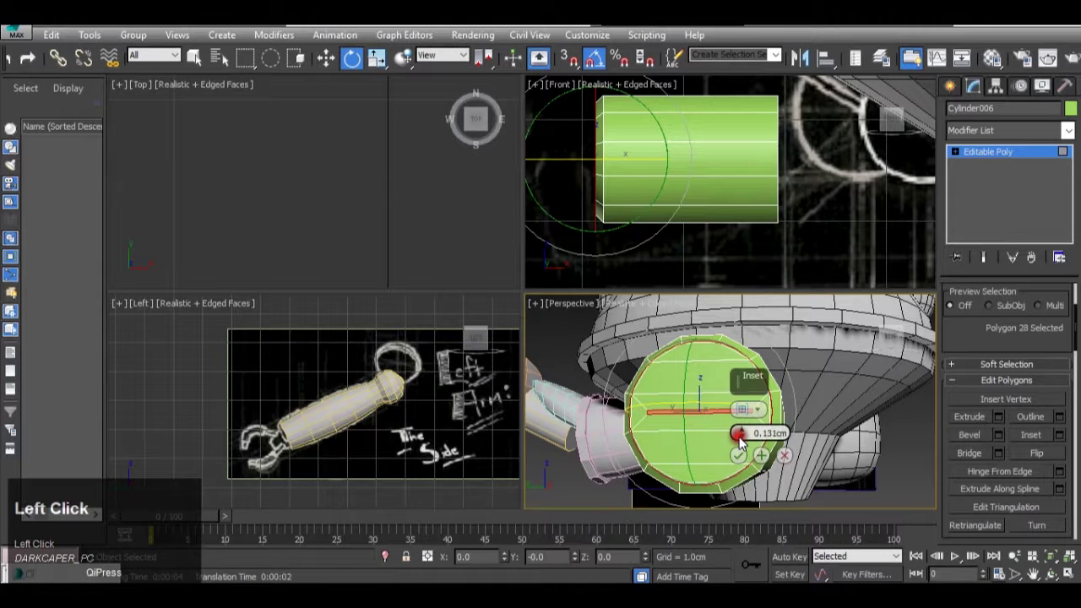
pyautogui.moveTo(764, 433); pyautogui.dragTo(802, 431)
pyautogui.write('3')
pyautogui.press('Return')
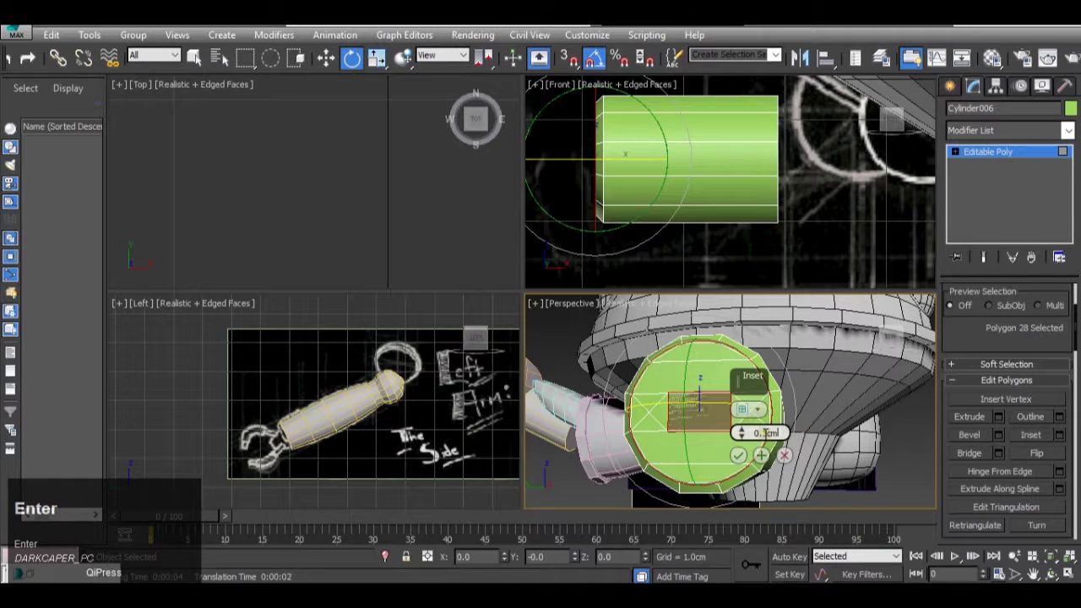
pyautogui.hotkey('ctrl', 'z')
pyautogui.click(770, 433)
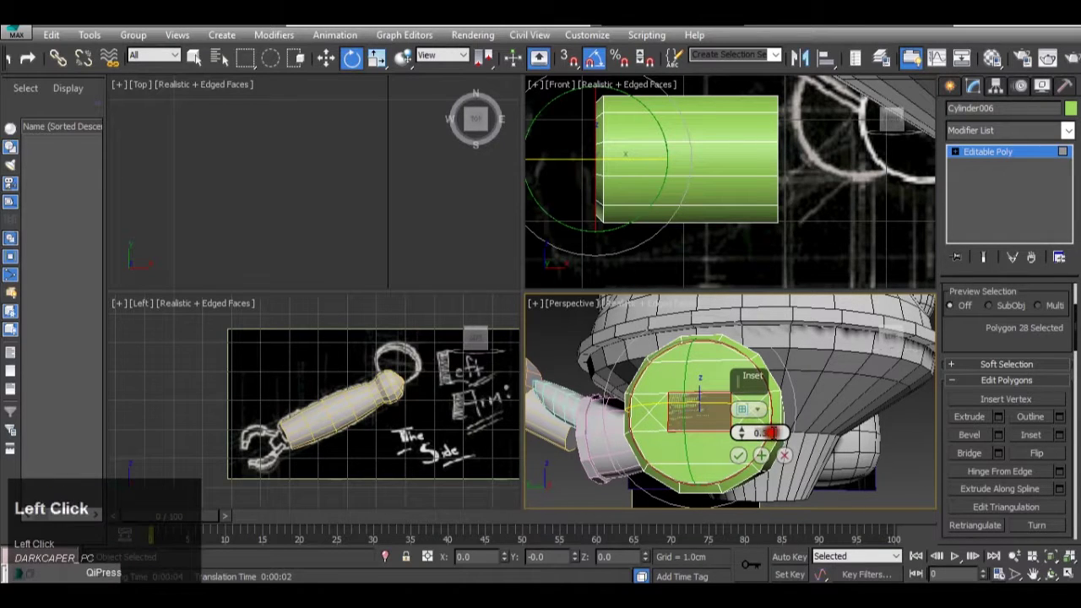
pyautogui.write('0')
pyautogui.press('Return')
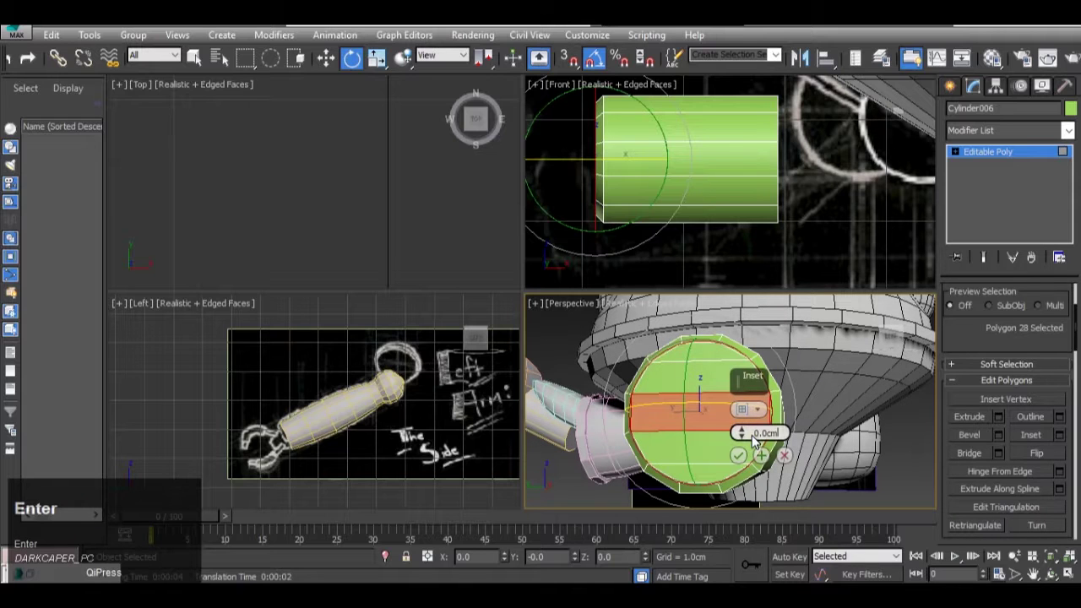
# Step: Test inset amounts of 0.03, 0.2, 0.15 and 0.13 cm on the cap's middle strip polygon
pyautogui.click(741, 434)
pyautogui.moveTo(740, 434); pyautogui.dragTo(784, 432)
pyautogui.write('0.03')
pyautogui.press('Return')
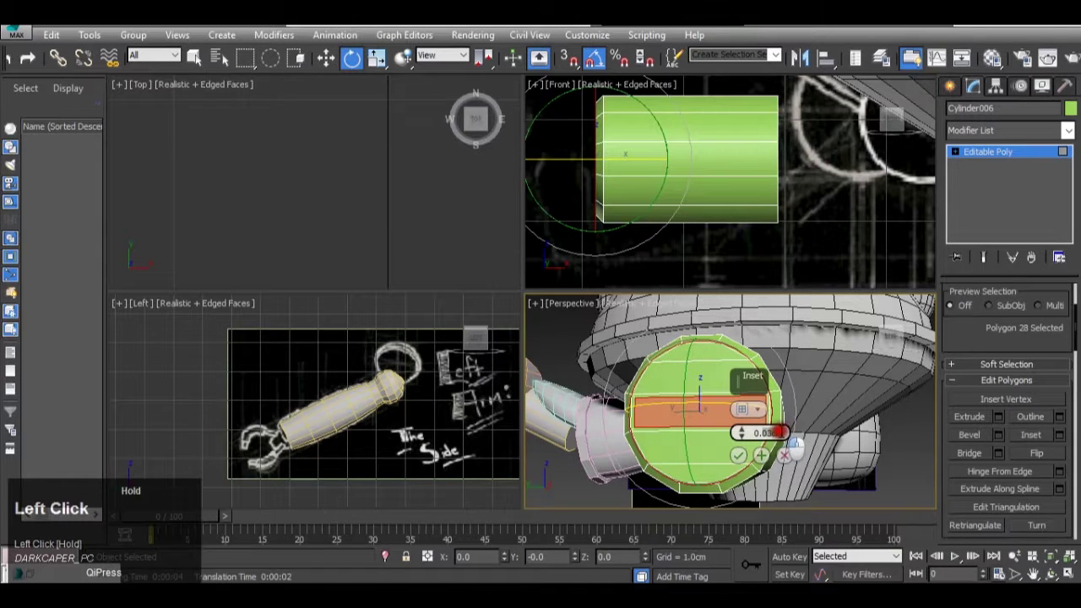
pyautogui.write('0.2')
pyautogui.press('Return')
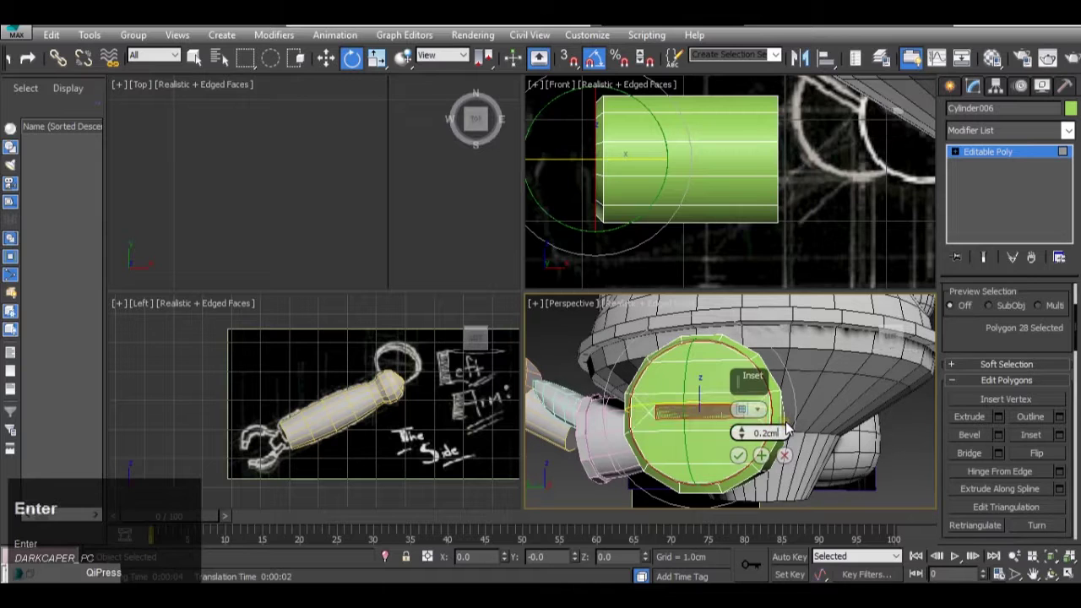
pyautogui.moveTo(777, 433); pyautogui.dragTo(793, 445)
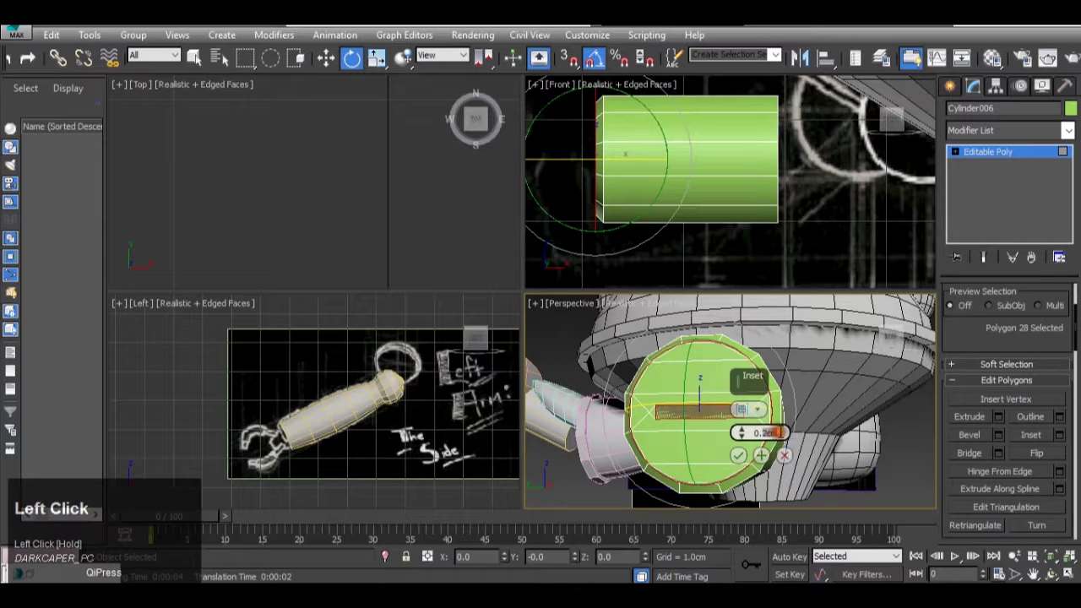
pyautogui.write('0.15')
pyautogui.press('Return')
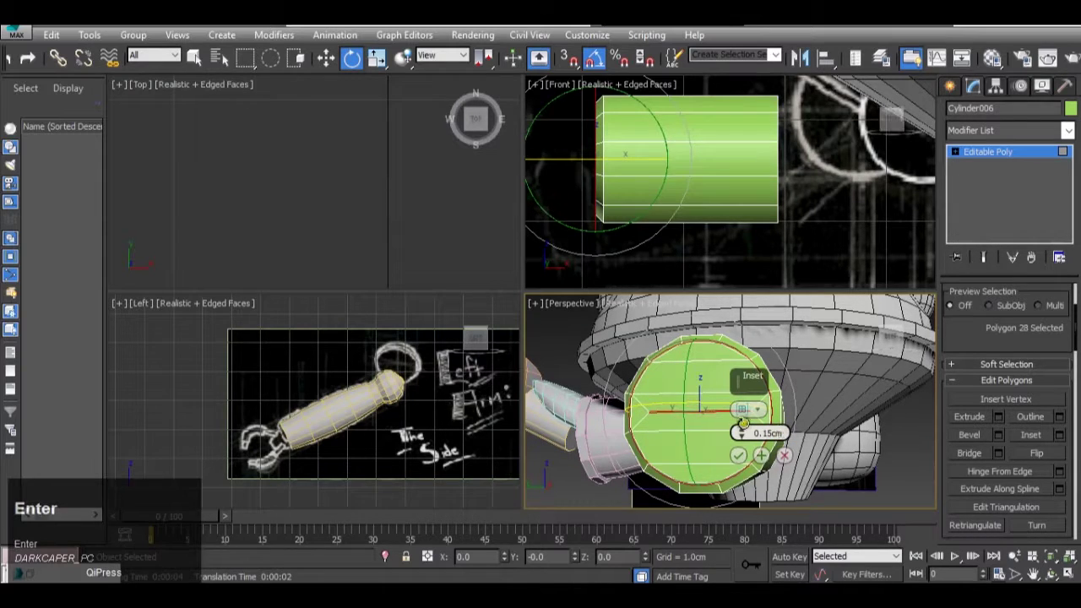
pyautogui.click(792, 433)
pyautogui.write('0.13')
pyautogui.press('Return')
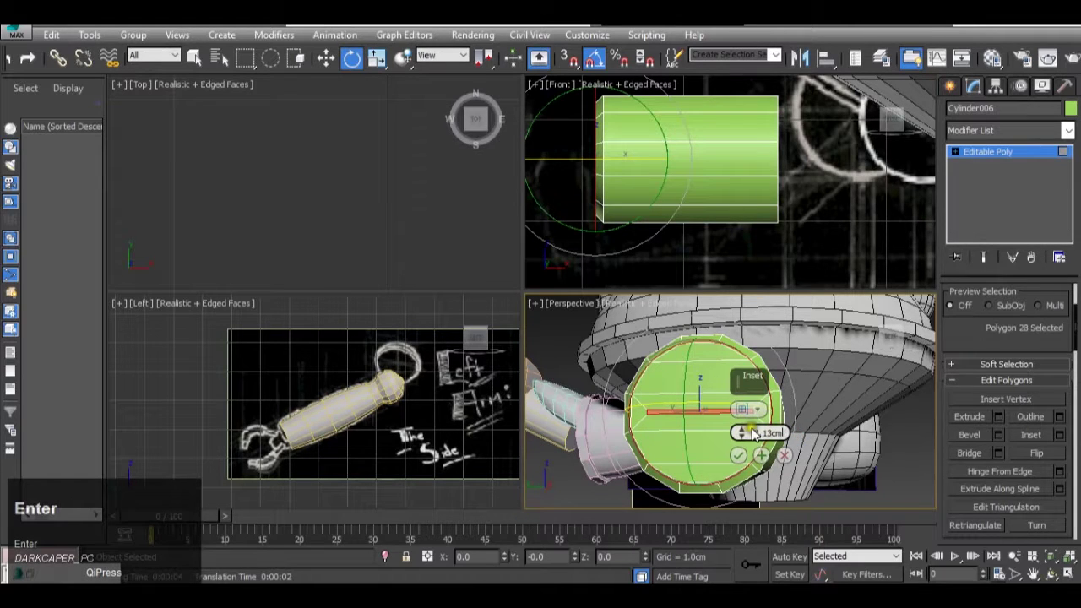
# Step: Set the inset of the cap's middle strip polygon to 0.11 cm and apply it
pyautogui.click(778, 434)
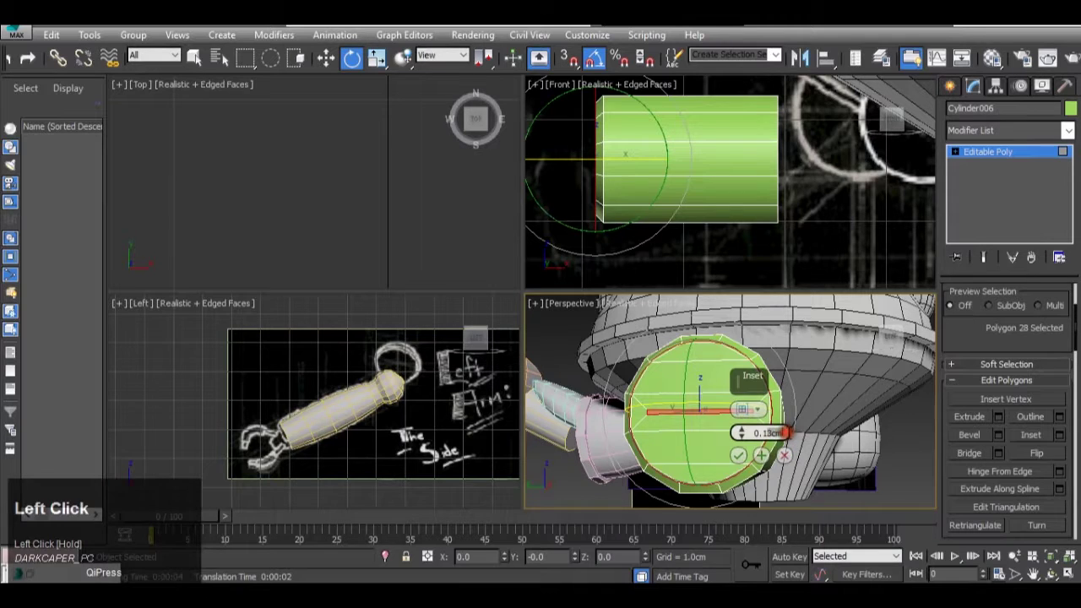
pyautogui.write('0.11')
pyautogui.press('Return')
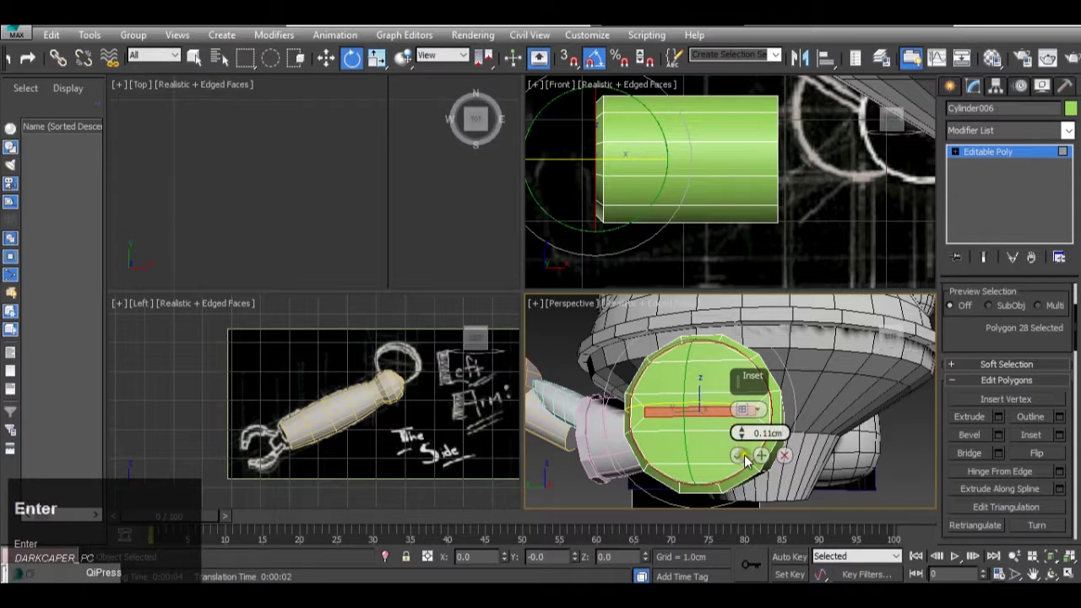
pyautogui.click(741, 455)
pyautogui.click(737, 456)
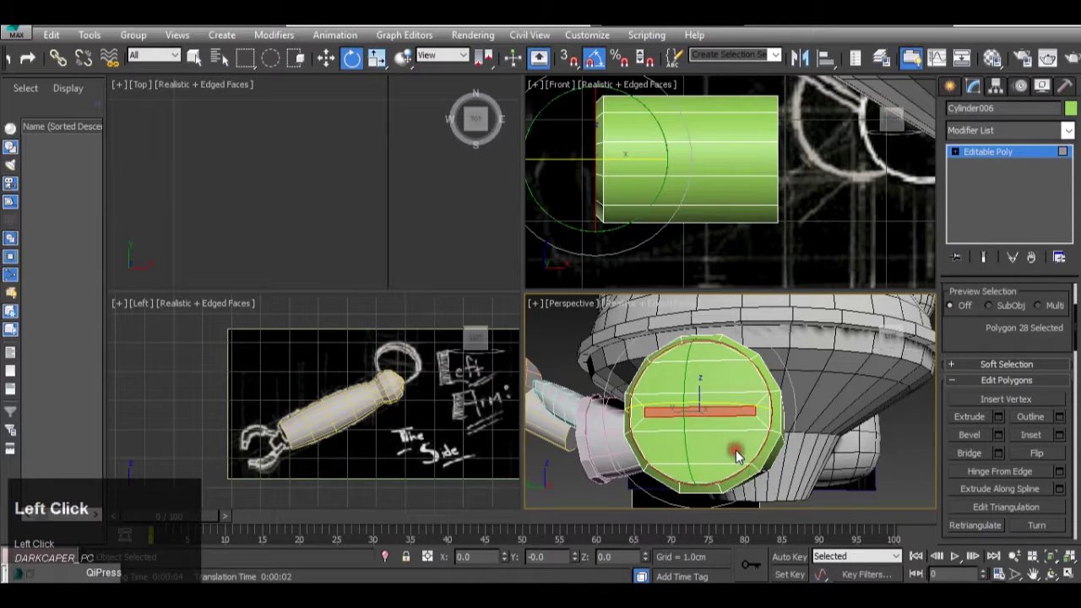
# Step: Scale the narrow inset polygon slightly wider and taller on the cylinder's cap
pyautogui.press('r')
pyautogui.moveTo(793, 432); pyautogui.dragTo(801, 429)
pyautogui.moveTo(700, 498); pyautogui.dragTo(717, 555)
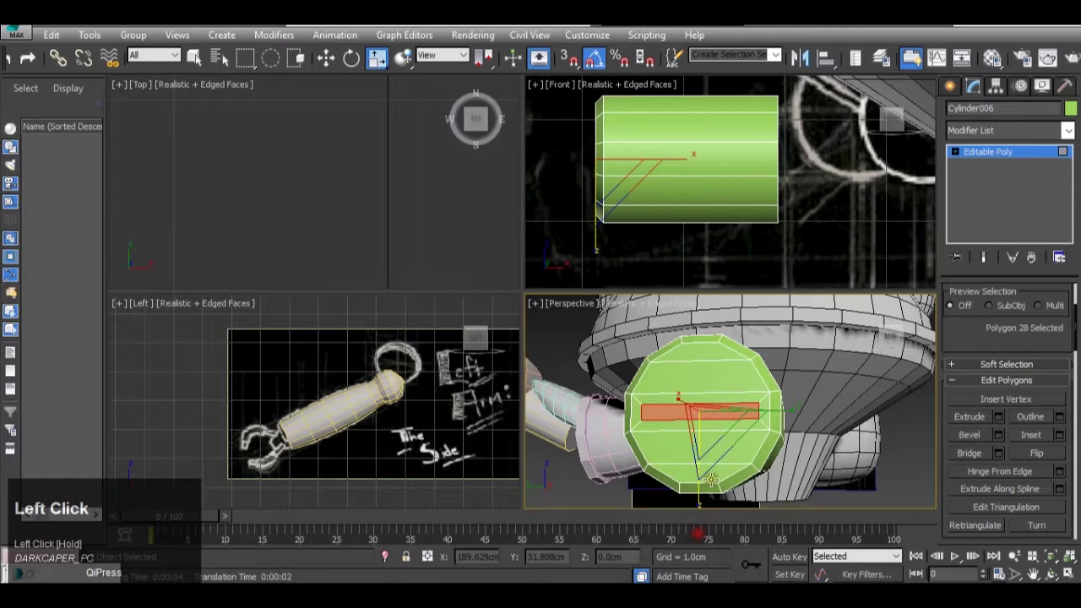
# Step: Extrude the narrow inset polygon inward by about 0.064 cm to form a slot, and leave polygon editing
pyautogui.scroll(-3, 712, 480)
pyautogui.keyDown('alt'); pyautogui.moveTo(726, 456); pyautogui.dragTo(744, 450, button='middle'); pyautogui.keyUp('alt')
pyautogui.scroll(4, 743, 449)
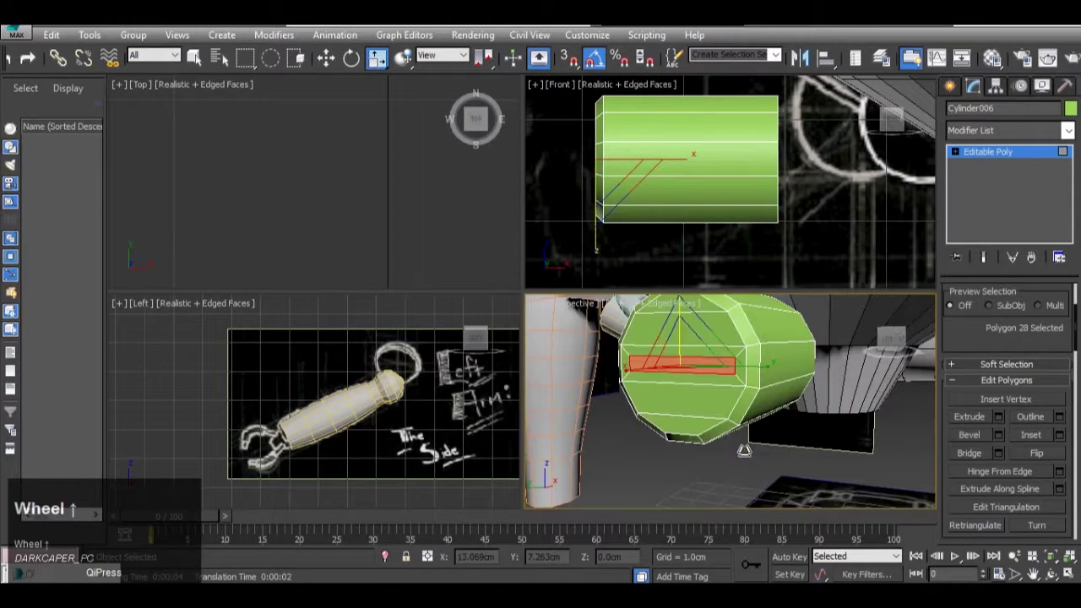
pyautogui.click(999, 416)
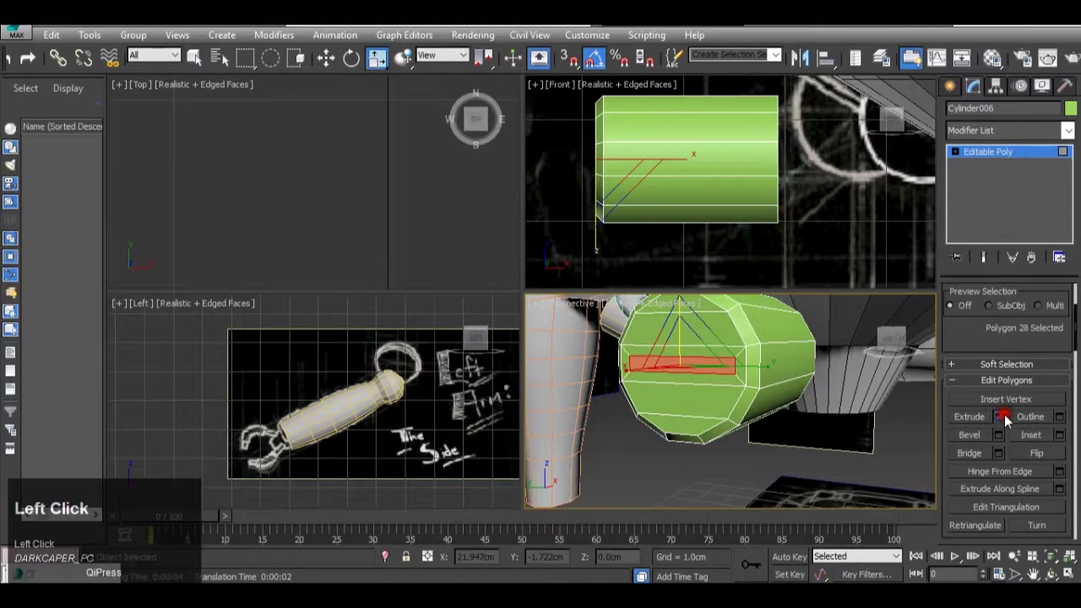
pyautogui.rightClick(747, 431)
pyautogui.moveTo(749, 433); pyautogui.dragTo(757, 446)
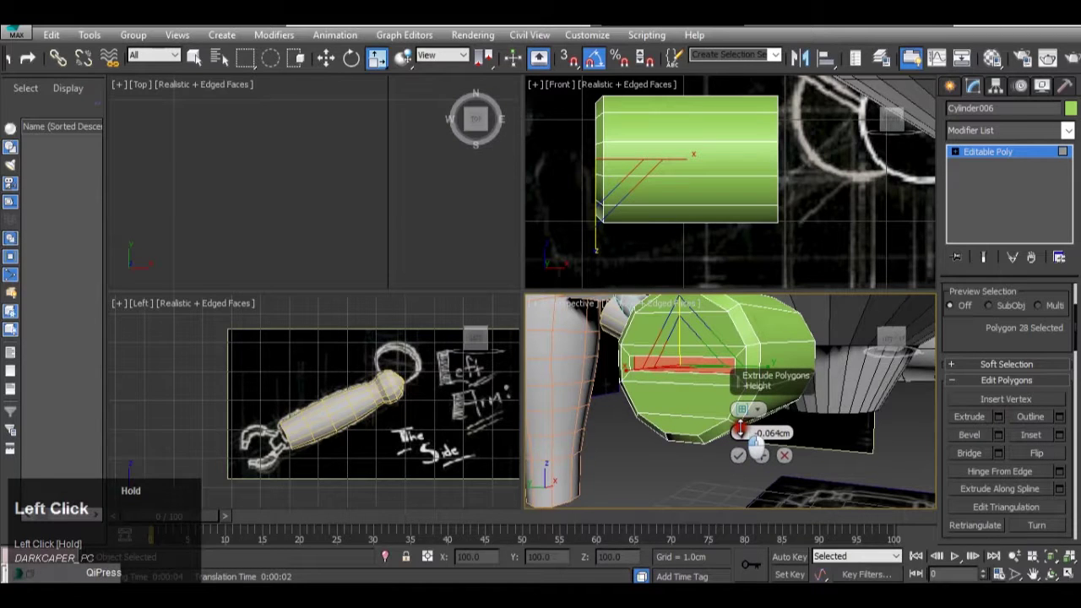
pyautogui.click(739, 456)
pyautogui.click(745, 458)
pyautogui.scroll(-3, 819, 358)
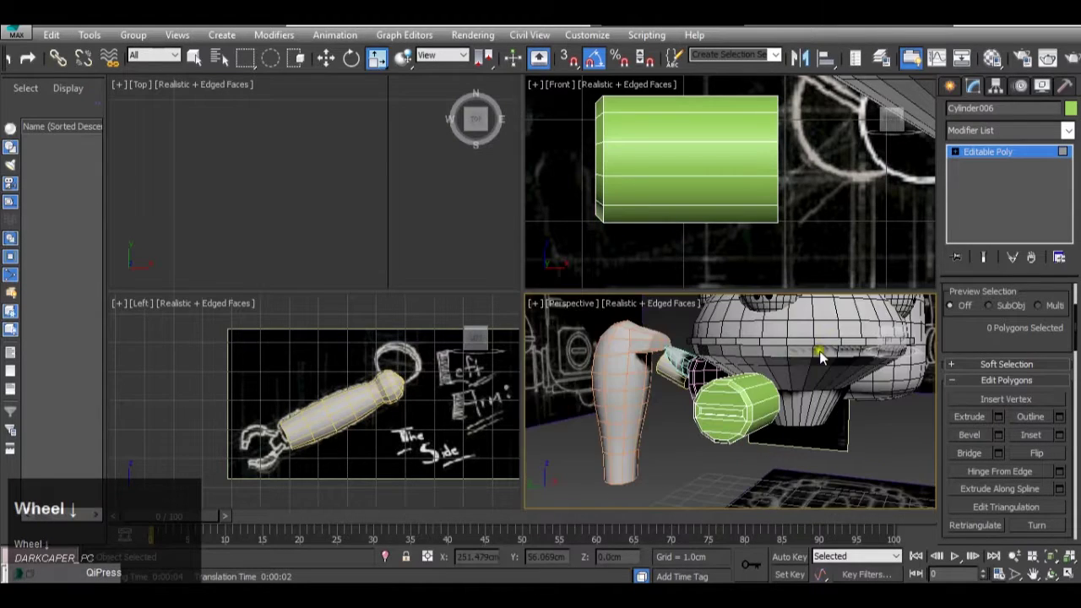
pyautogui.moveTo(819, 358); pyautogui.dragTo(809, 352, button='middle')
pyautogui.click(974, 153)
# Step: Assign the grey 13 - Default material to the slotted cylinder and deselect it
pyautogui.scroll(-3, 804, 426)
pyautogui.middleClick(805, 425)
pyautogui.press('m')
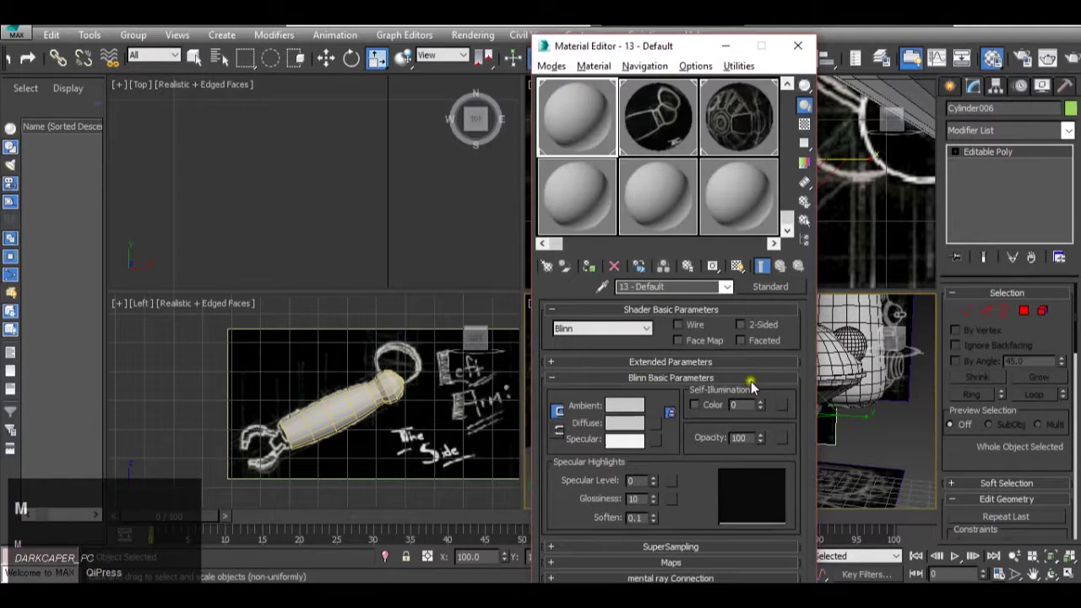
pyautogui.moveTo(667, 40); pyautogui.dragTo(311, 36)
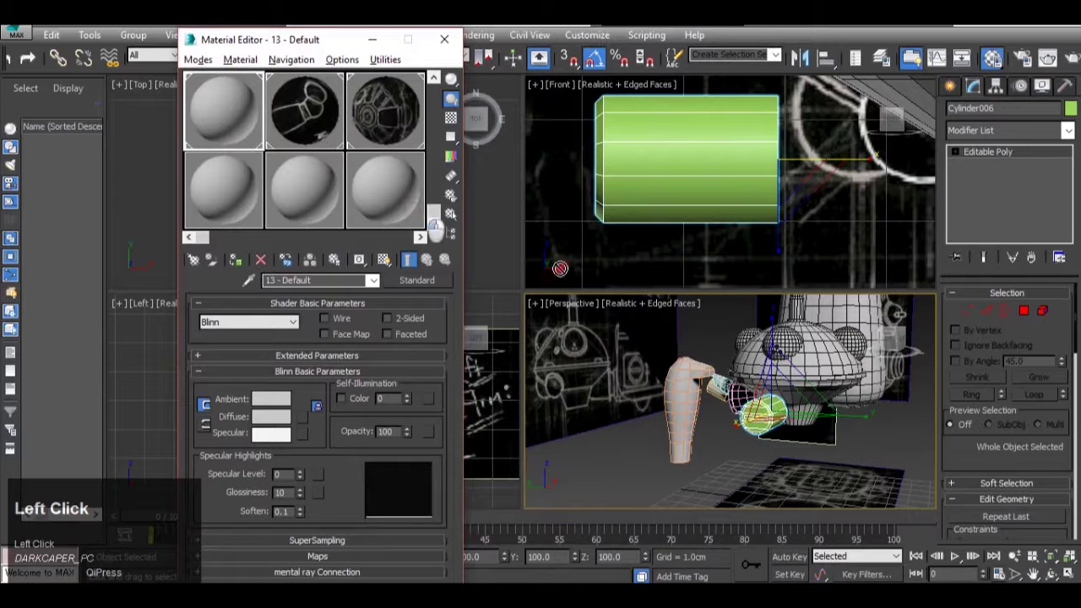
pyautogui.click(757, 413)
pyautogui.click(692, 466)
pyautogui.moveTo(755, 458); pyautogui.dragTo(667, 426, button='middle')
# Step: Rotate the whole cylinder so it tilts in the Front view, and turn it 15 degrees about the vertical axis to face side-on
pyautogui.click(663, 426)
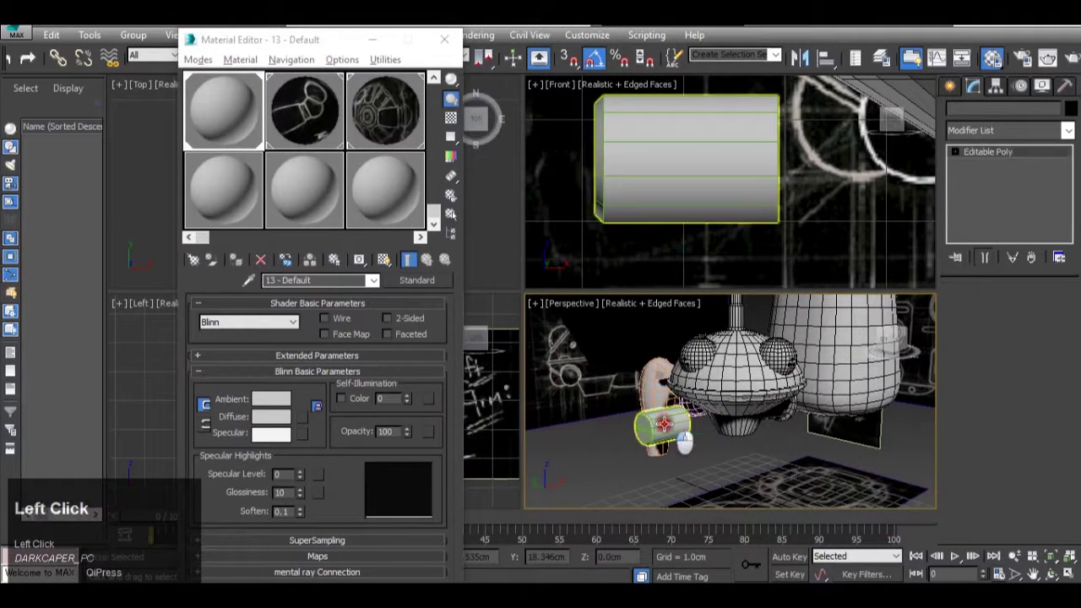
pyautogui.press('e')
pyautogui.moveTo(627, 379)
pyautogui.mouseDown()
pyautogui.moveTo(613, 390)
pyautogui.moveTo(629, 386)
pyautogui.mouseUp()
pyautogui.hotkey('ctrl', 'z')
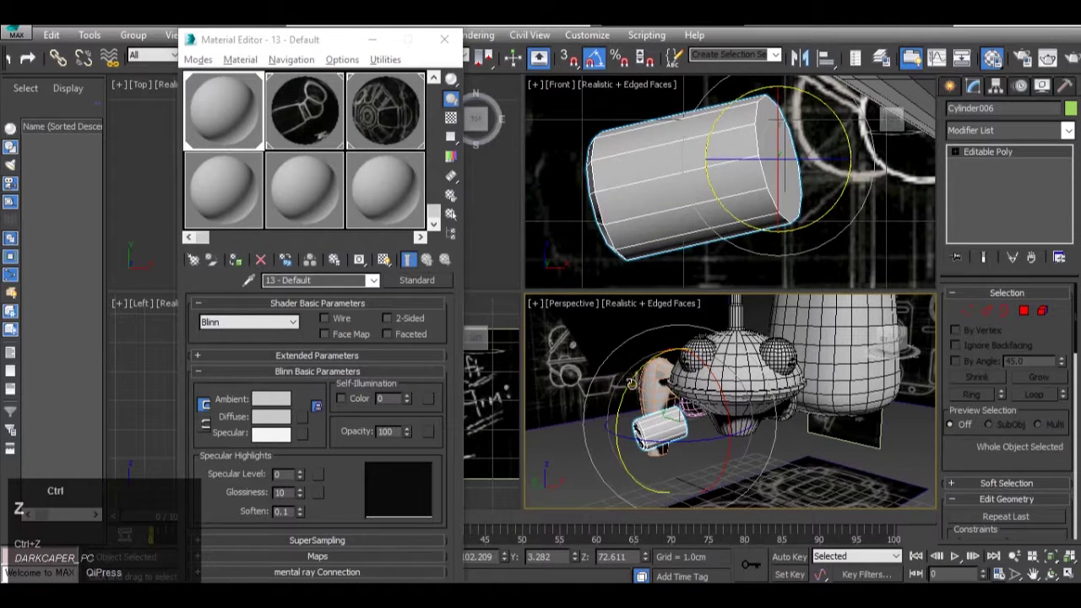
pyautogui.click(52, 35)
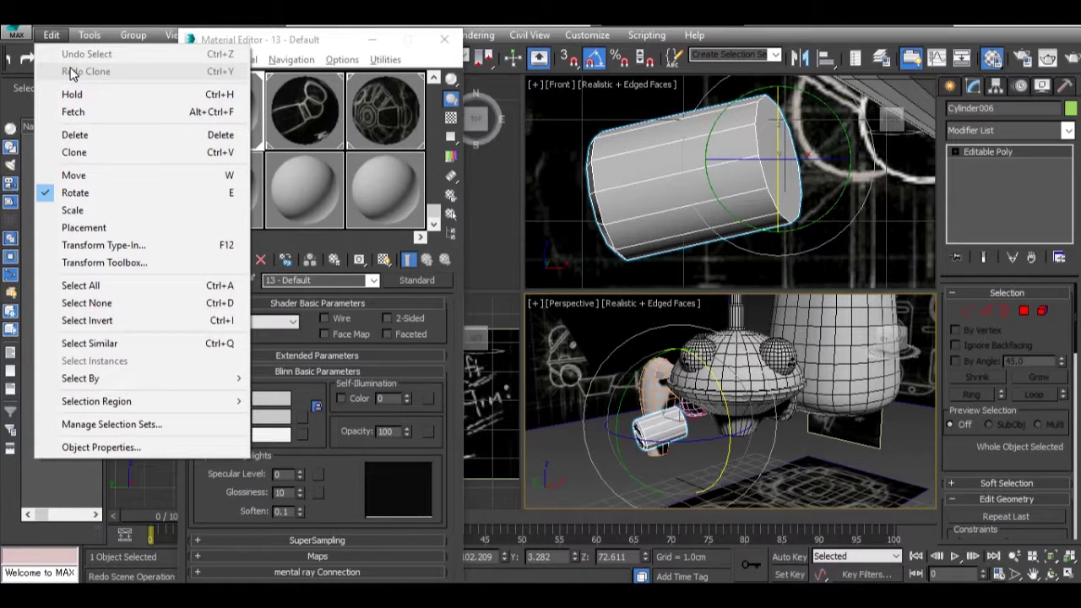
pyautogui.click(700, 150)
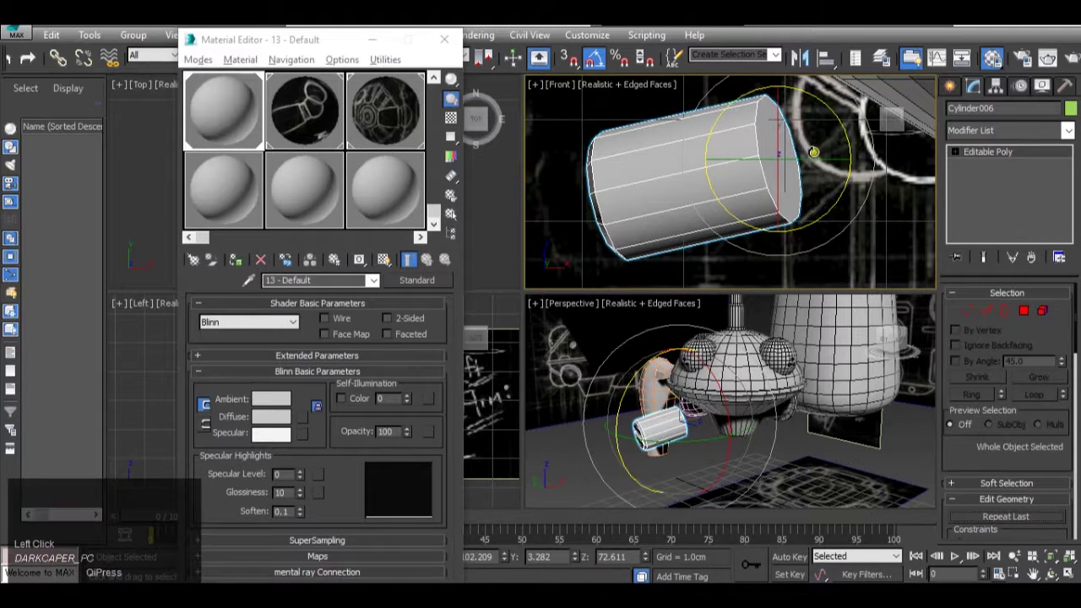
pyautogui.moveTo(820, 152)
pyautogui.mouseDown()
pyautogui.moveTo(832, 177)
pyautogui.moveTo(822, 153)
pyautogui.mouseUp()
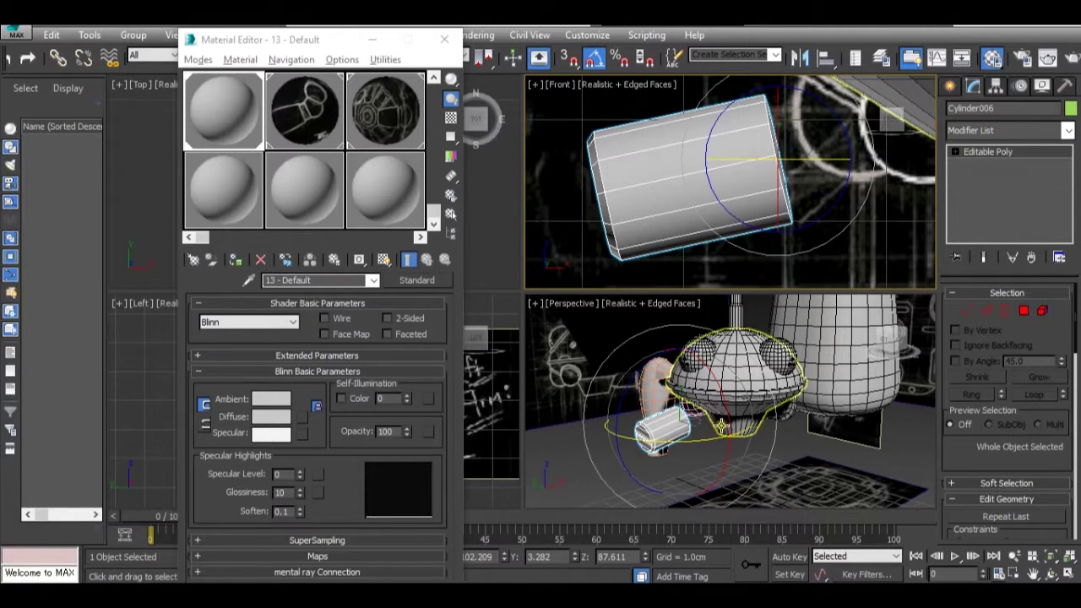
pyautogui.moveTo(790, 139); pyautogui.dragTo(791, 136, button='middle')
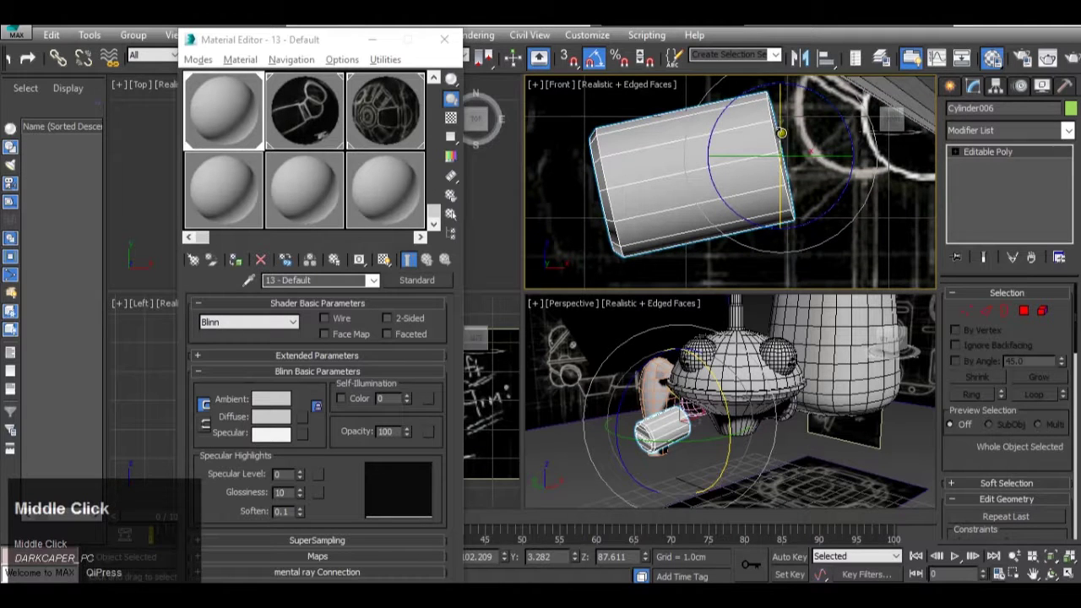
# Step: Try to undo the cylinder's last rotations while checking its slotted end in the Perspective view
pyautogui.press('ctrl')
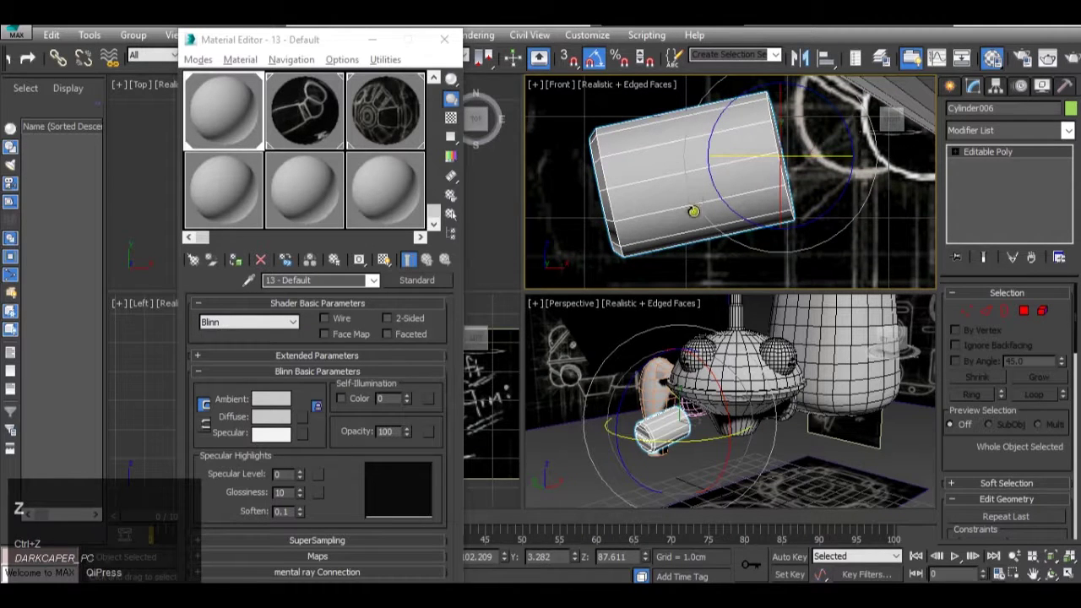
pyautogui.keyDown('alt'); pyautogui.moveTo(667, 331); pyautogui.dragTo(737, 384, button='middle'); pyautogui.keyUp('alt')
pyautogui.scroll(-3, 737, 385)
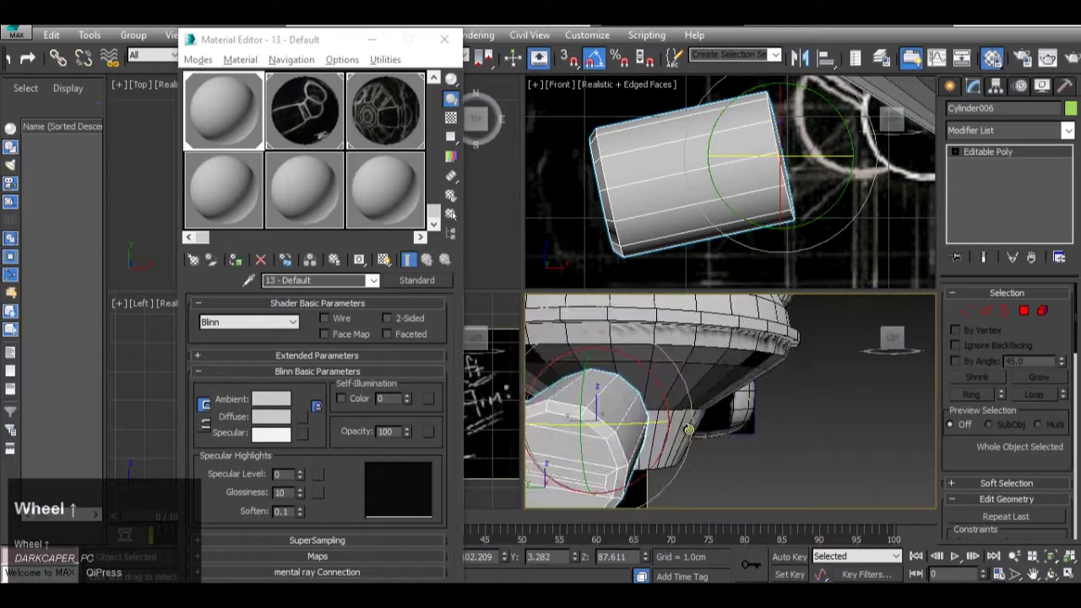
pyautogui.scroll(-2, 557, 309)
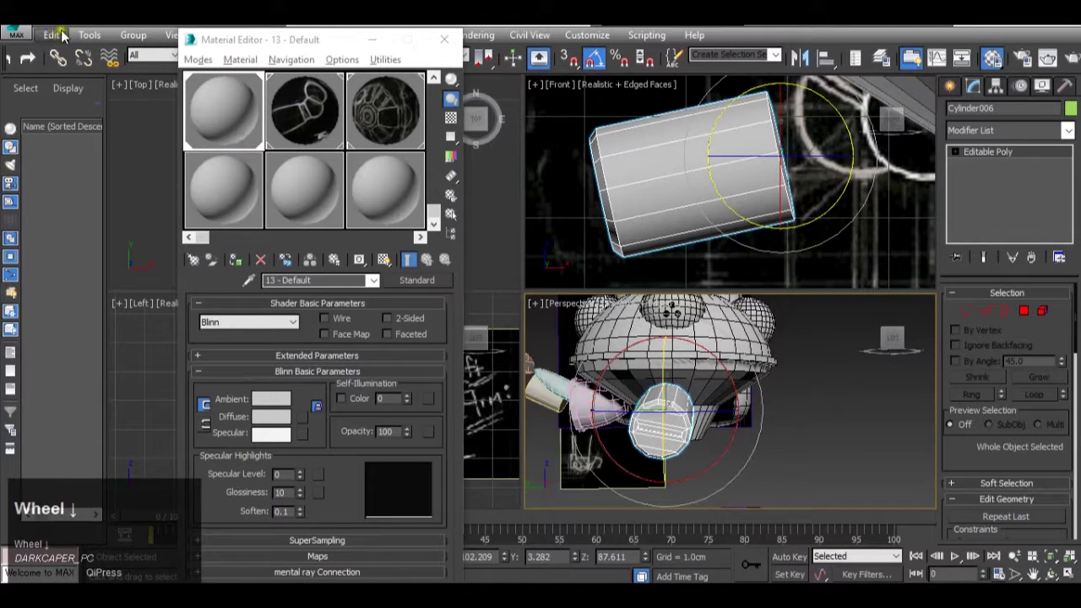
pyautogui.click(52, 35)
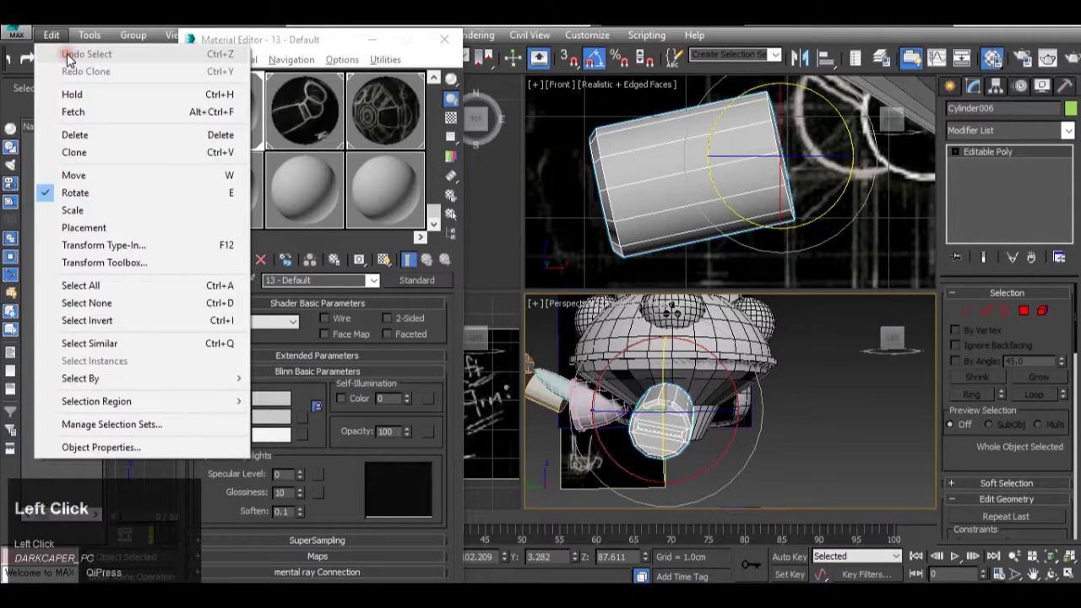
pyautogui.click(69, 56)
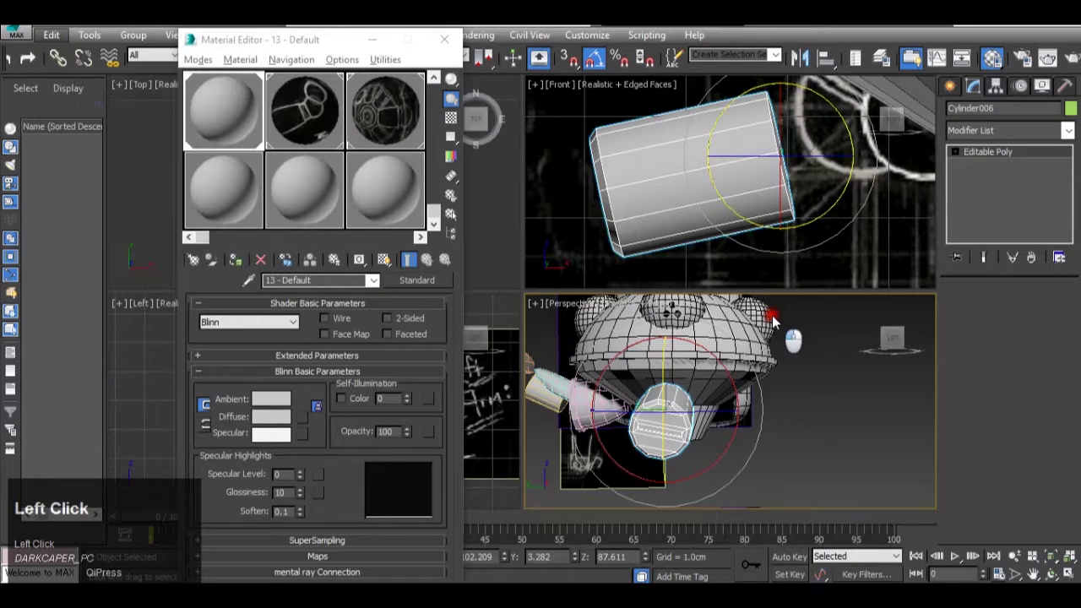